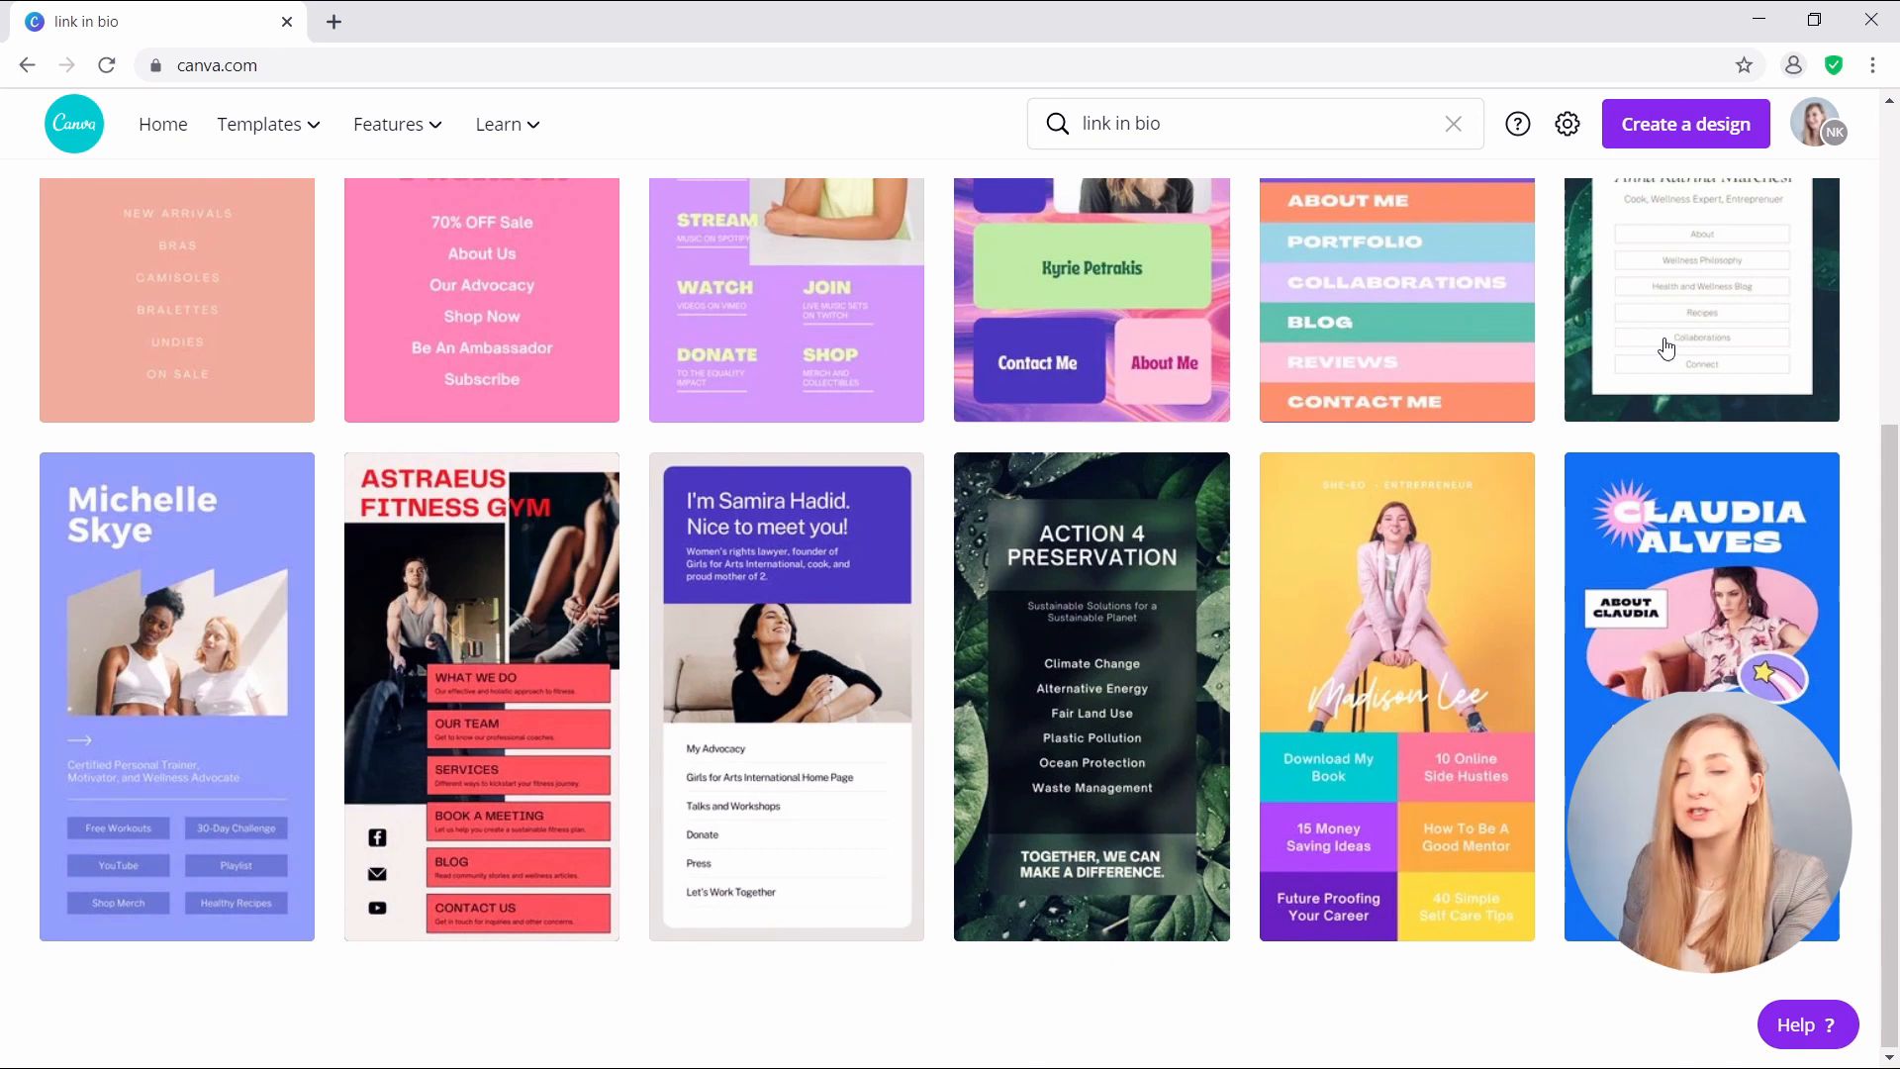
# - Open the Green Simple Minimalist Plants Fitness Bio Link Website template from the link-in-bio results
pyautogui.scroll(1, 1653, 340)
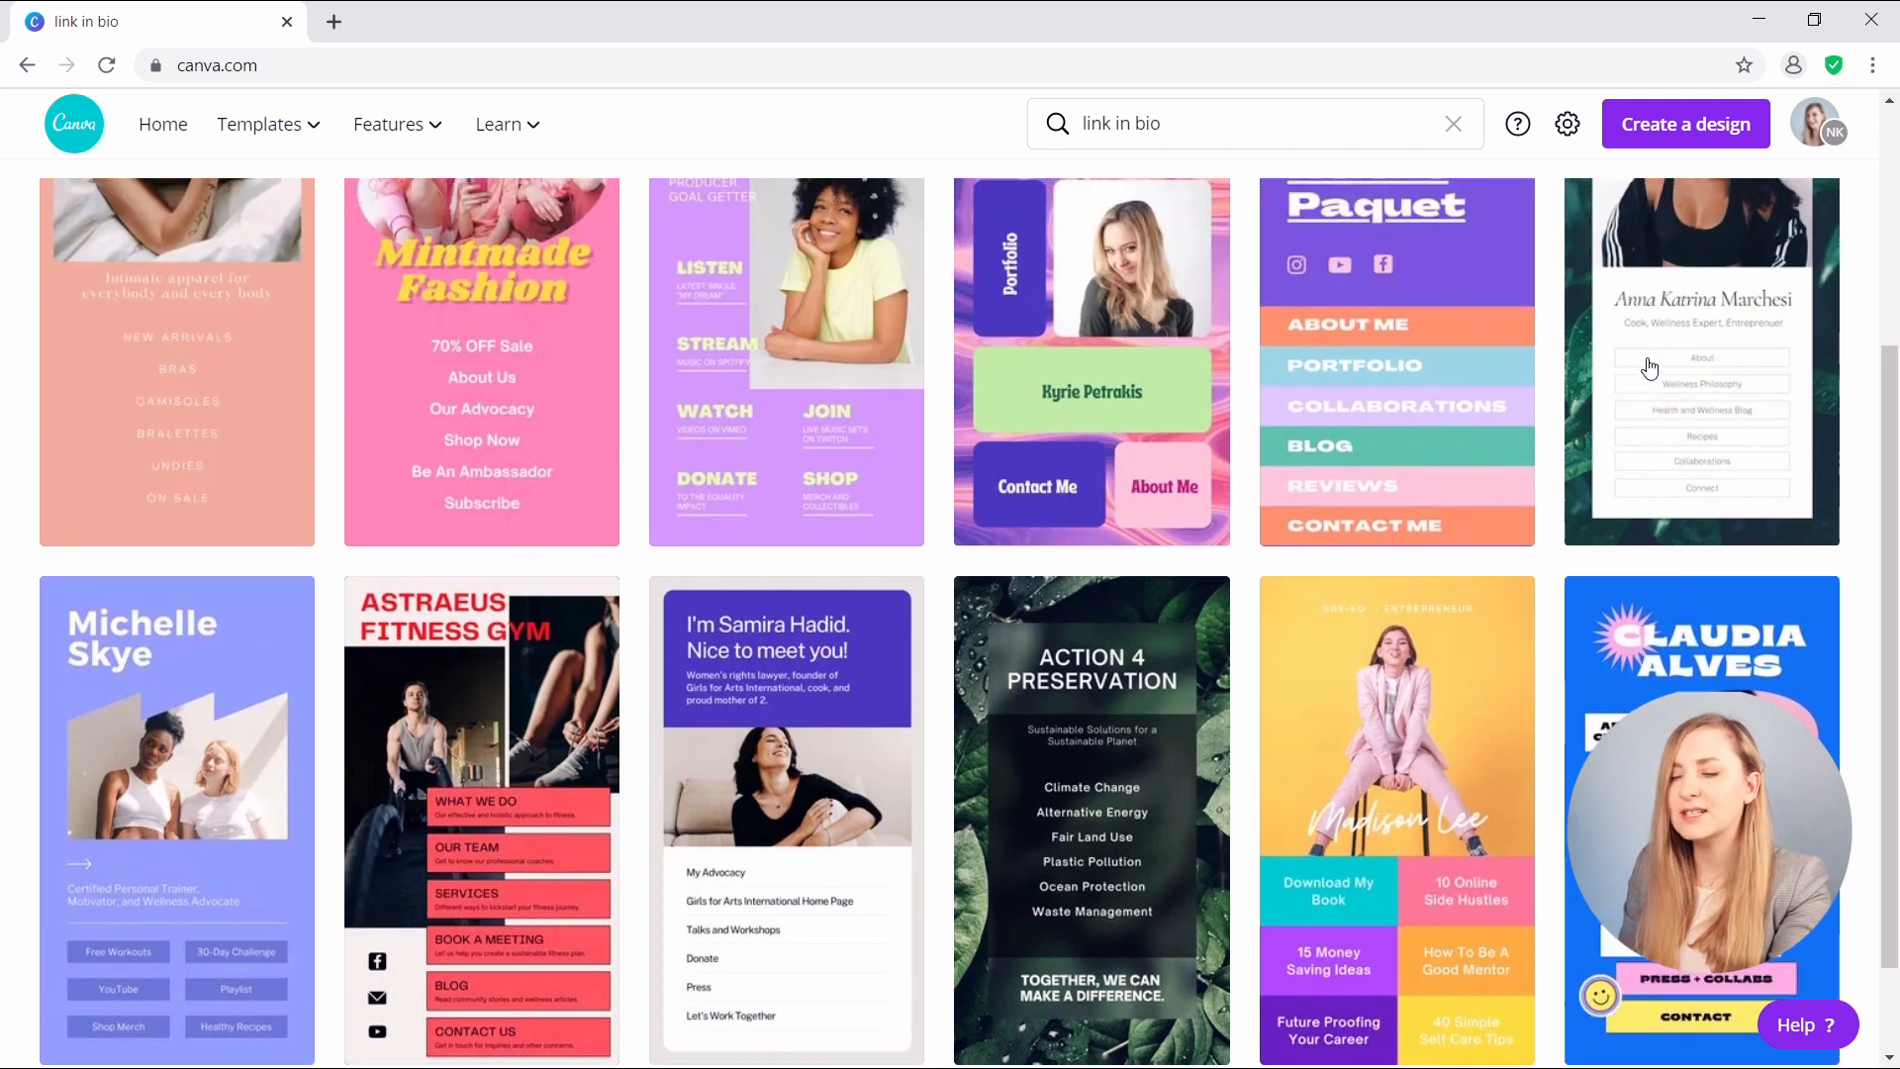
pyautogui.scroll(1, 1642, 376)
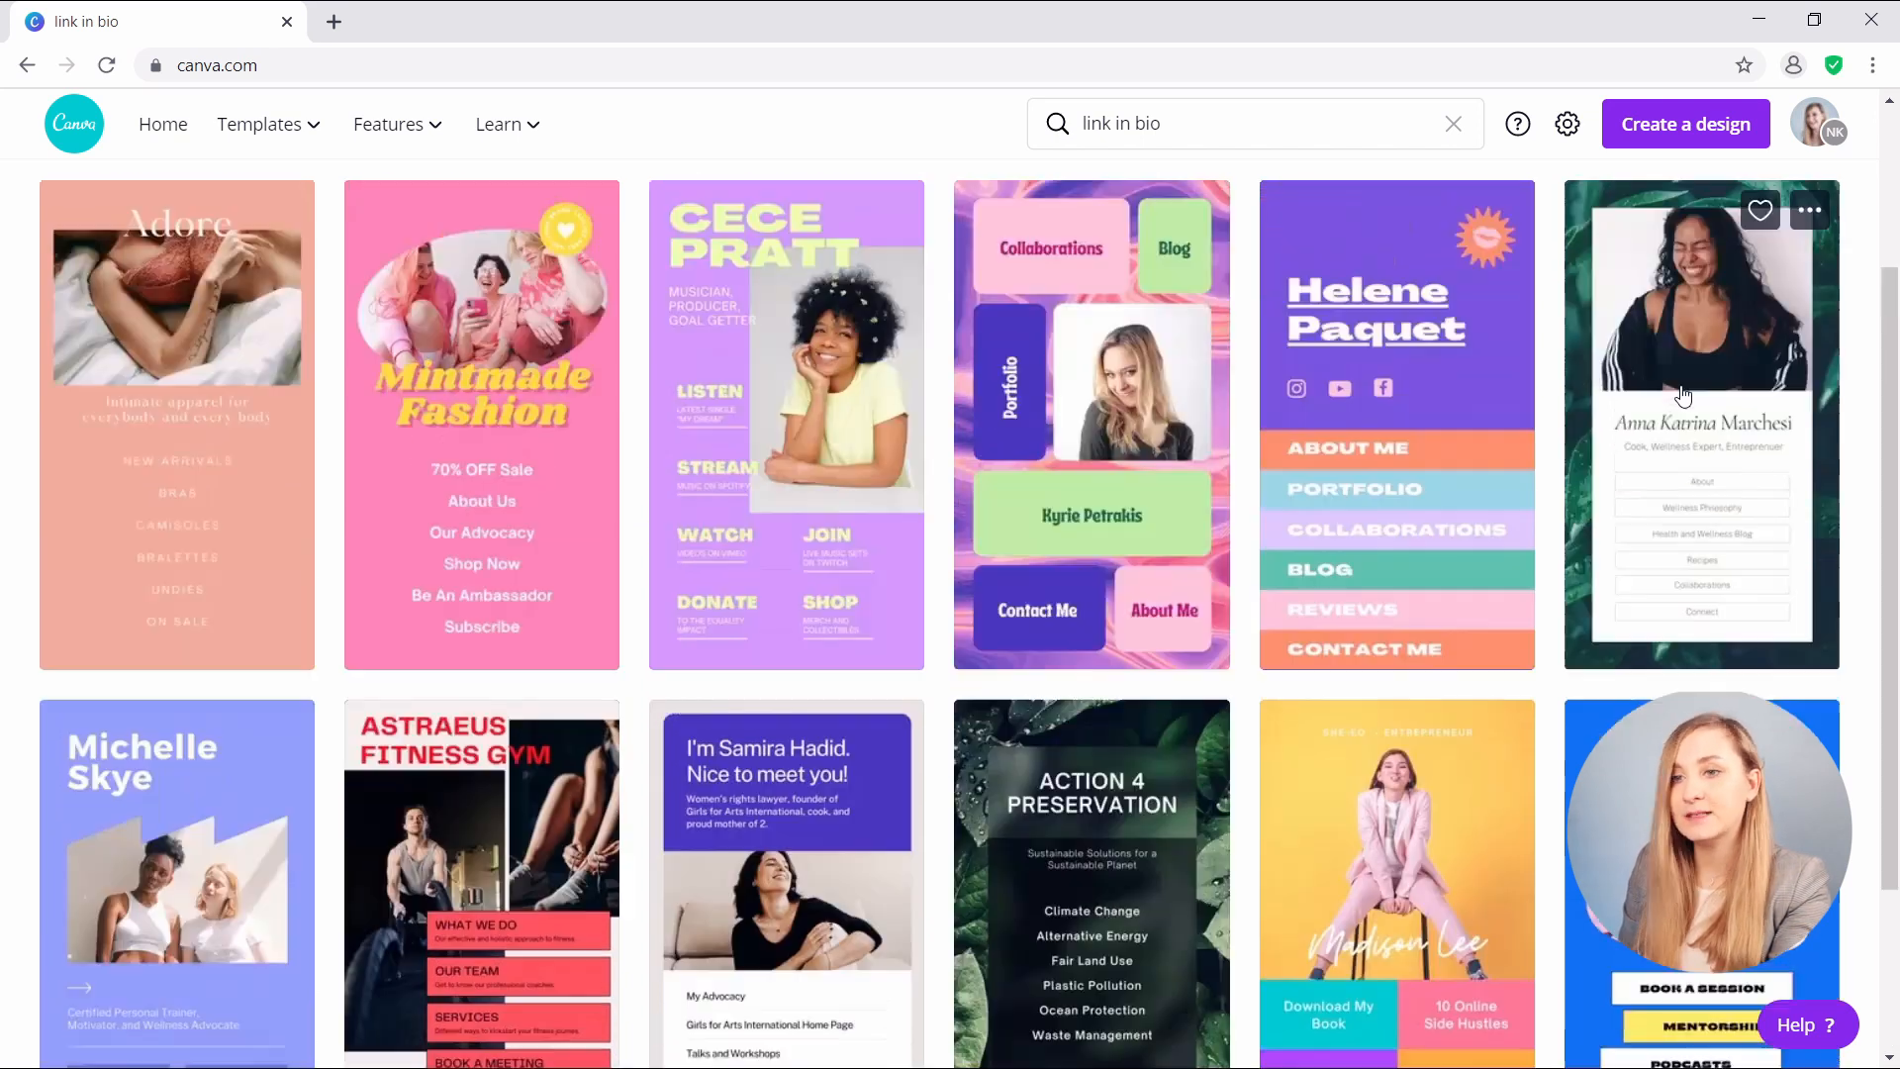
pyautogui.click(1675, 366)
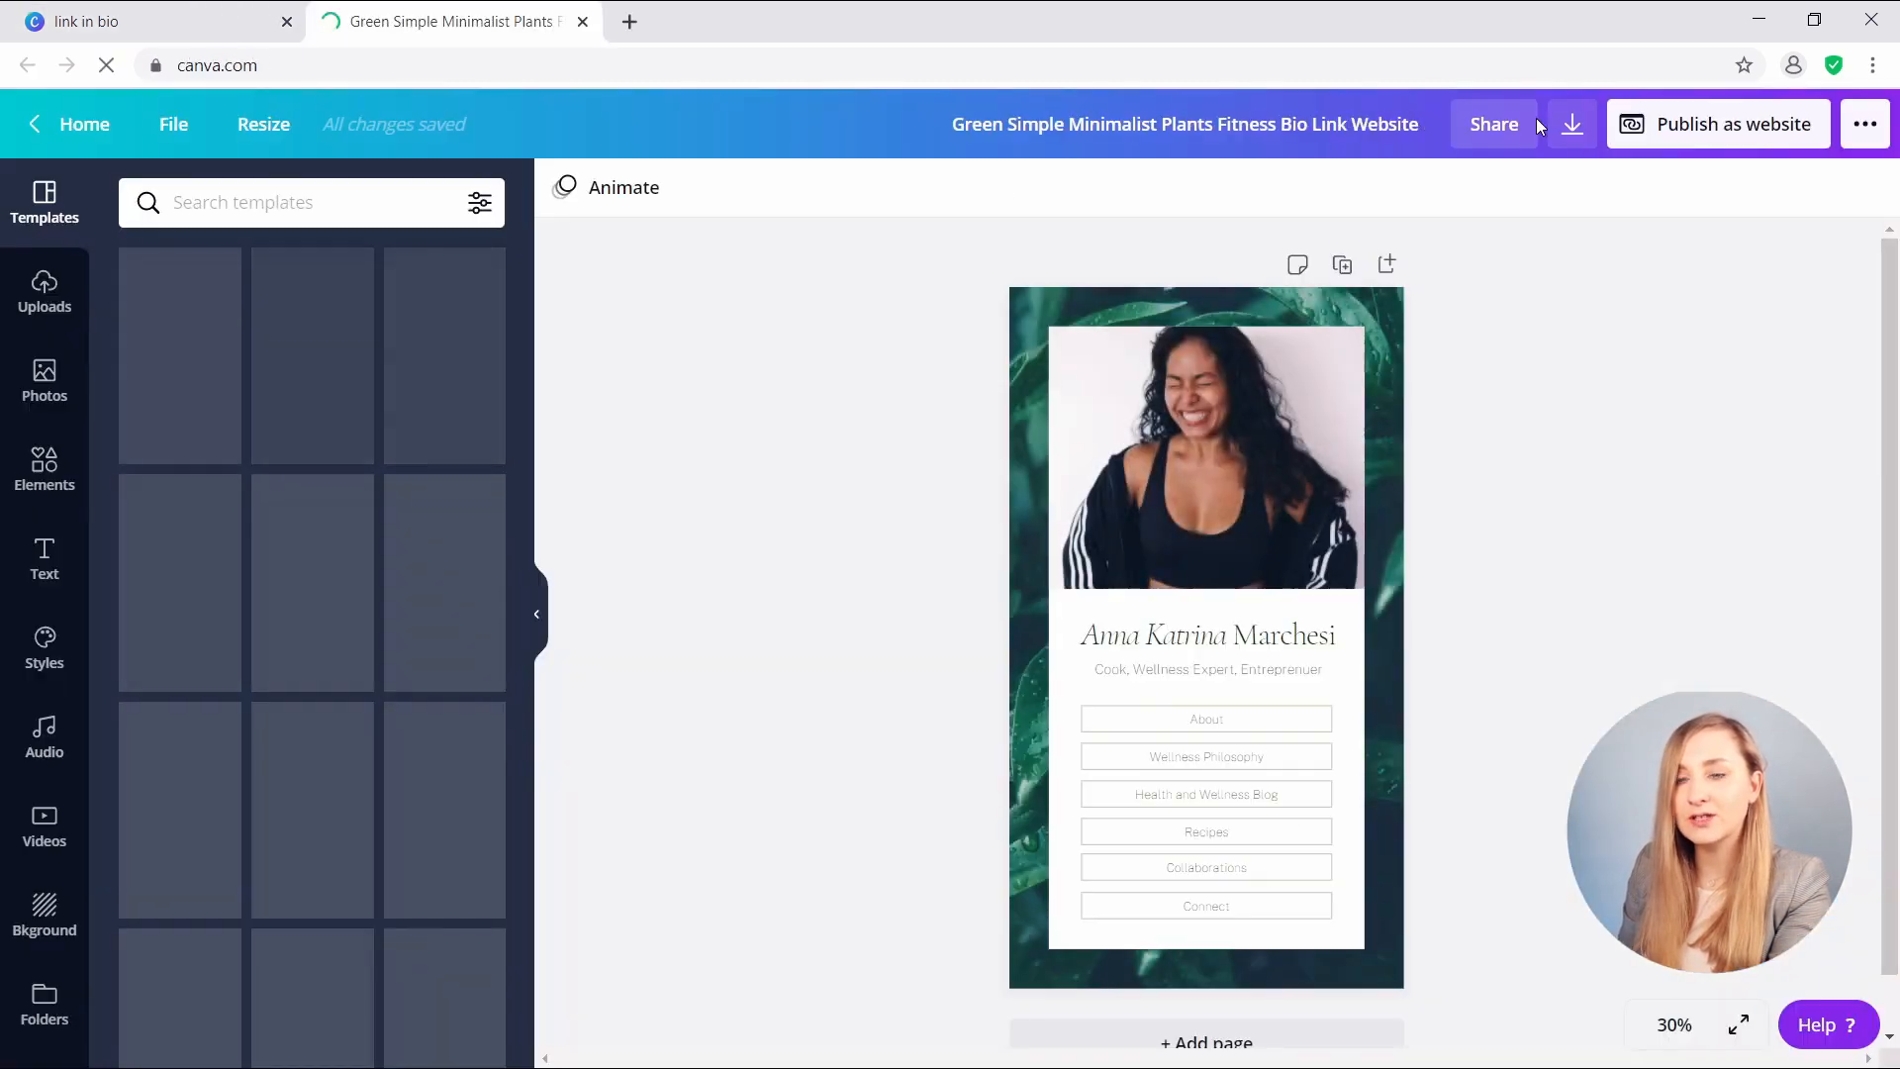
# - Put the owner's full name before 'Bio Link Website' in the design title, then show uploaded images
pyautogui.doubleClick(1354, 130)
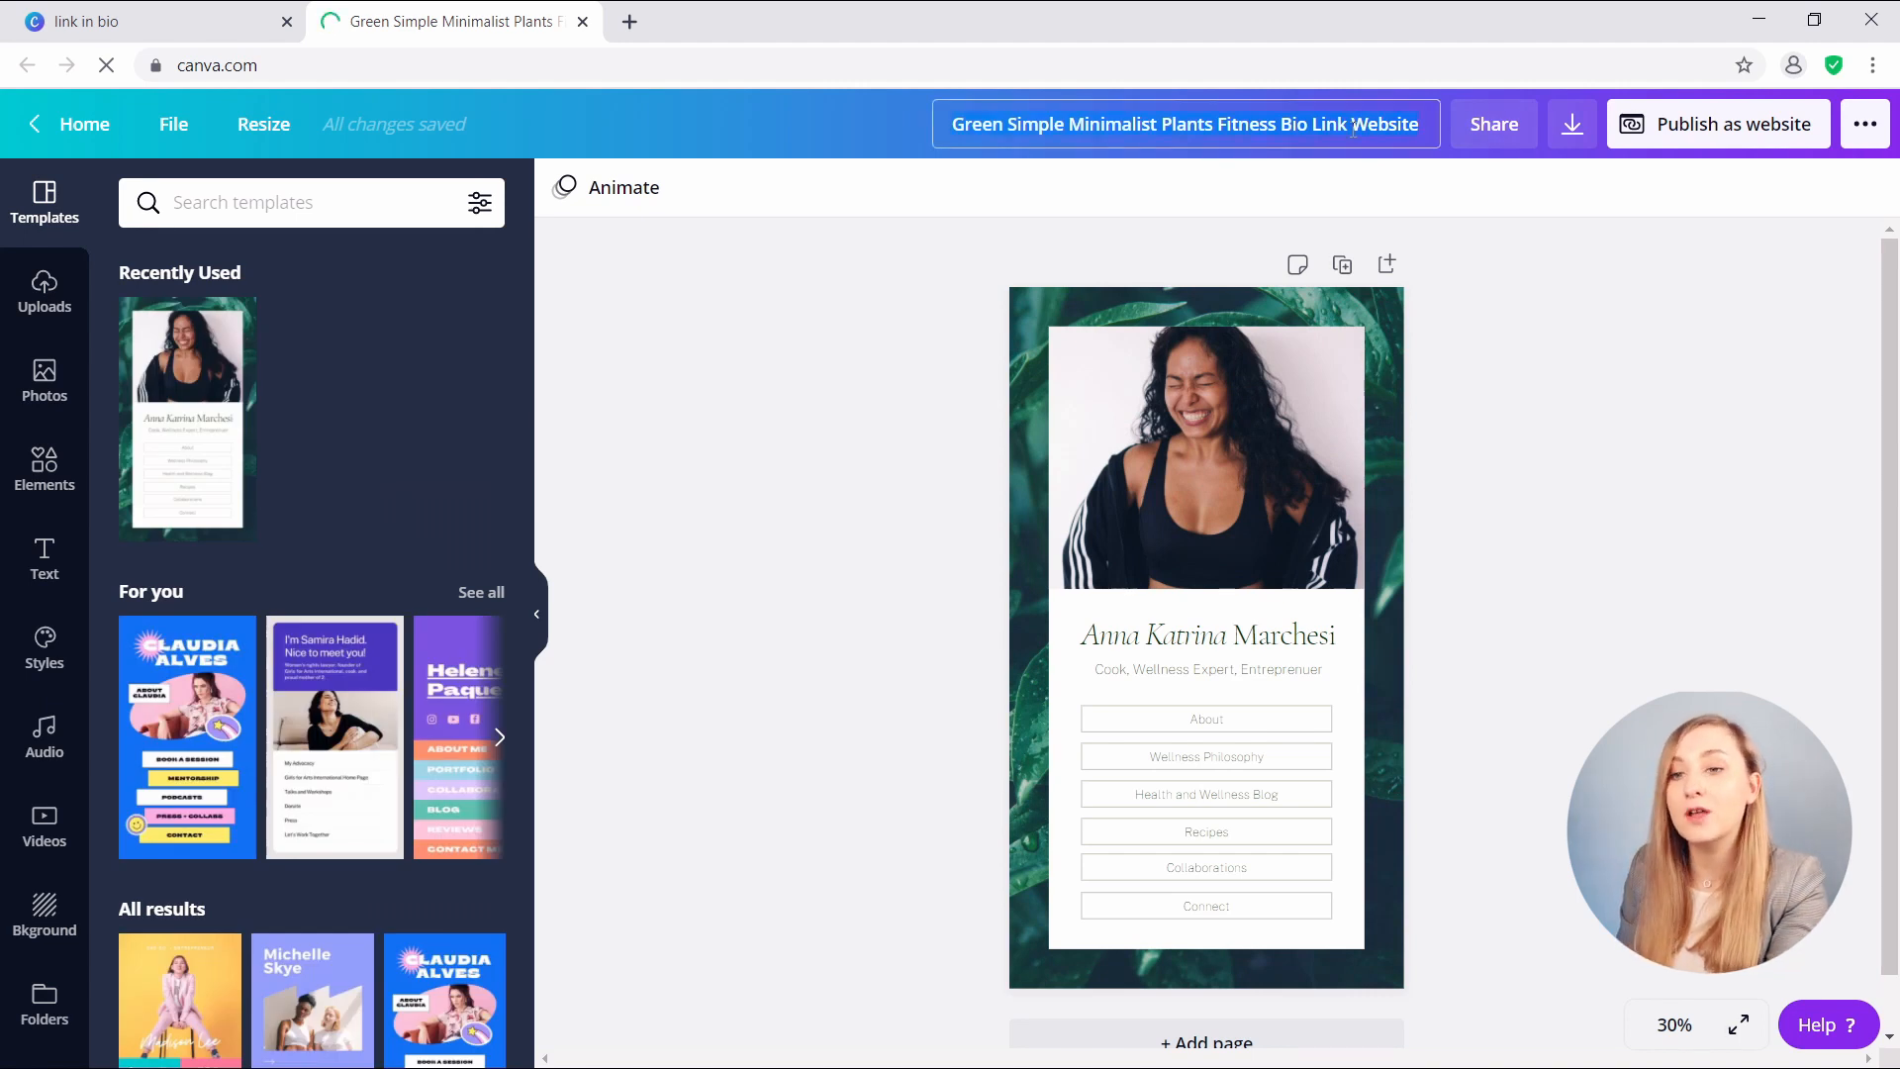
pyautogui.click(1522, 217)
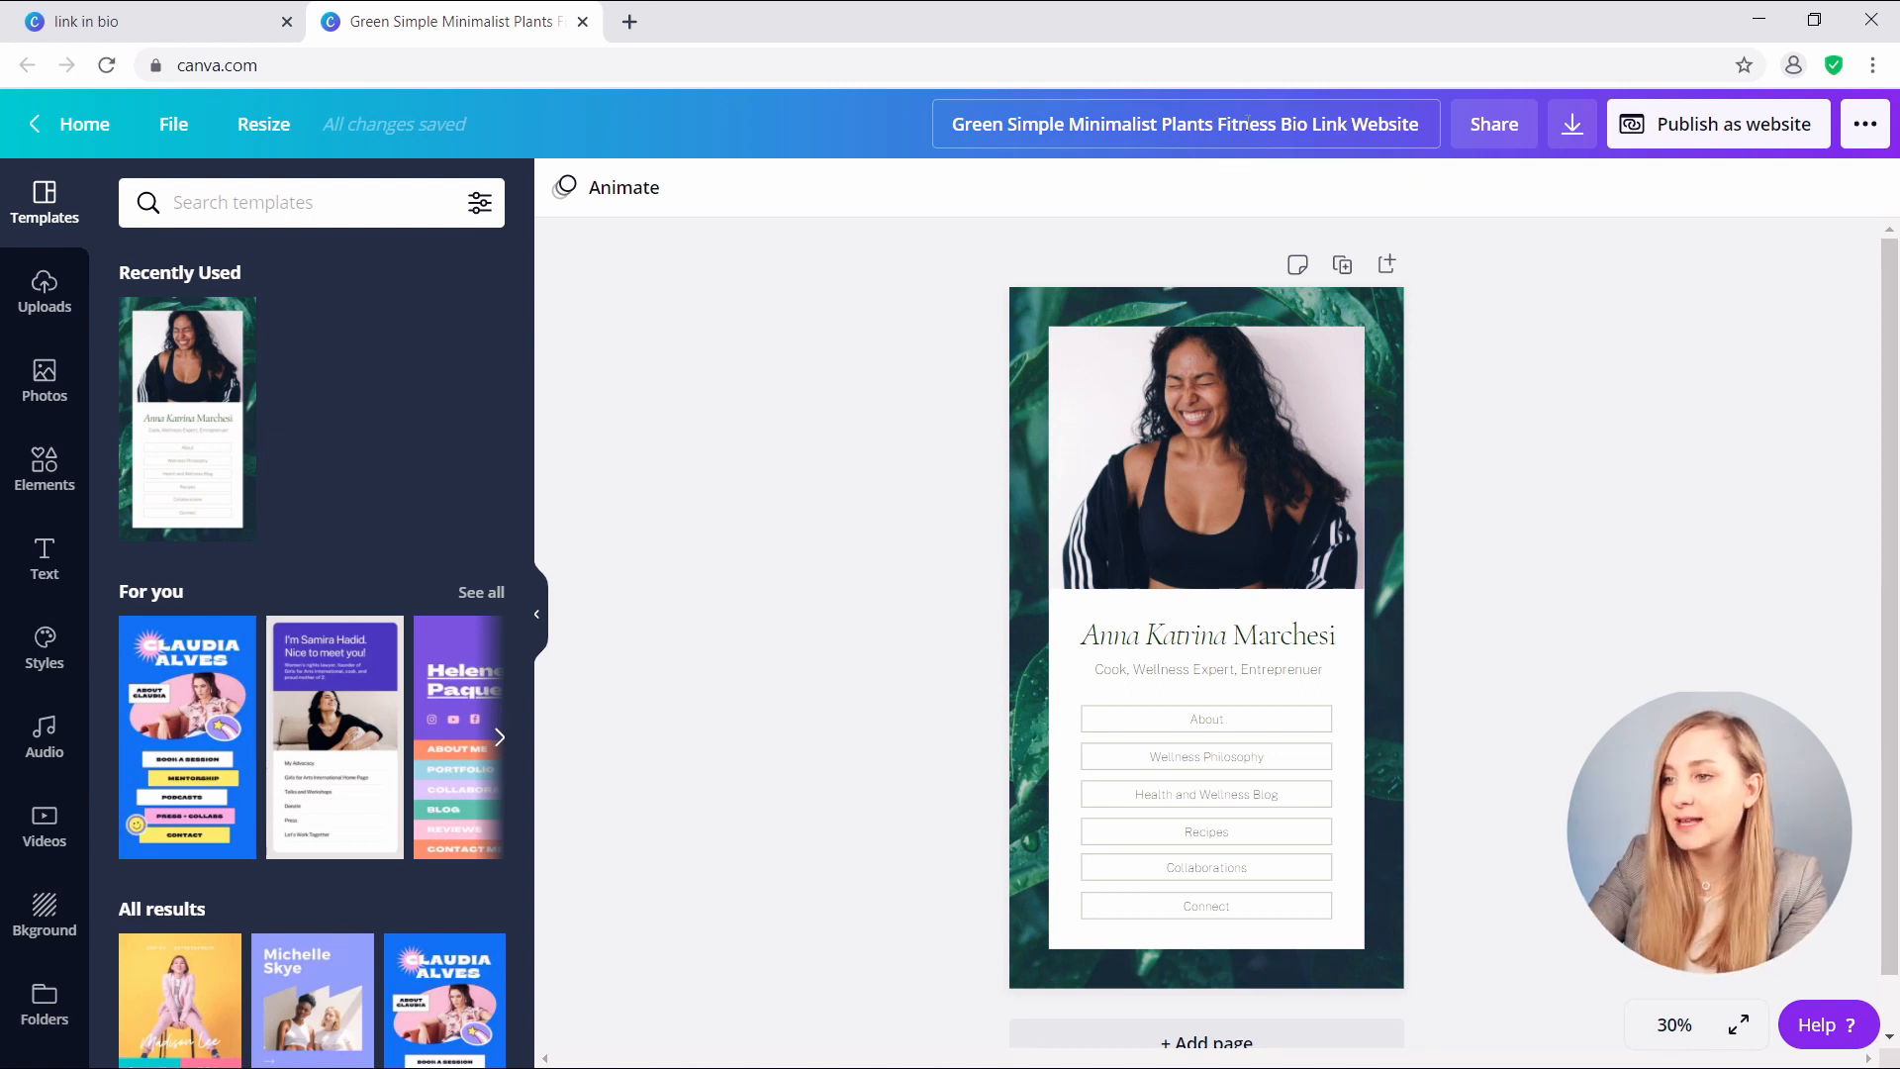
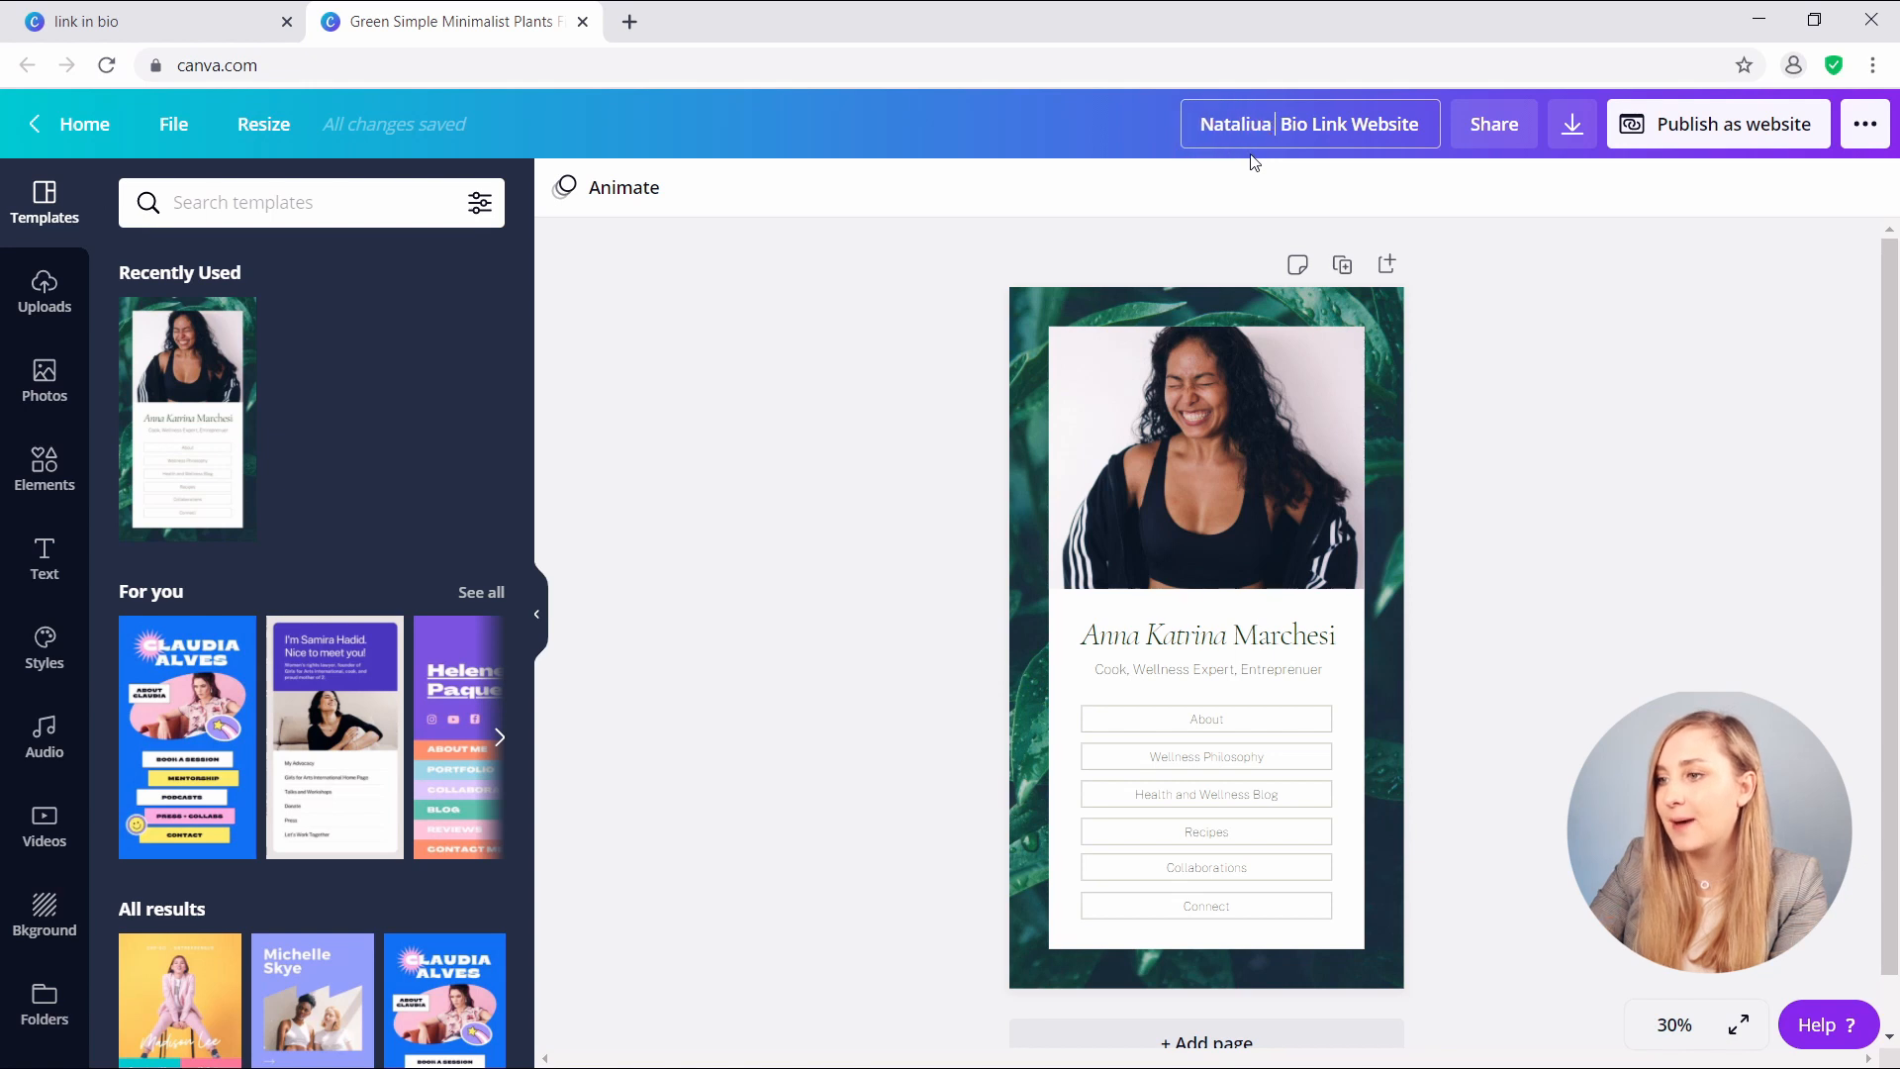
pyautogui.click(44, 292)
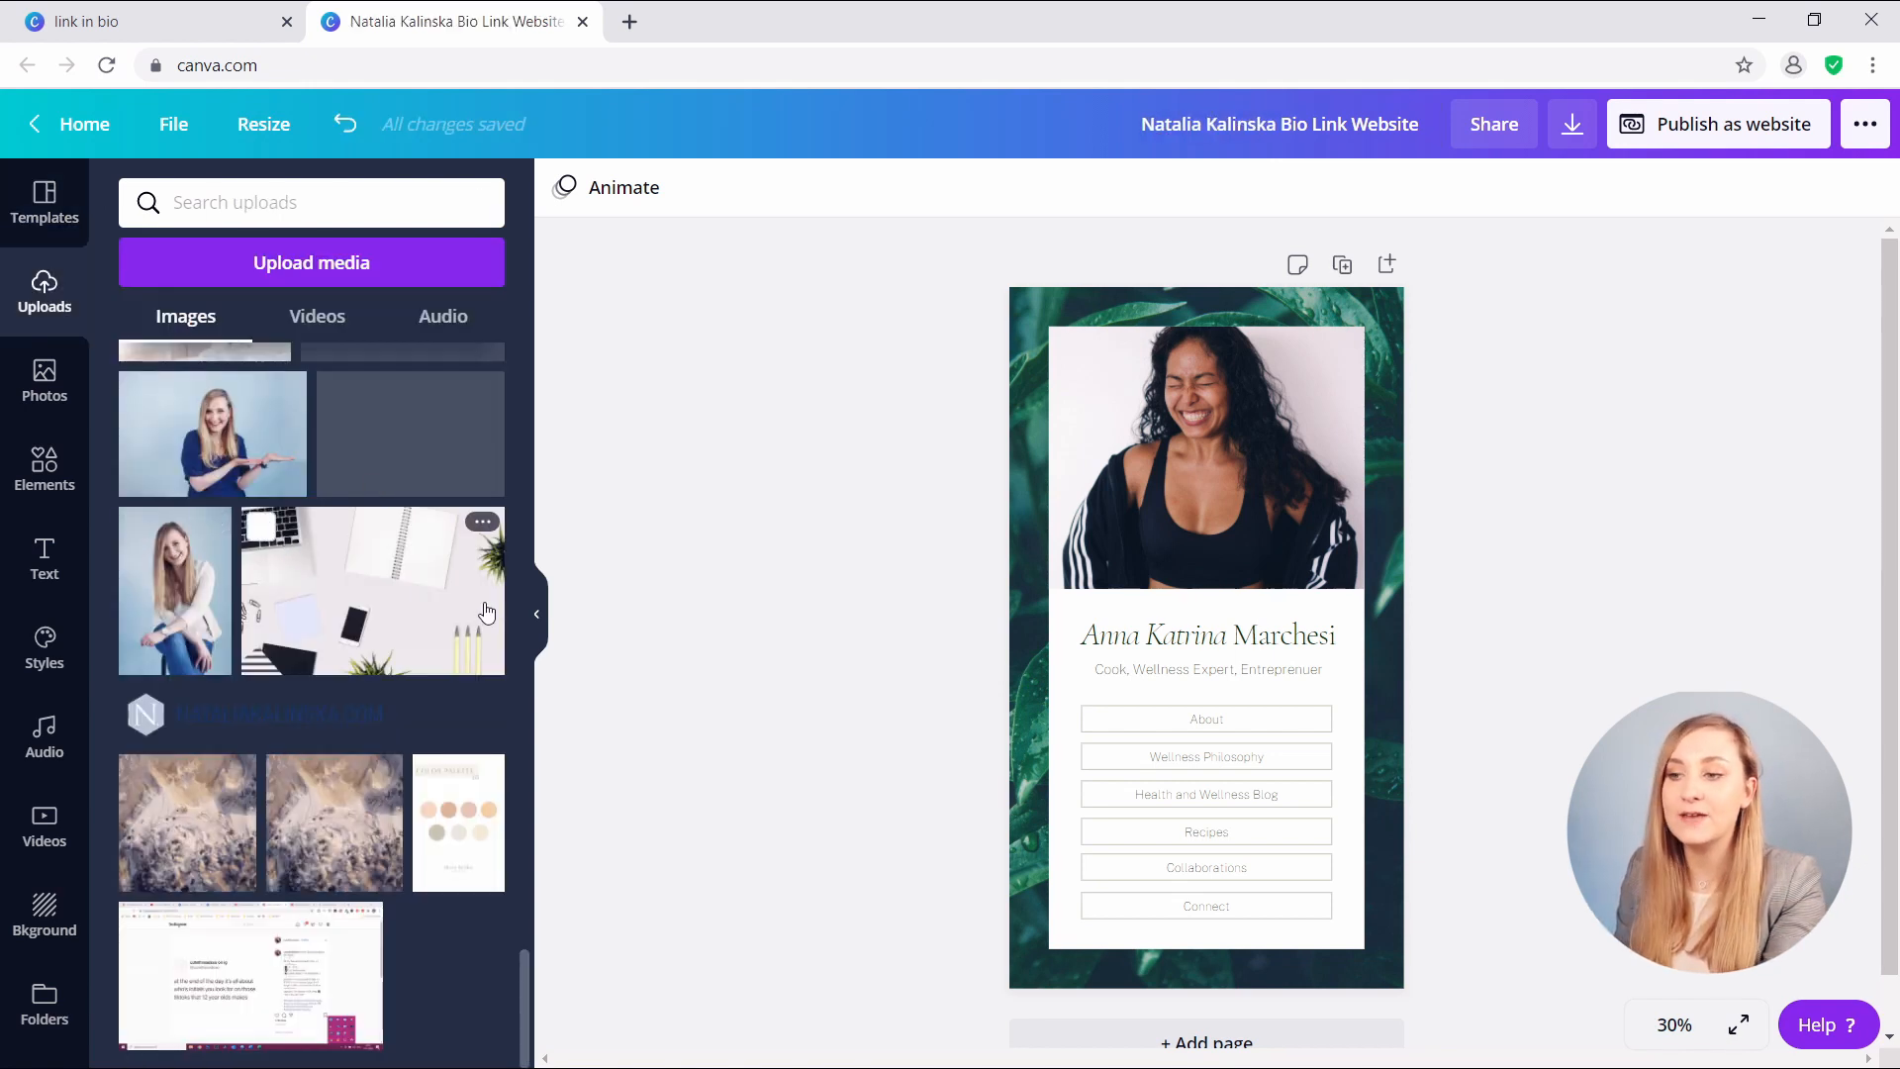
# - Drop the uploaded smiling blonde woman's portrait into the profile photo frame and adjust its crop
pyautogui.scroll(1, 461, 584)
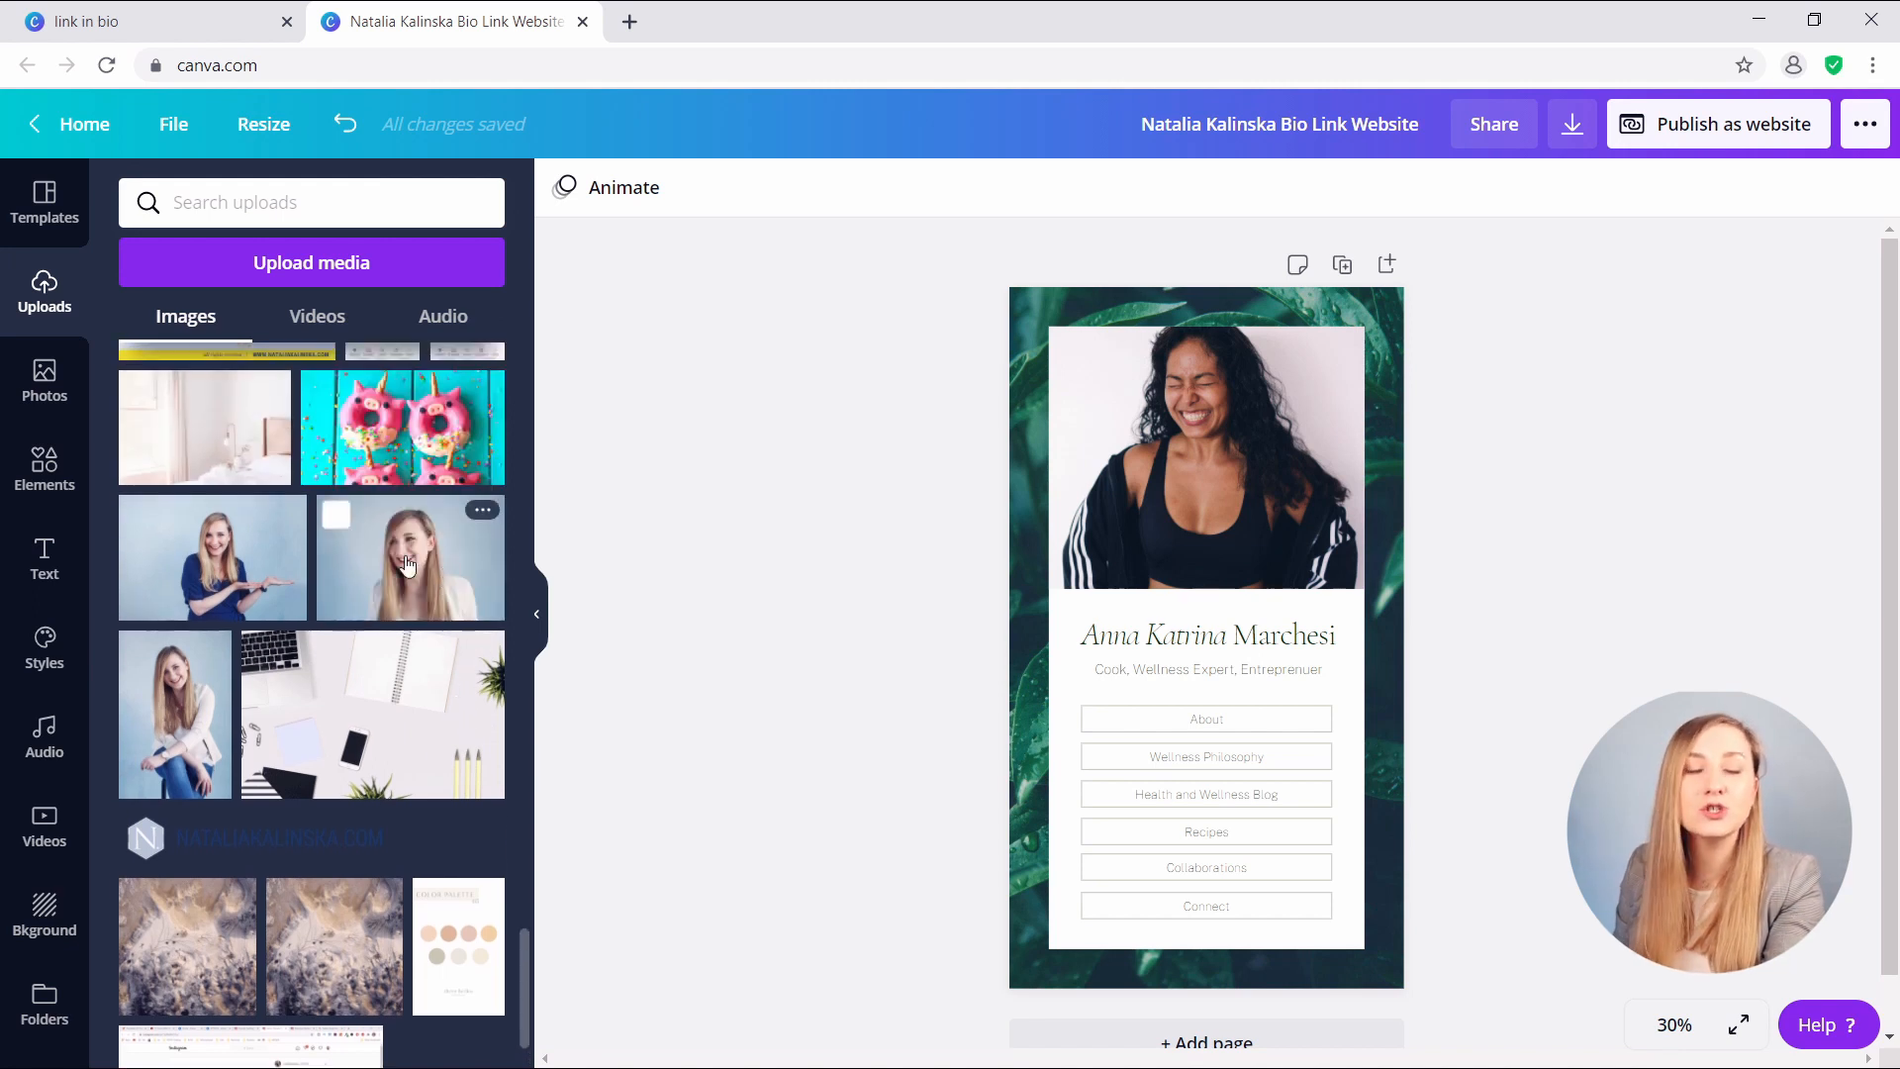
pyautogui.moveTo(407, 564); pyautogui.dragTo(1226, 478)
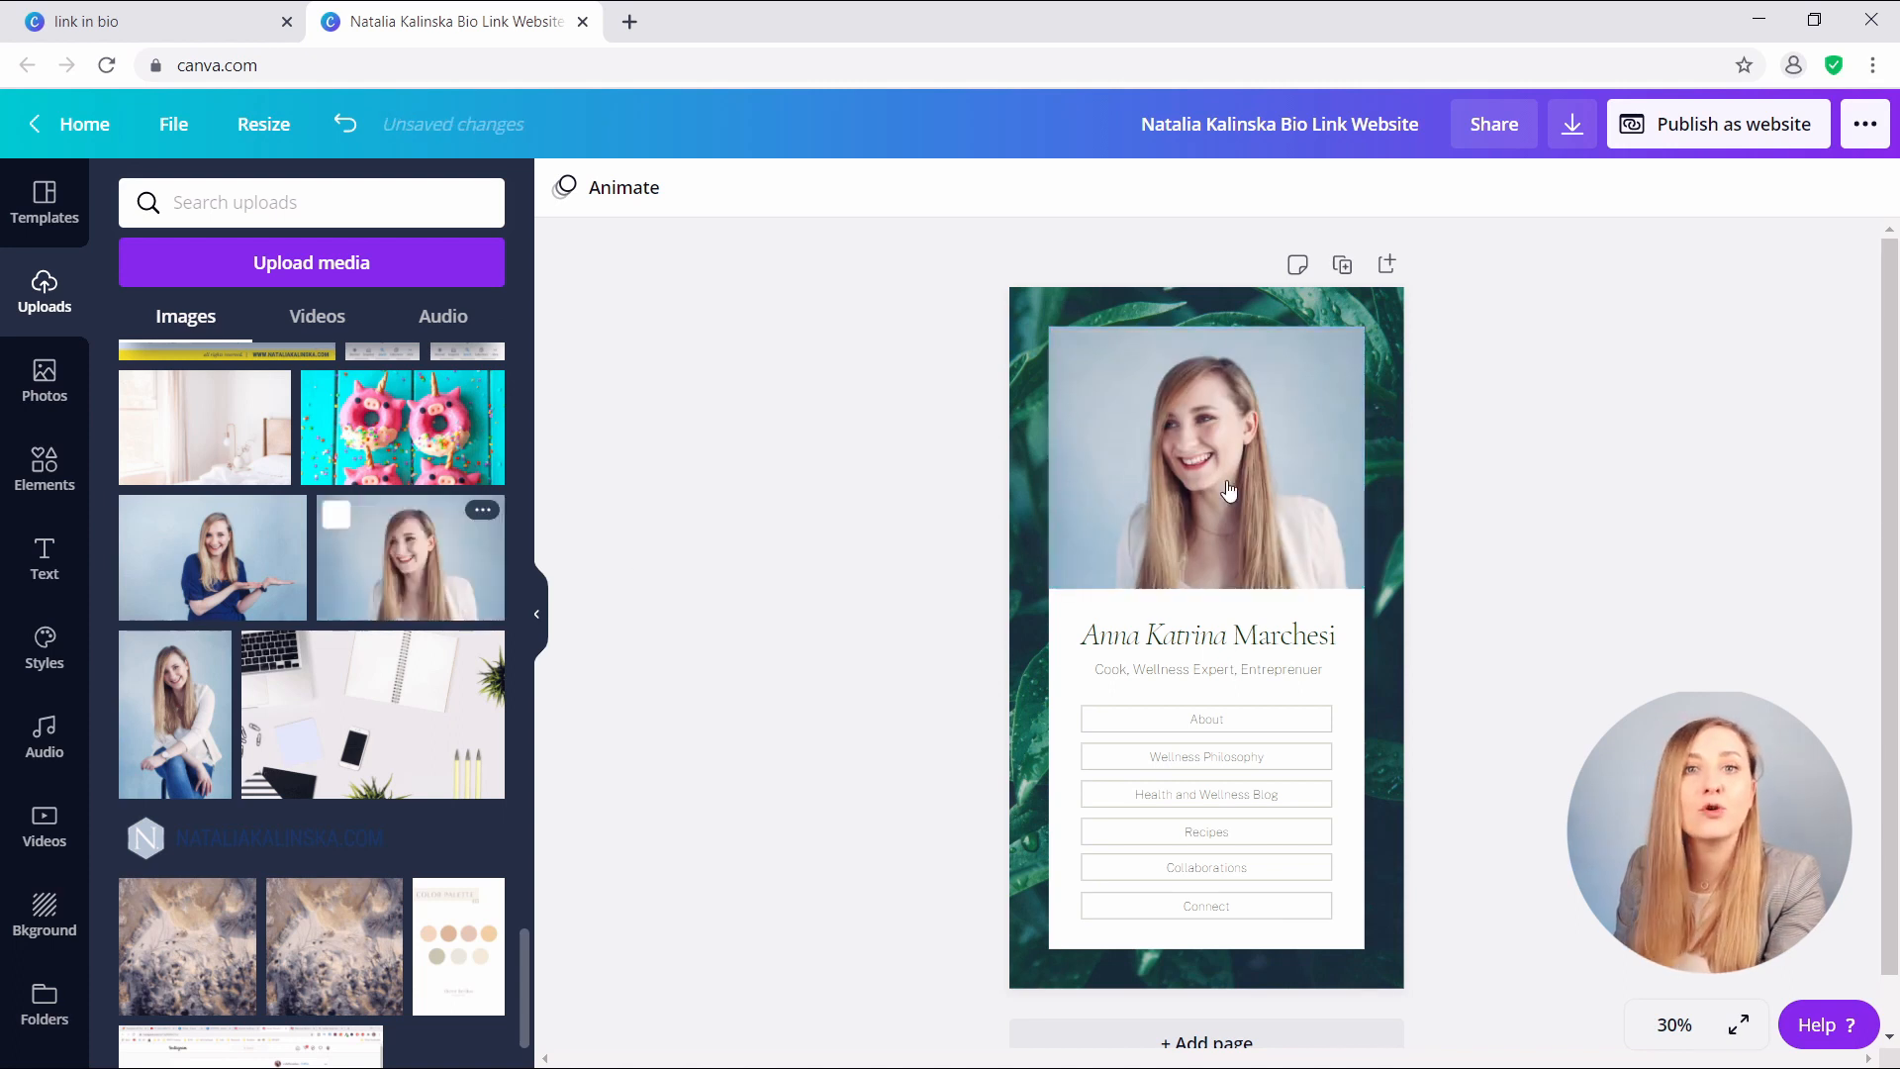
pyautogui.doubleClick(1194, 524)
pyautogui.moveTo(1007, 325)
pyautogui.mouseDown()
pyautogui.moveTo(966, 293)
pyautogui.moveTo(1006, 317)
pyautogui.mouseUp()
pyautogui.click(757, 490)
pyautogui.click(825, 531)
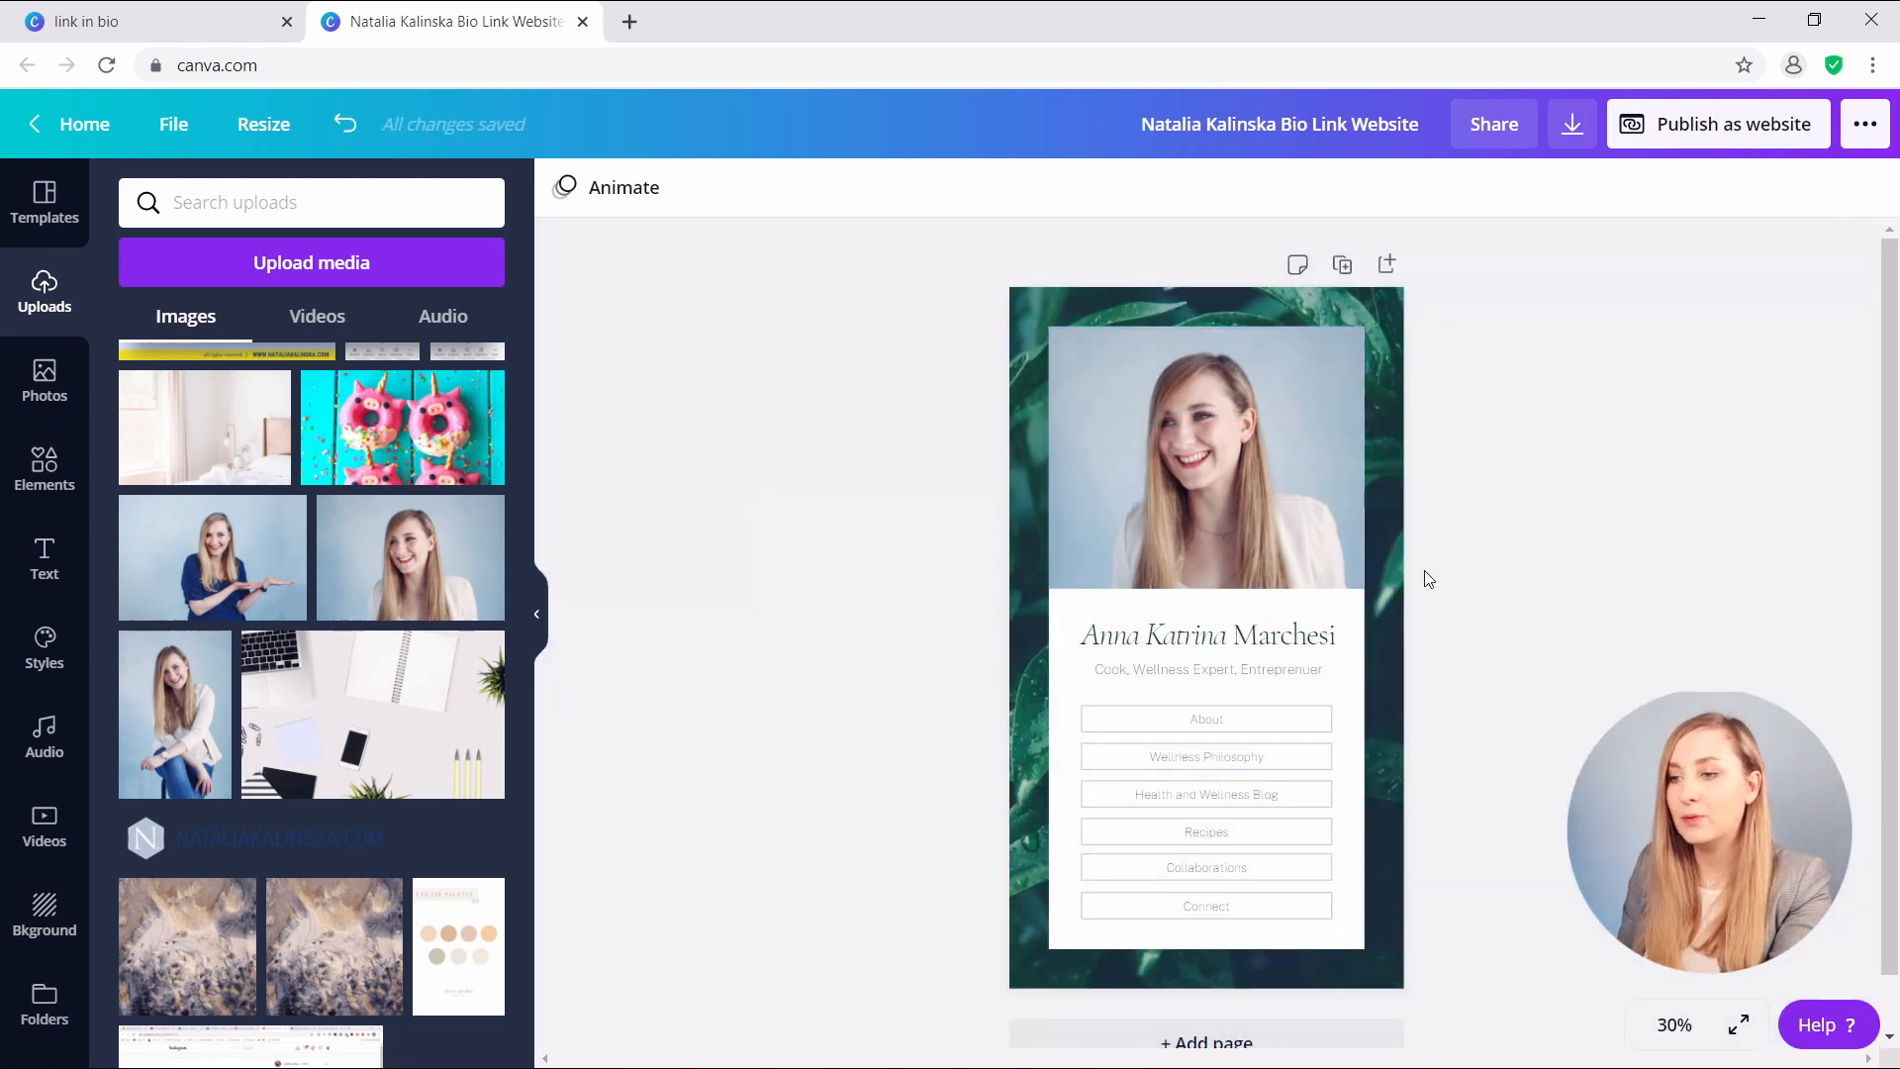
pyautogui.click(1064, 309)
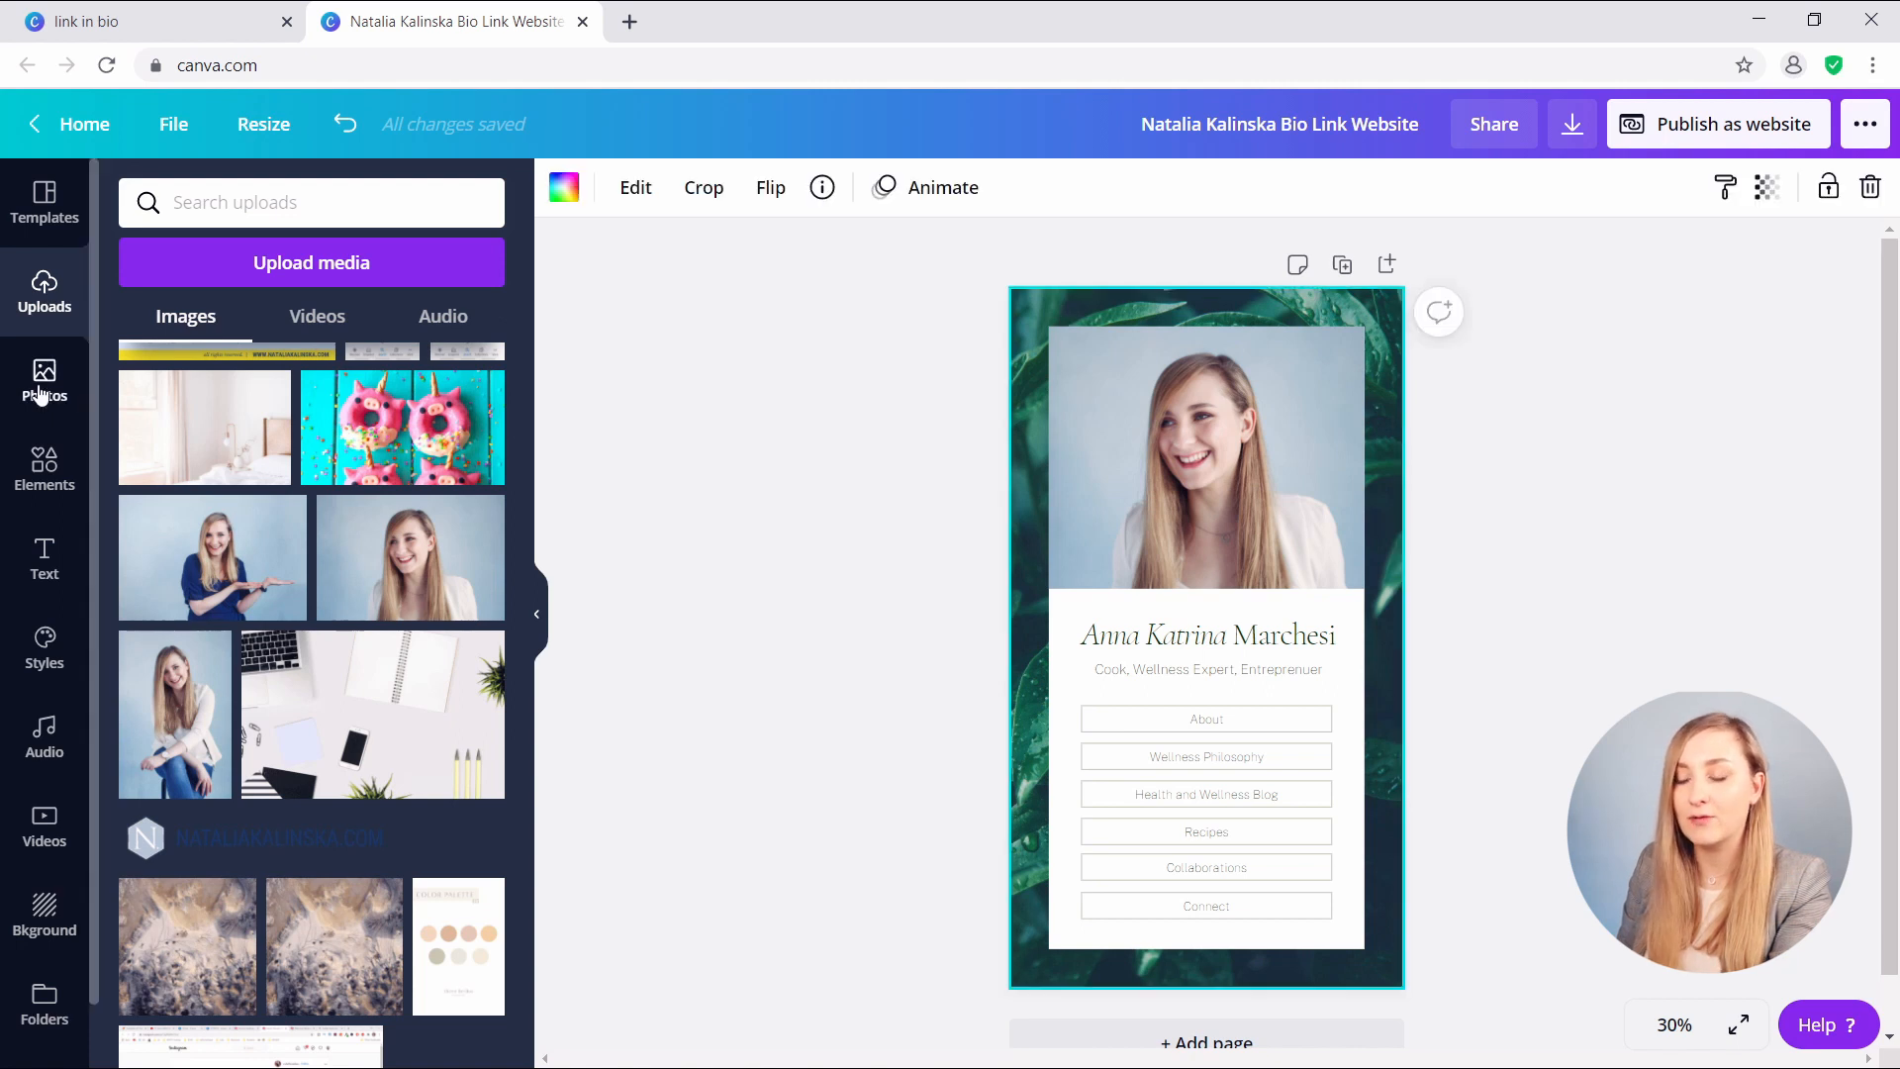
pyautogui.click(39, 391)
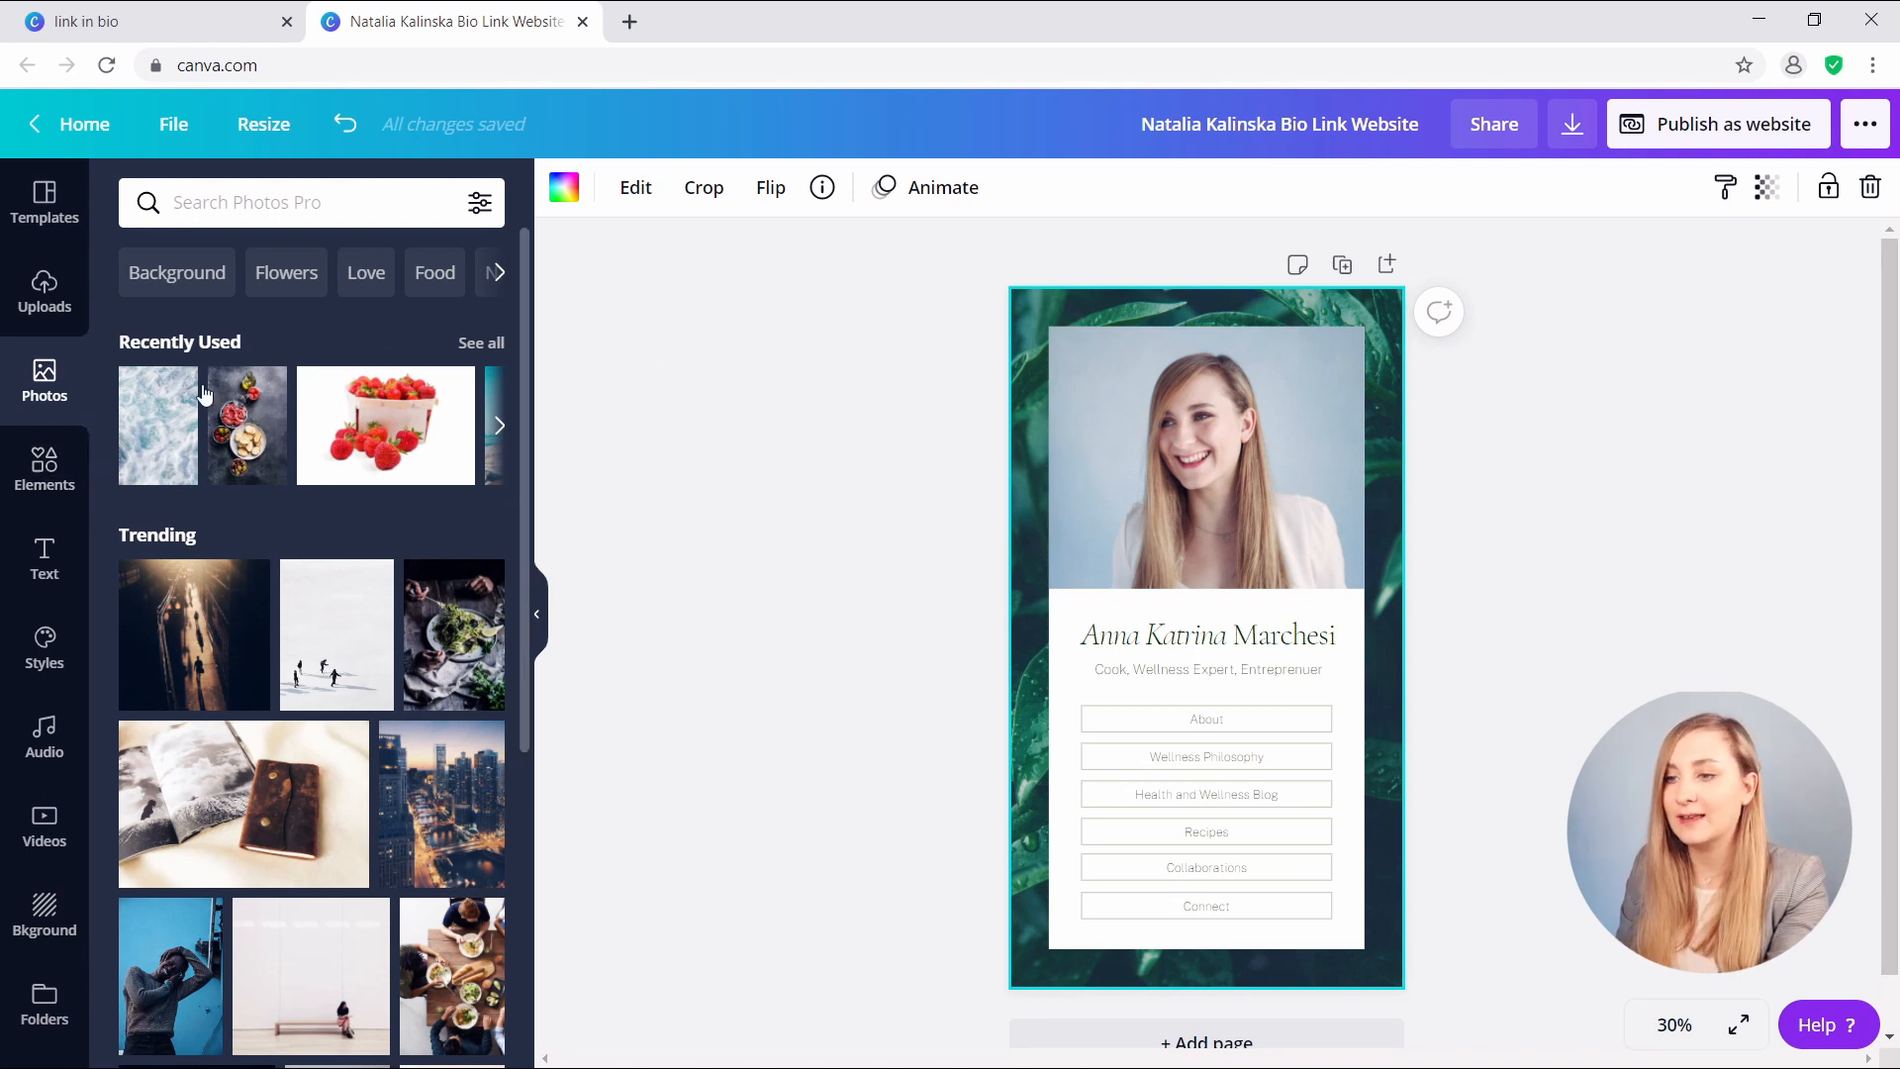
# - Swap the green leaf background for the icy blue ocean-foam photo from Recently Used
pyautogui.moveTo(178, 439); pyautogui.dragTo(1029, 396)
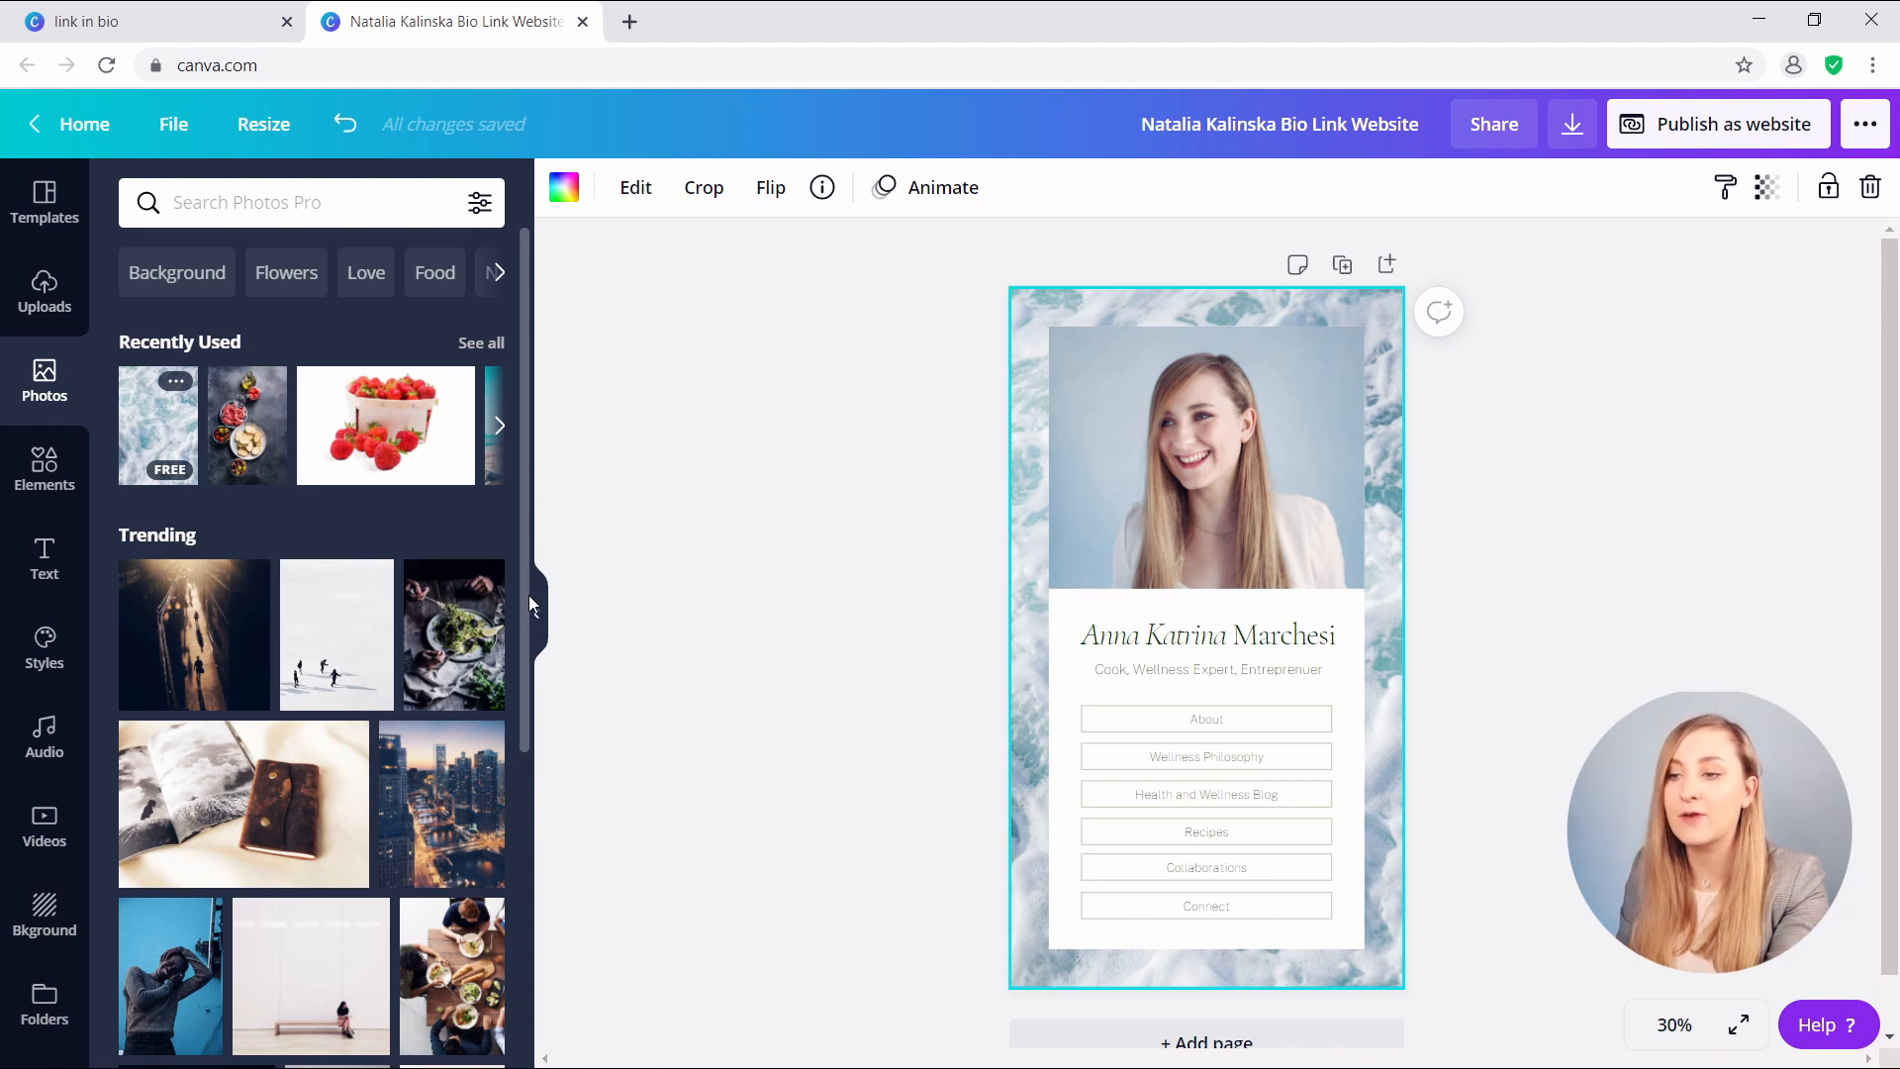
pyautogui.click(1631, 992)
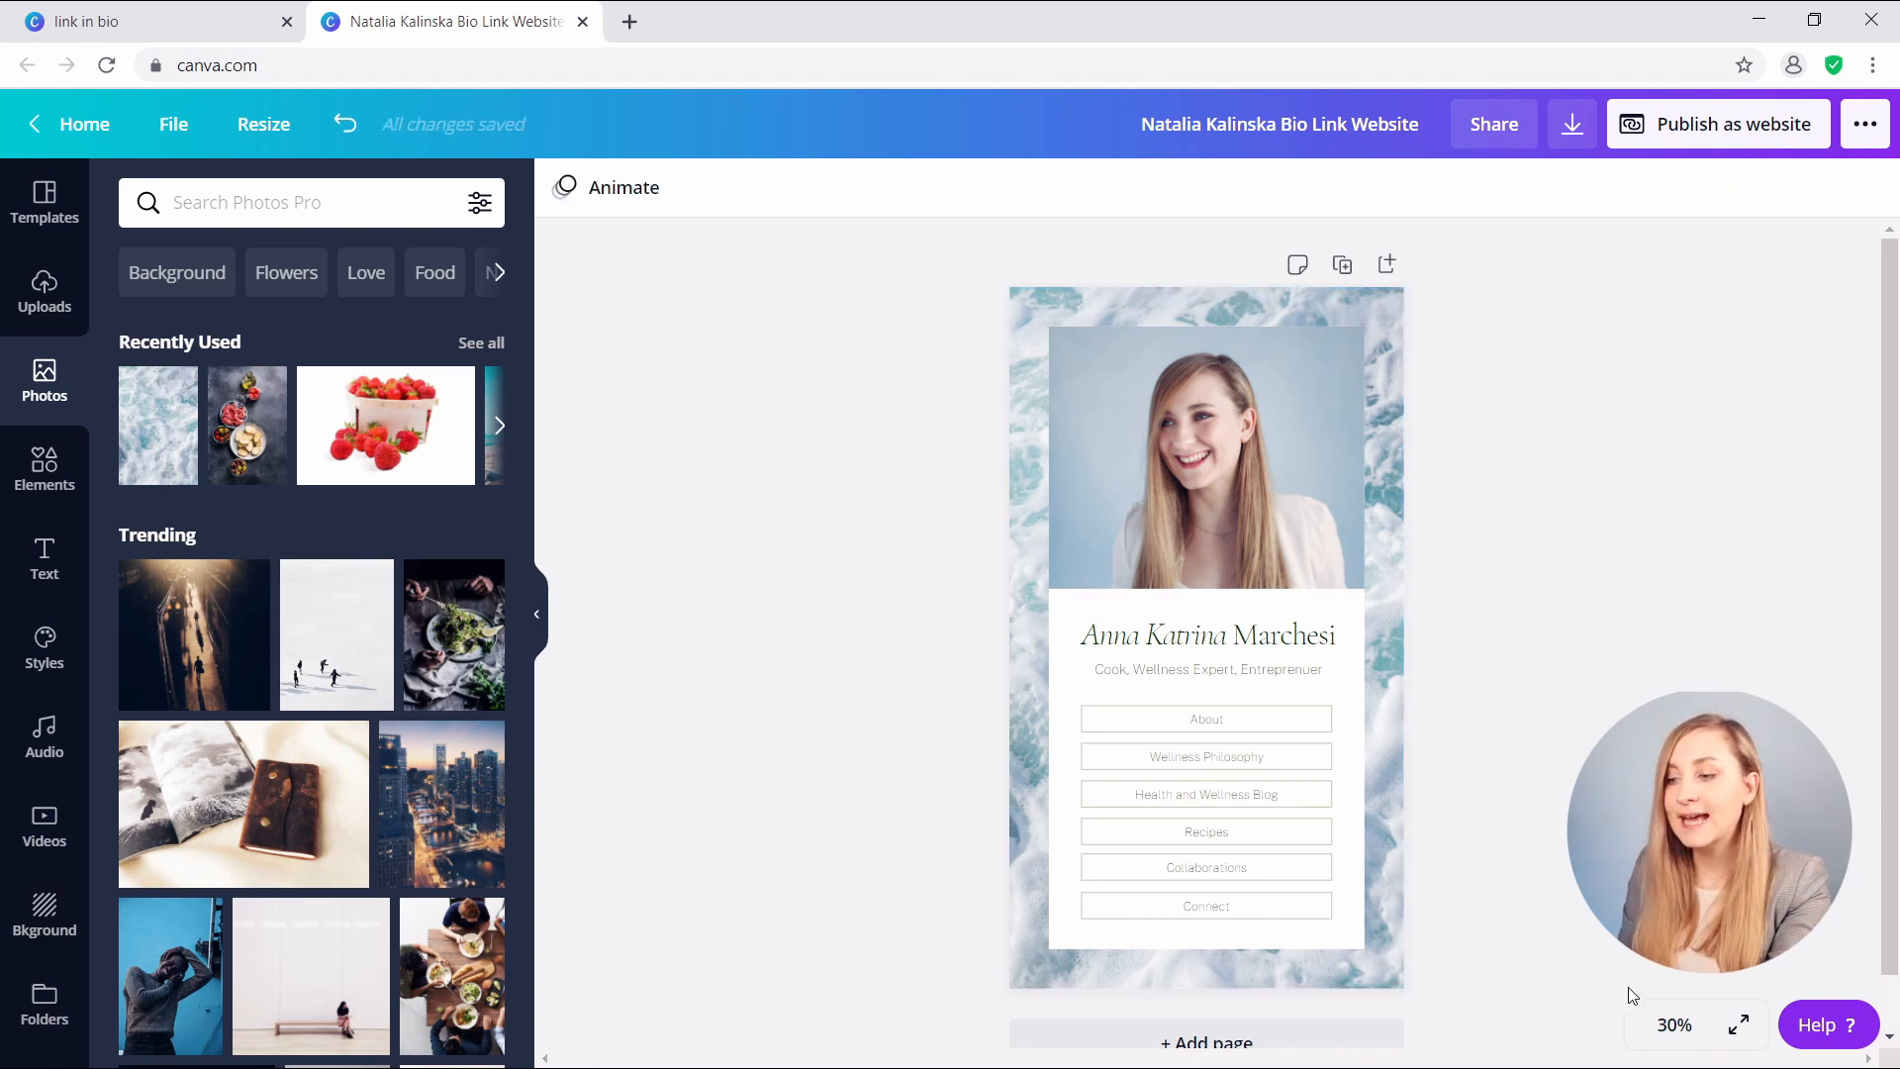
# - At 75% zoom, set the heading to italic Libre Baskerville and retype the owner's name
pyautogui.click(1673, 1026)
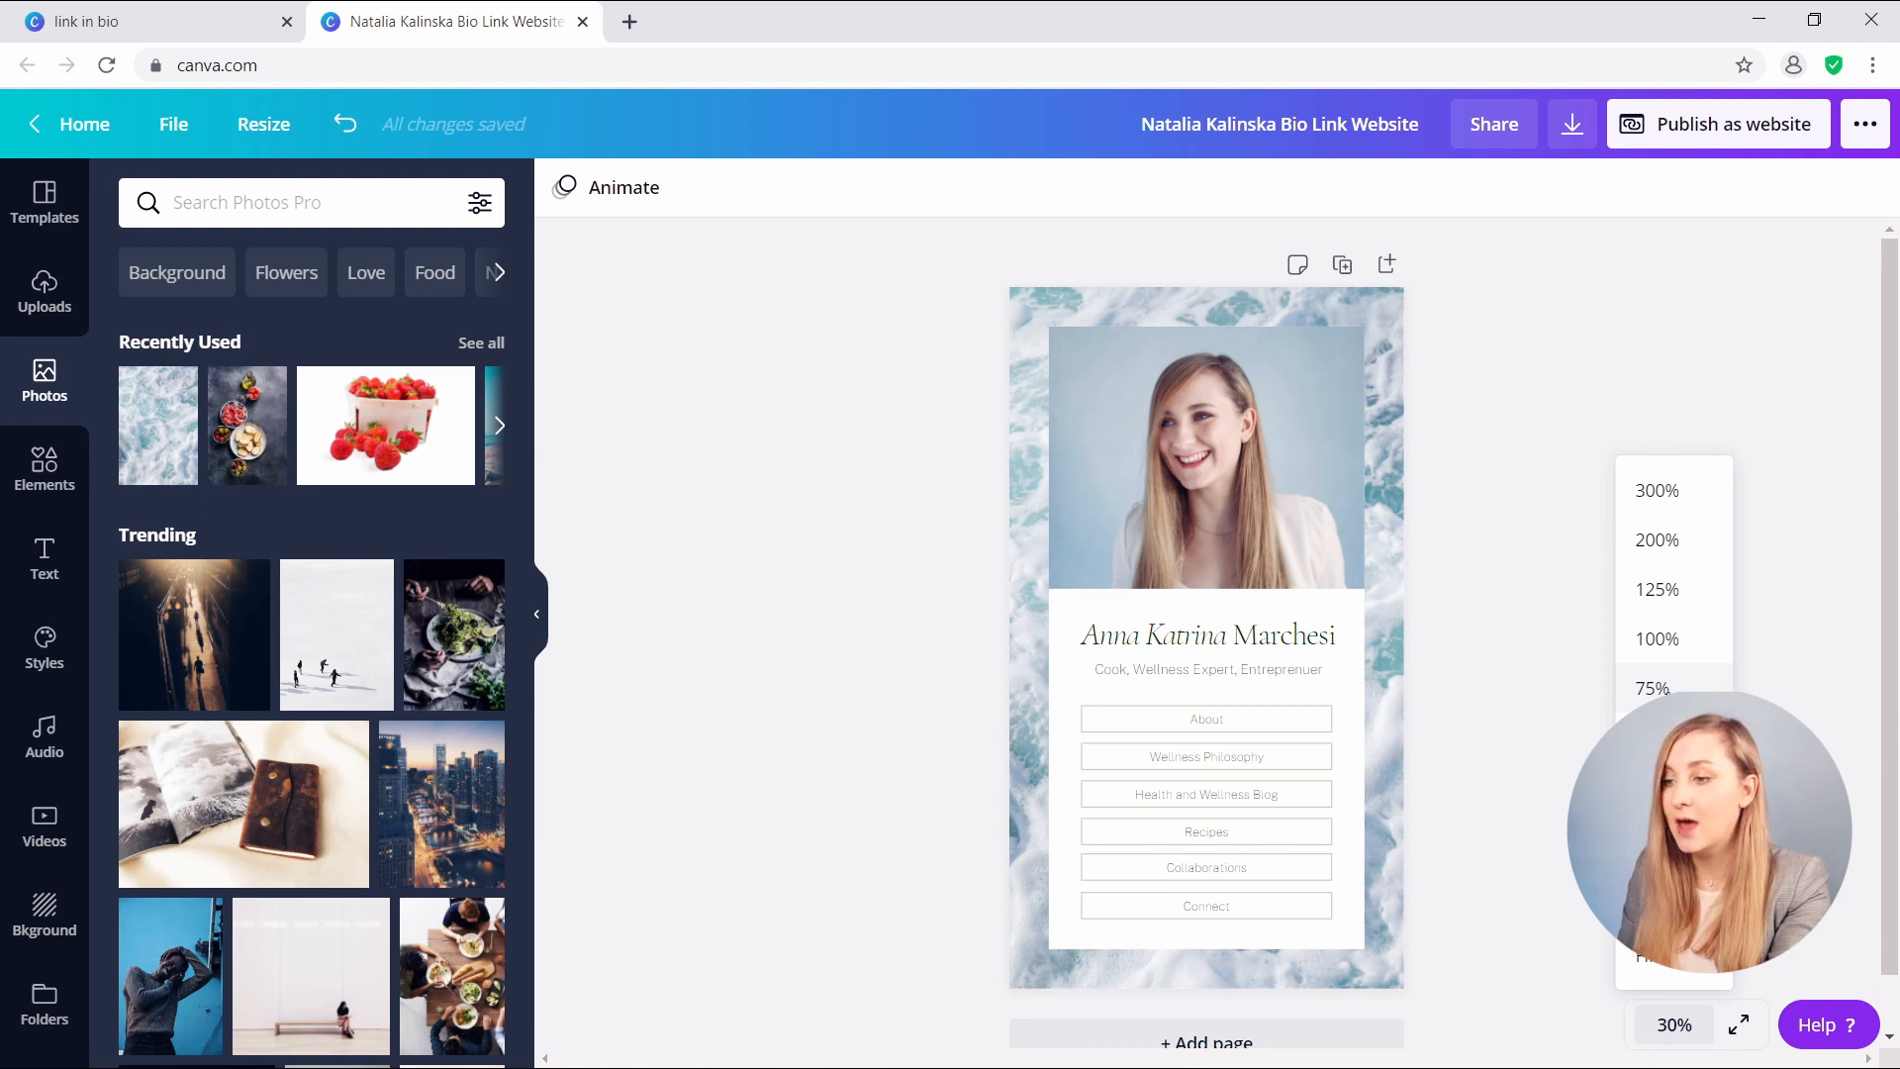
pyautogui.click(1668, 689)
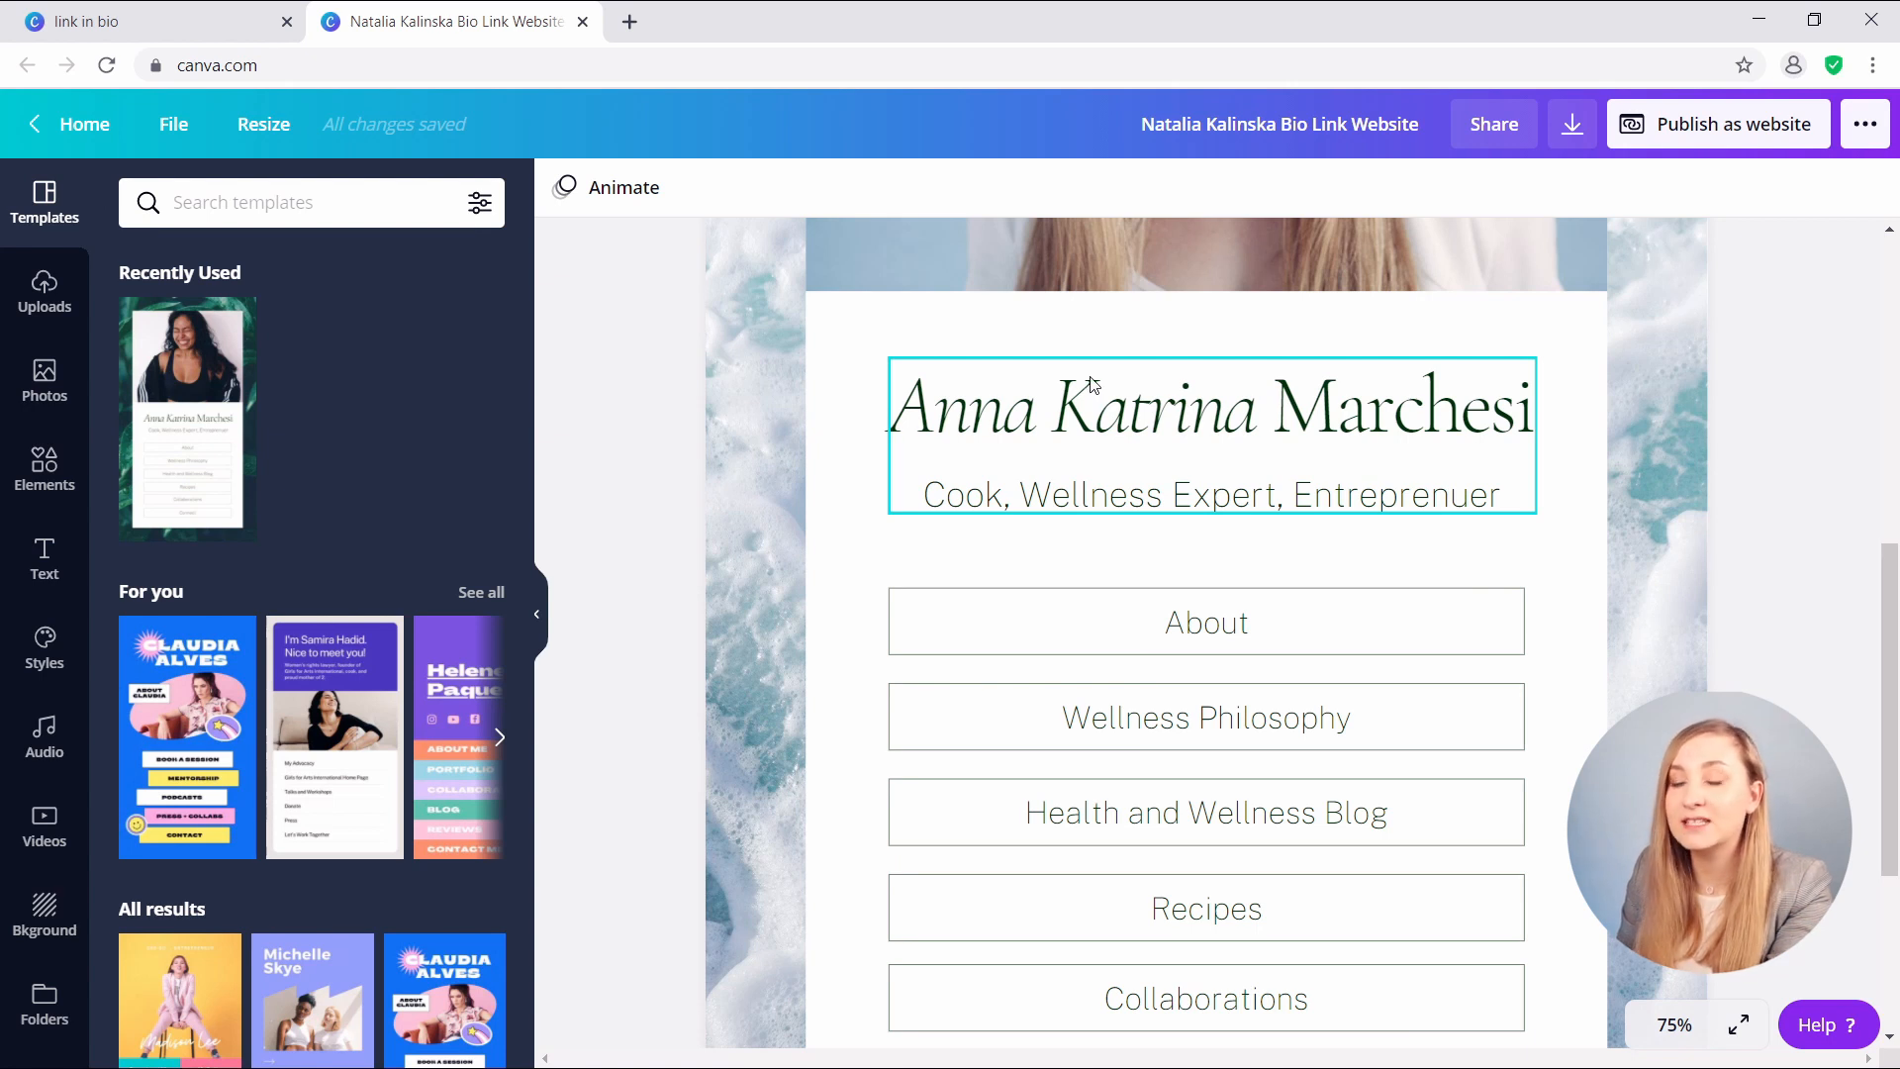
pyautogui.click(1044, 410)
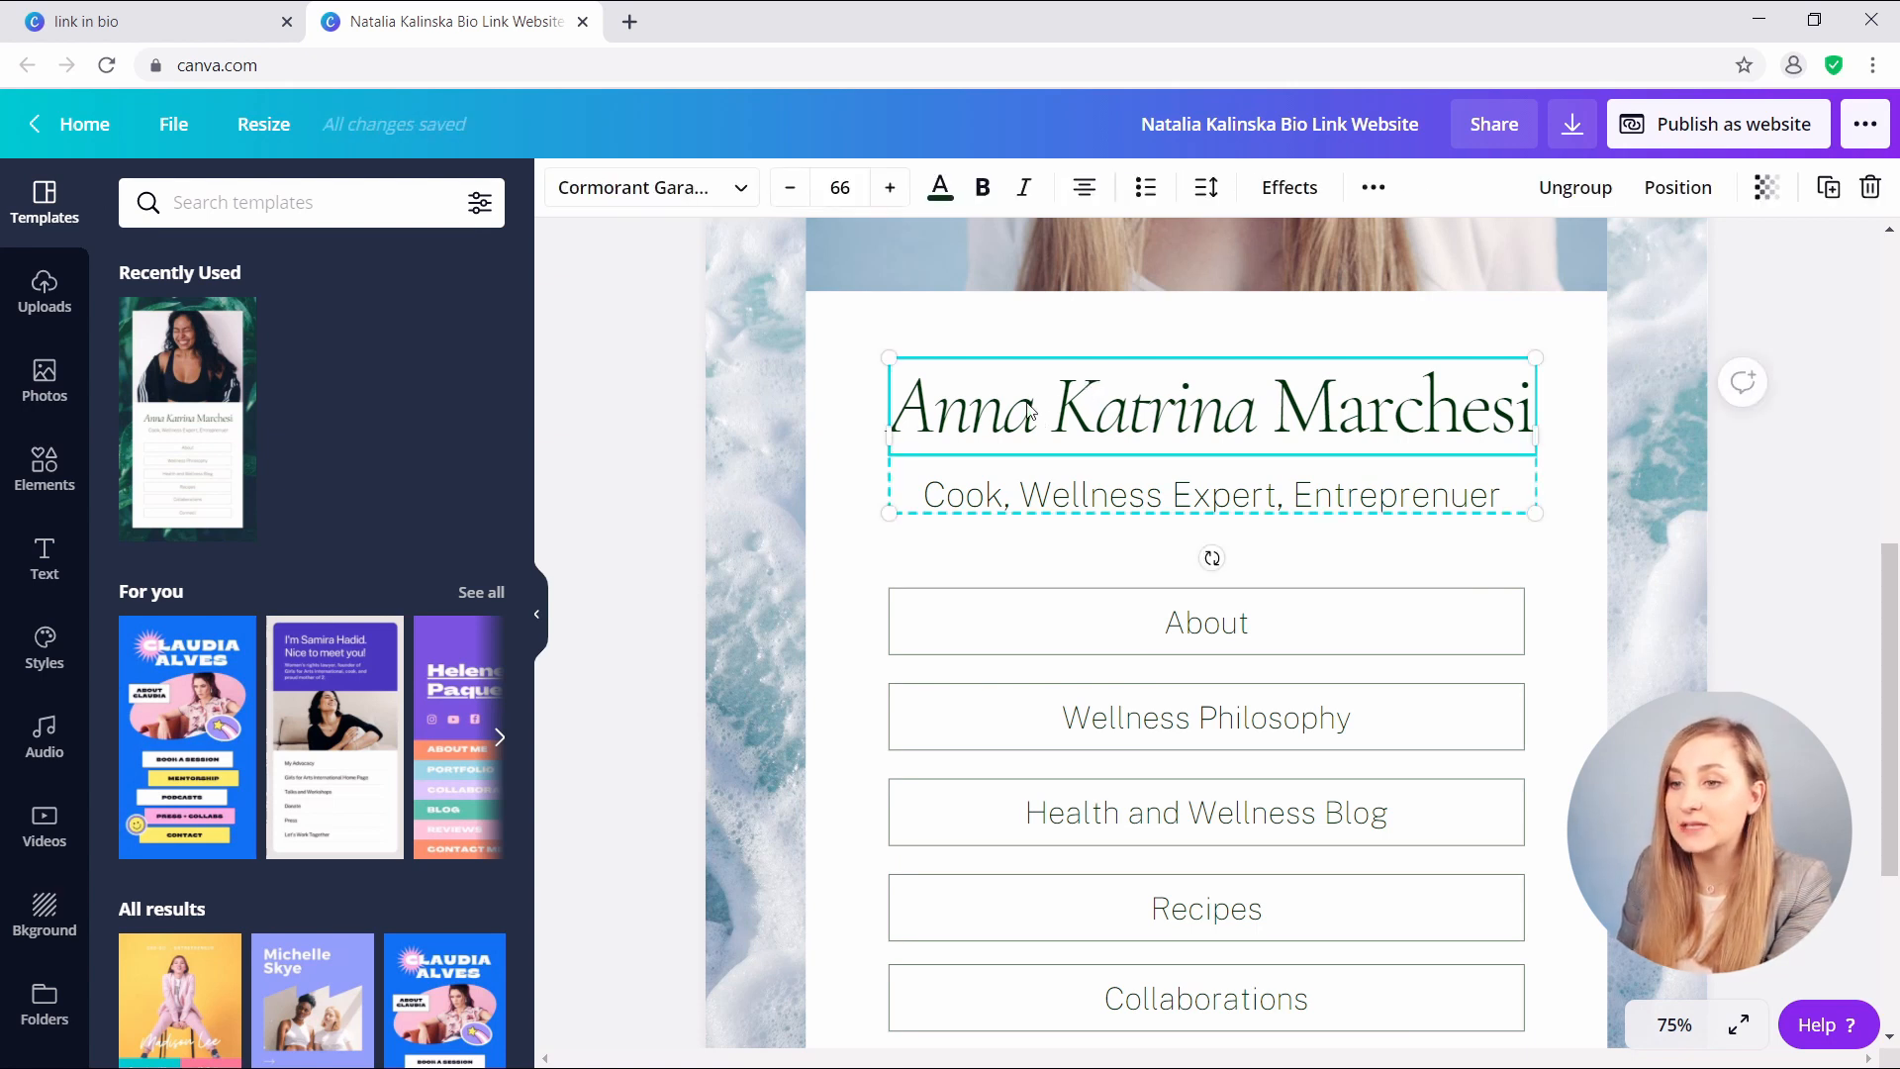
pyautogui.click(623, 189)
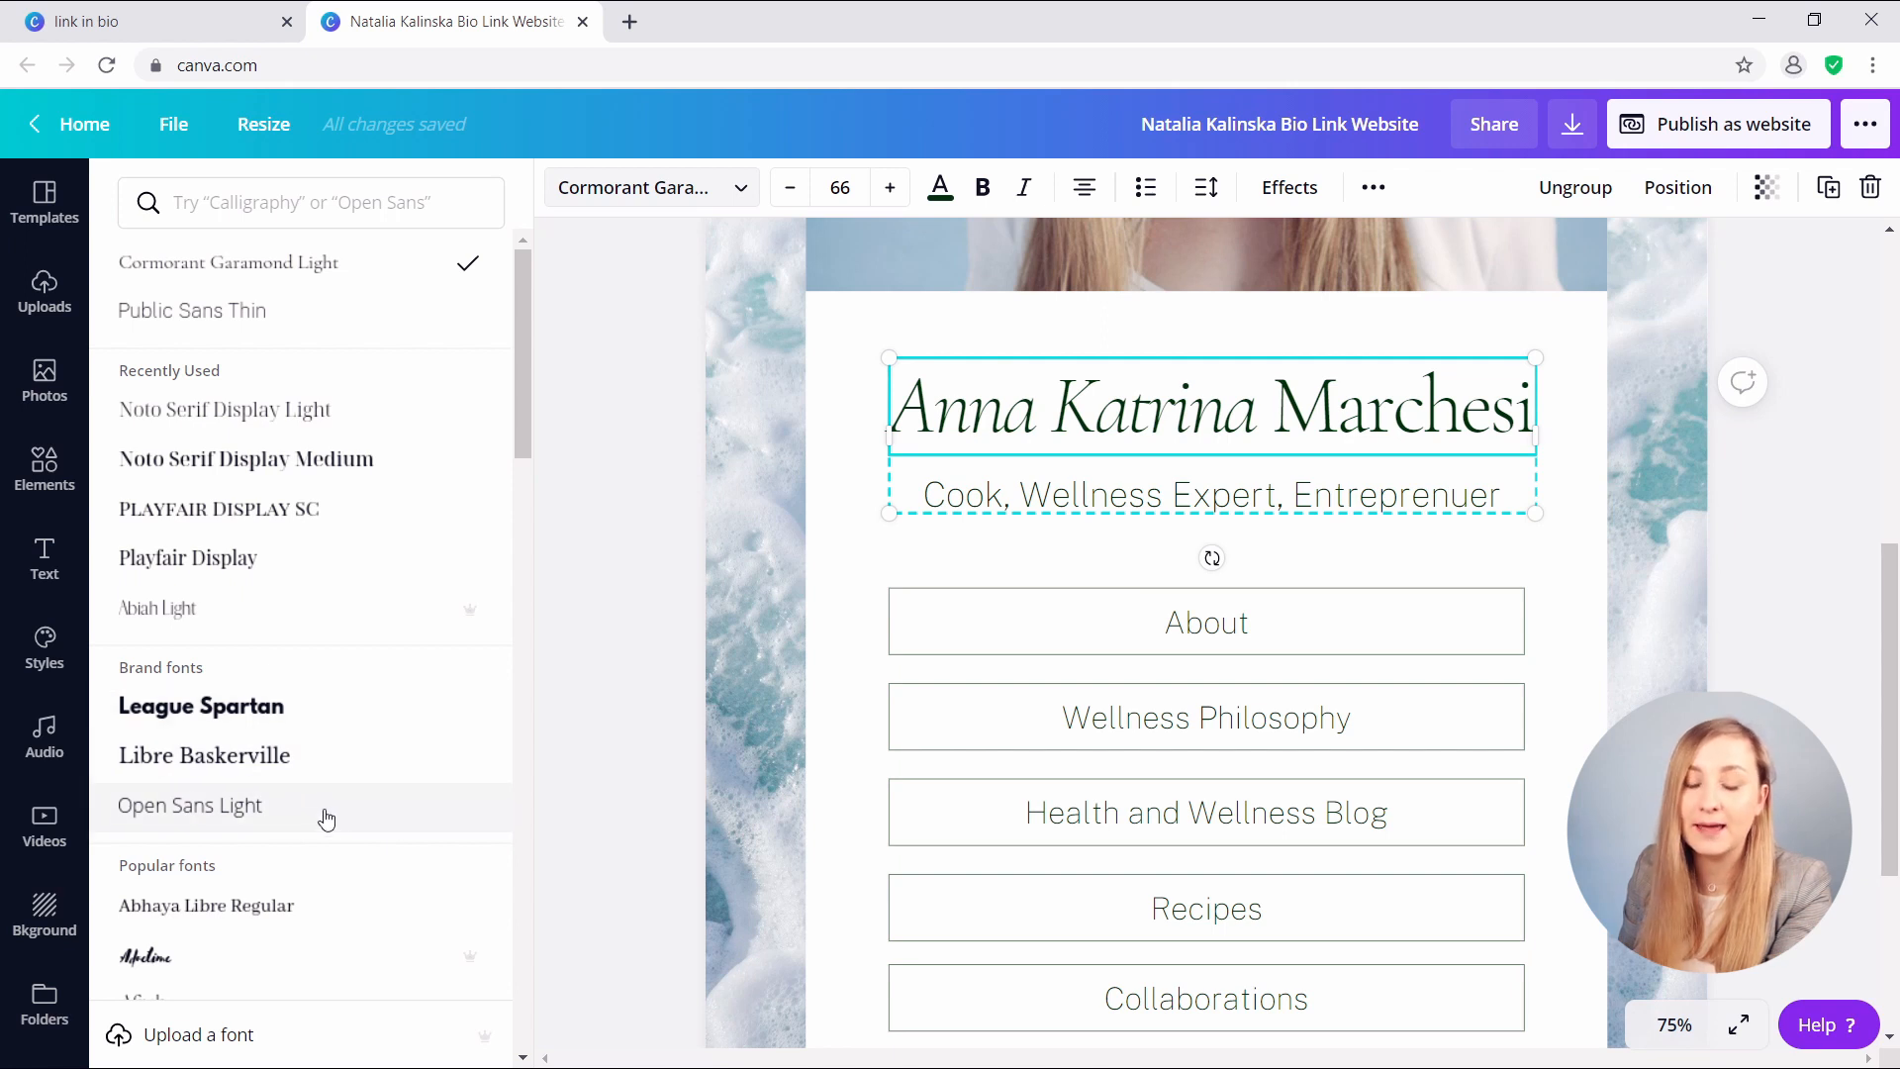
pyautogui.click(261, 760)
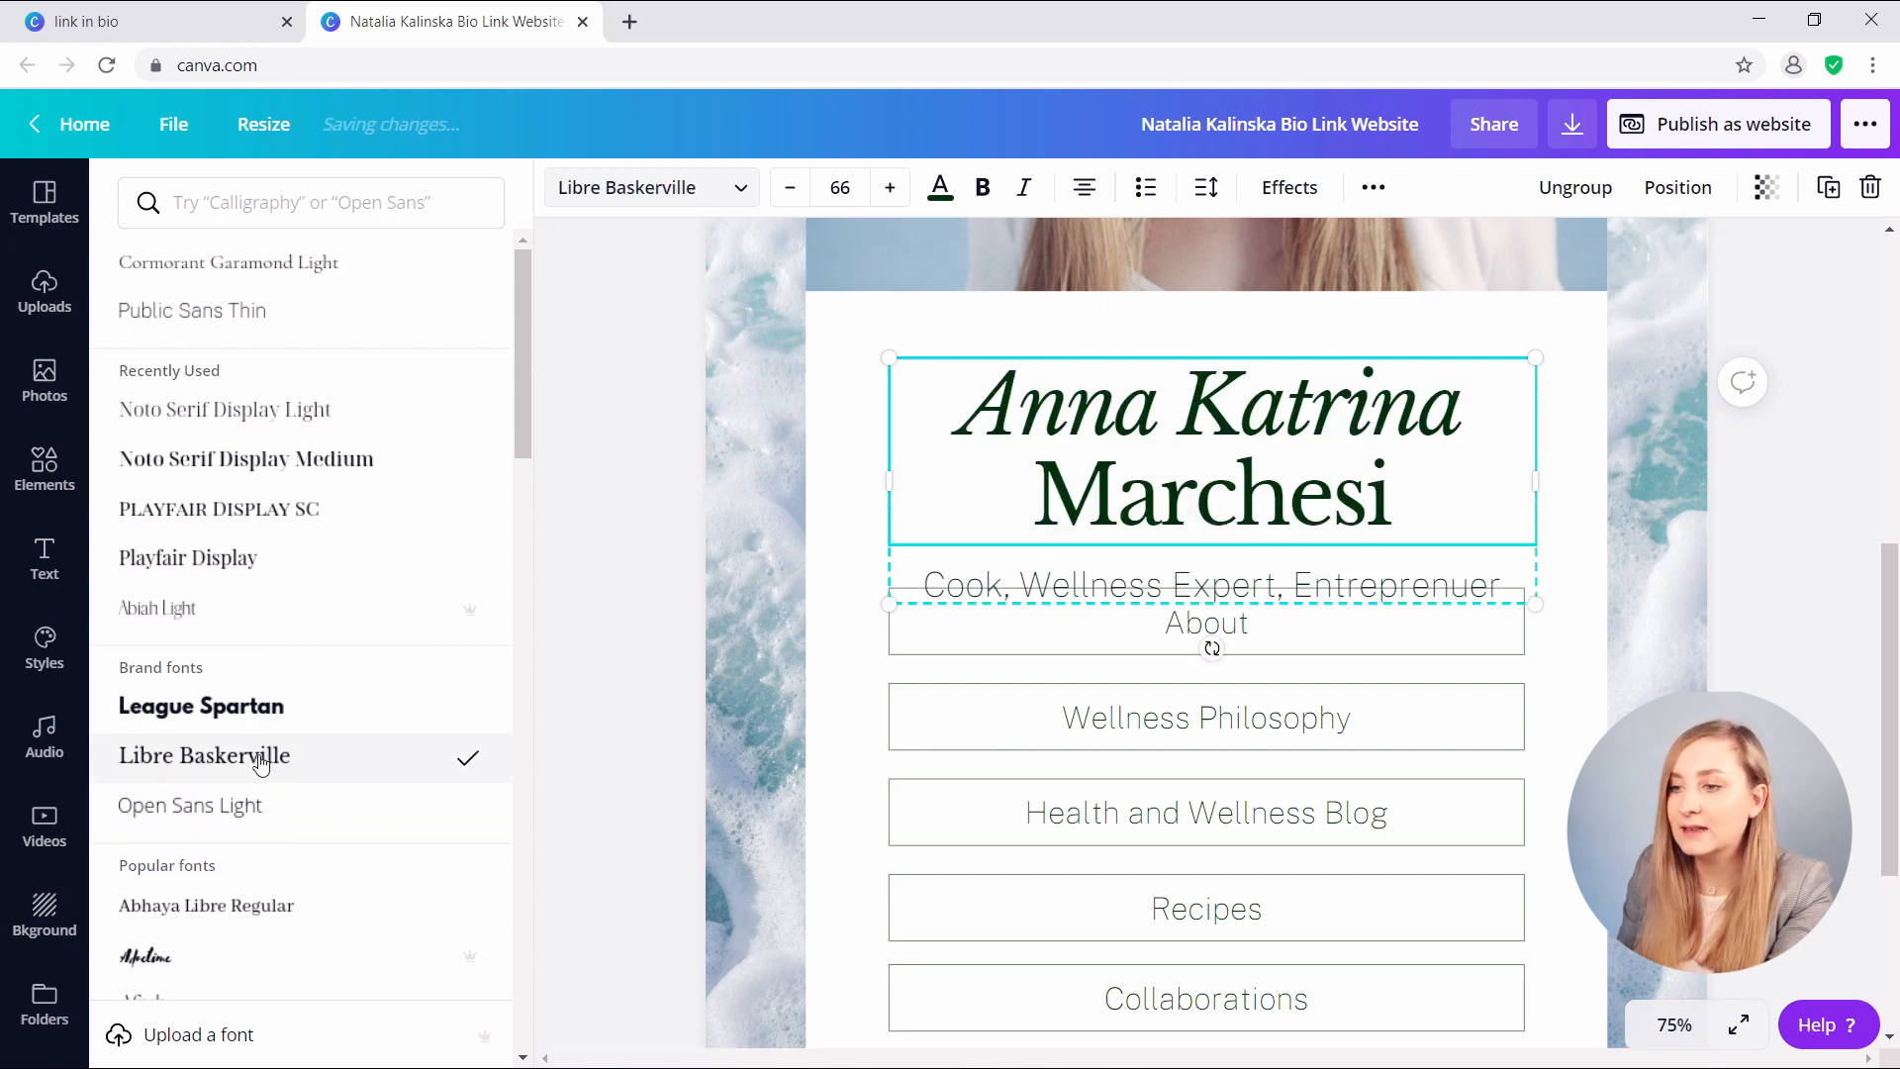
pyautogui.click(1023, 187)
pyautogui.doubleClick(1205, 503)
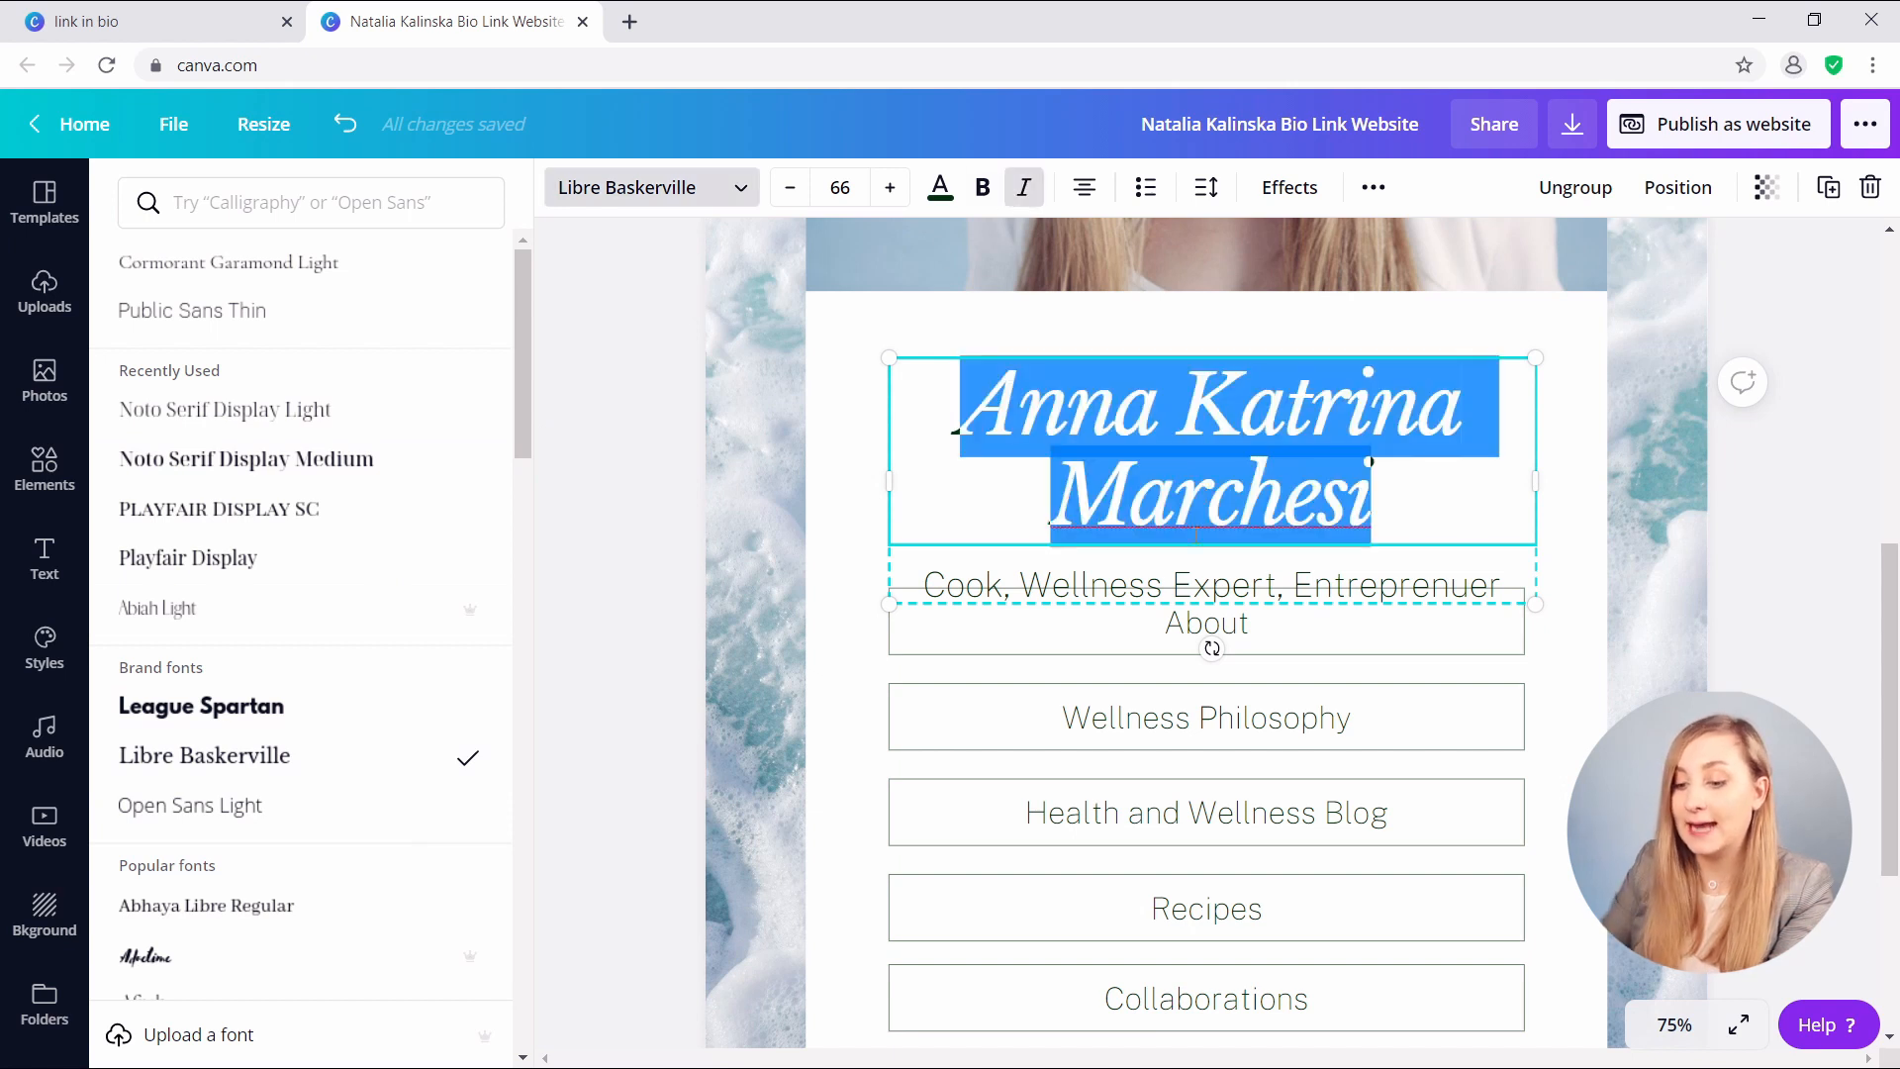
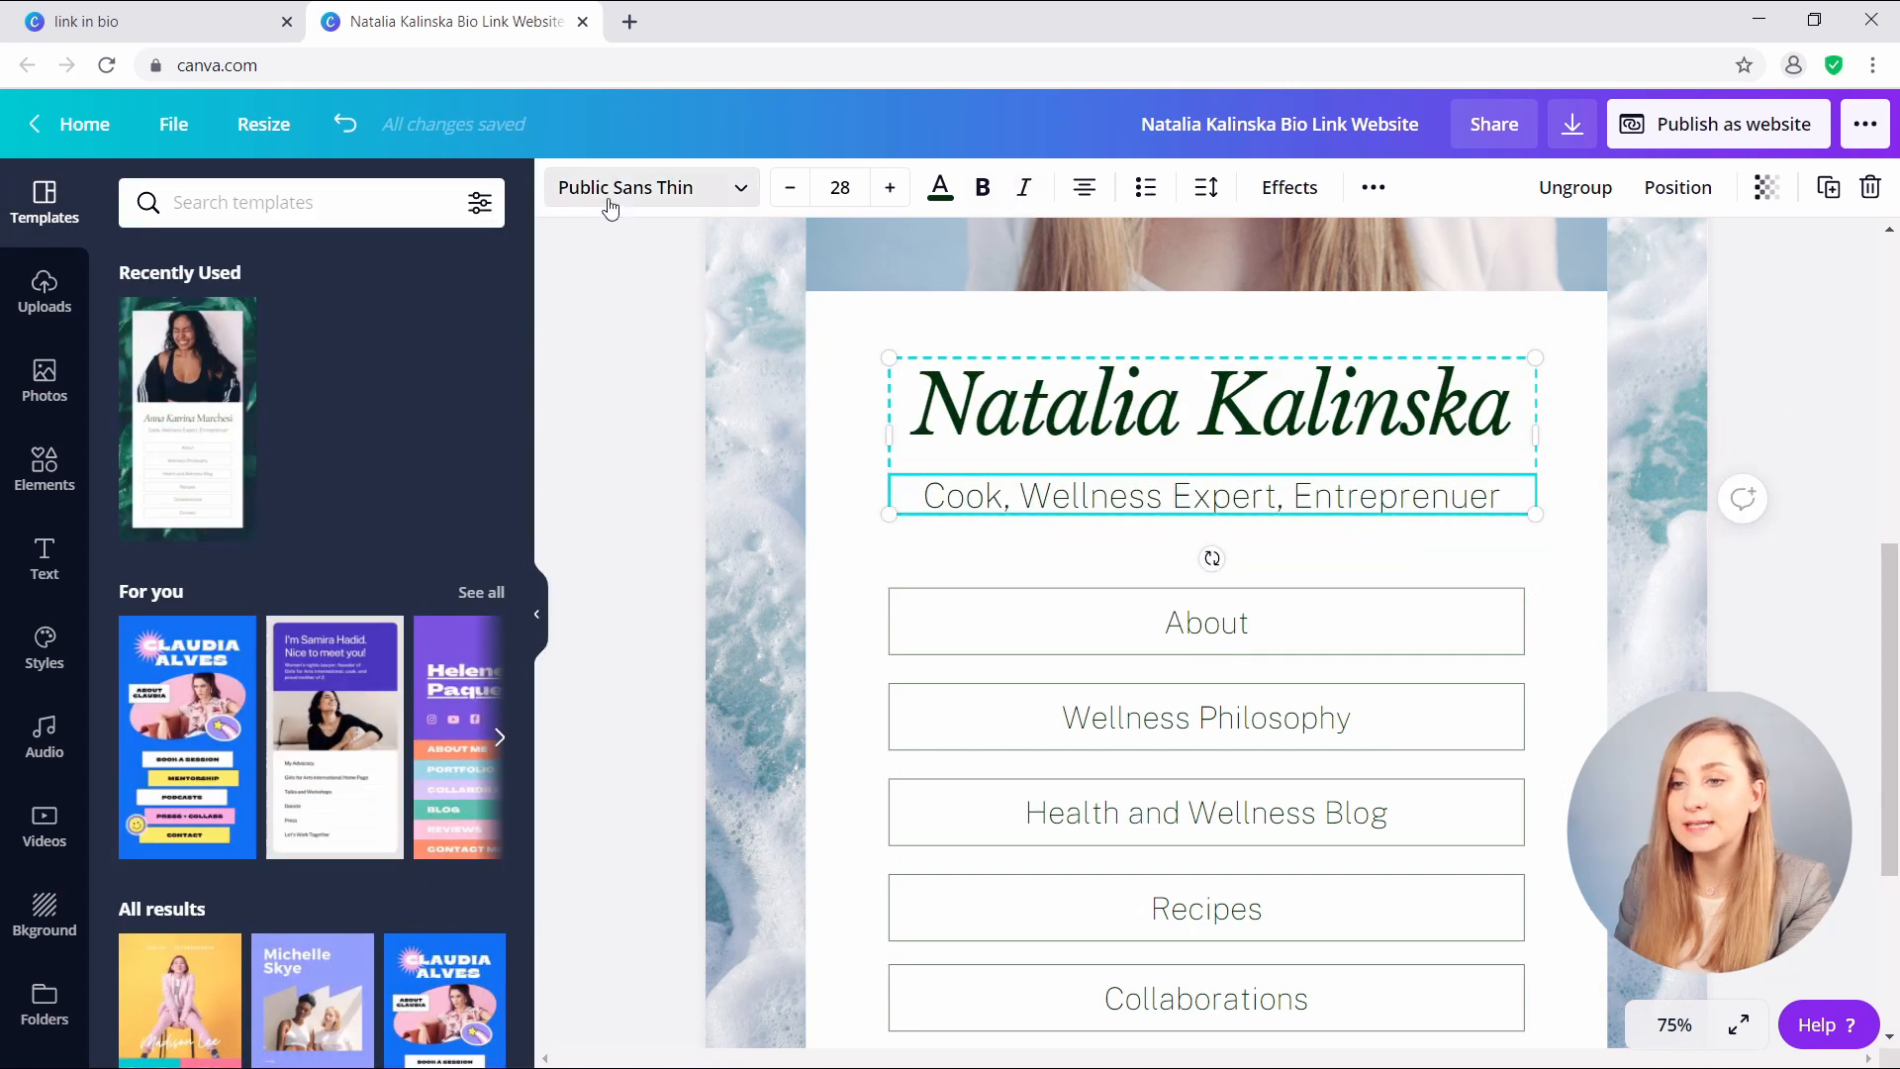
# - Set the subtitle to Open Sans Light reading 'Content Marketing Strategist'
pyautogui.click(606, 193)
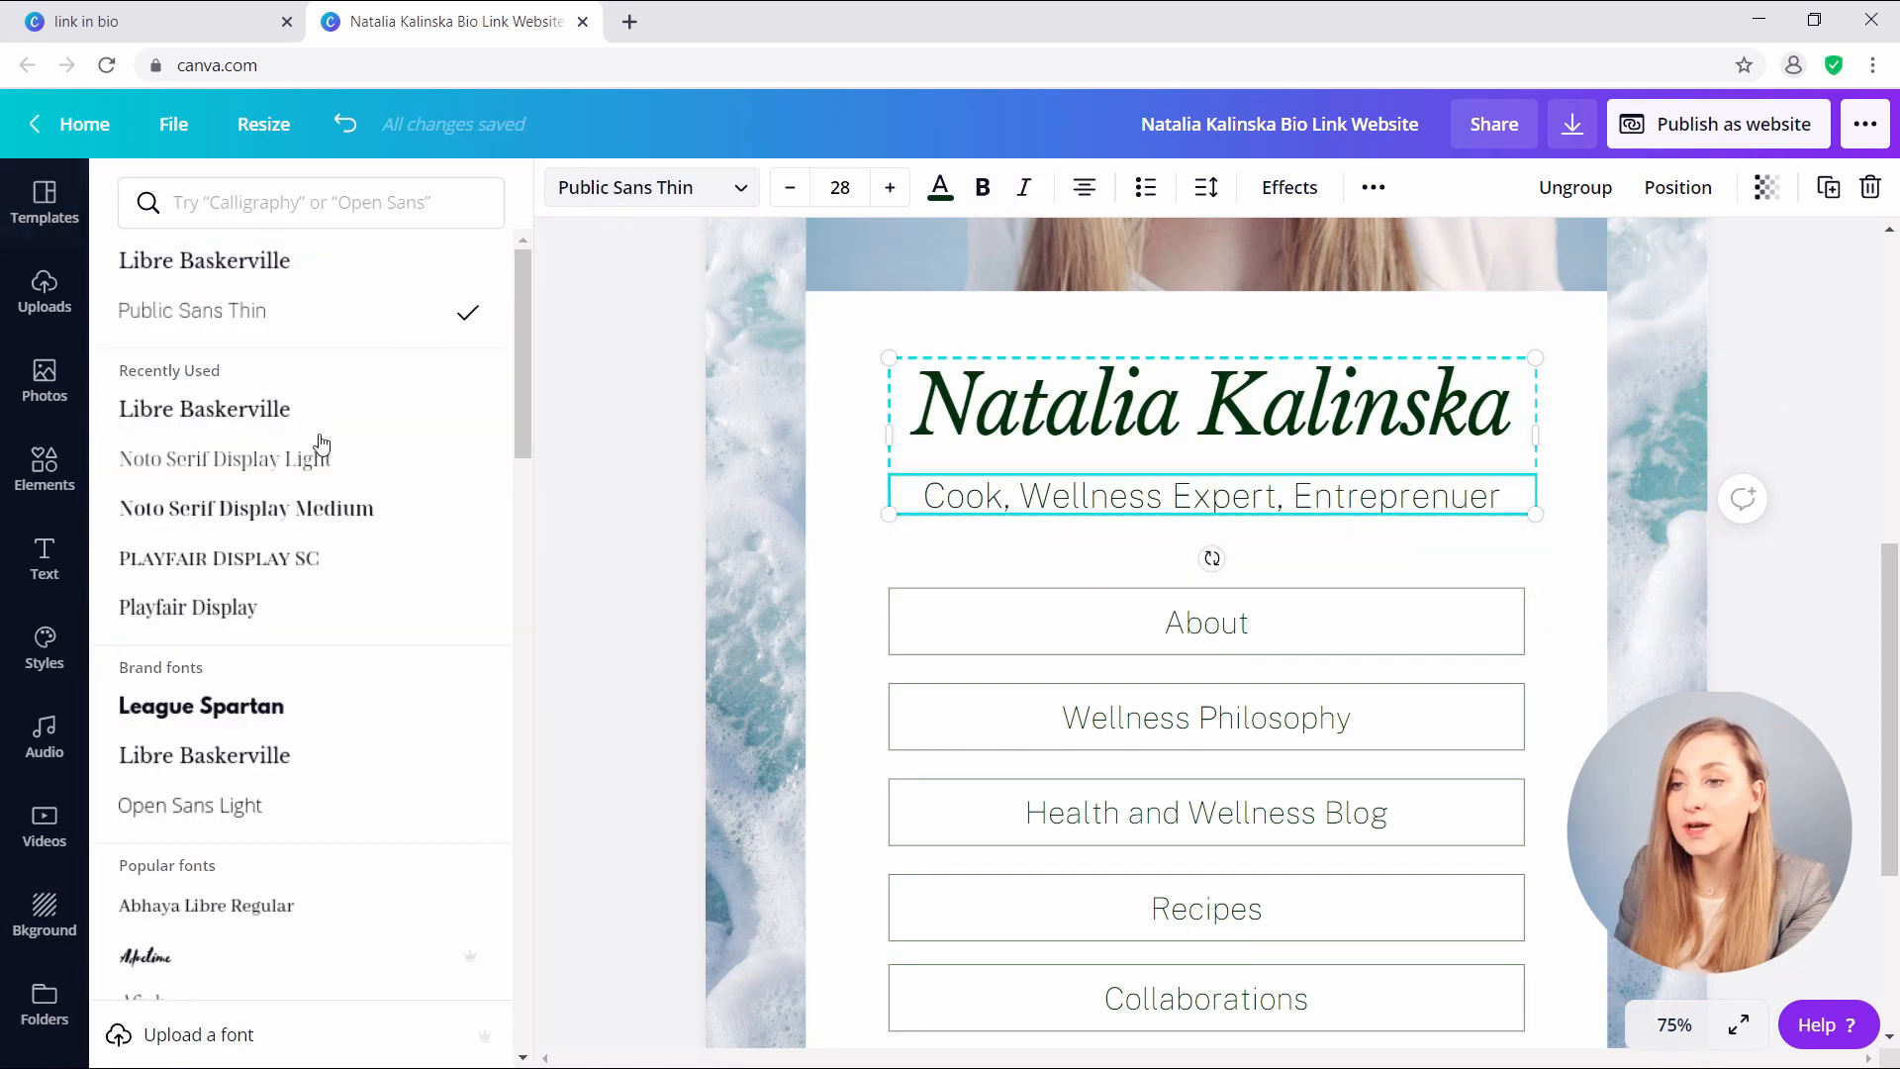
pyautogui.click(277, 811)
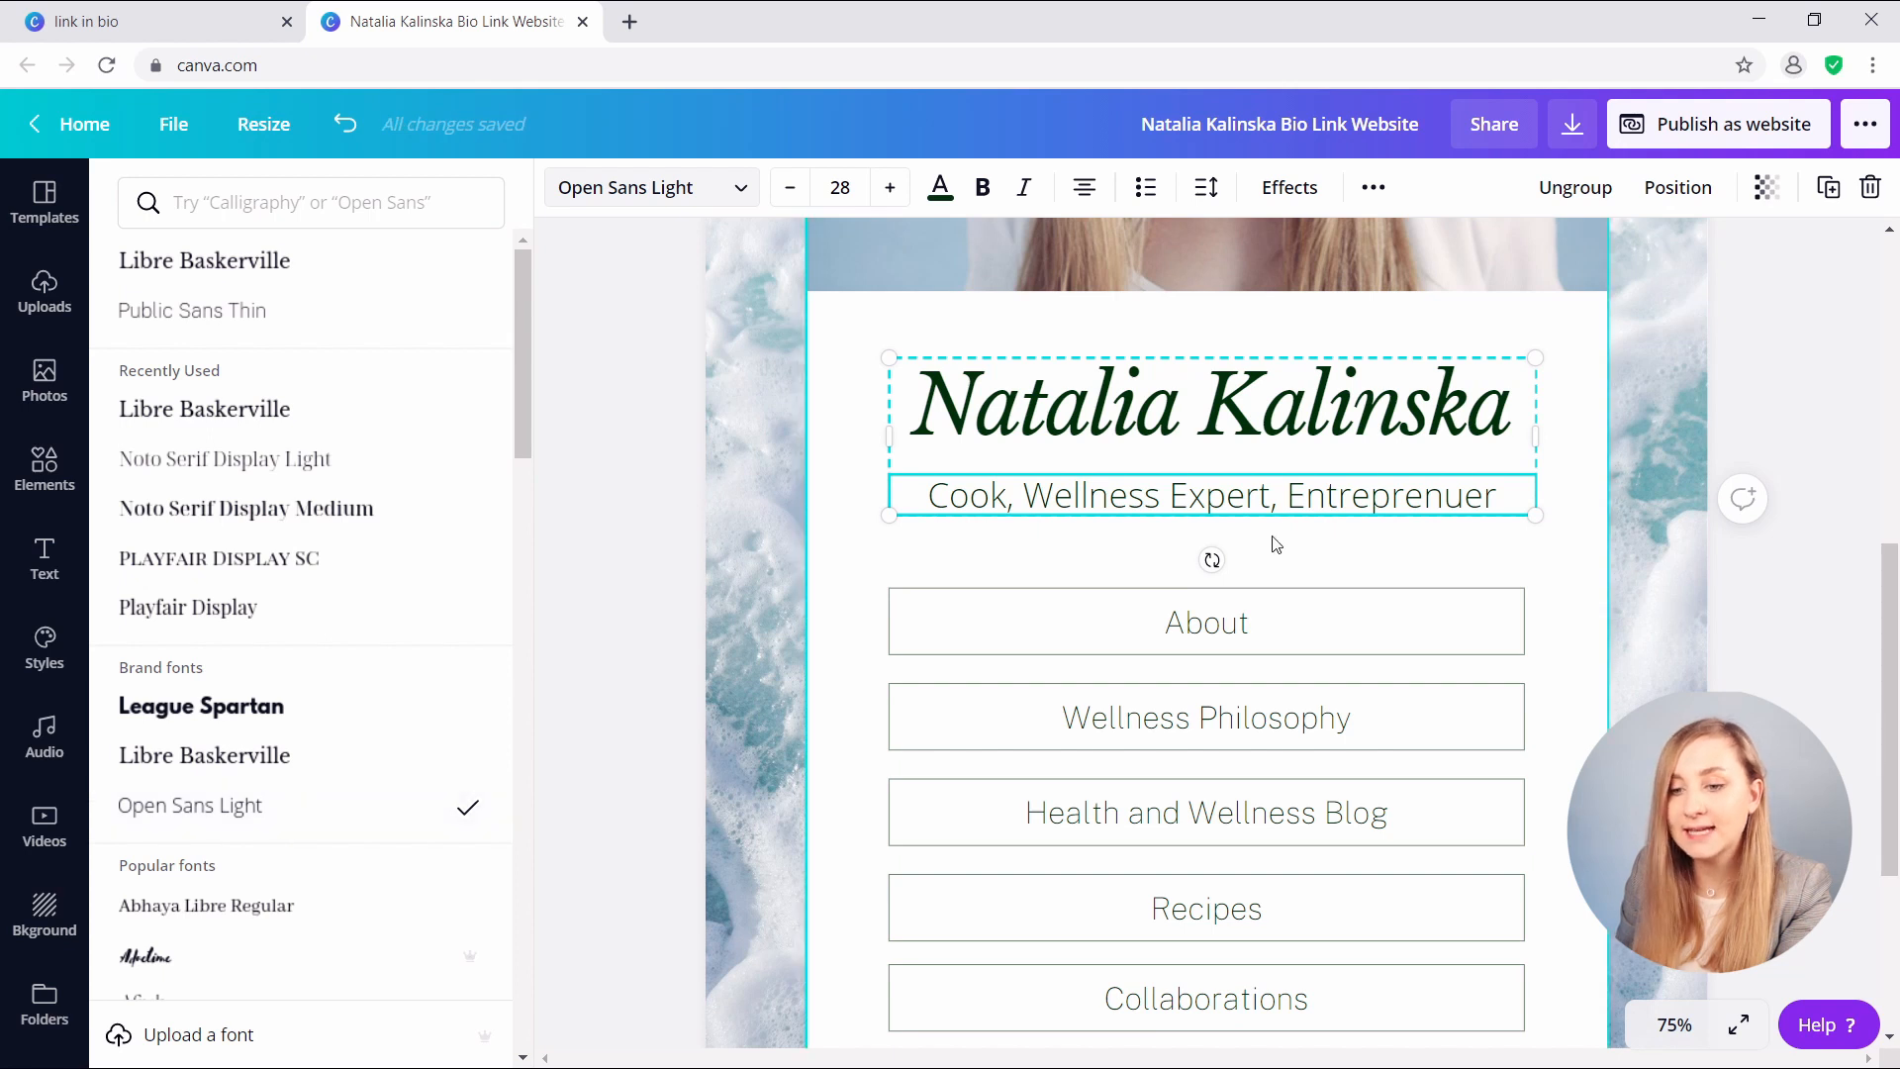
pyautogui.tripleClick(1182, 502)
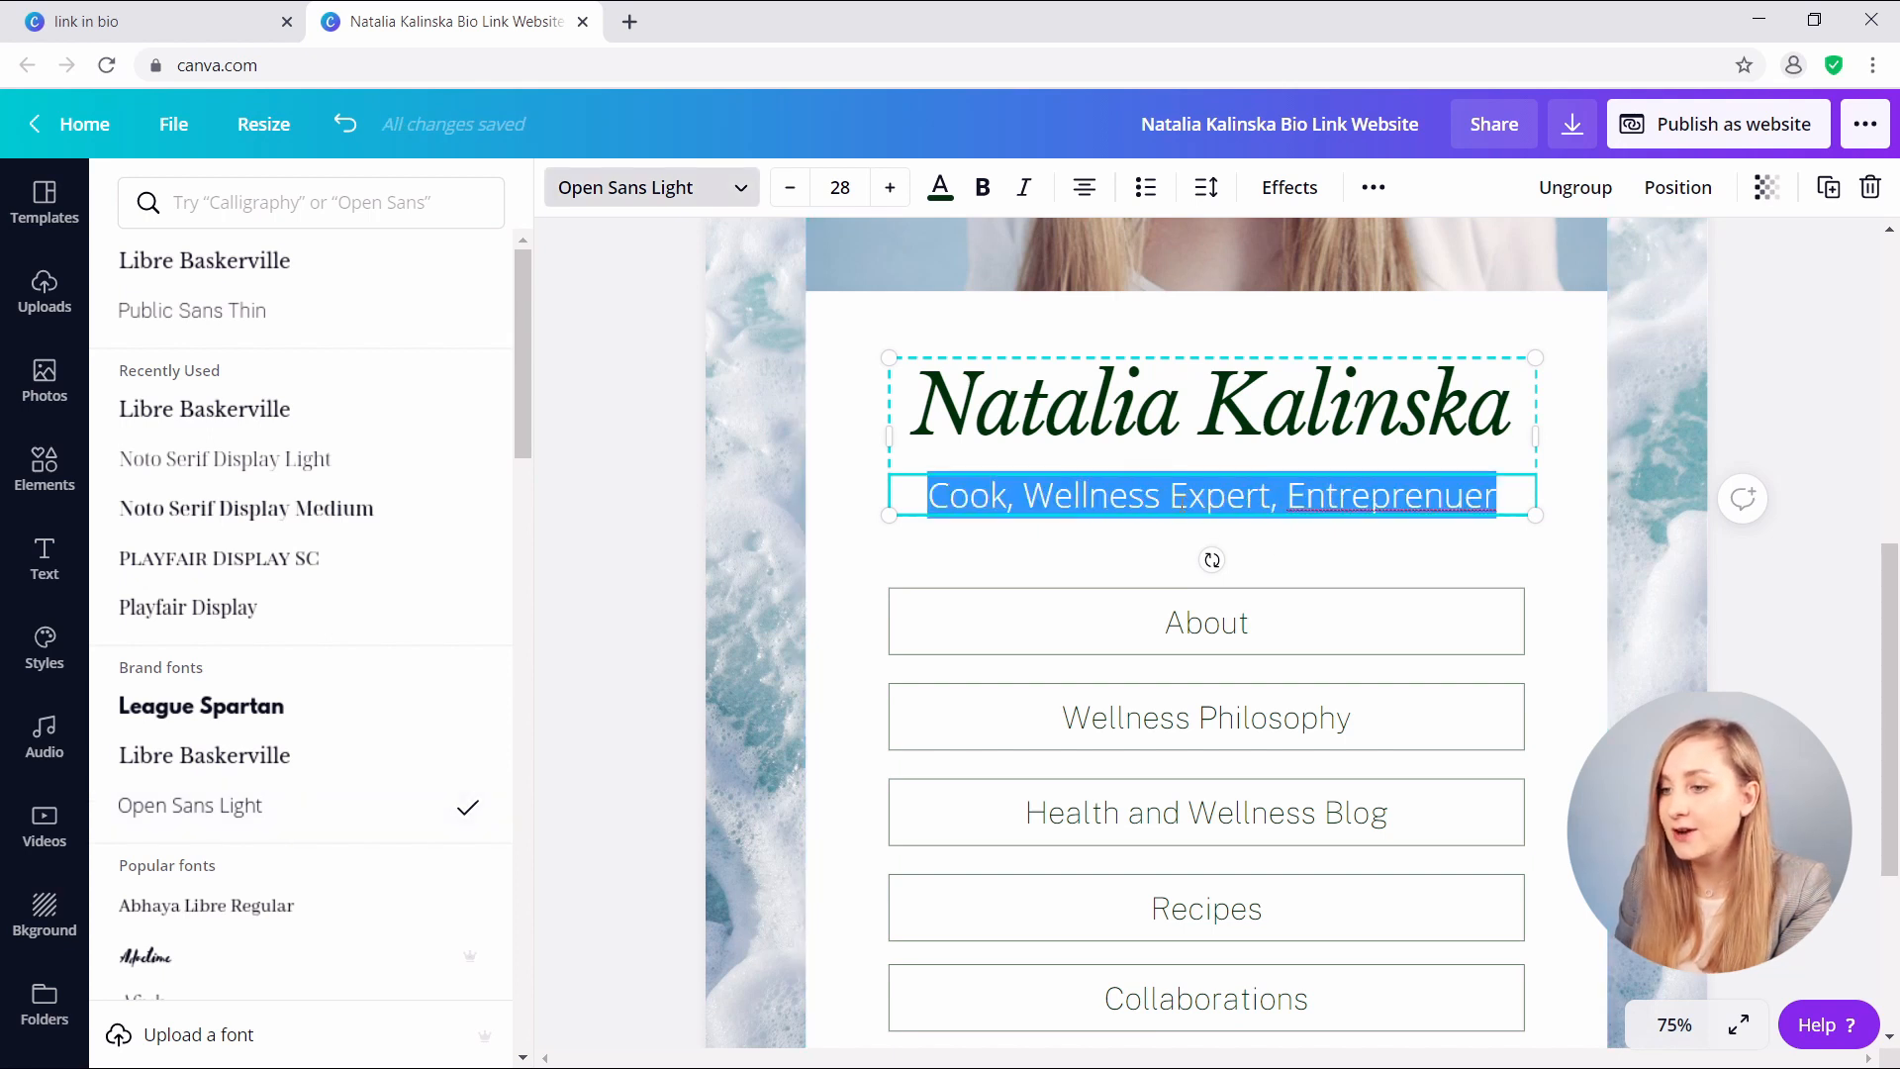
pyautogui.write('Content Marketing Strategist')
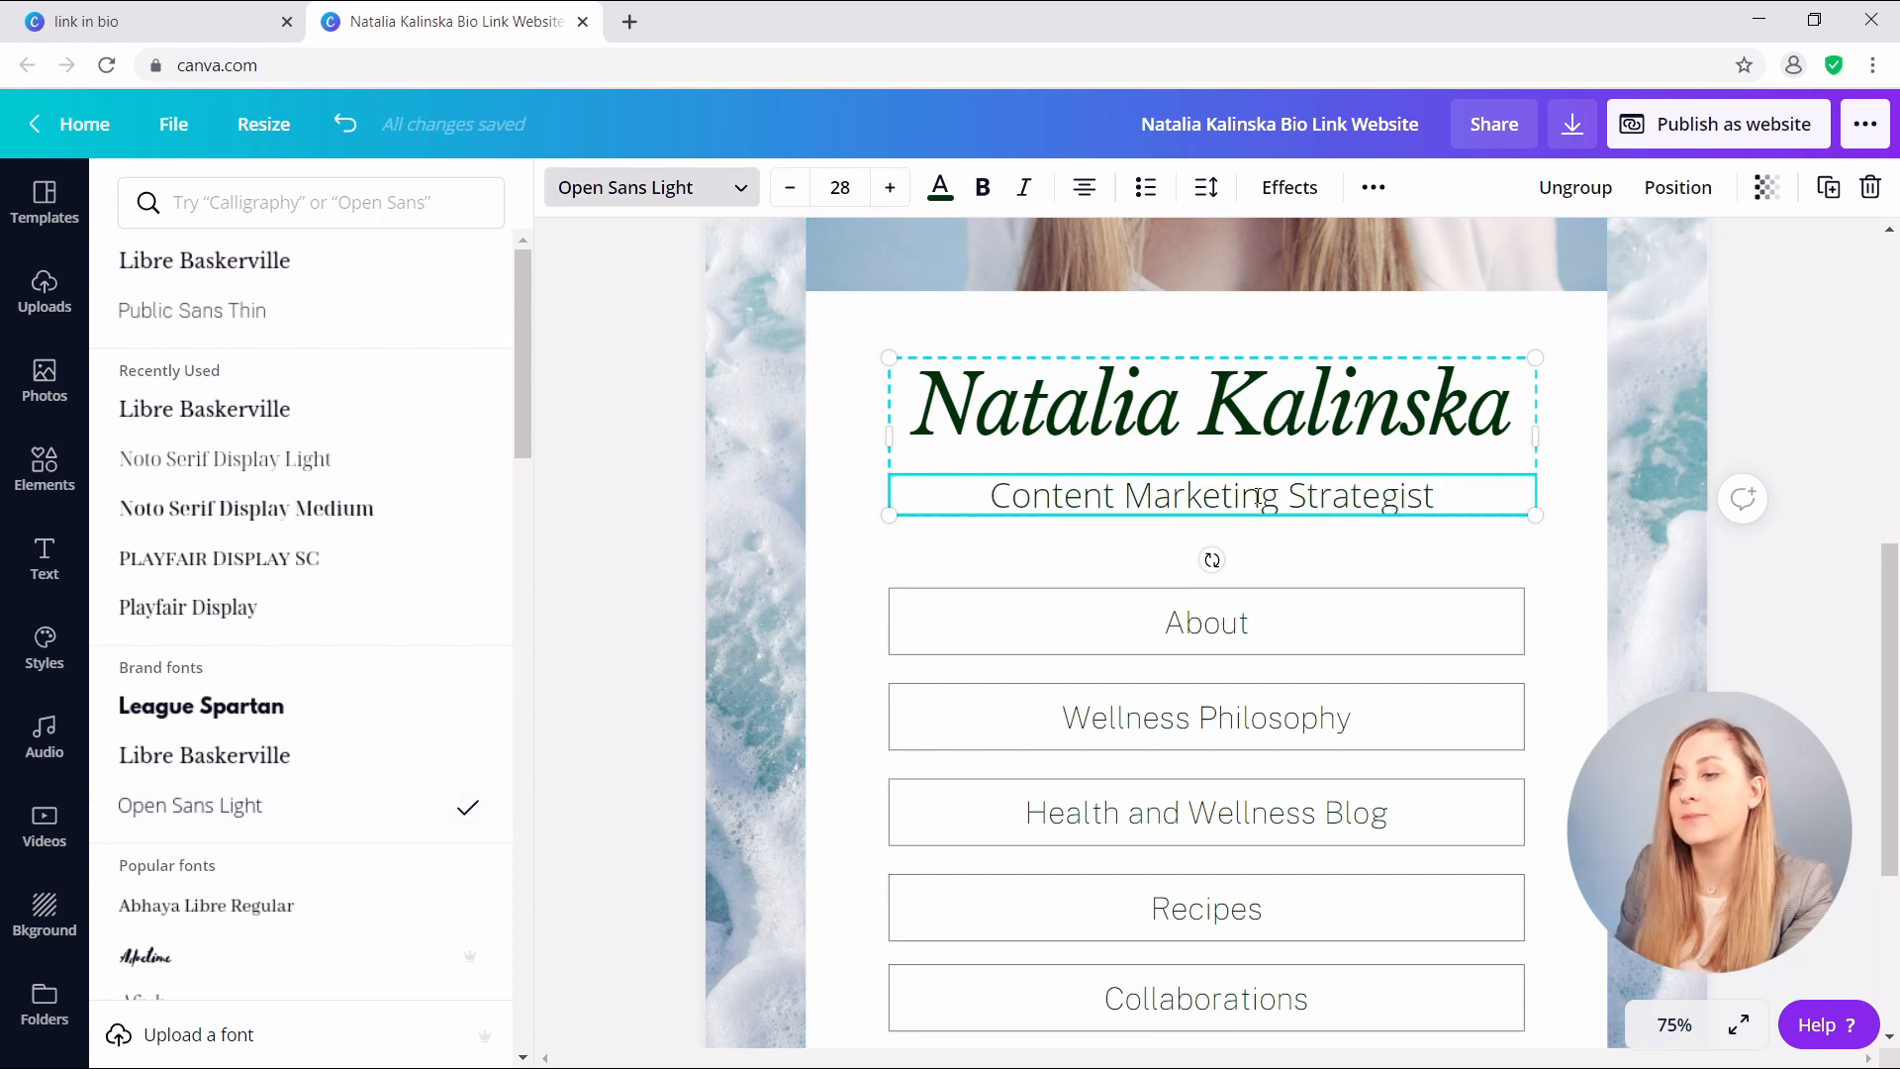
pyautogui.press('Escape')
# - Colour both the name heading and the subtitle navy
pyautogui.click(1258, 396)
pyautogui.click(940, 187)
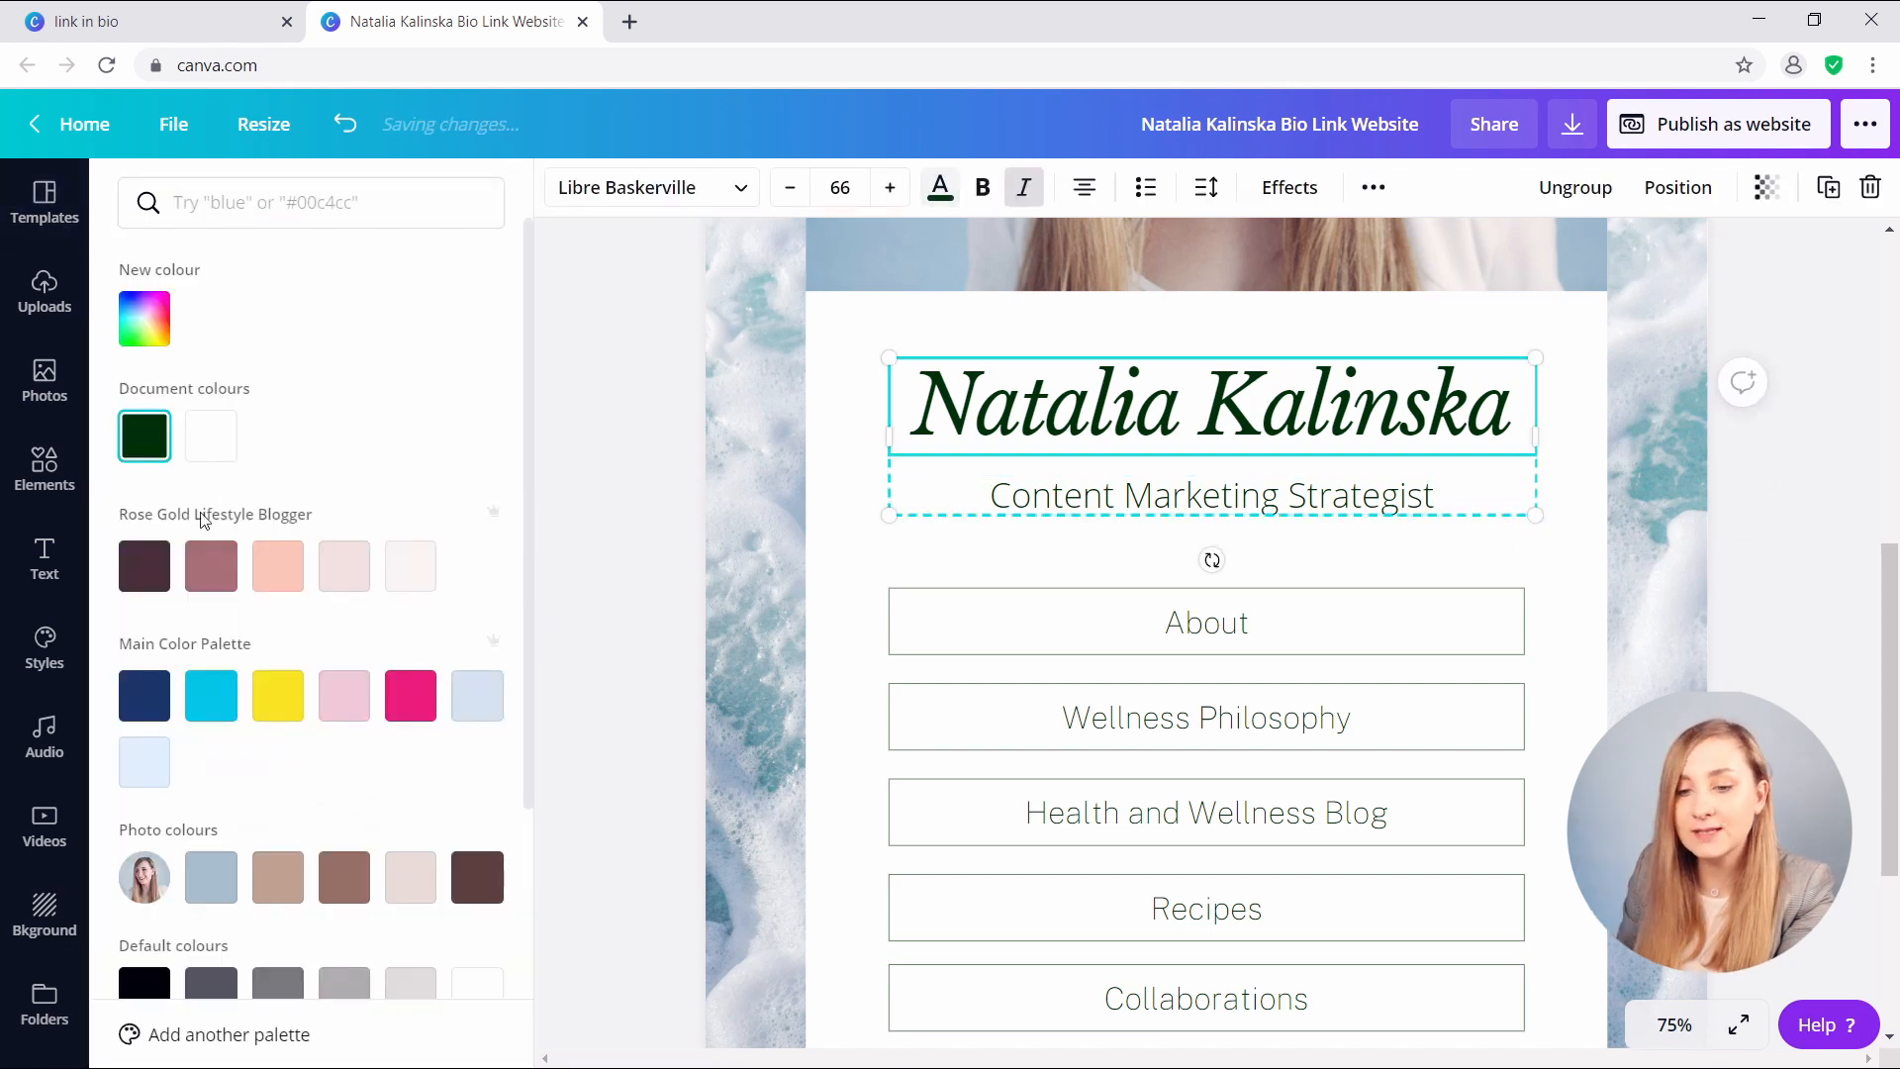
pyautogui.click(143, 695)
pyautogui.click(1113, 507)
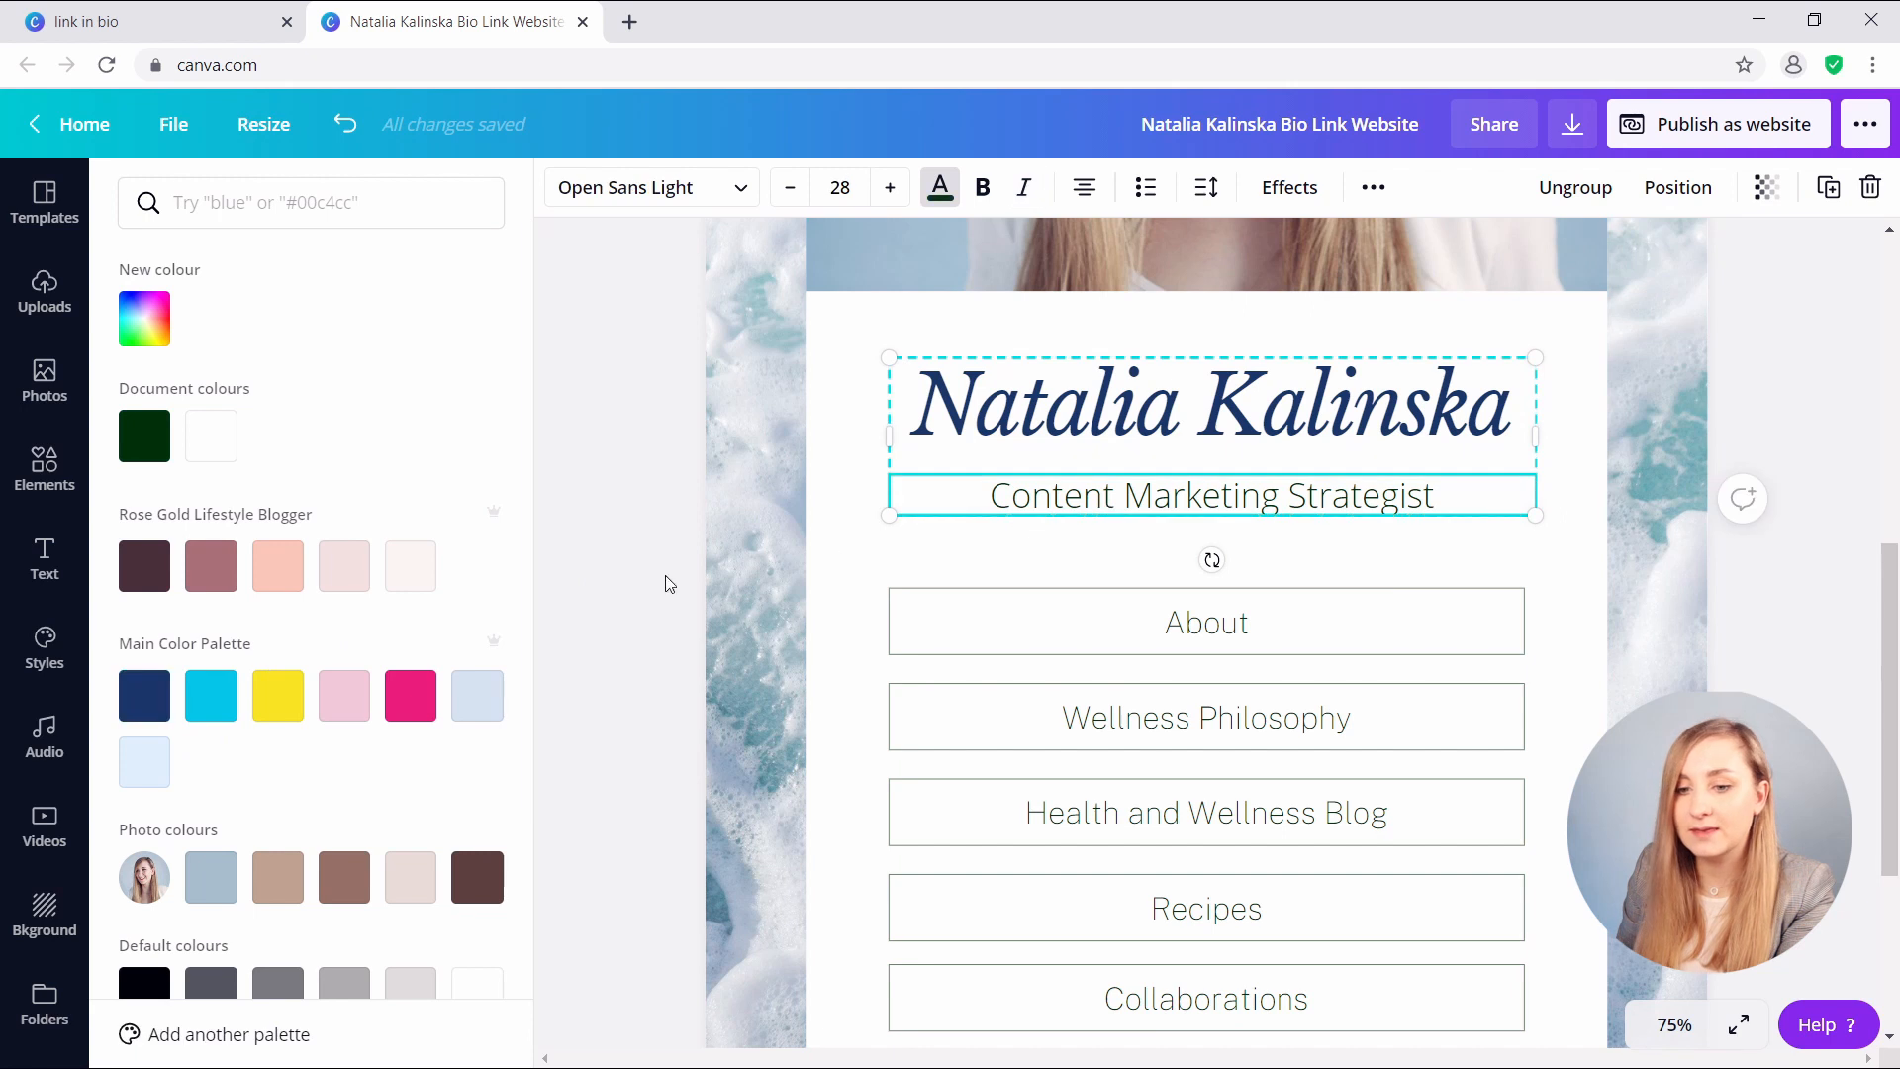
pyautogui.click(144, 696)
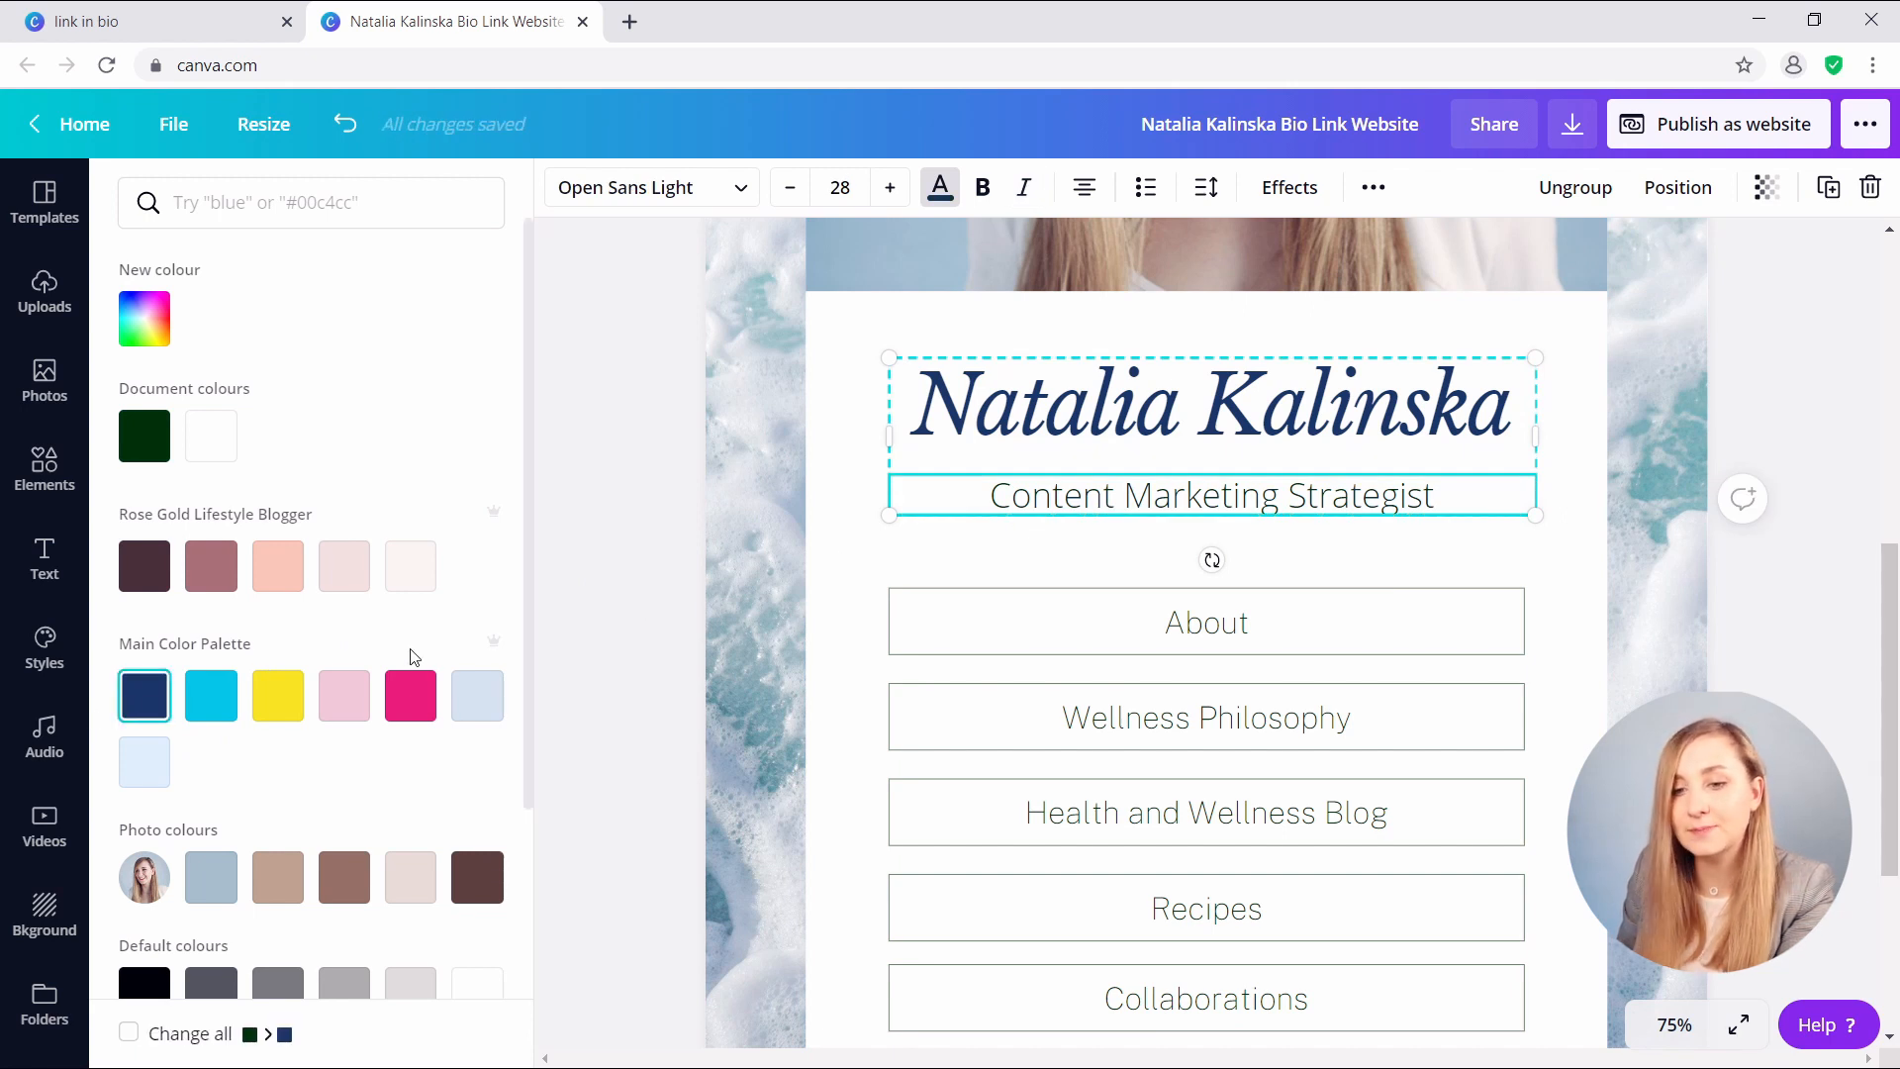
pyautogui.click(803, 646)
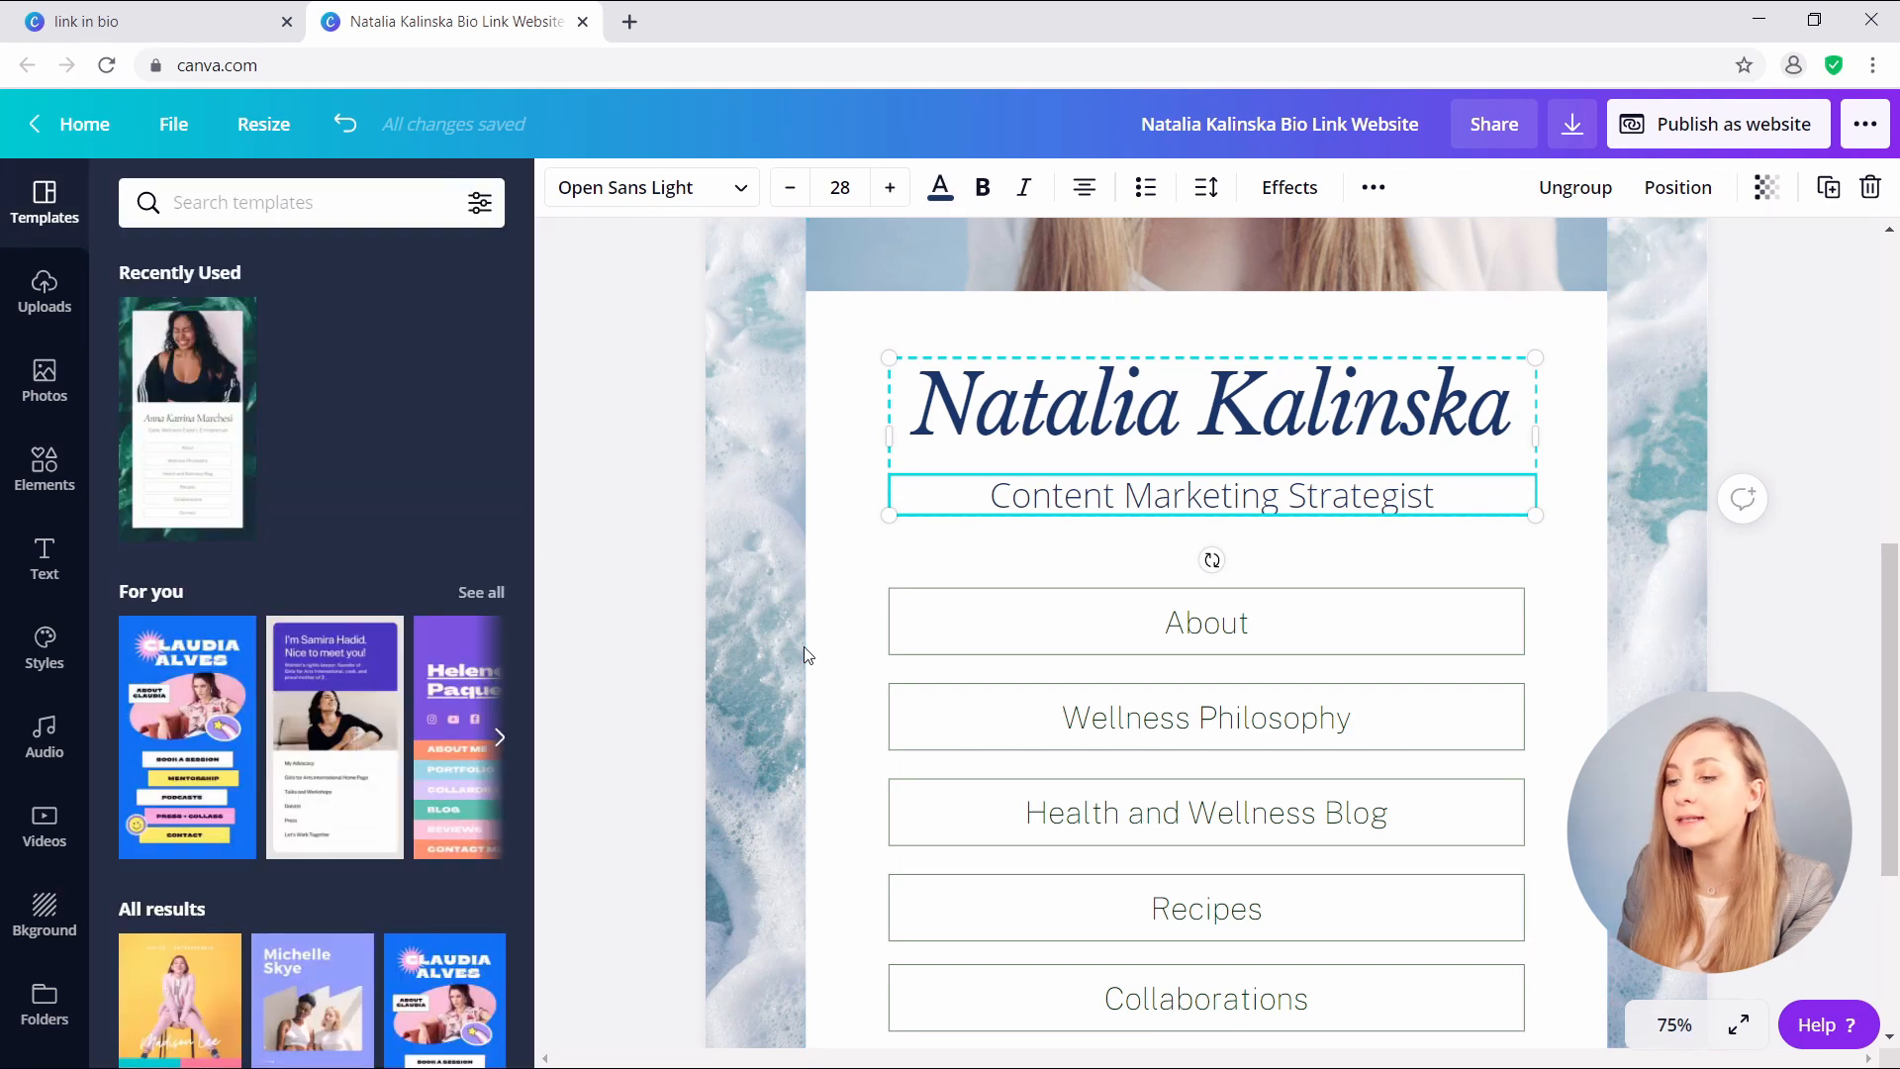
# - Undo the last change and try a navy outline on the About button's box
pyautogui.scroll(-2, 803, 646)
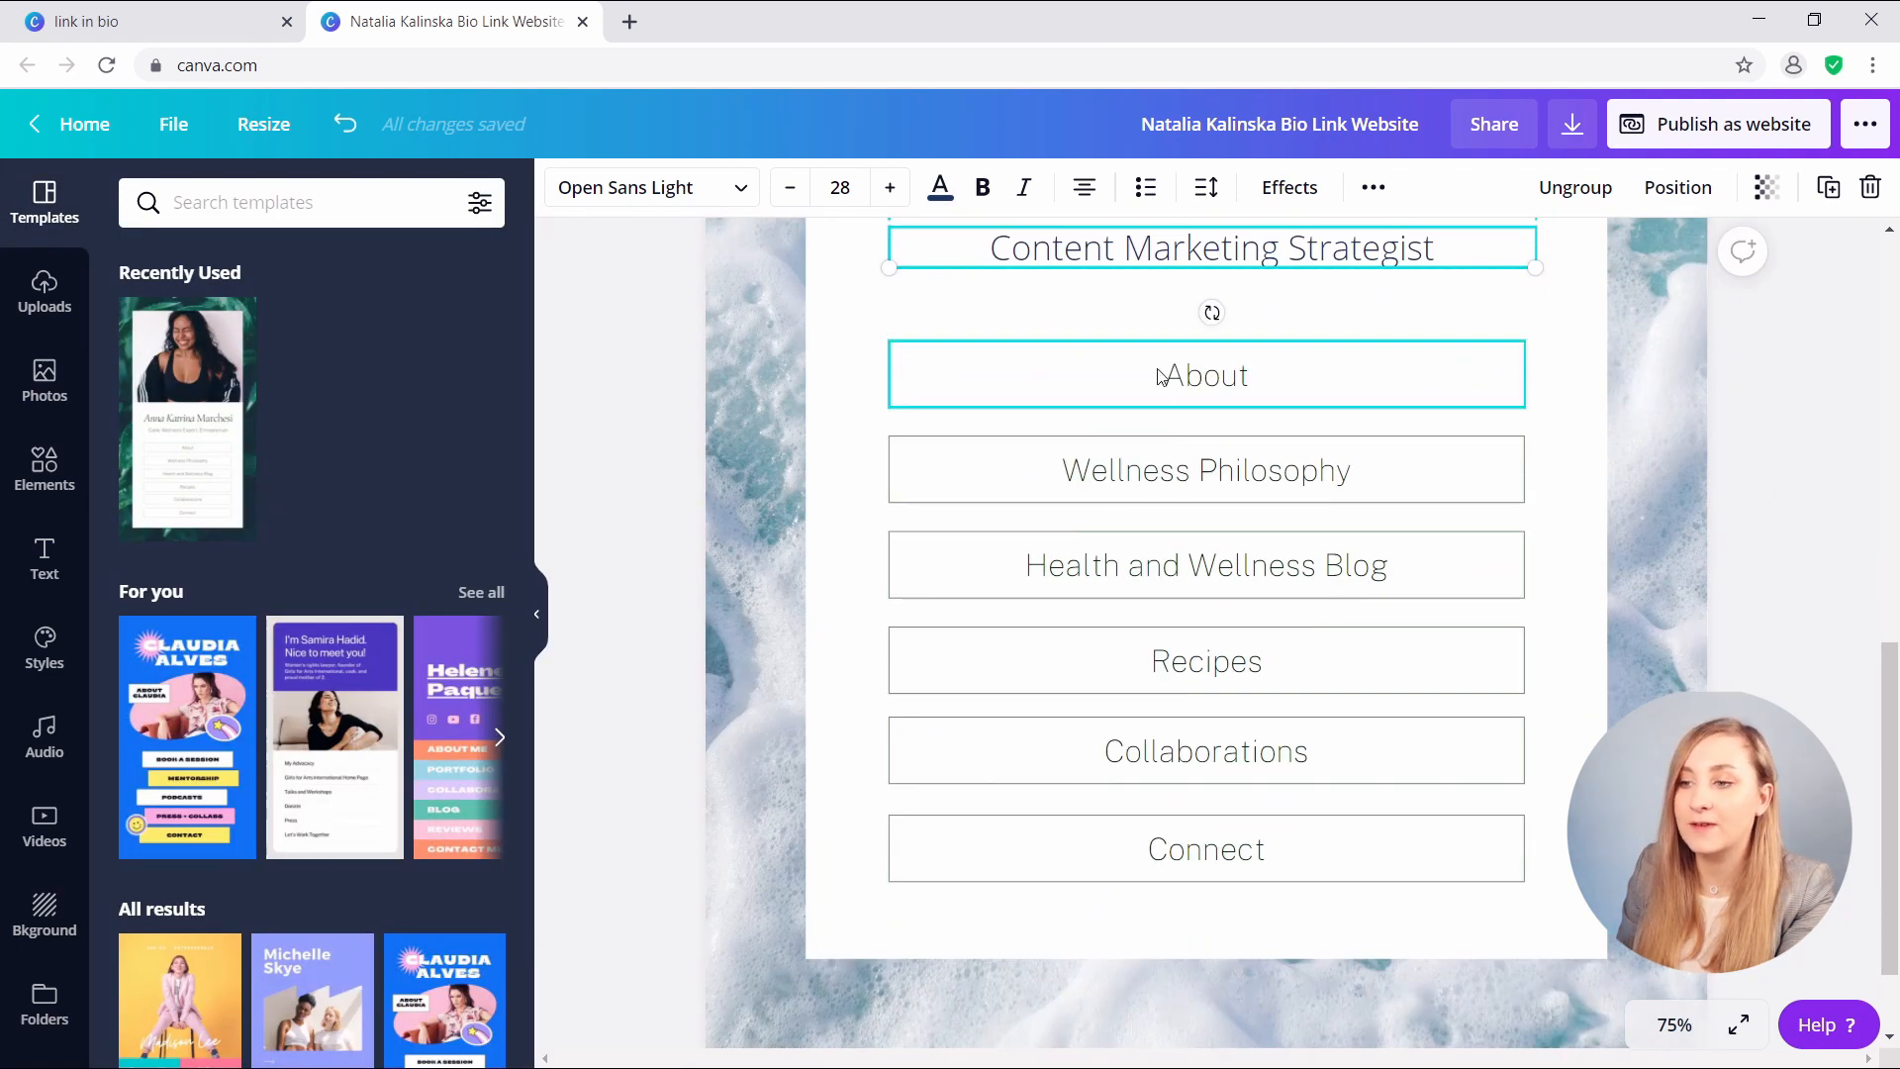
pyautogui.hotkey('ctrl', 'z')
pyautogui.scroll(1, 1076, 381)
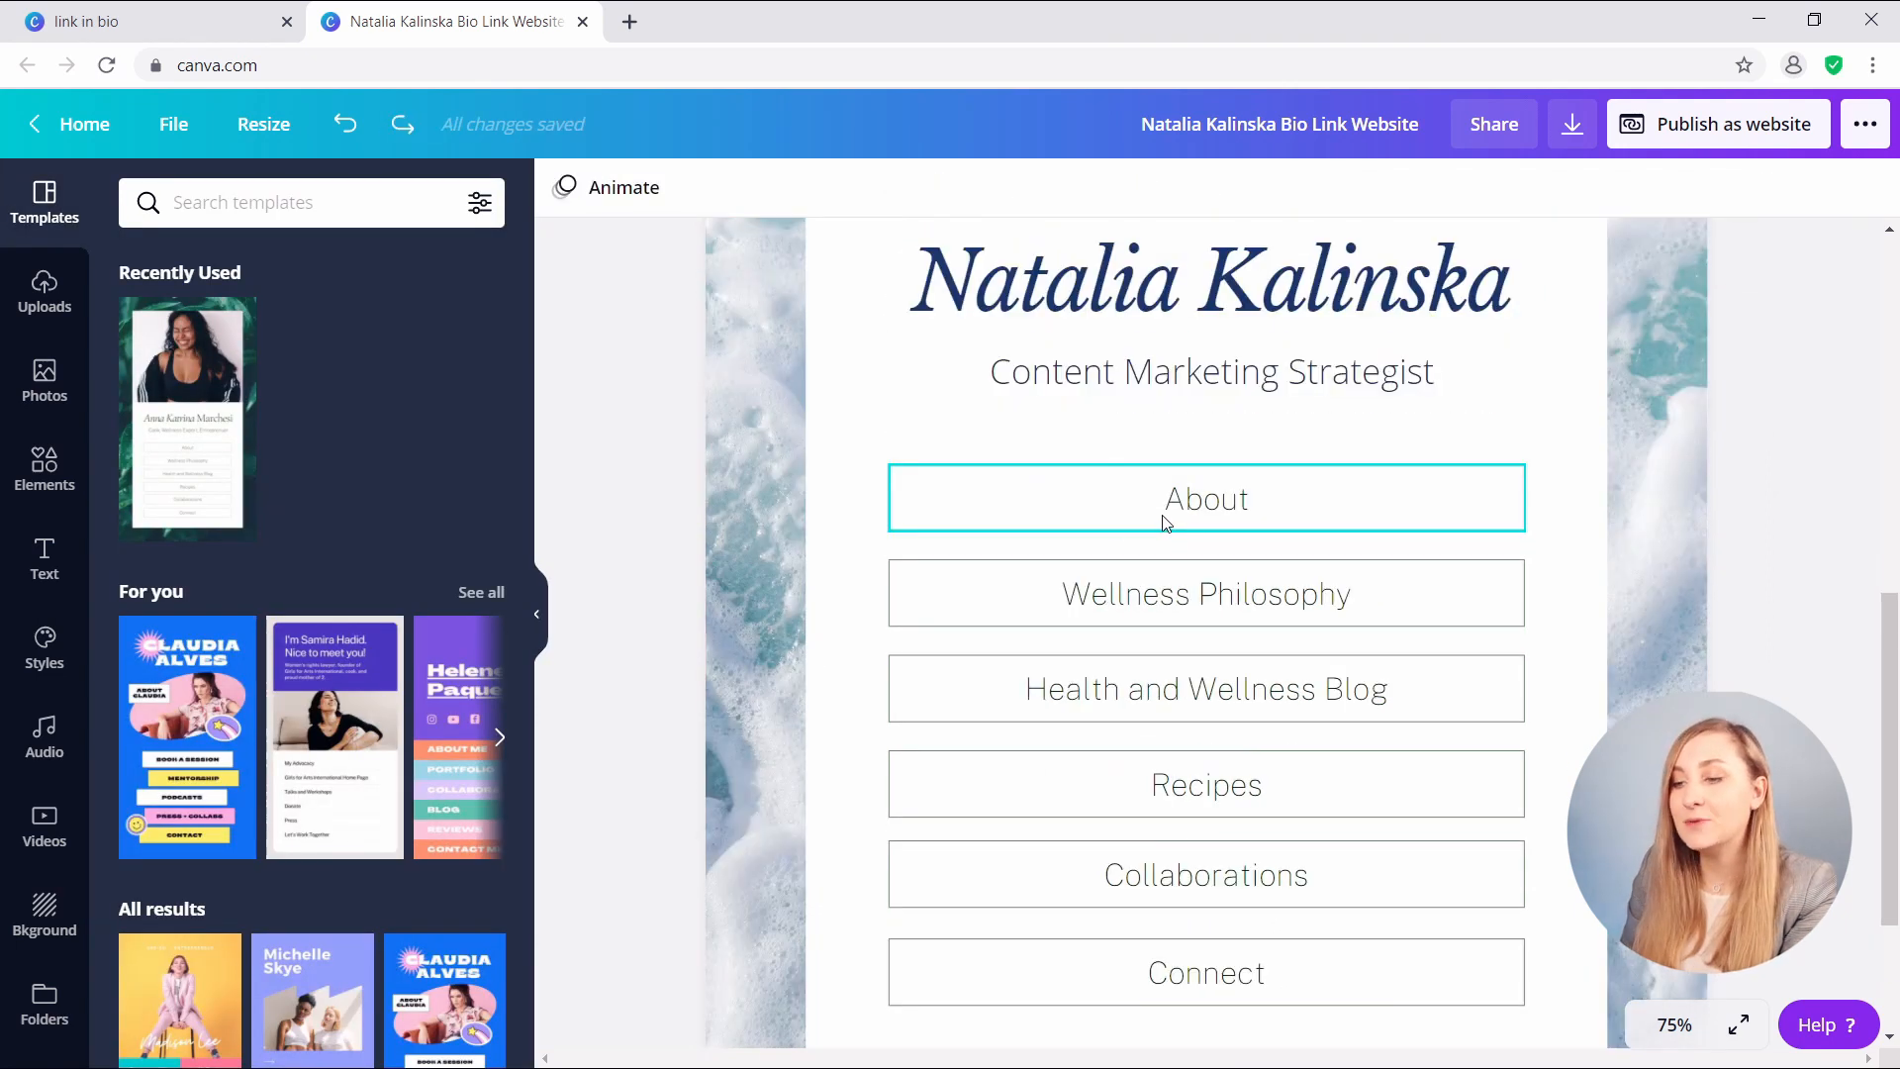
pyautogui.click(1166, 522)
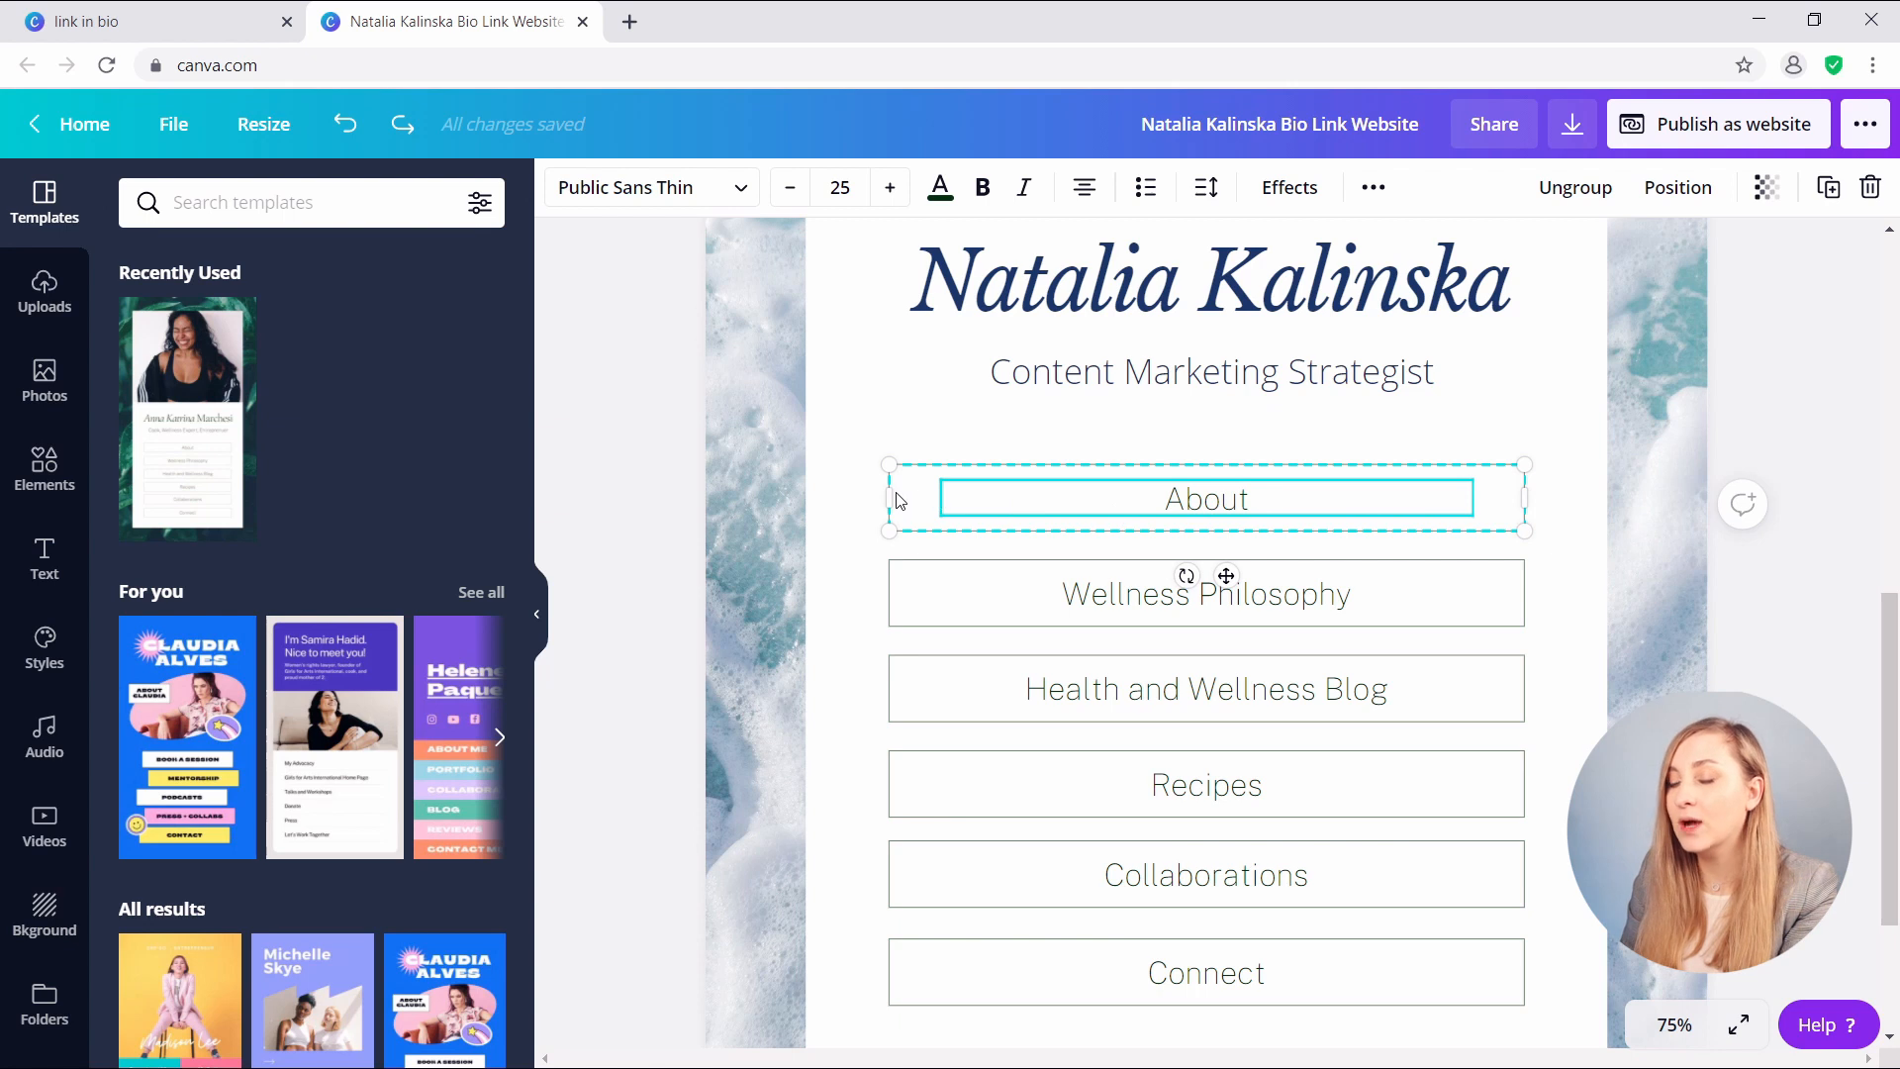
pyautogui.click(925, 493)
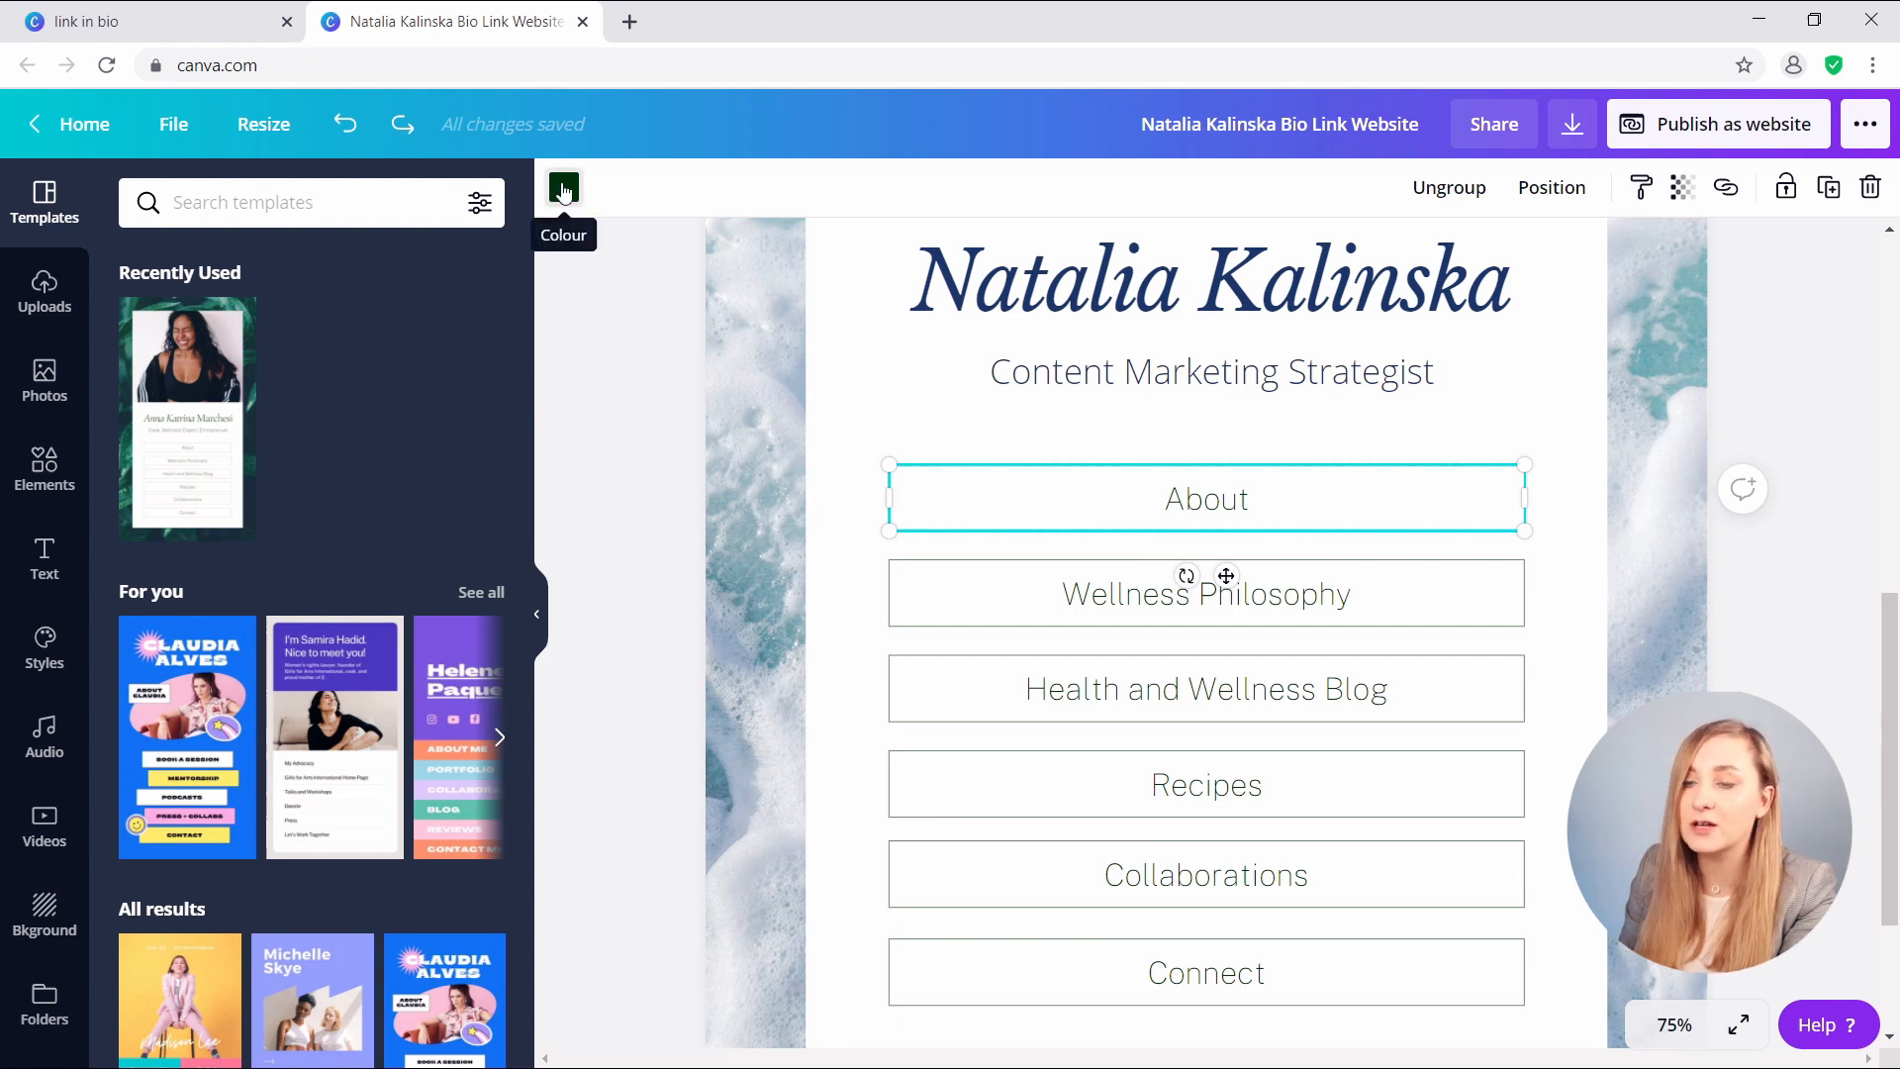
pyautogui.click(563, 188)
pyautogui.click(211, 435)
pyautogui.click(732, 462)
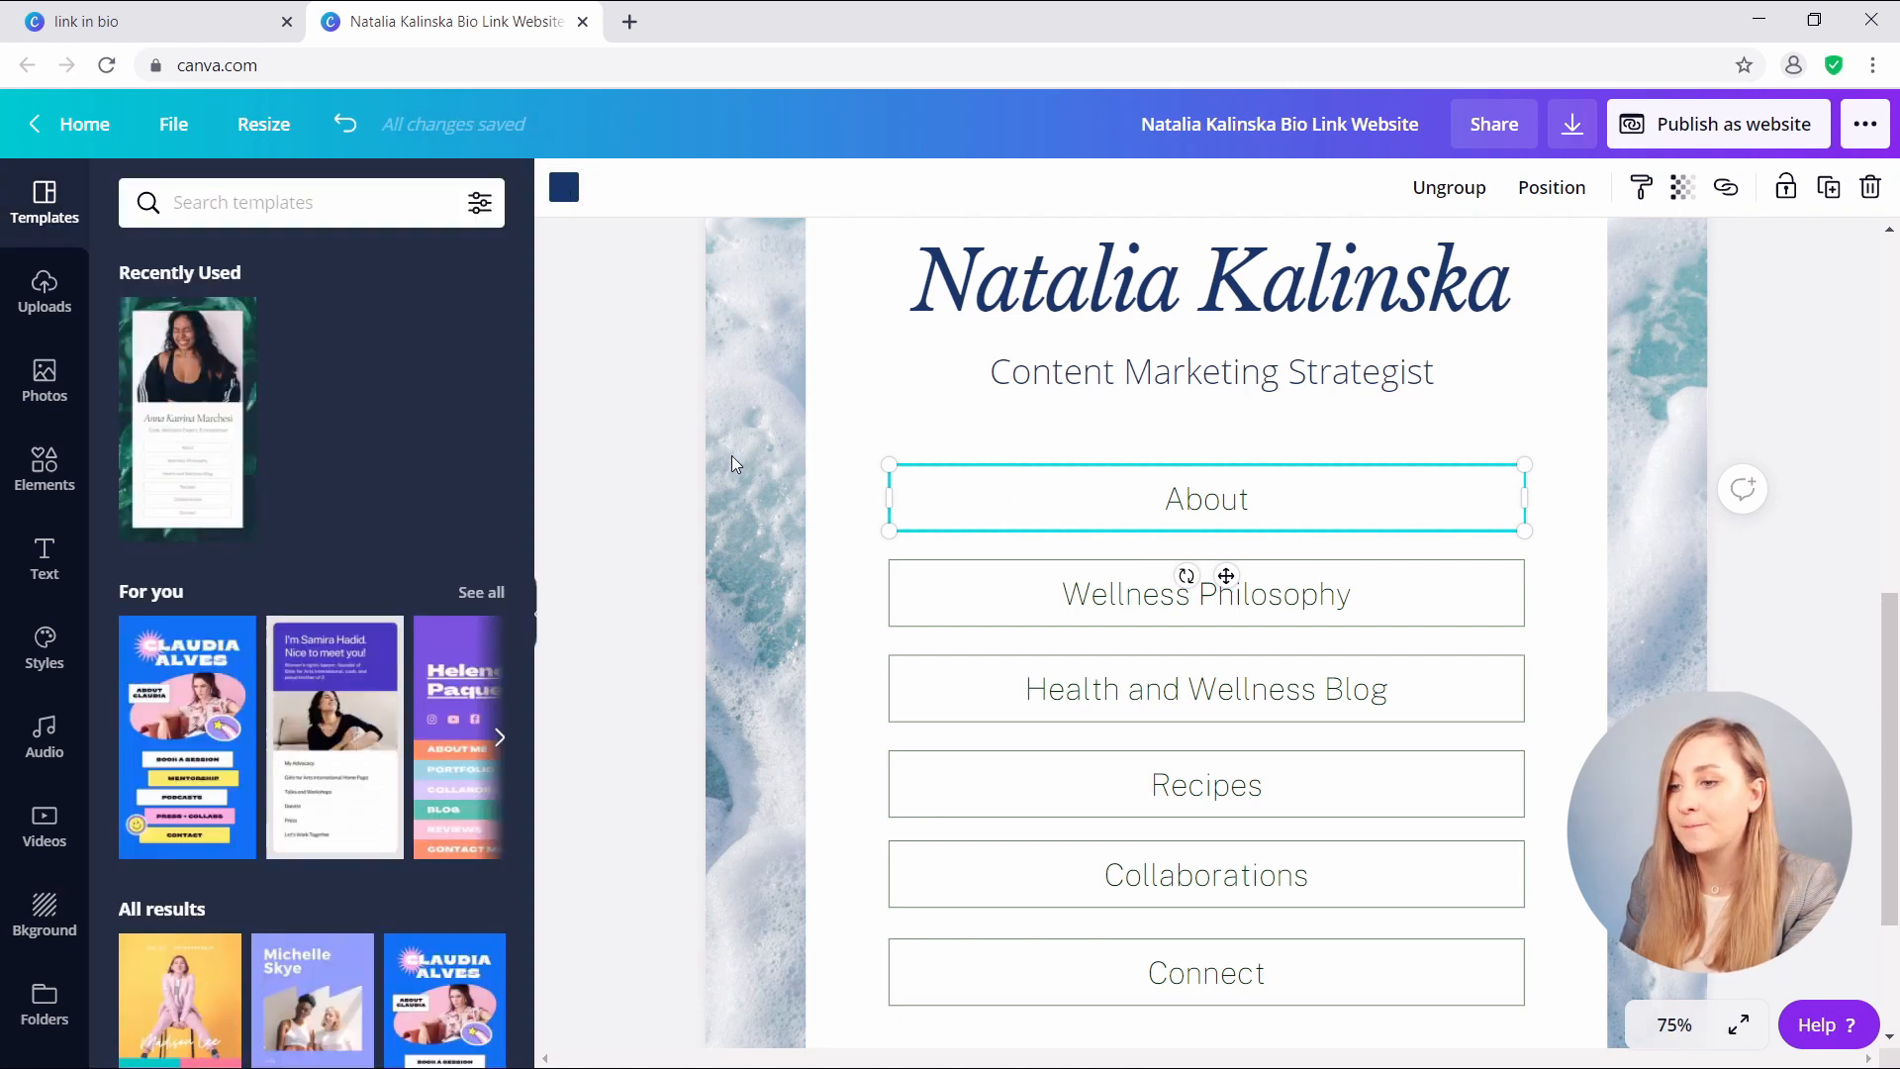
# - Revert the navy and make the About box outline yellow instead
pyautogui.click(589, 462)
pyautogui.hotkey('ctrl', 'z')
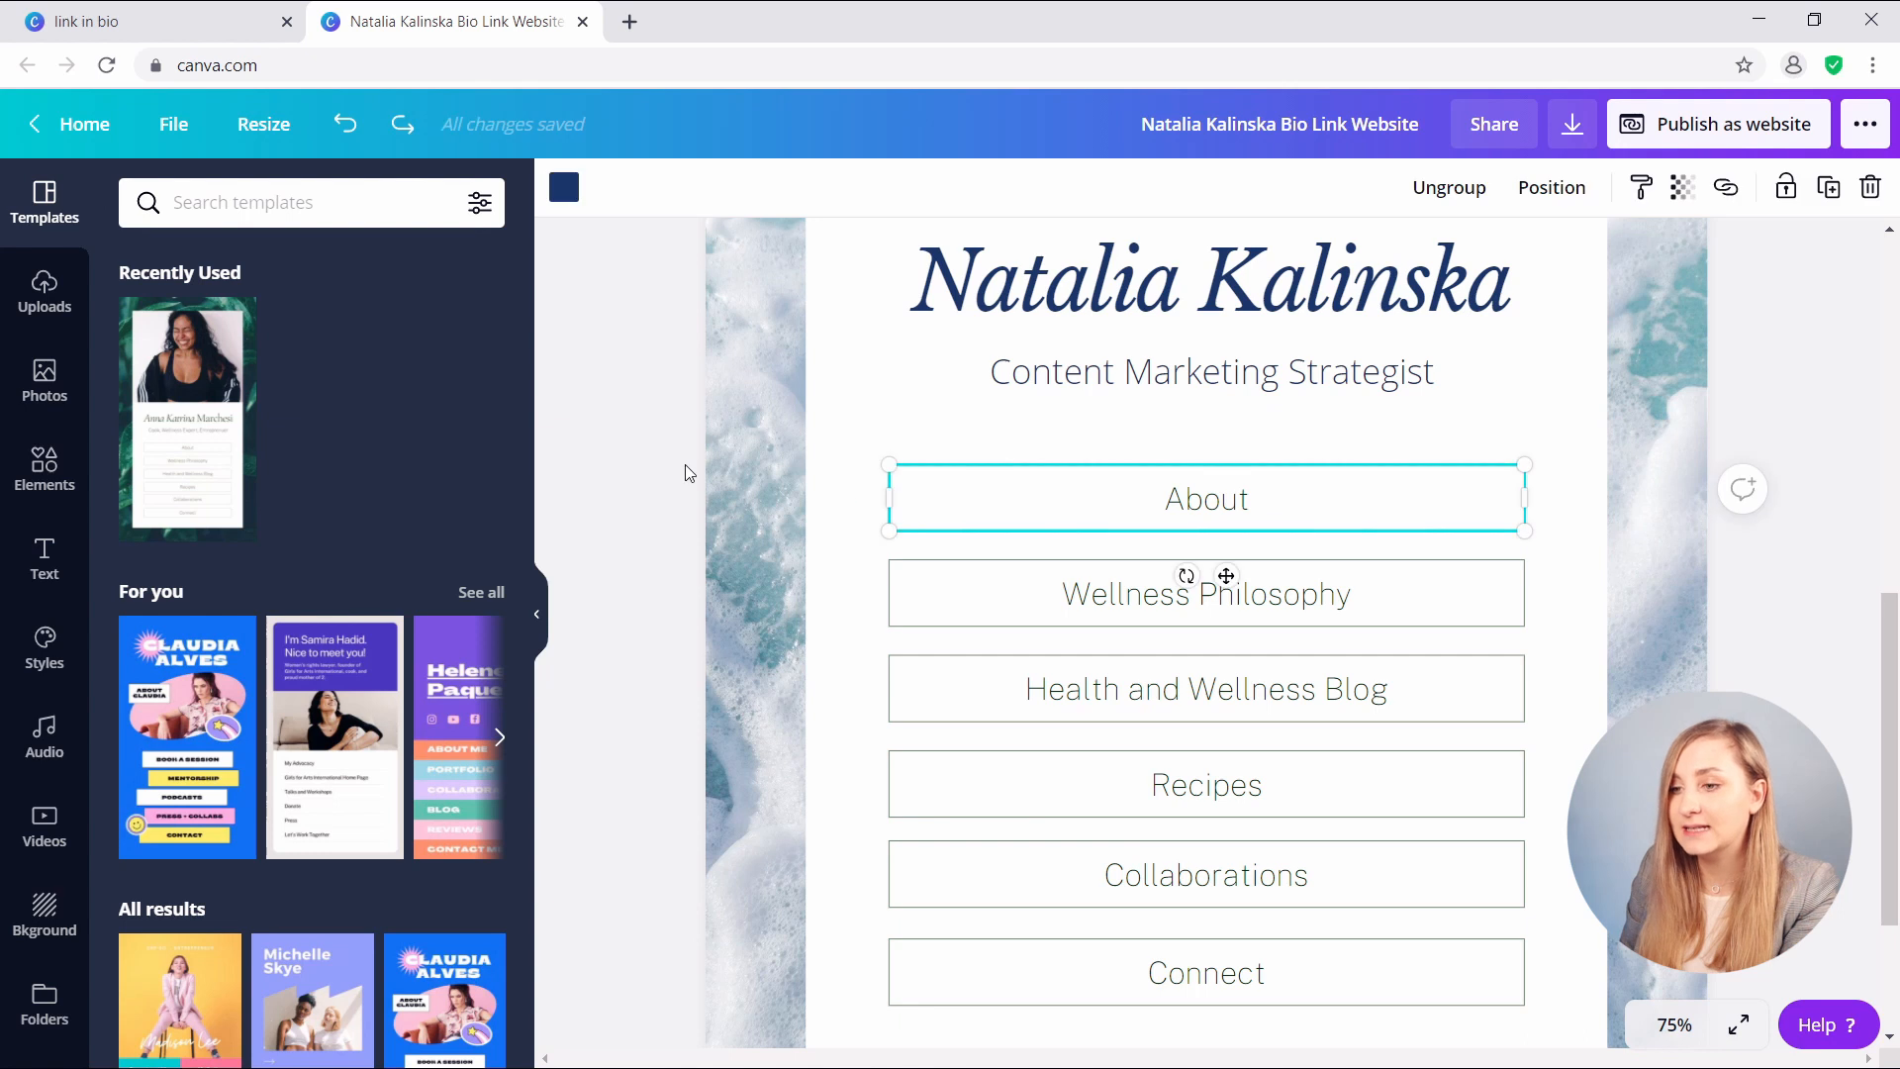
pyautogui.click(563, 188)
pyautogui.click(287, 695)
pyautogui.click(649, 543)
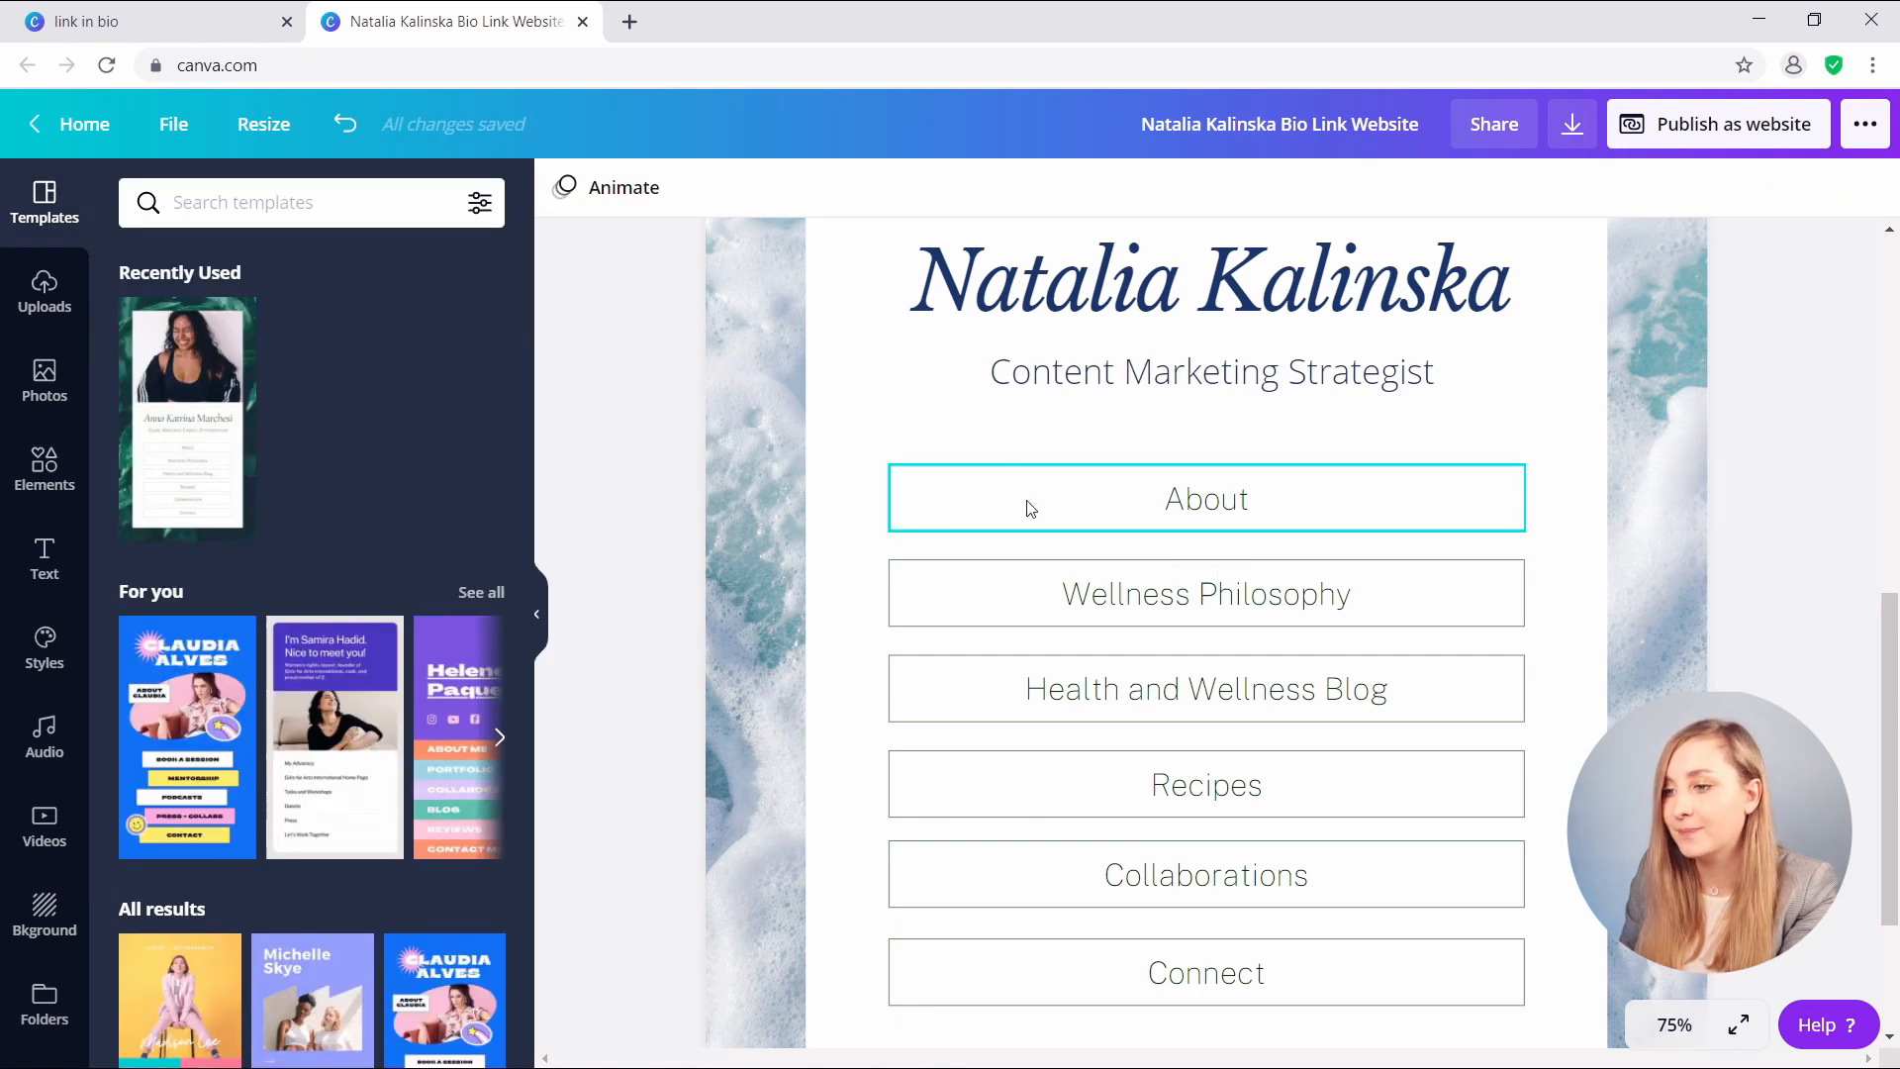
pyautogui.click(45, 470)
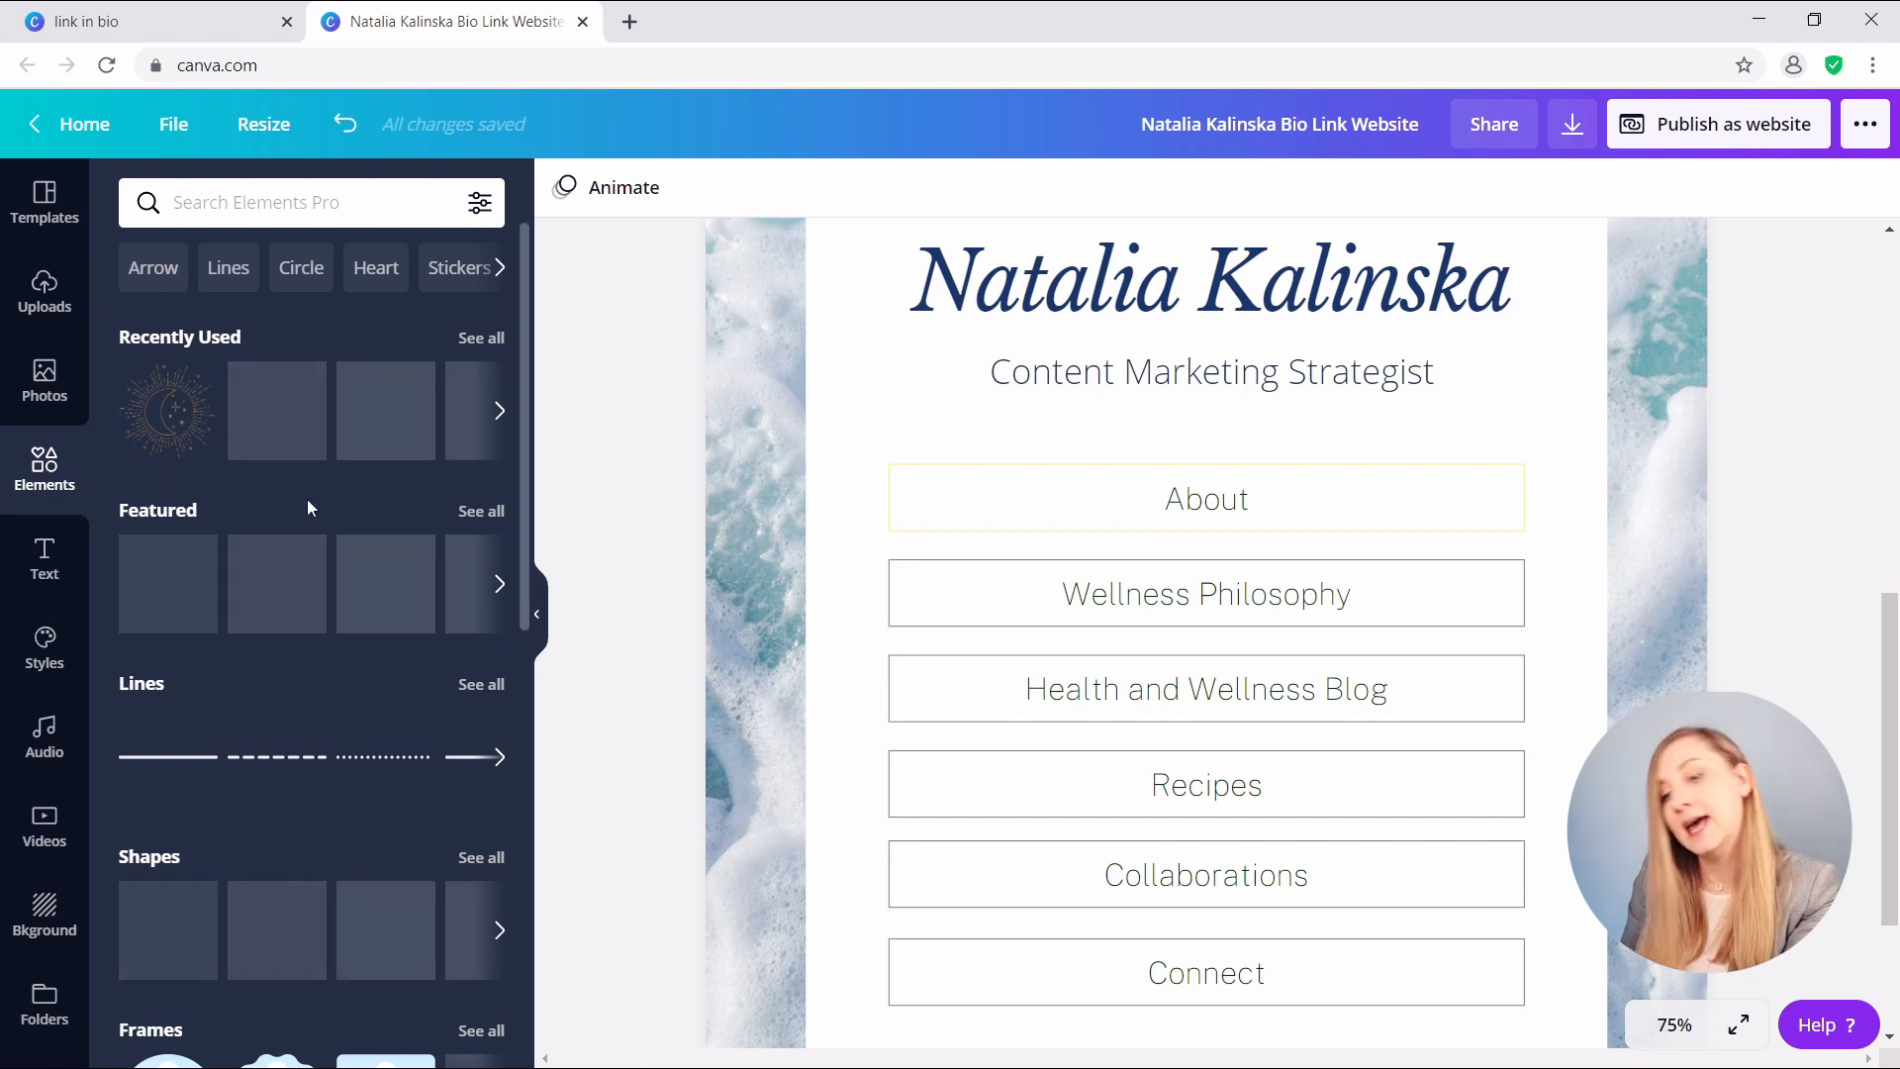
# - Add a yellow square and resize it into a bar spanning the Wellness Philosophy button
pyautogui.scroll(-3, 340, 506)
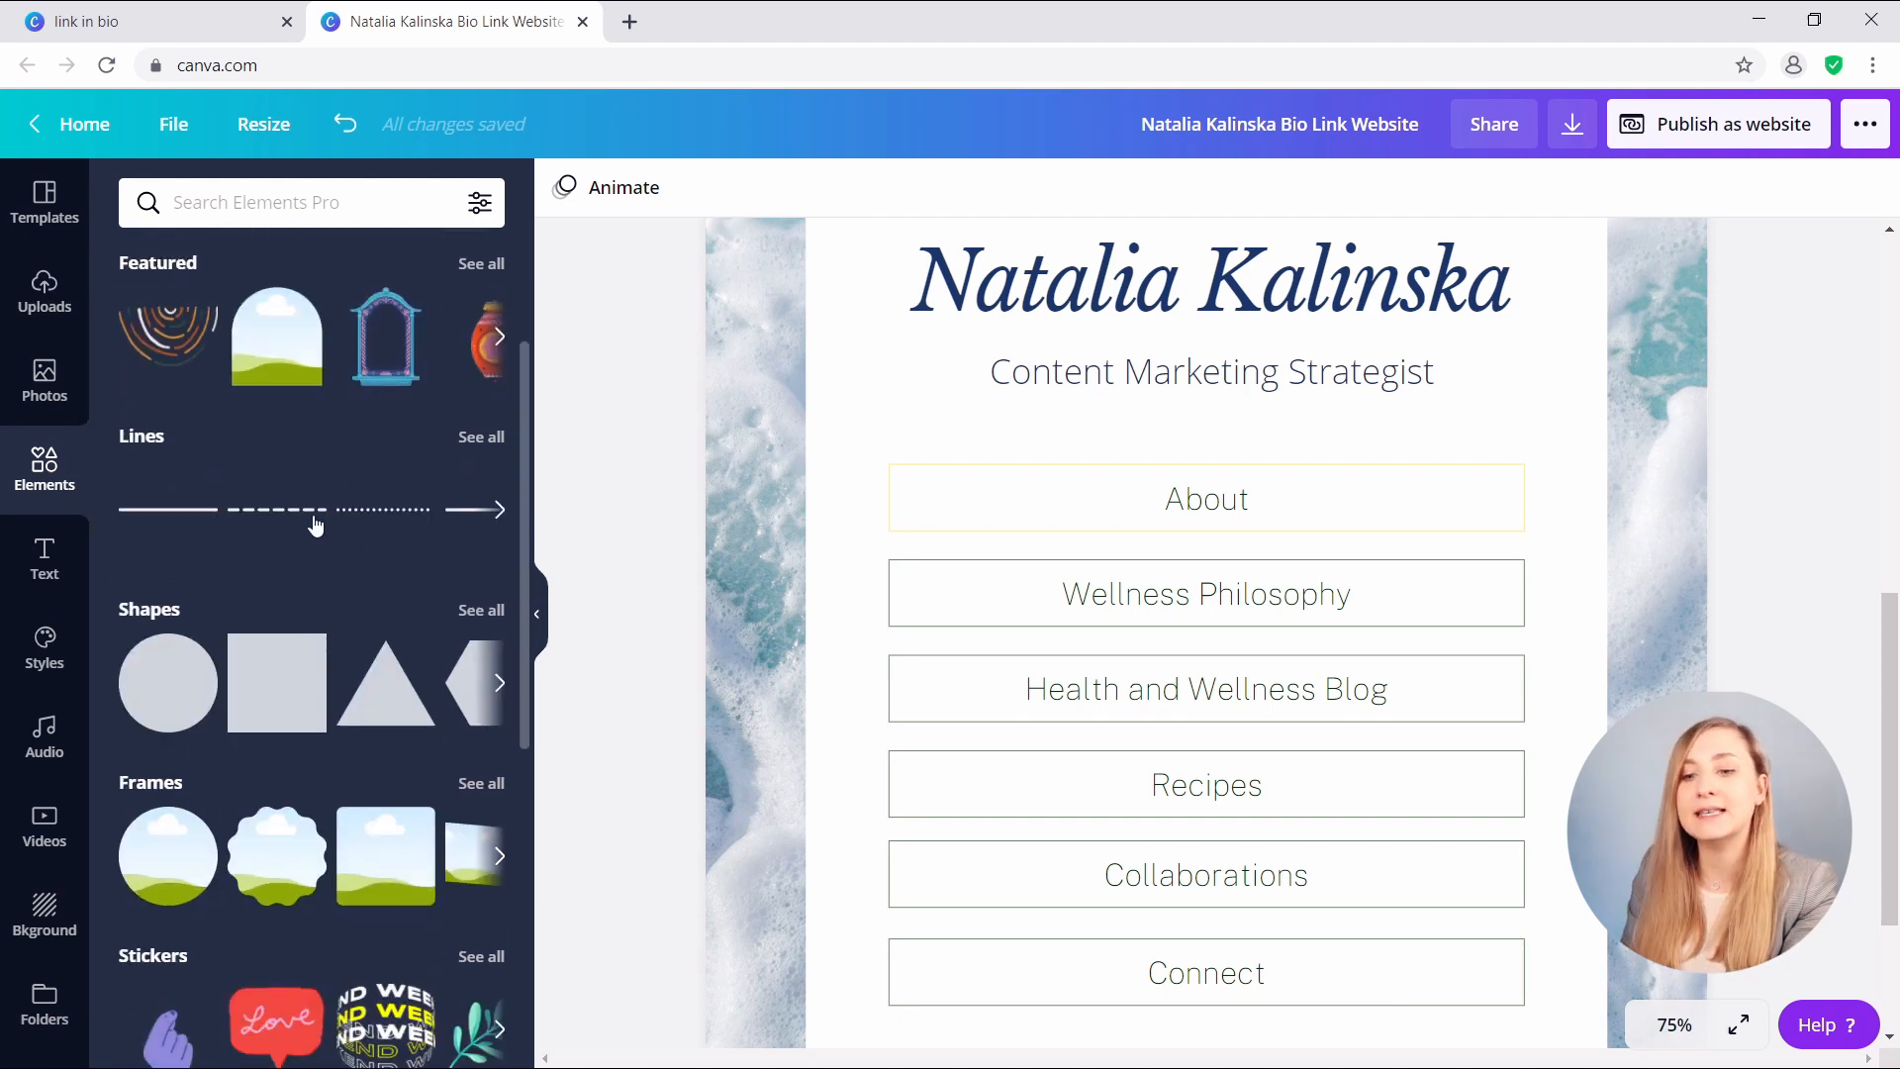
pyautogui.click(268, 679)
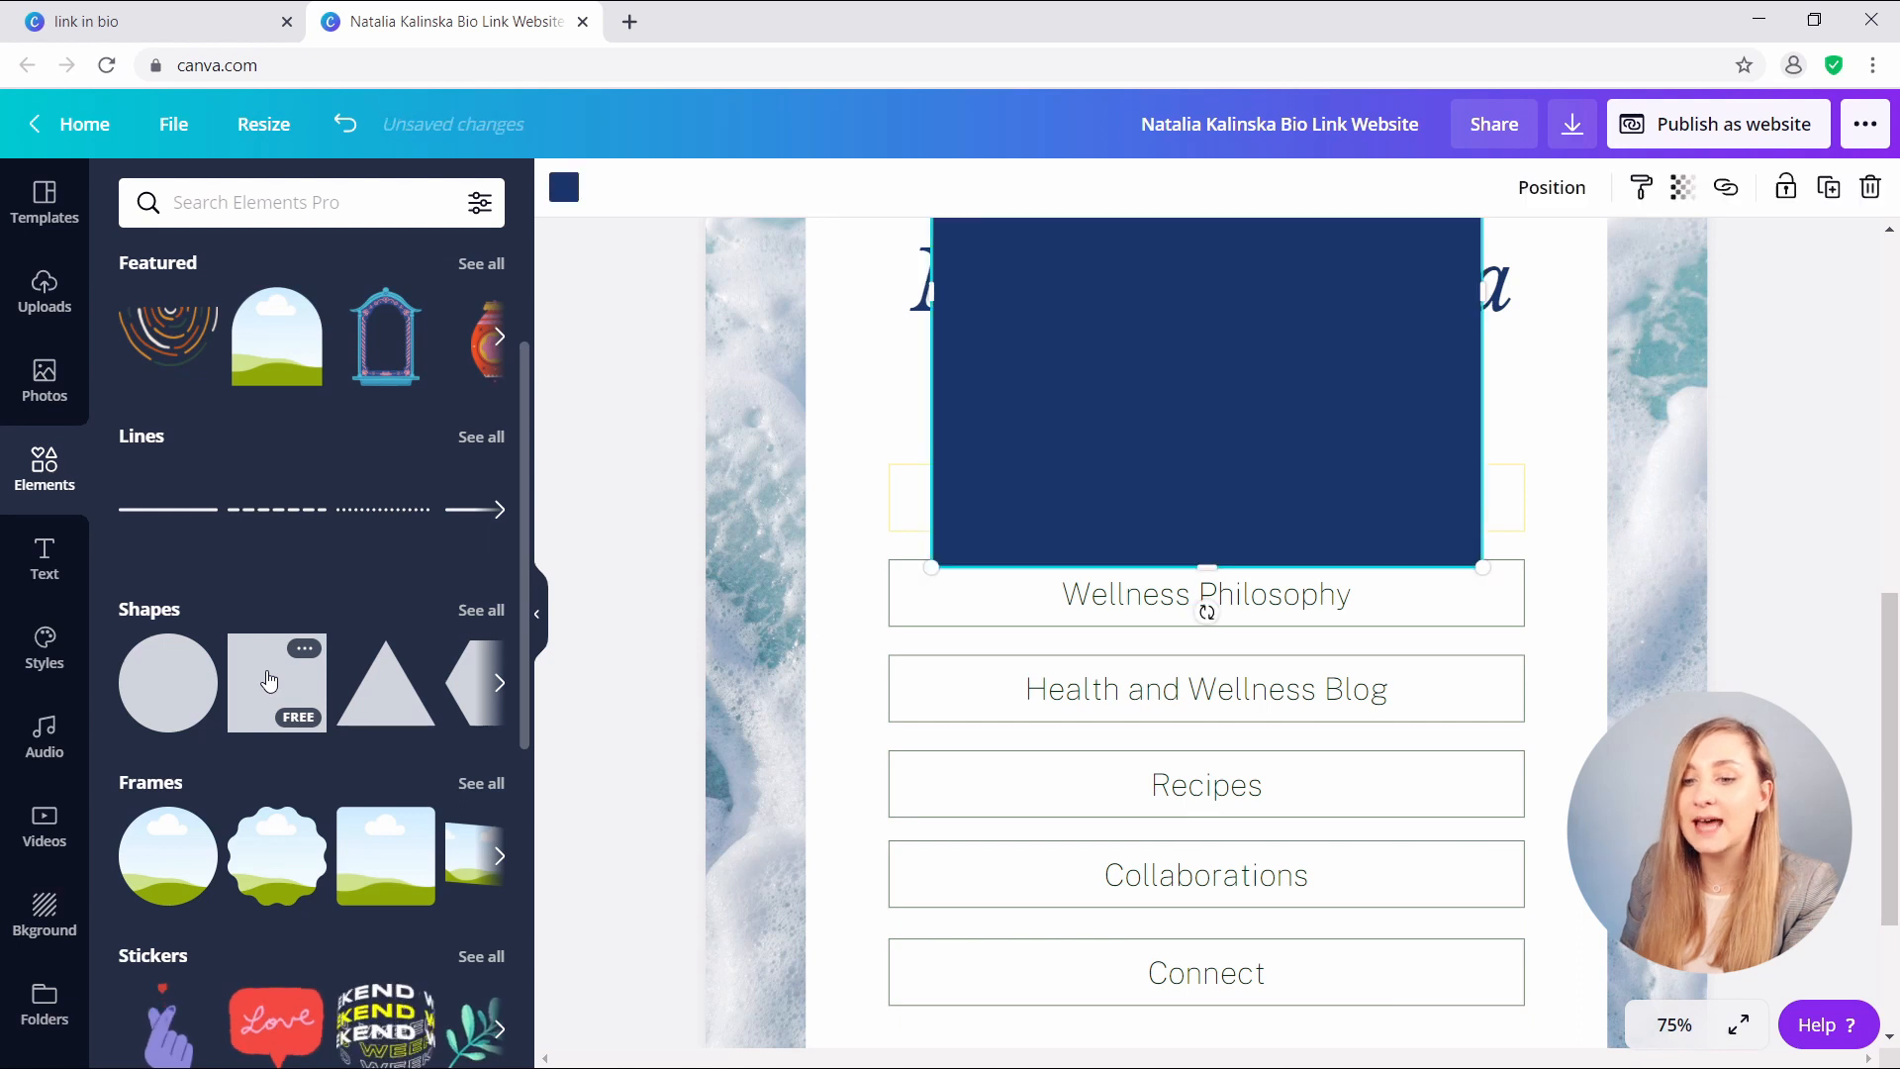
pyautogui.click(564, 187)
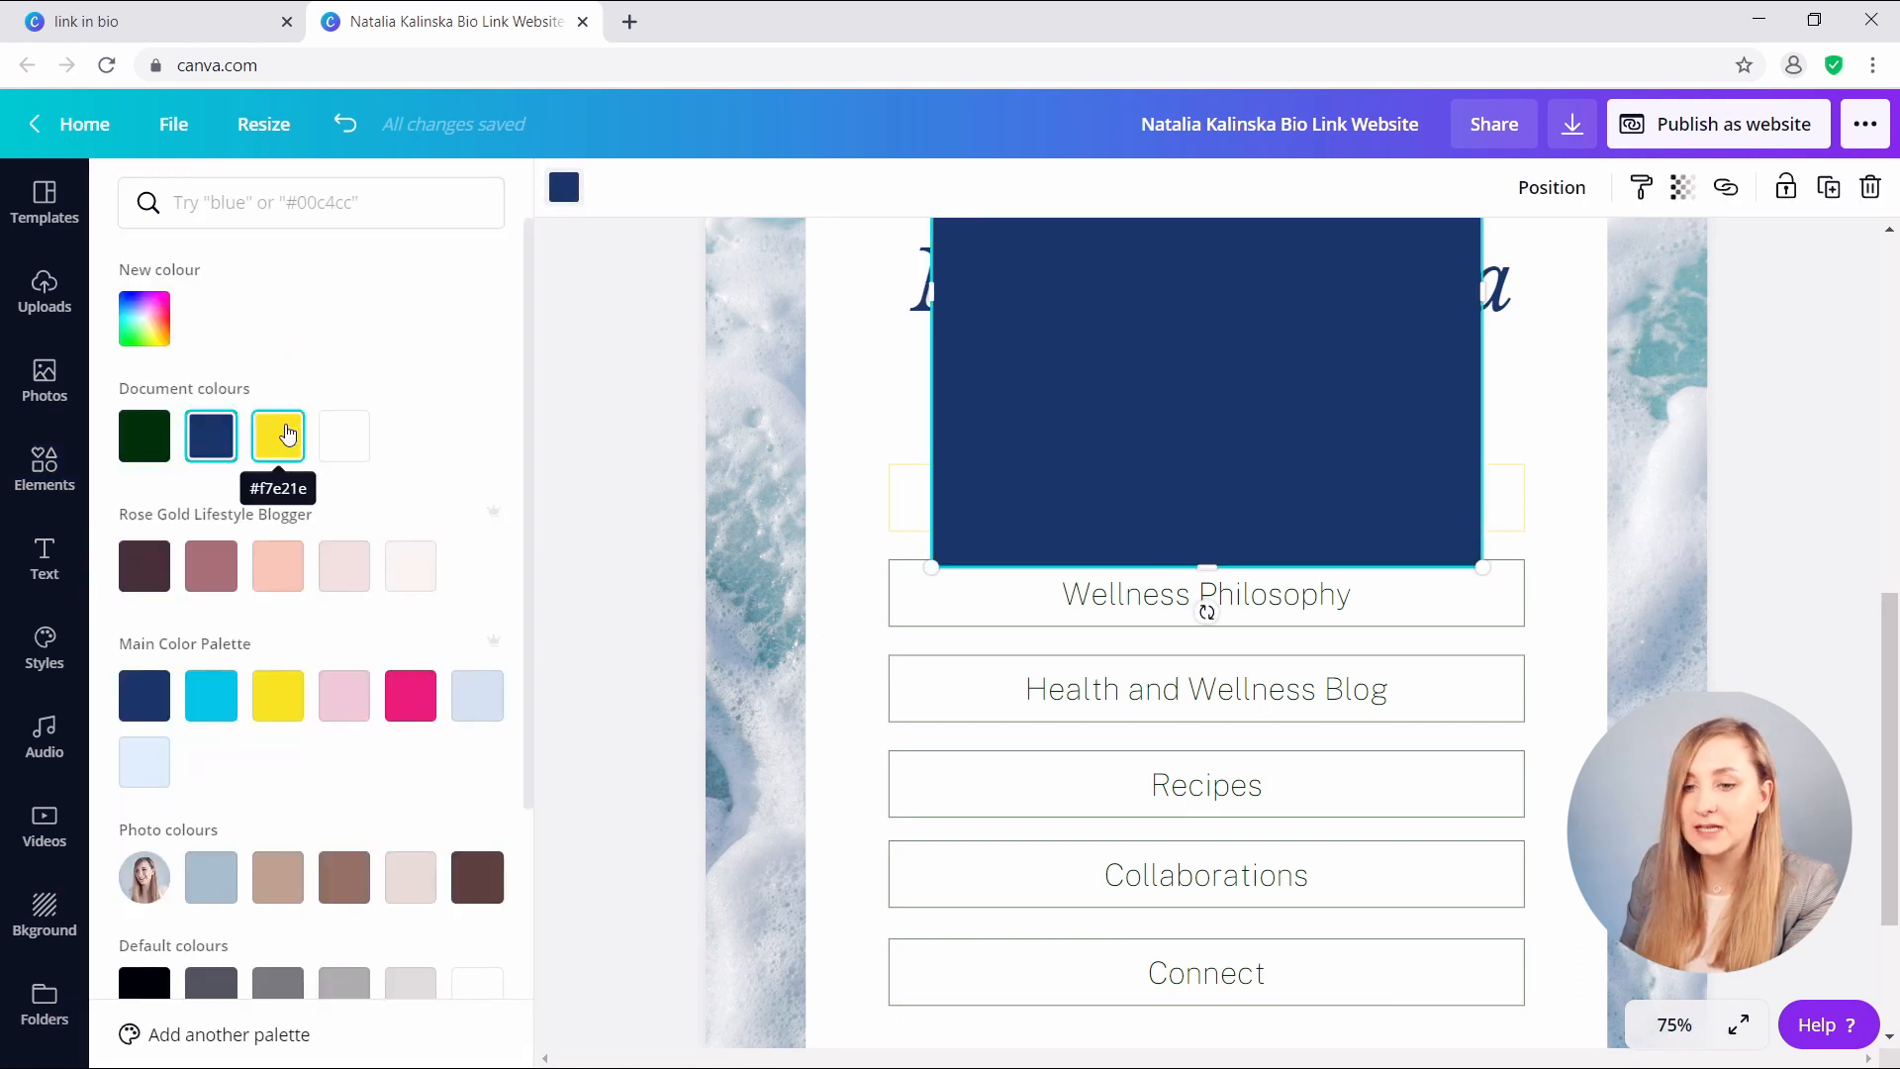
pyautogui.click(277, 695)
pyautogui.moveTo(1133, 518); pyautogui.dragTo(1111, 844)
pyautogui.moveTo(1195, 372); pyautogui.dragTo(1158, 562)
pyautogui.moveTo(1195, 916); pyautogui.dragTo(1172, 628)
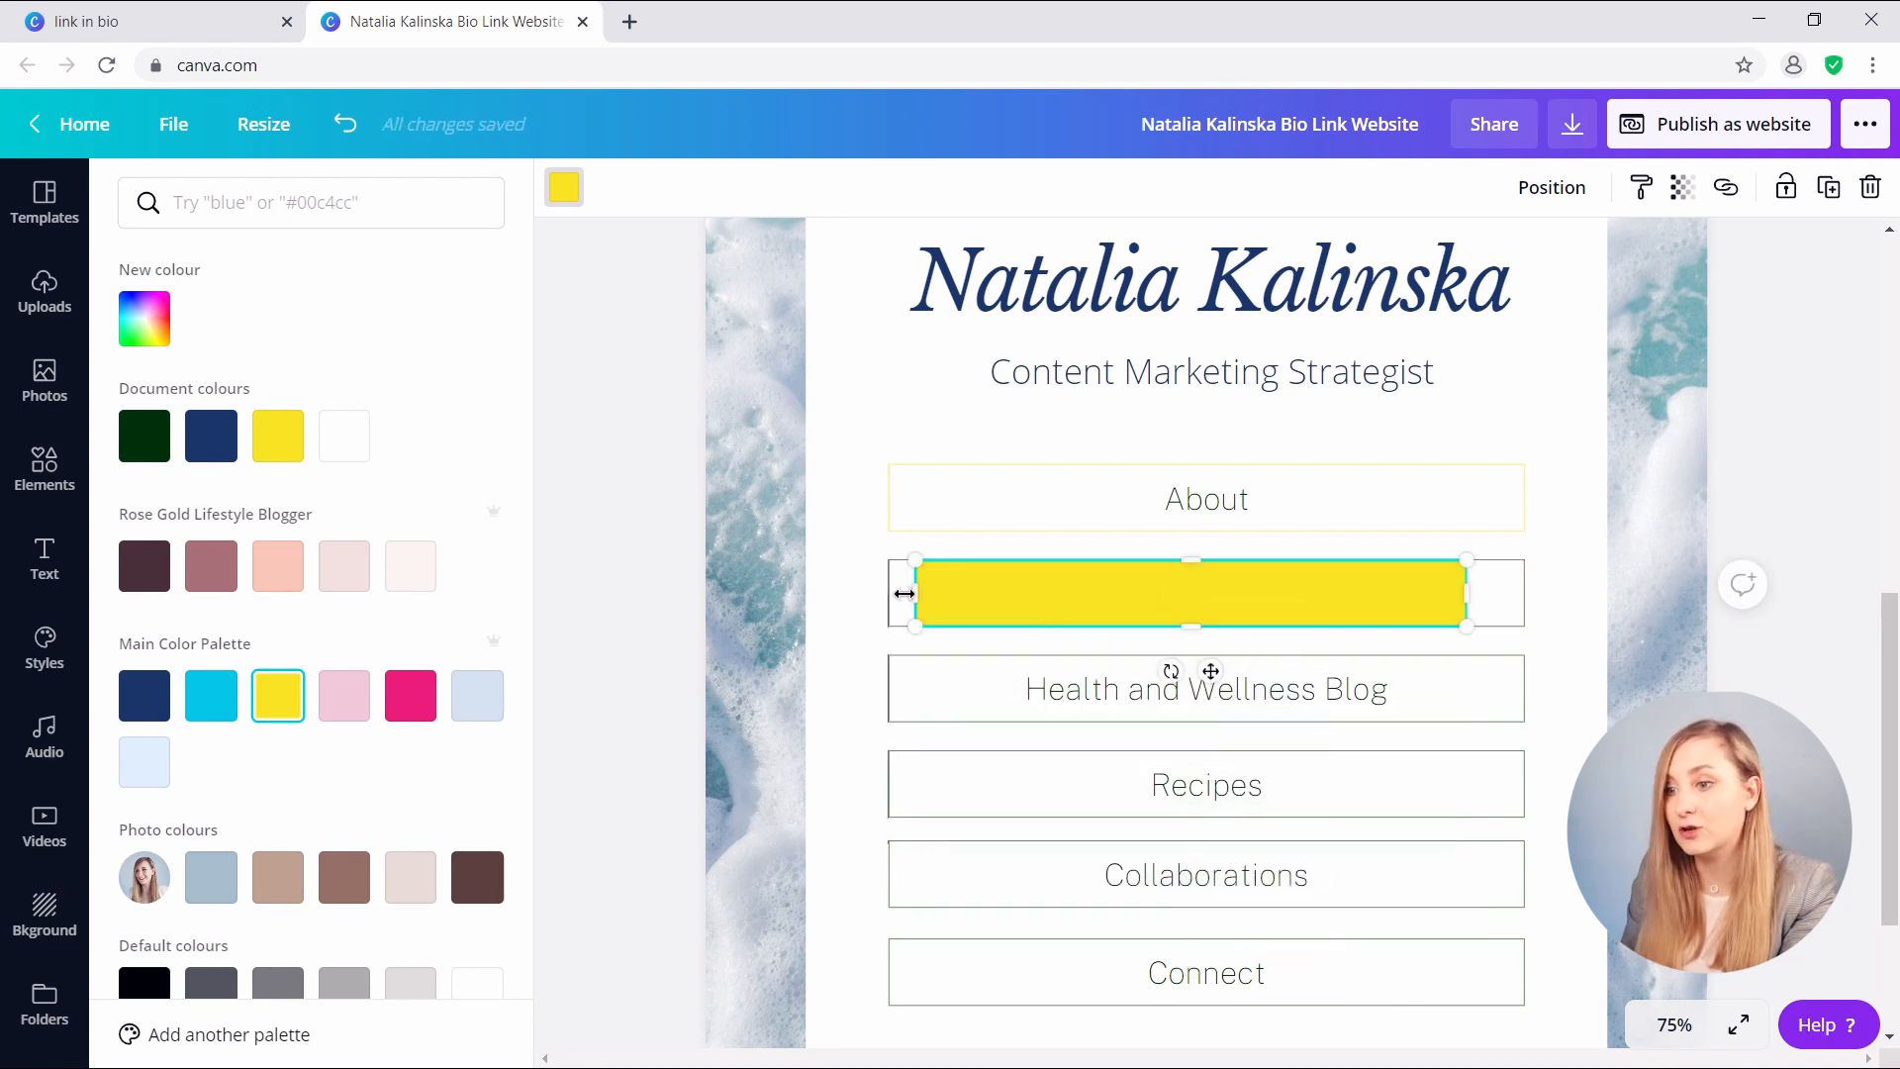
pyautogui.moveTo(912, 592); pyautogui.dragTo(888, 592)
pyautogui.moveTo(1470, 594); pyautogui.dragTo(1527, 594)
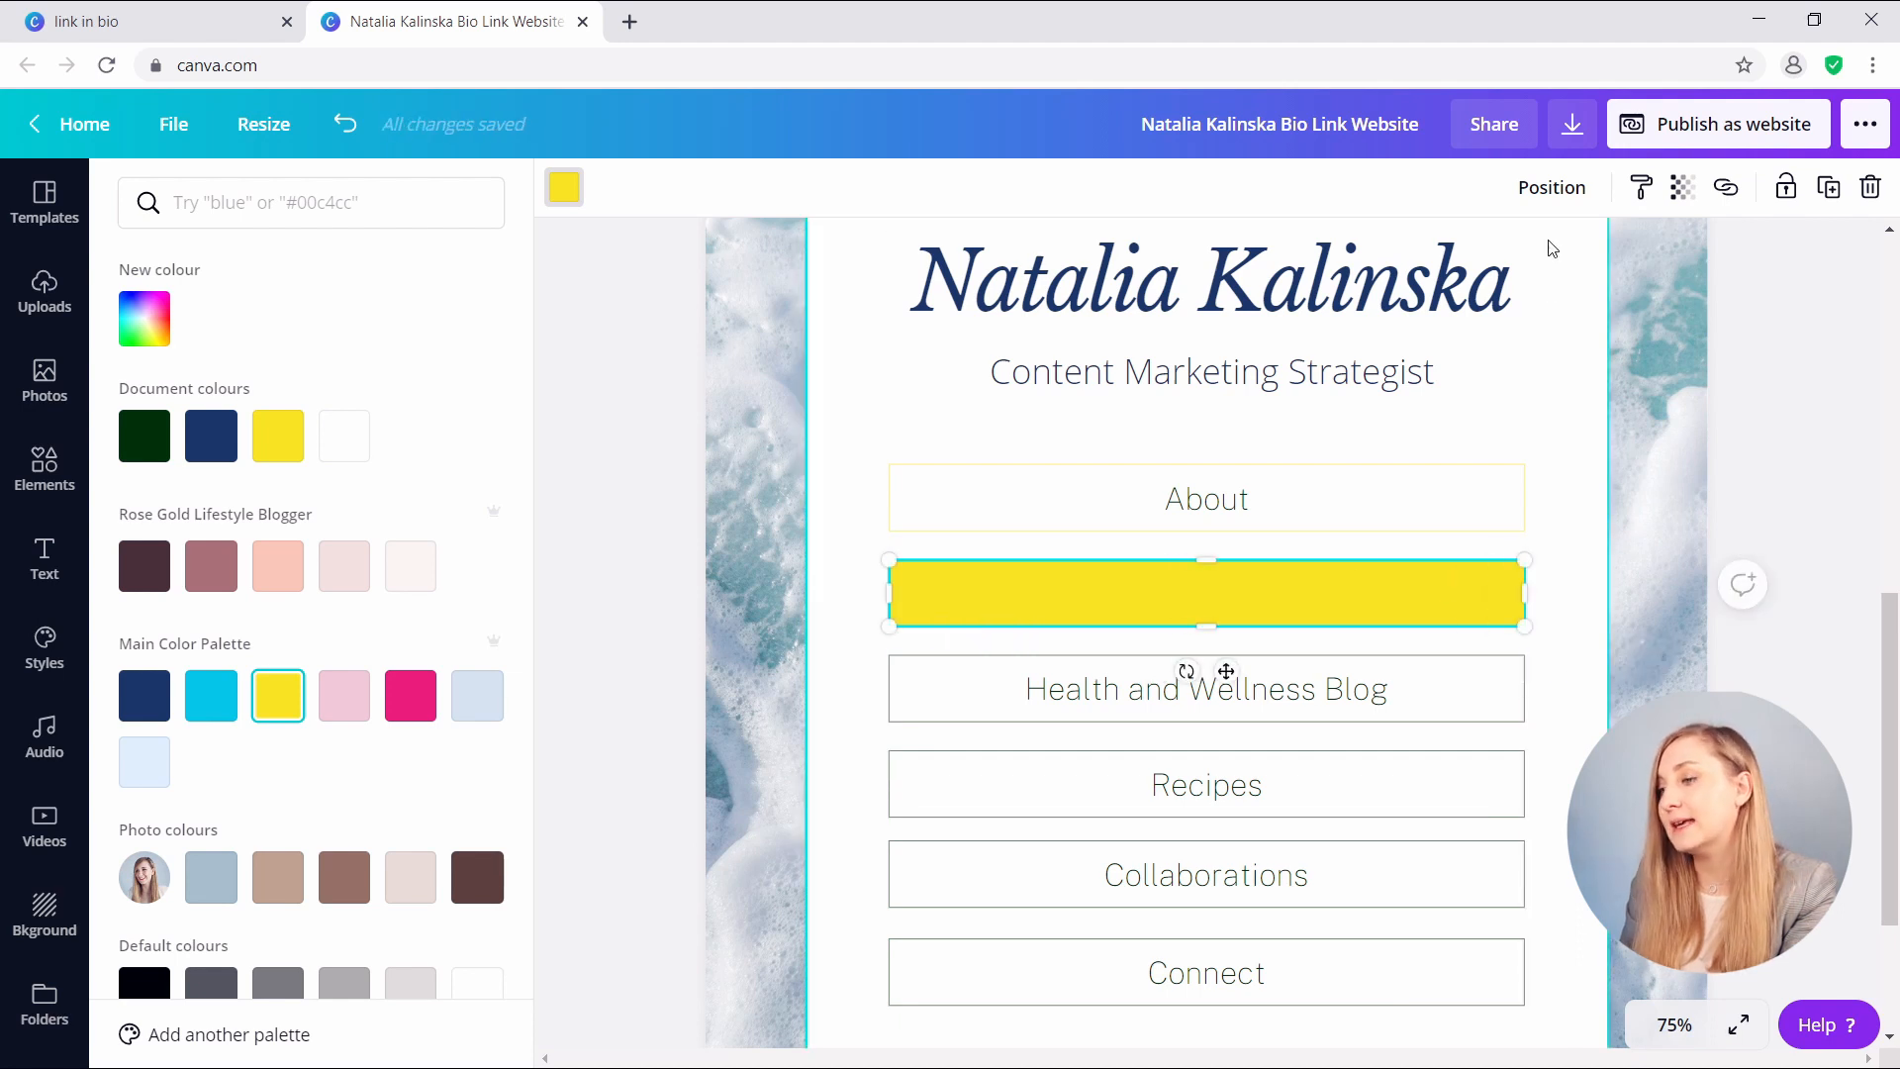
# - Send the yellow bar backwards, ungroup the Wellness Philosophy button and delete its outline box
pyautogui.click(1552, 187)
pyautogui.click(1448, 261)
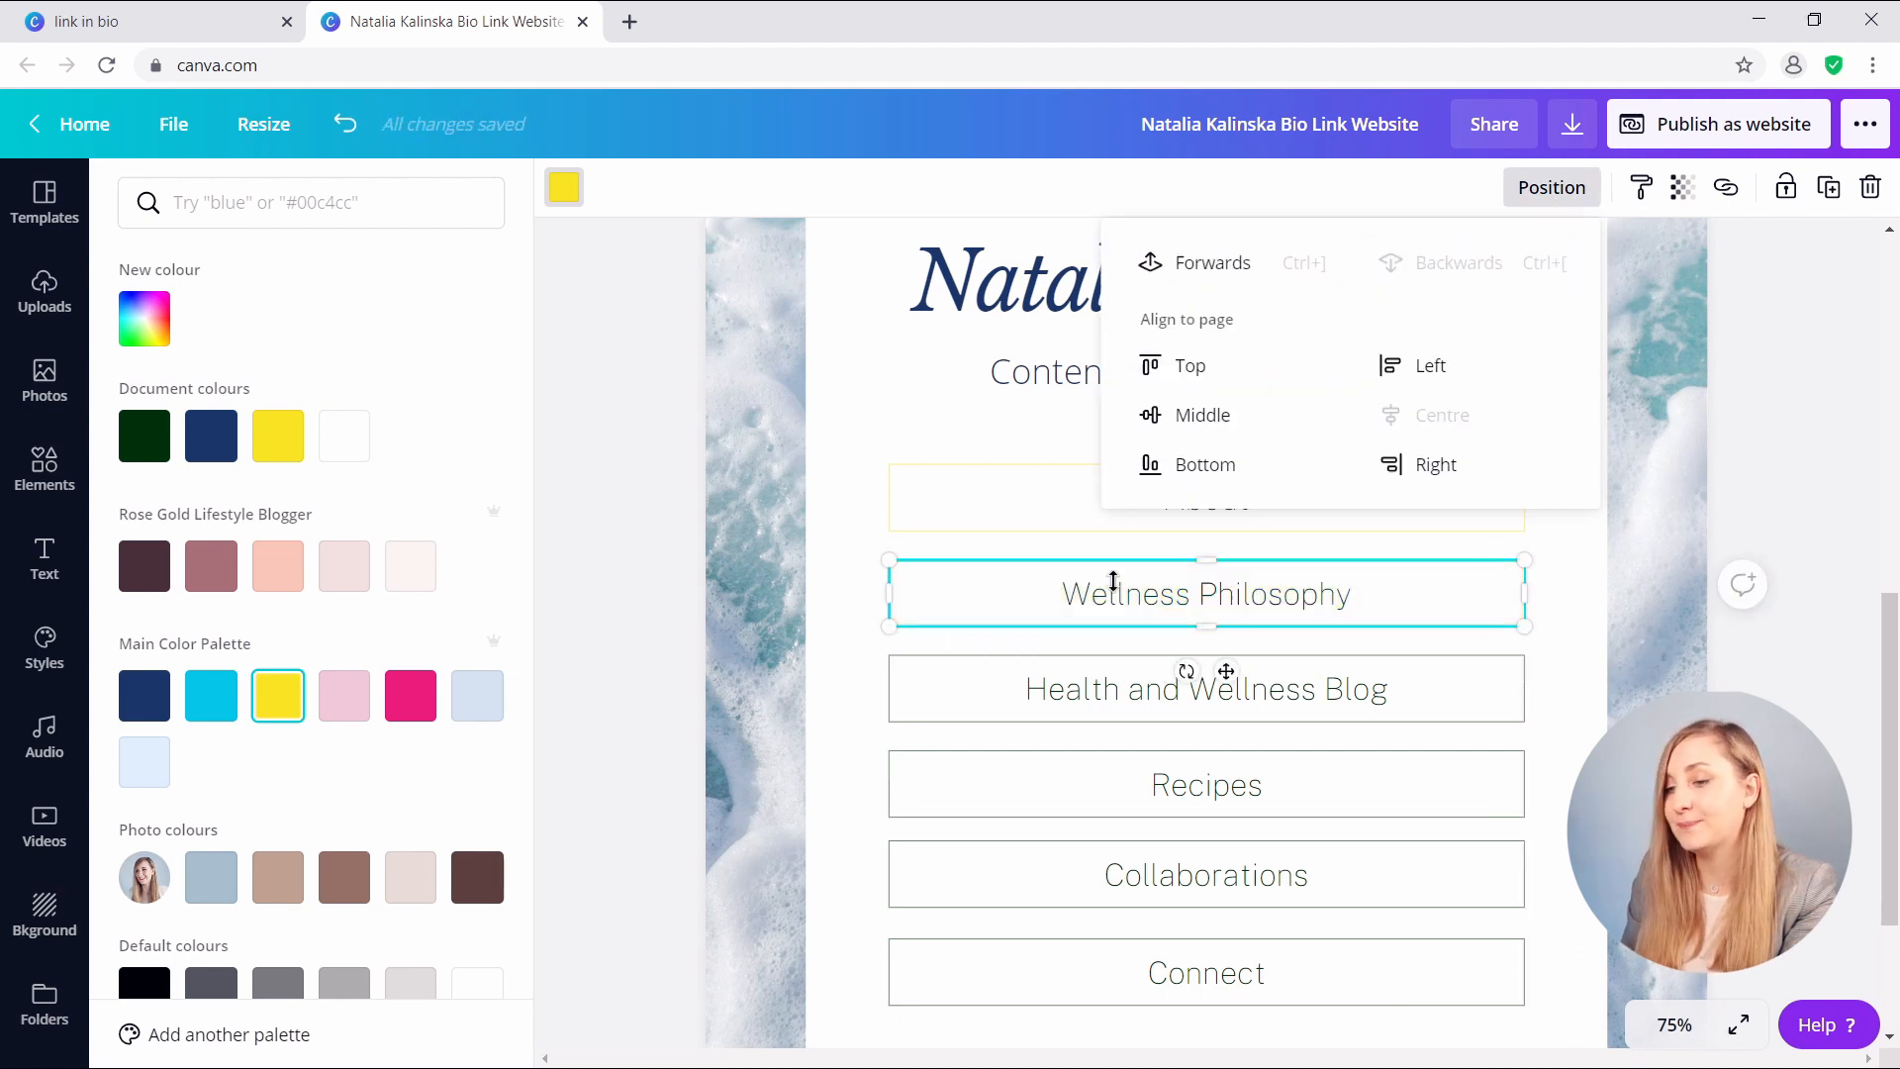
pyautogui.click(690, 568)
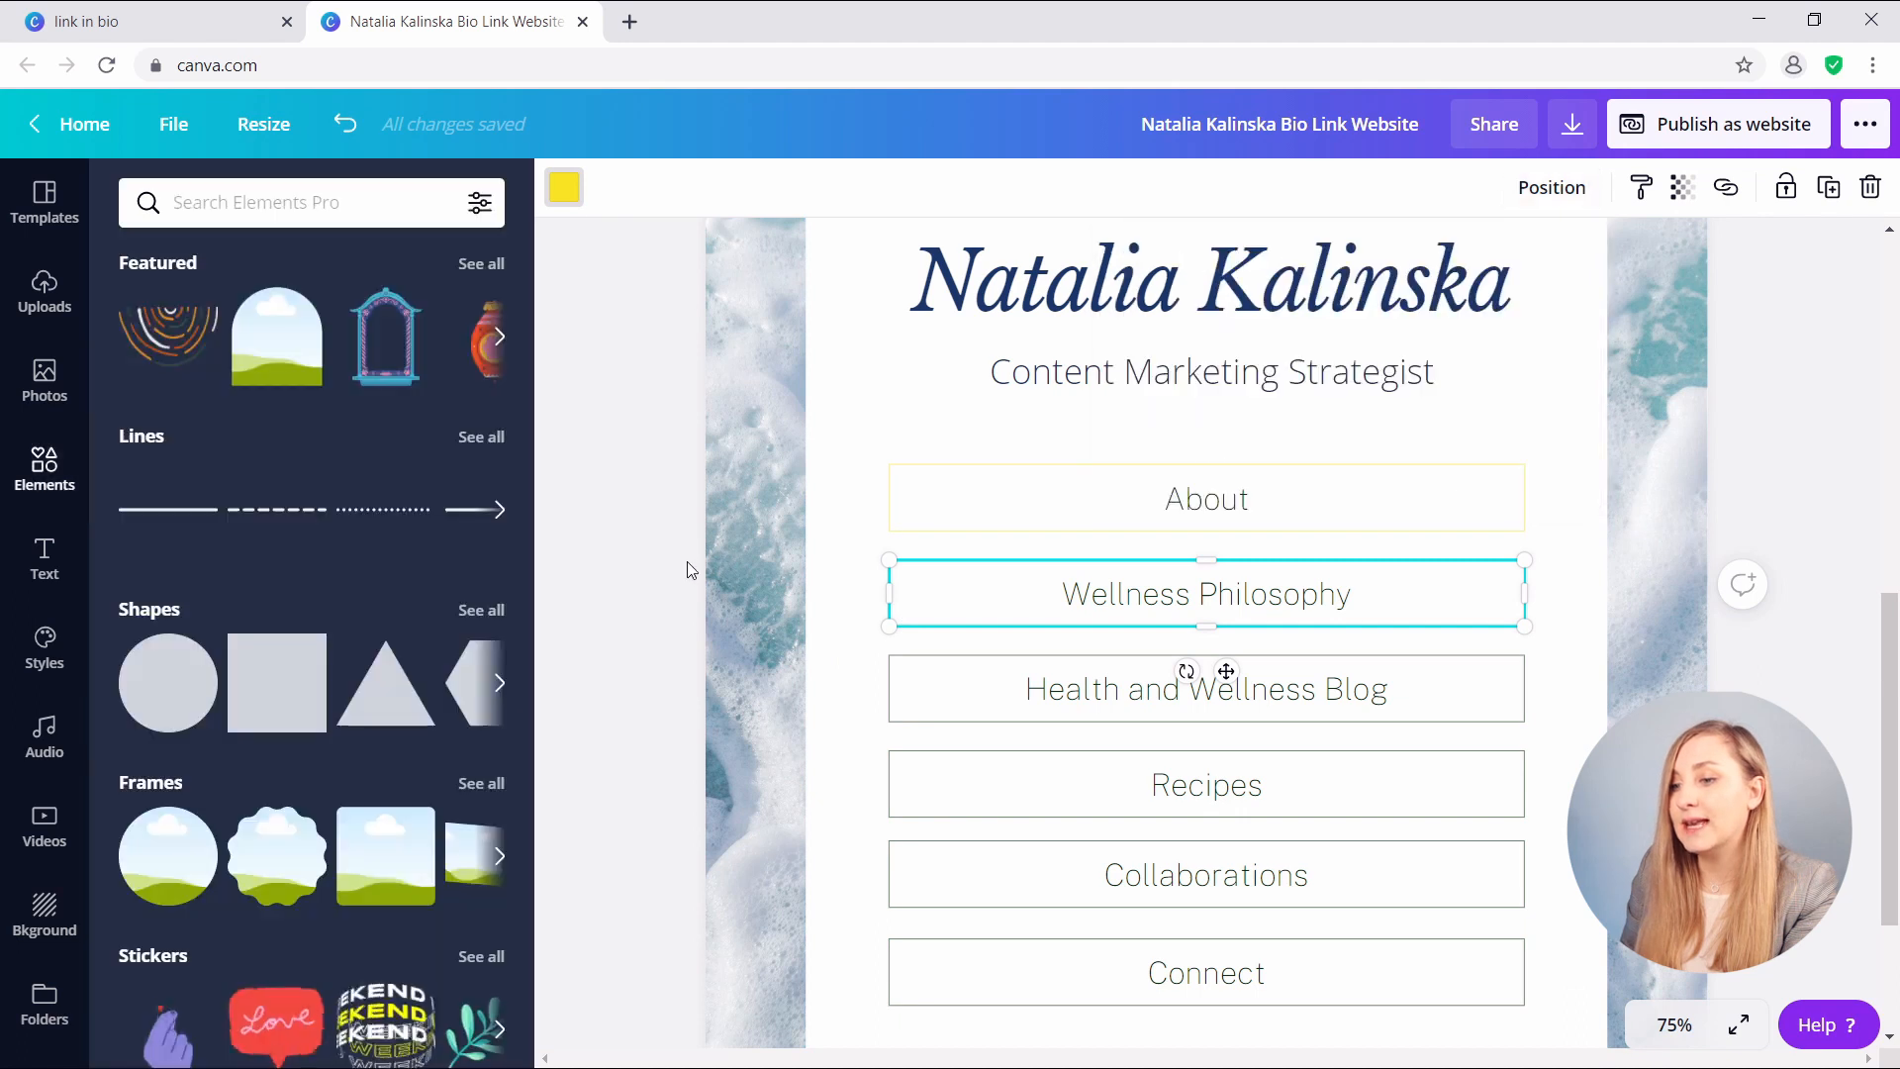
pyautogui.click(1006, 592)
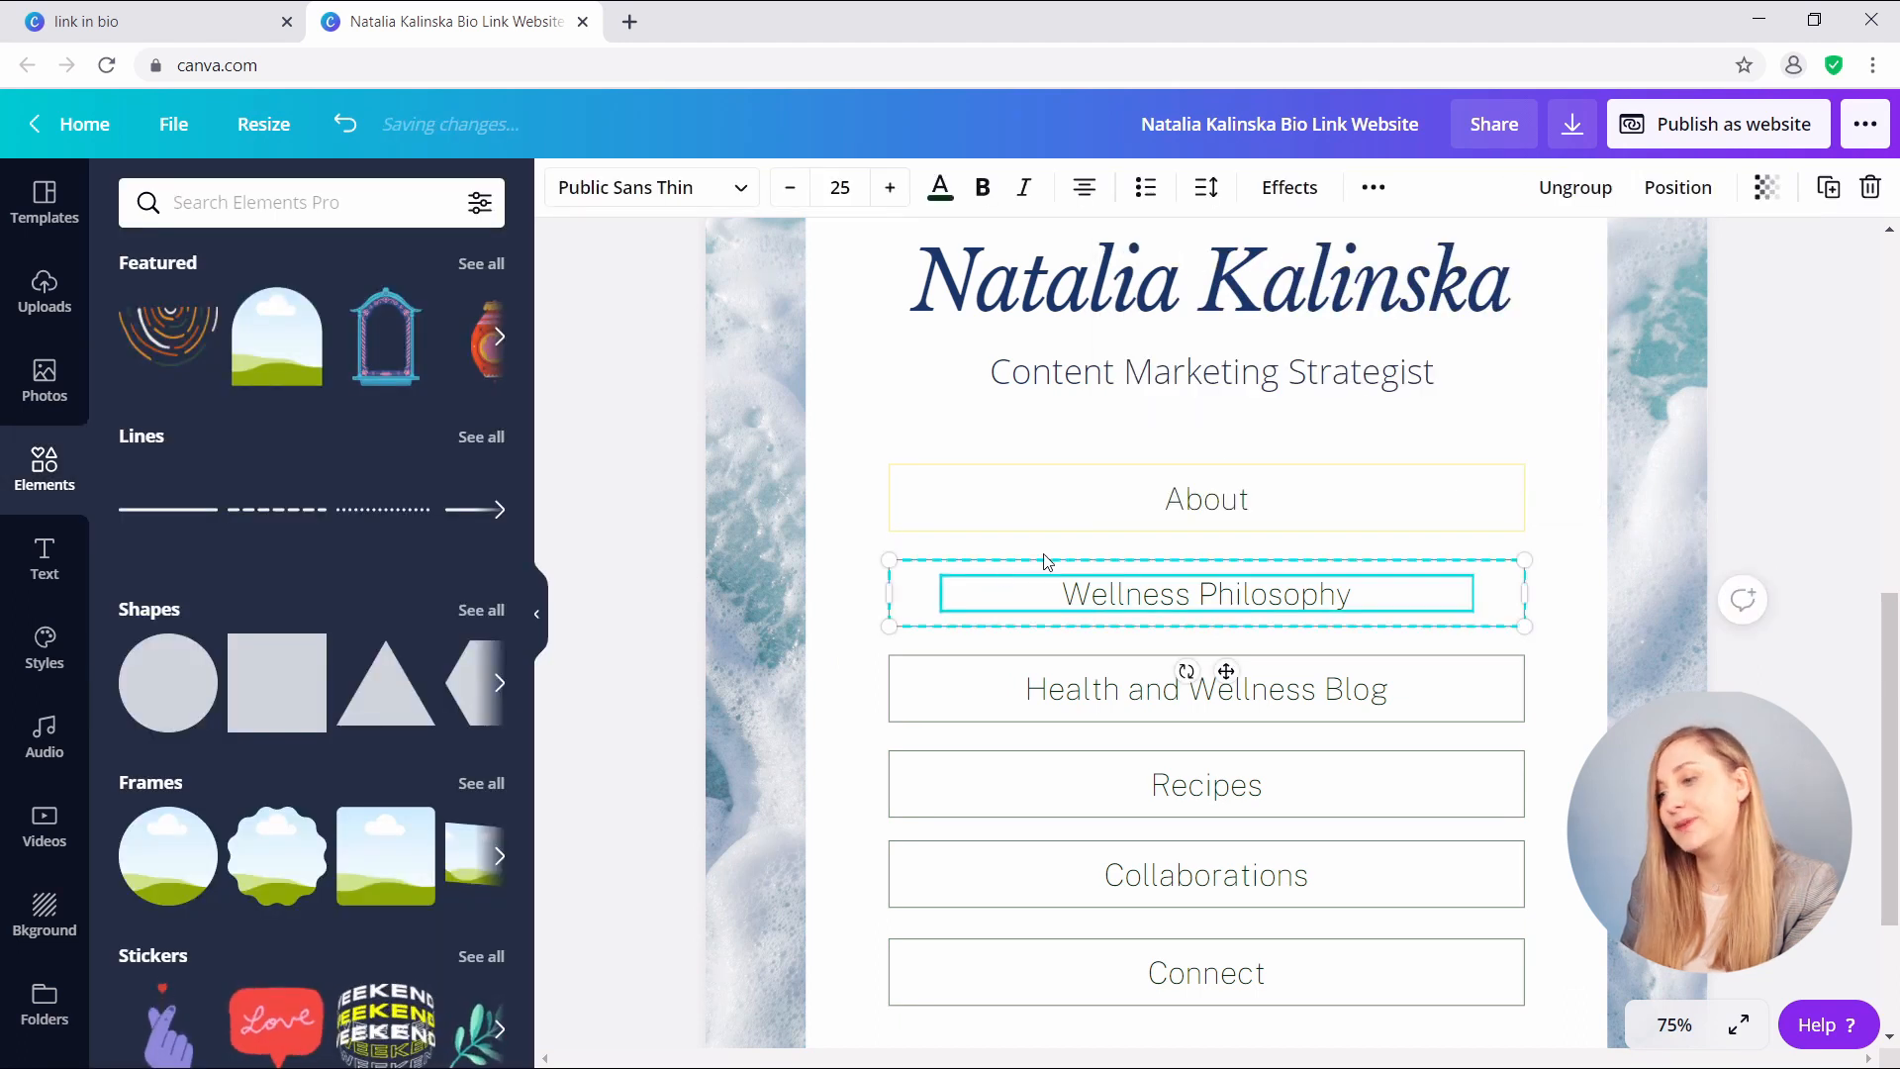
pyautogui.click(1575, 188)
pyautogui.click(661, 551)
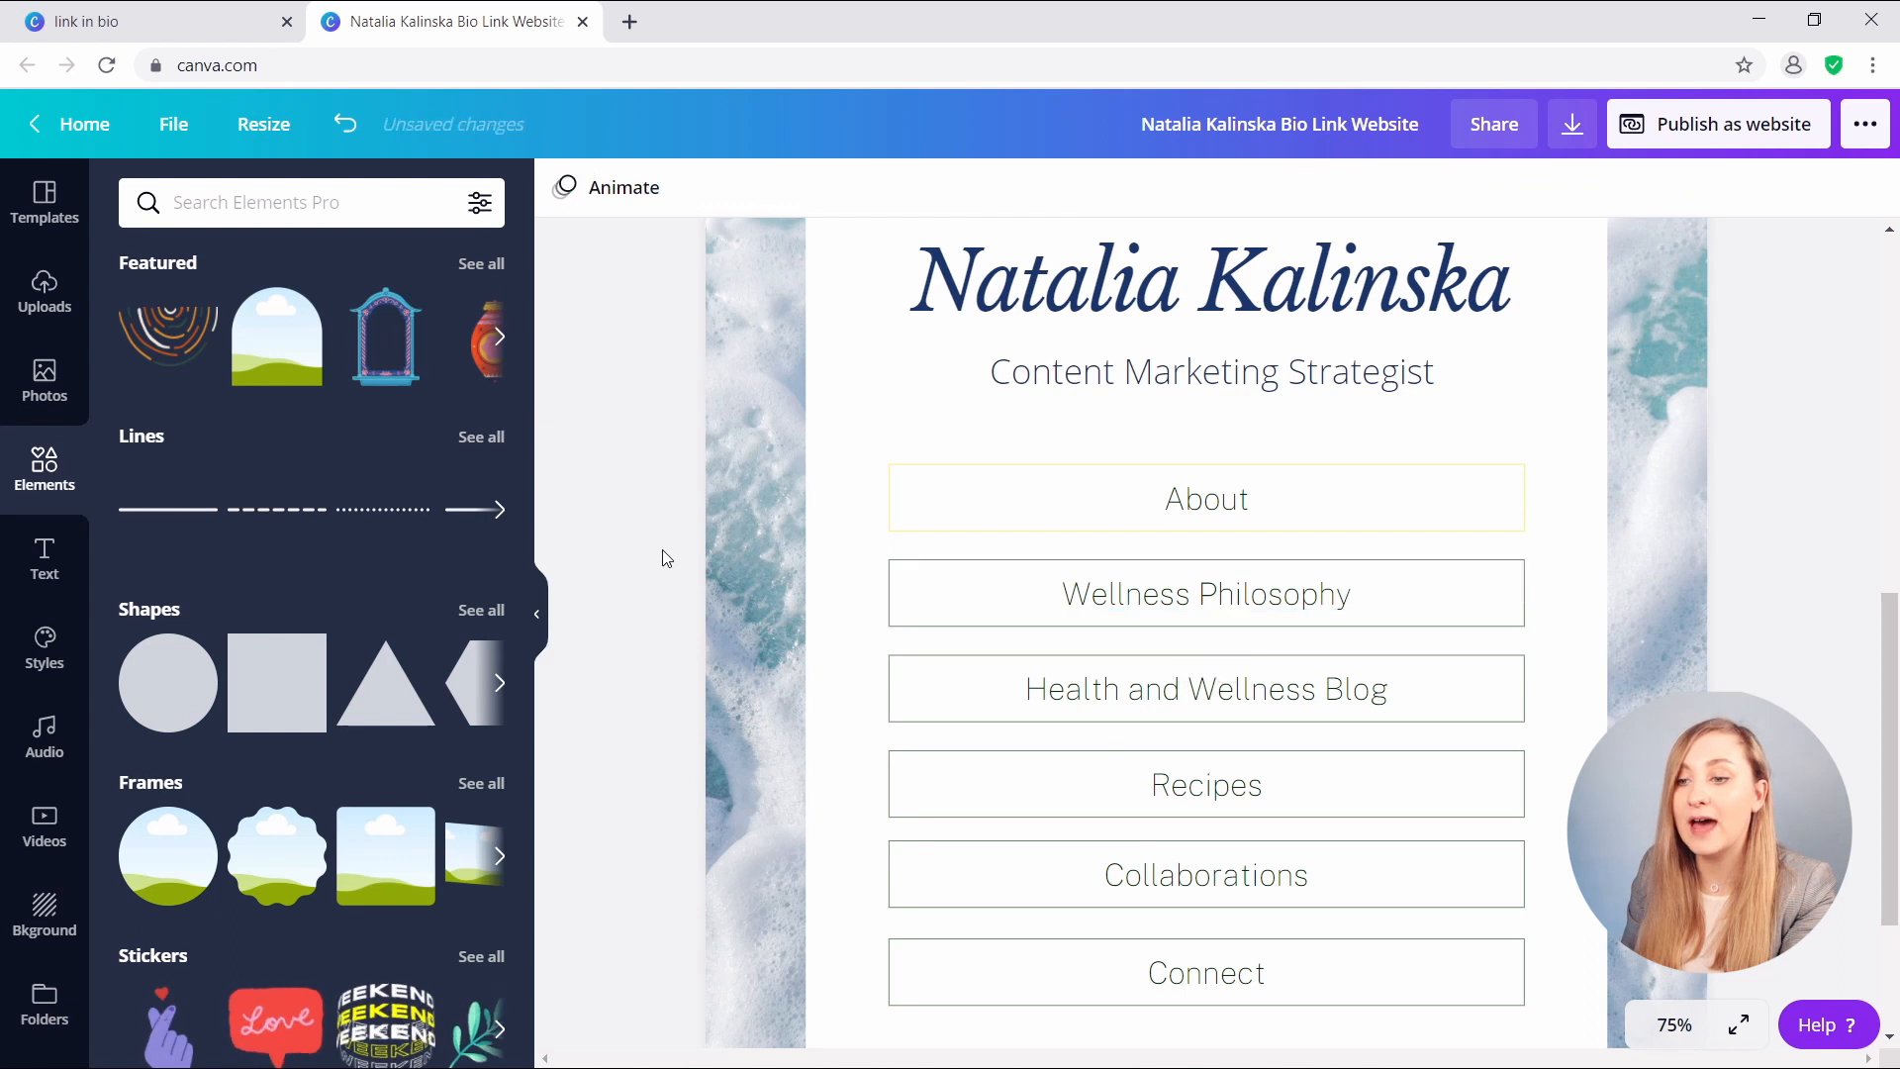
pyautogui.click(972, 605)
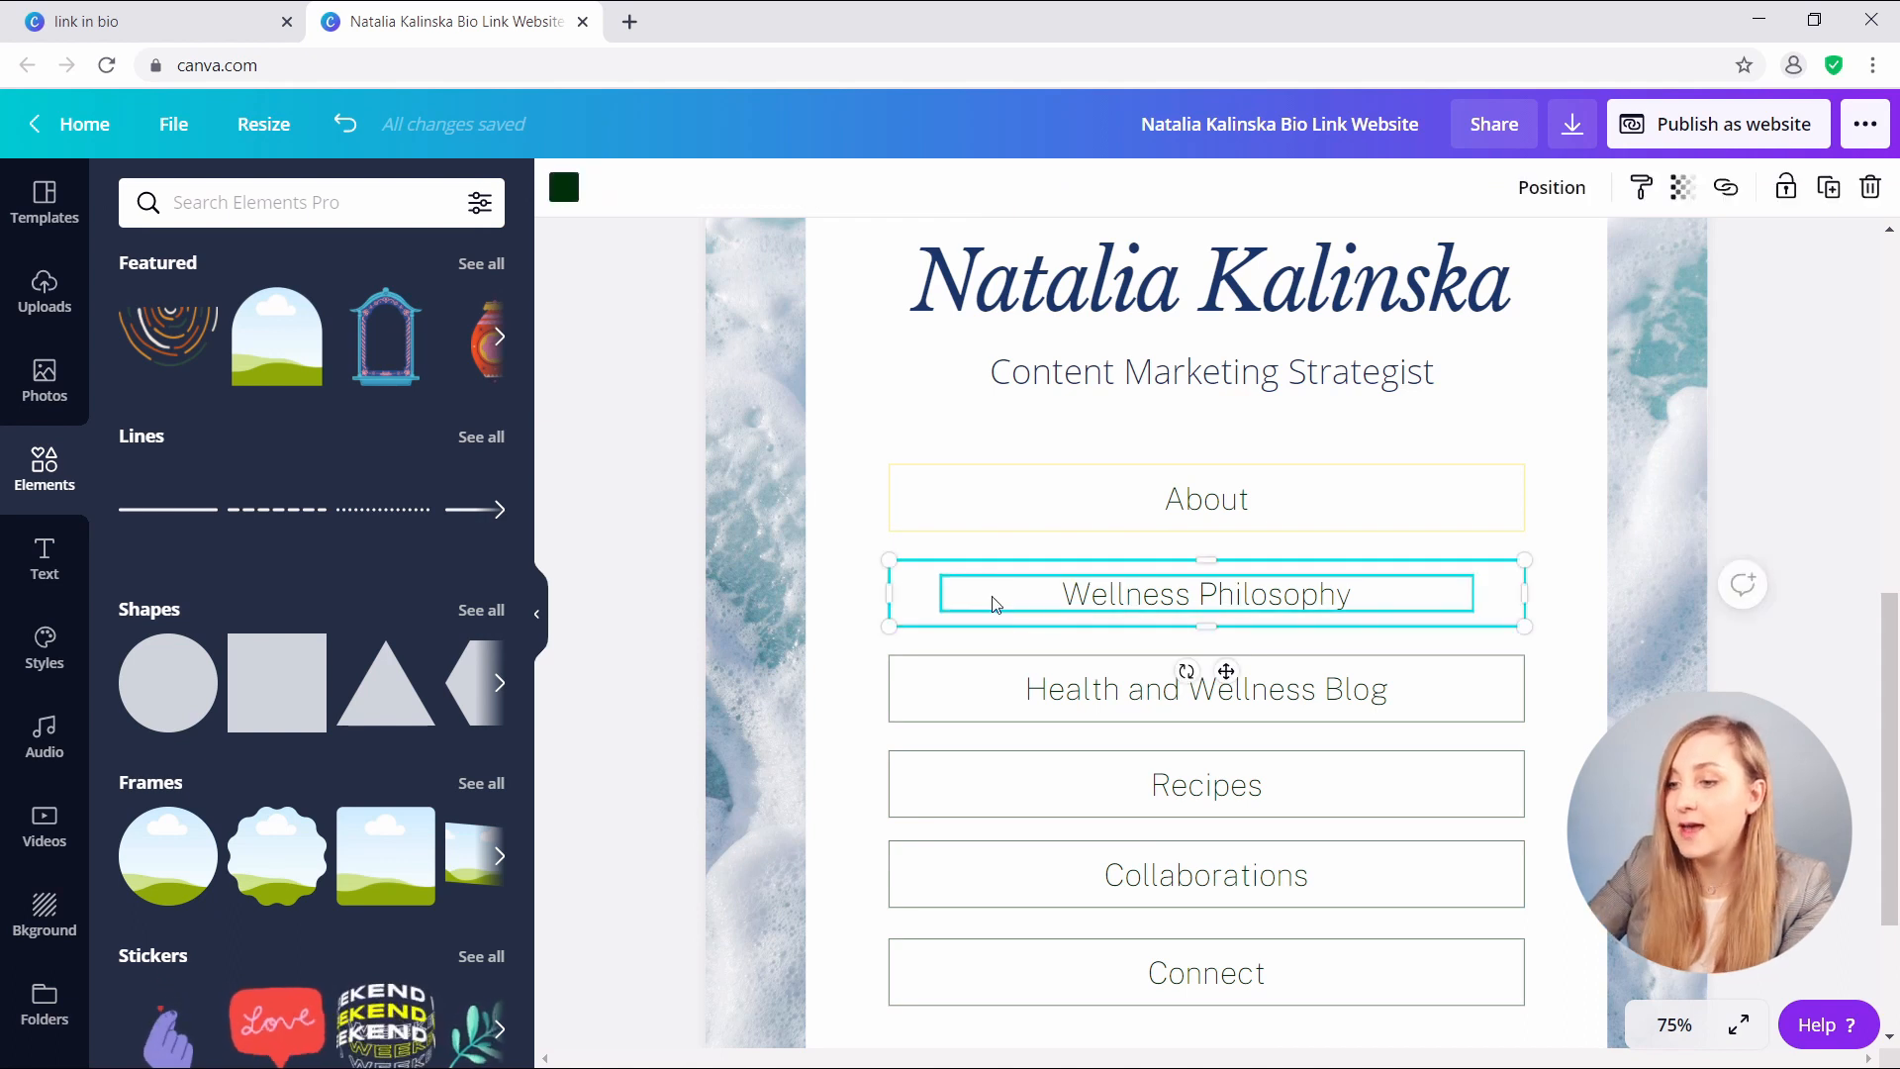
pyautogui.press('Delete')
pyautogui.hotkey('ctrl', 'z')
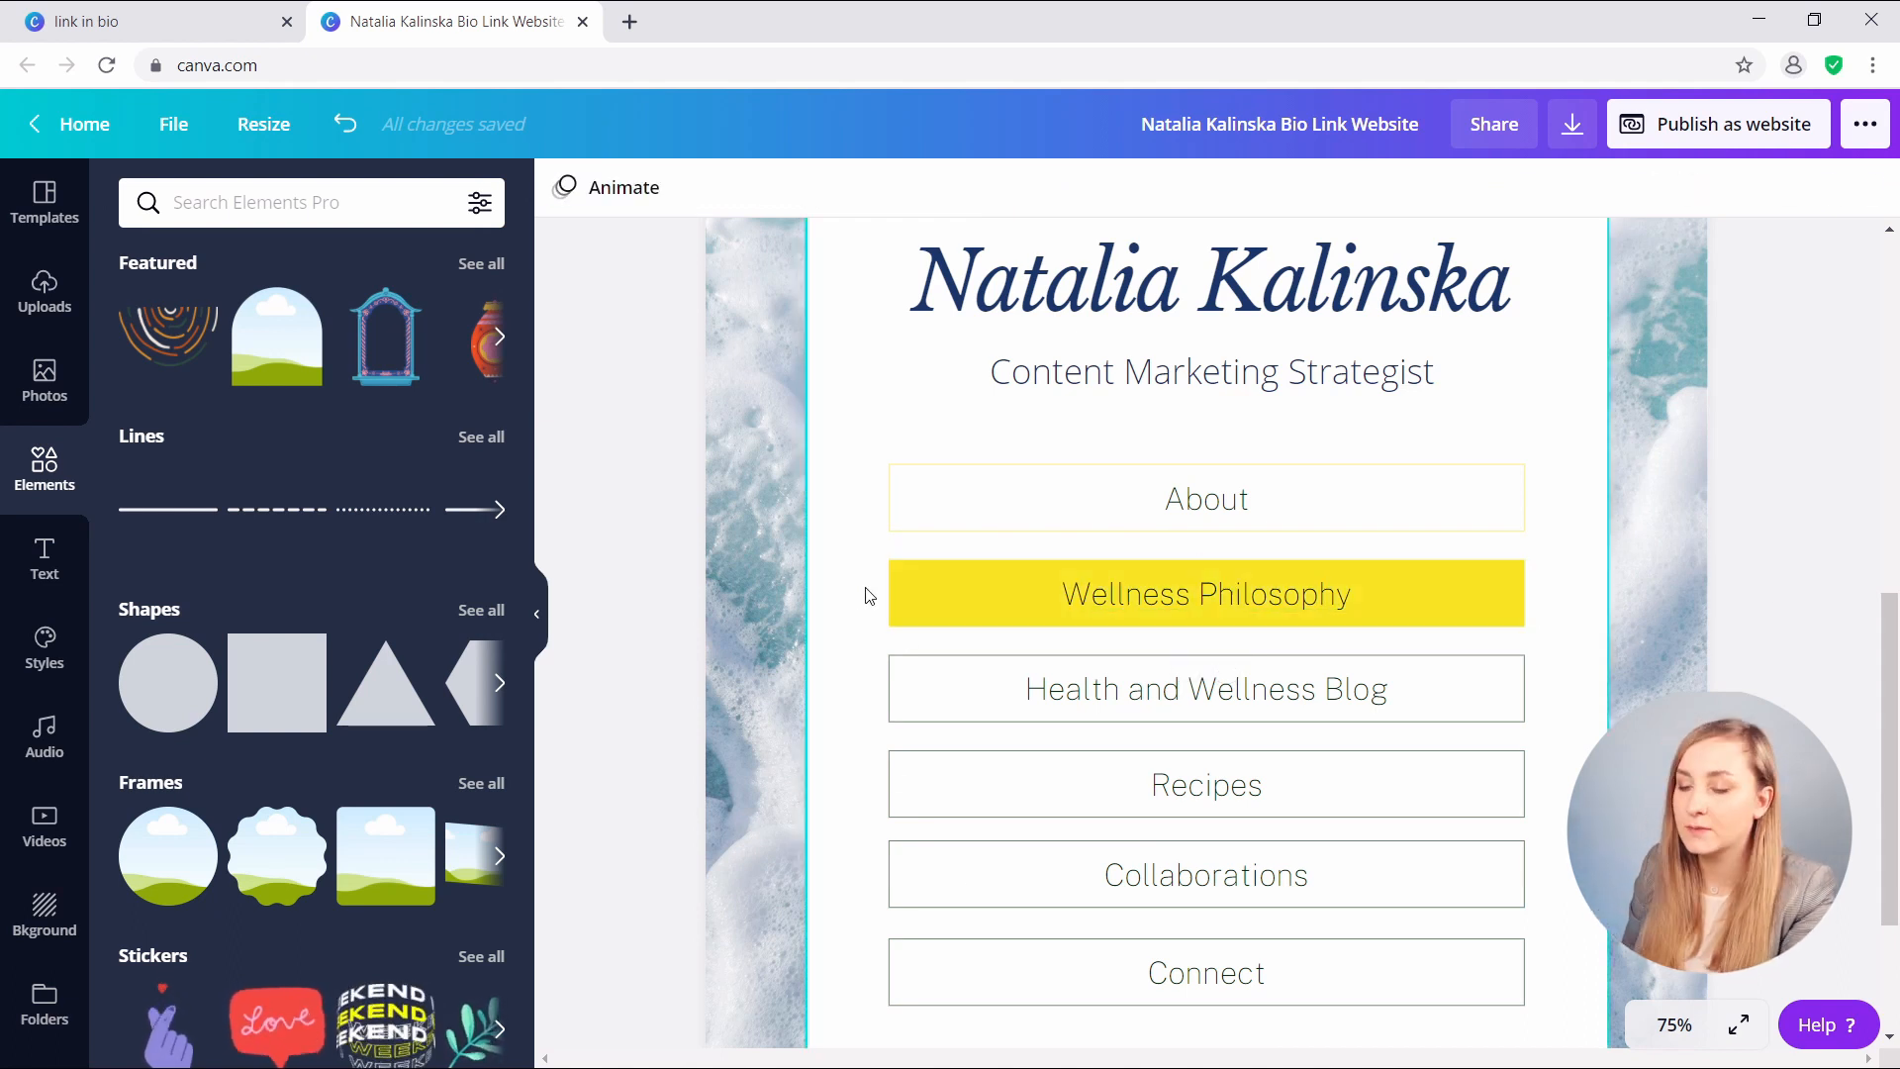
# - Set the Wellness Philosophy label to uppercase League Spartan with navy text colour
pyautogui.tripleClick(1178, 596)
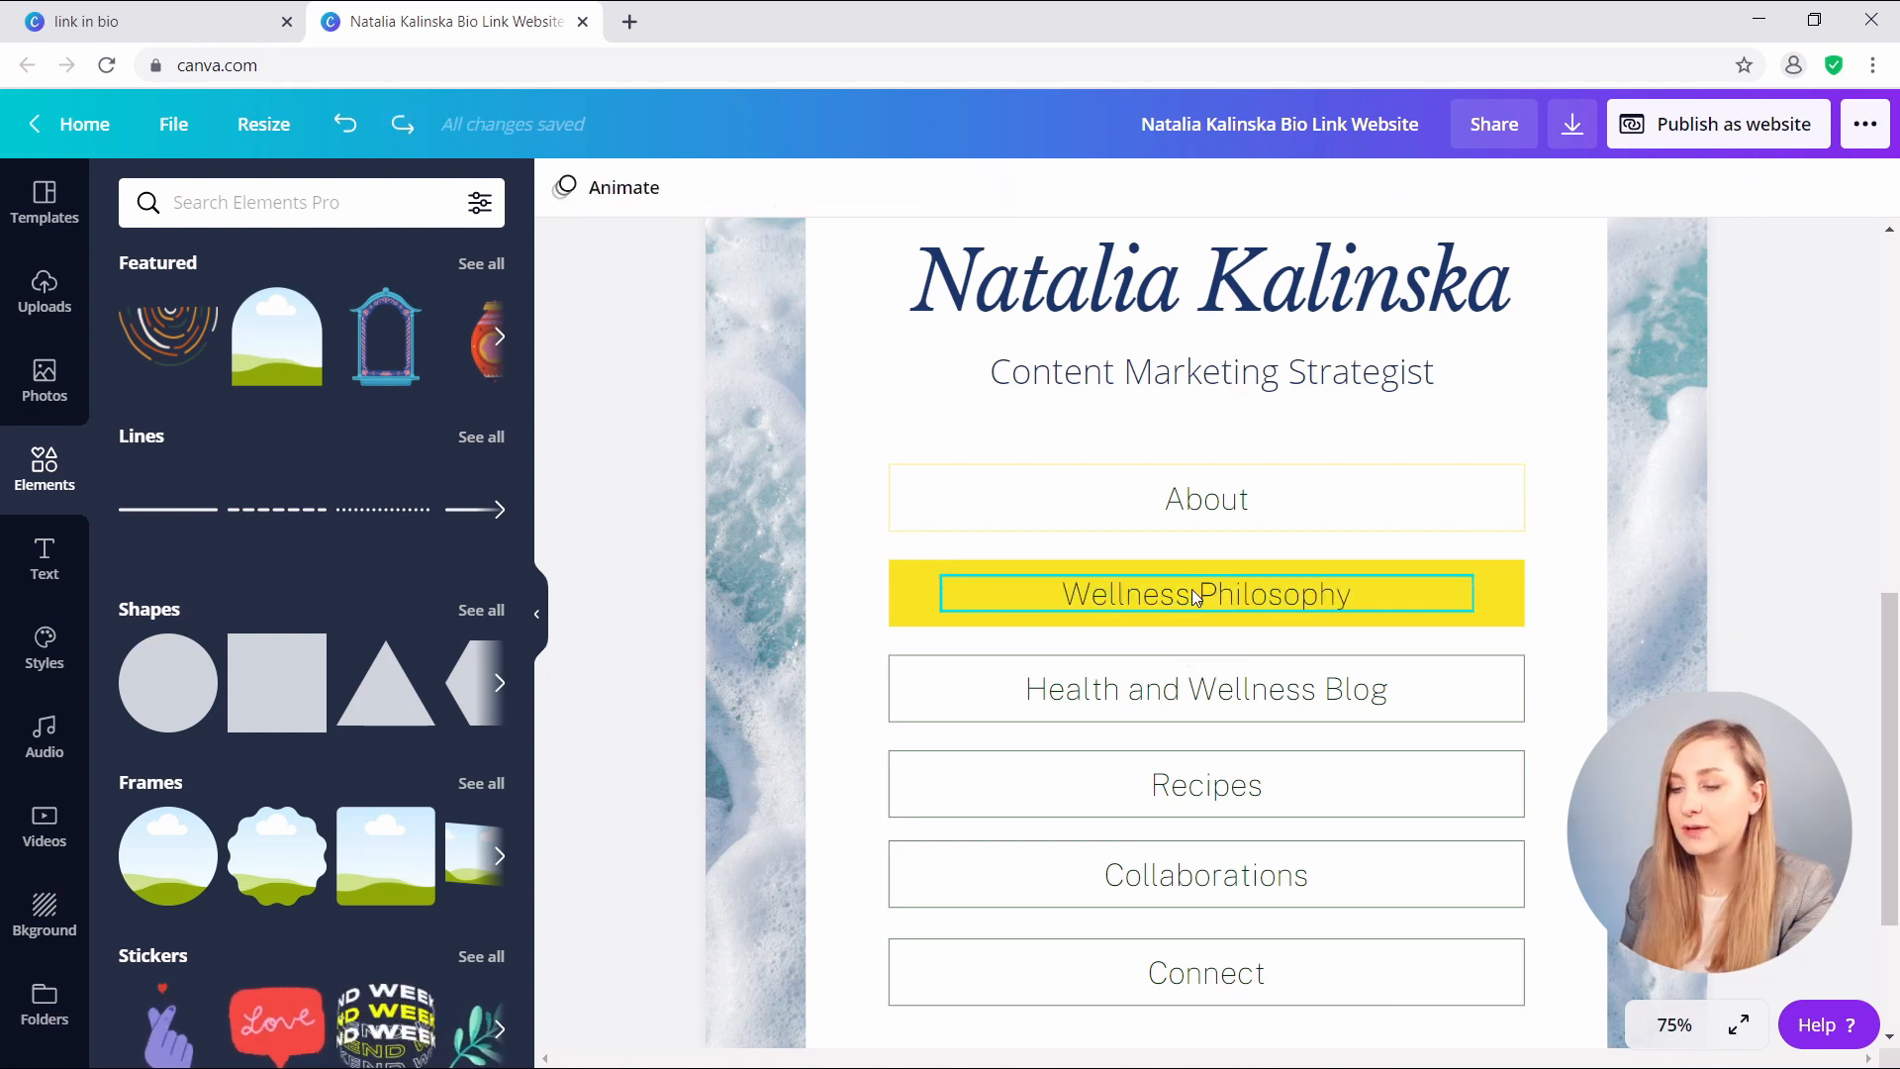
pyautogui.click(1192, 592)
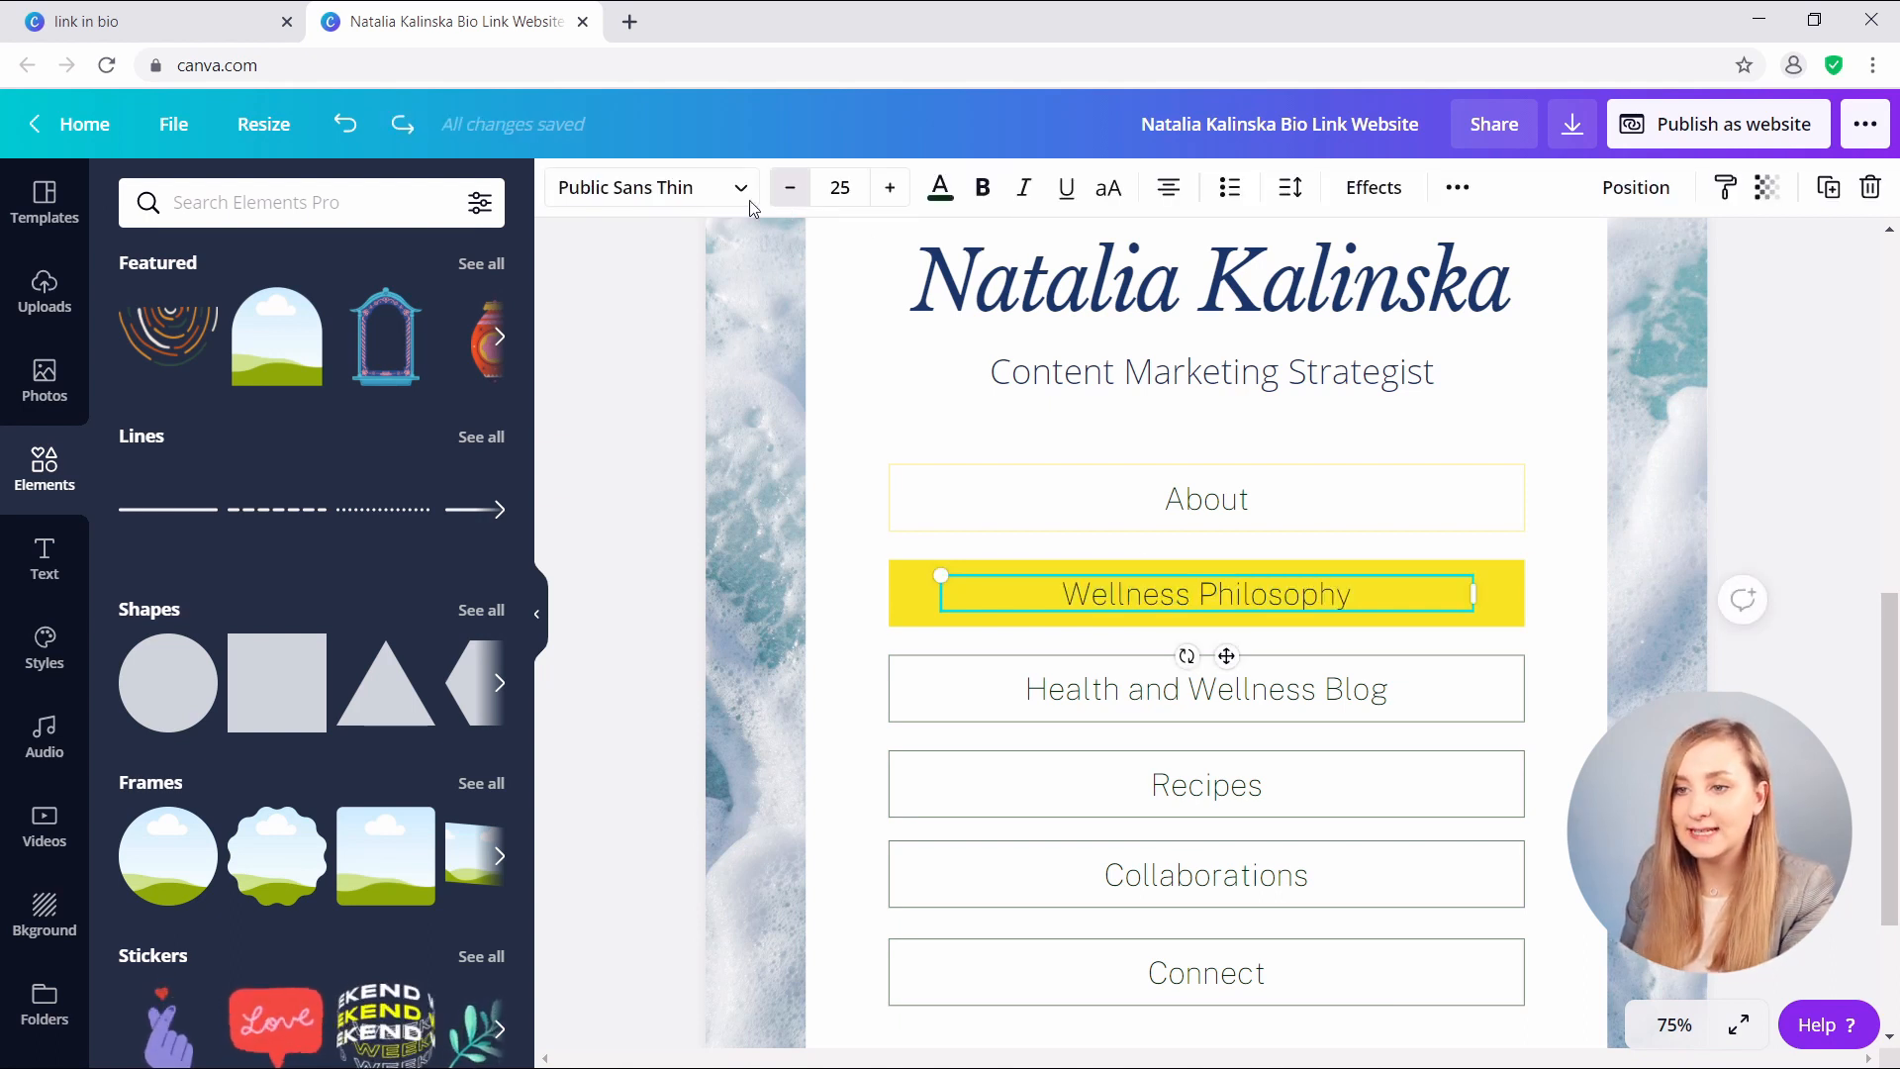
pyautogui.click(643, 188)
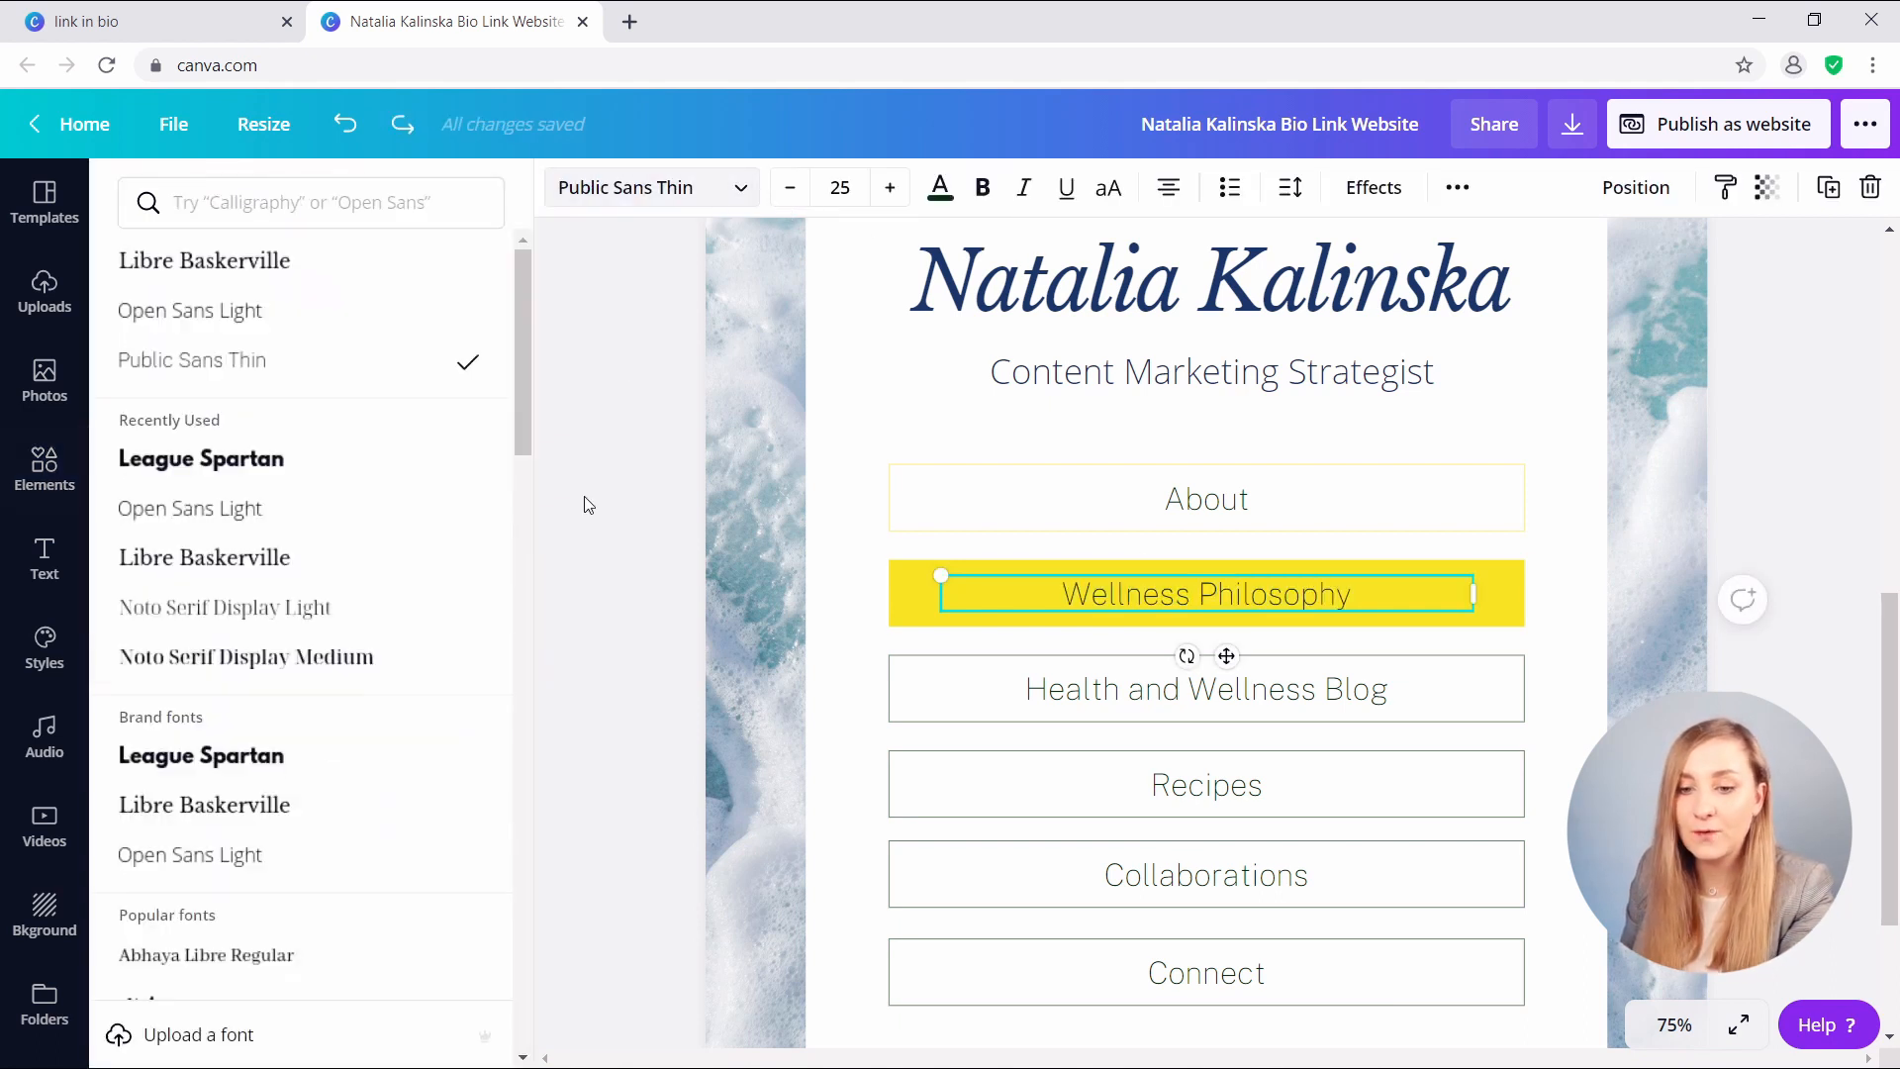
pyautogui.click(225, 756)
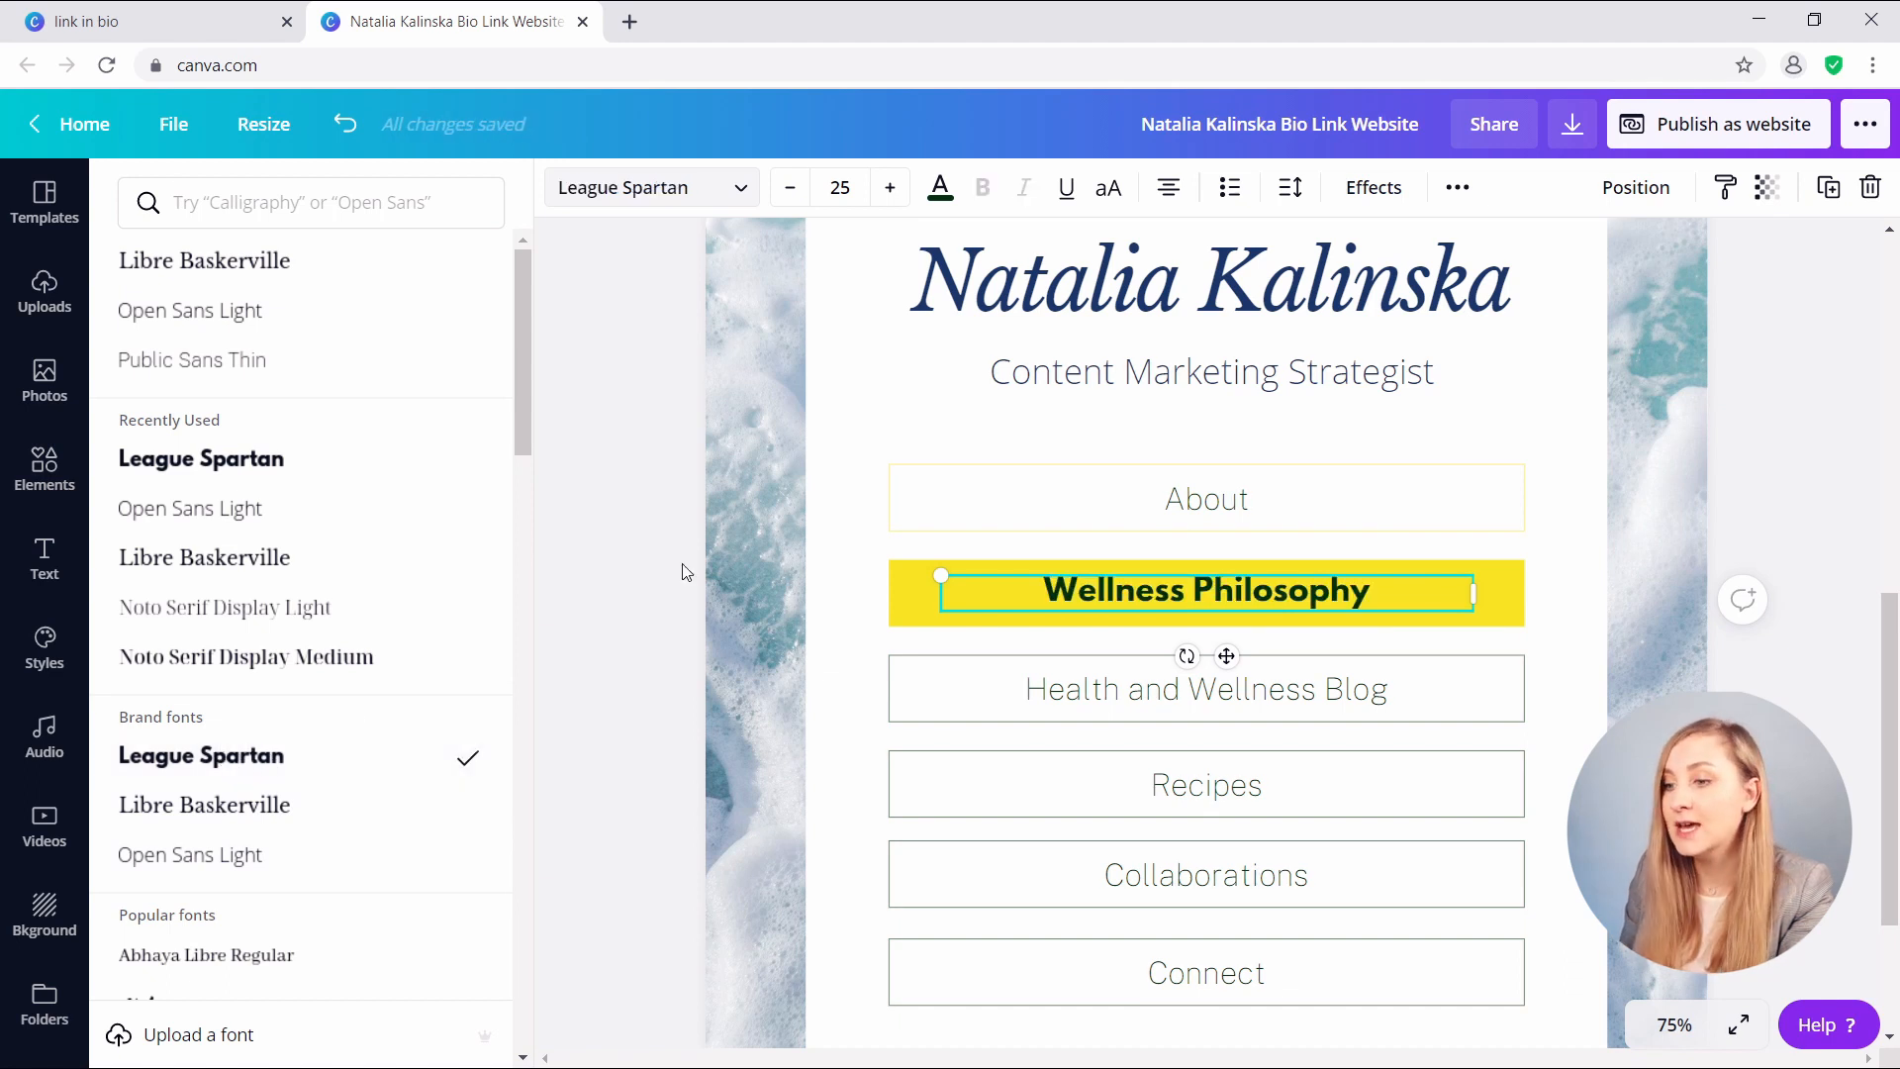
pyautogui.click(1106, 190)
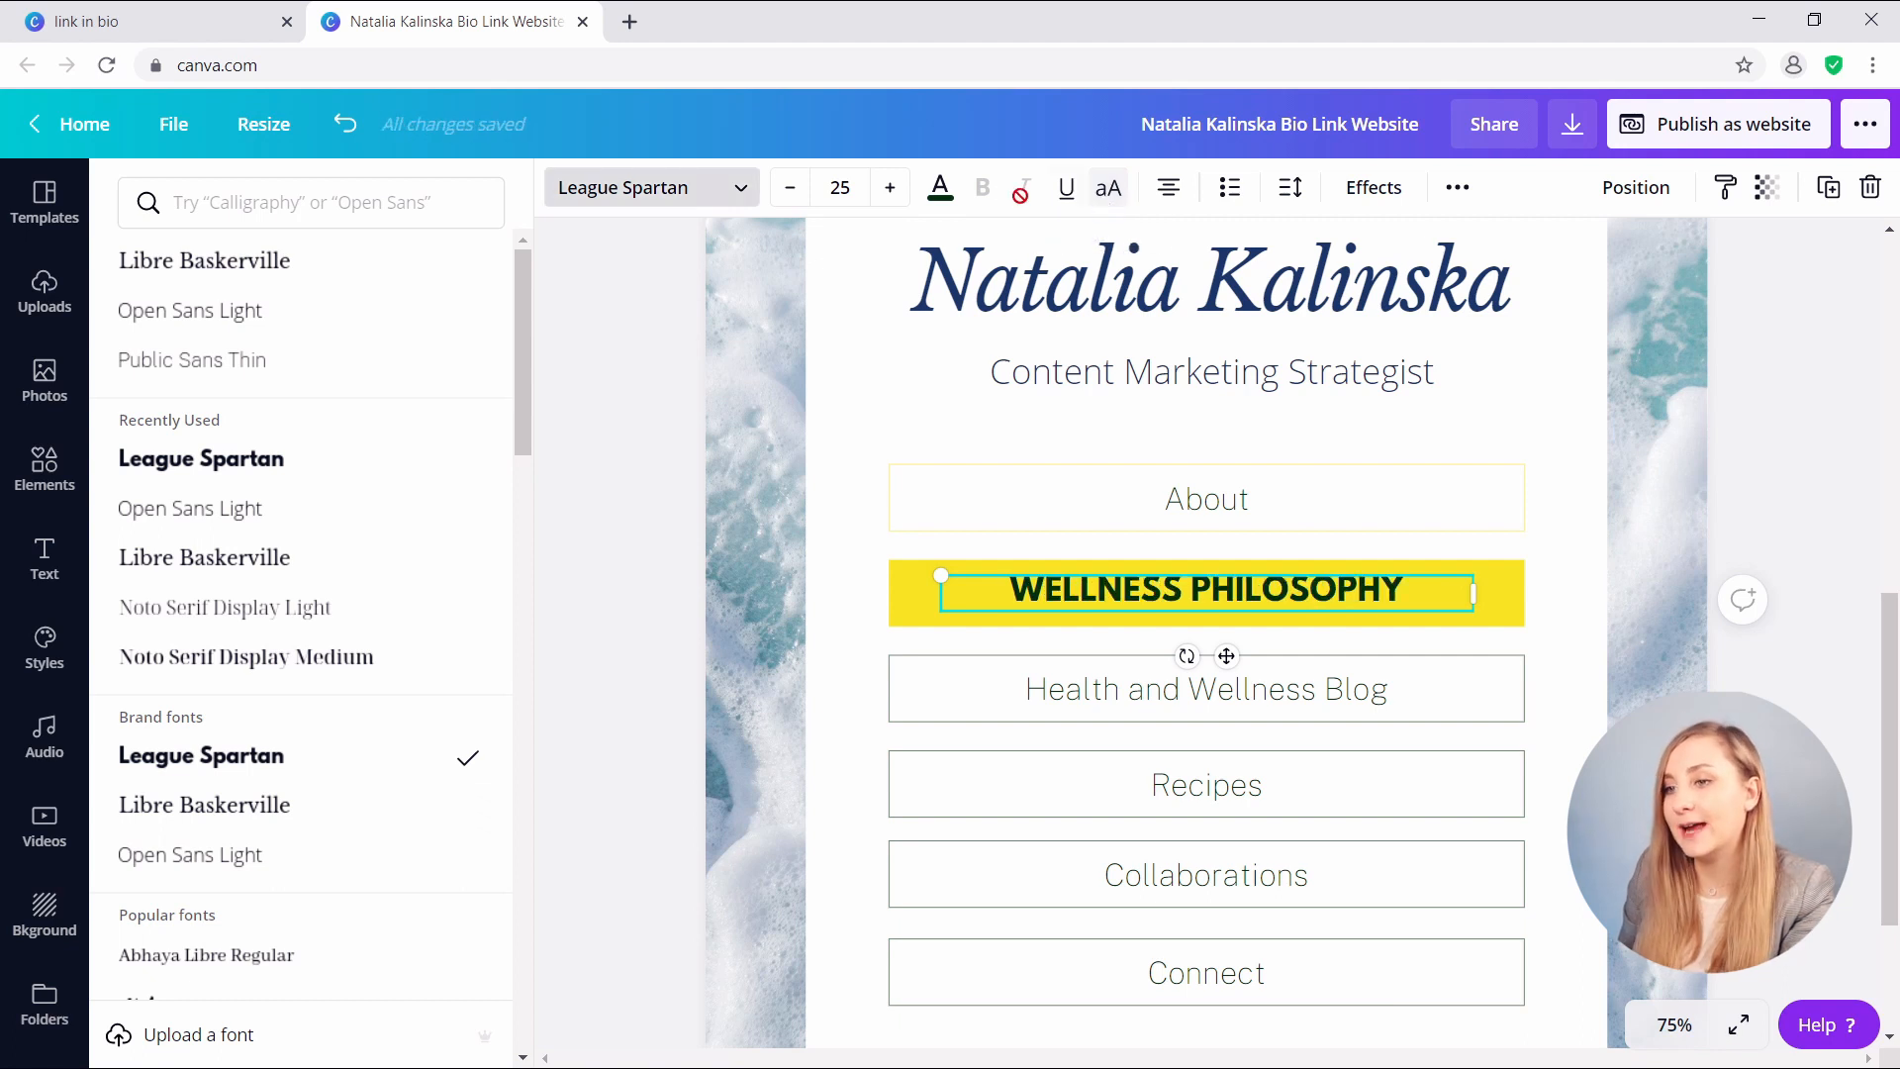
pyautogui.click(940, 188)
pyautogui.click(359, 461)
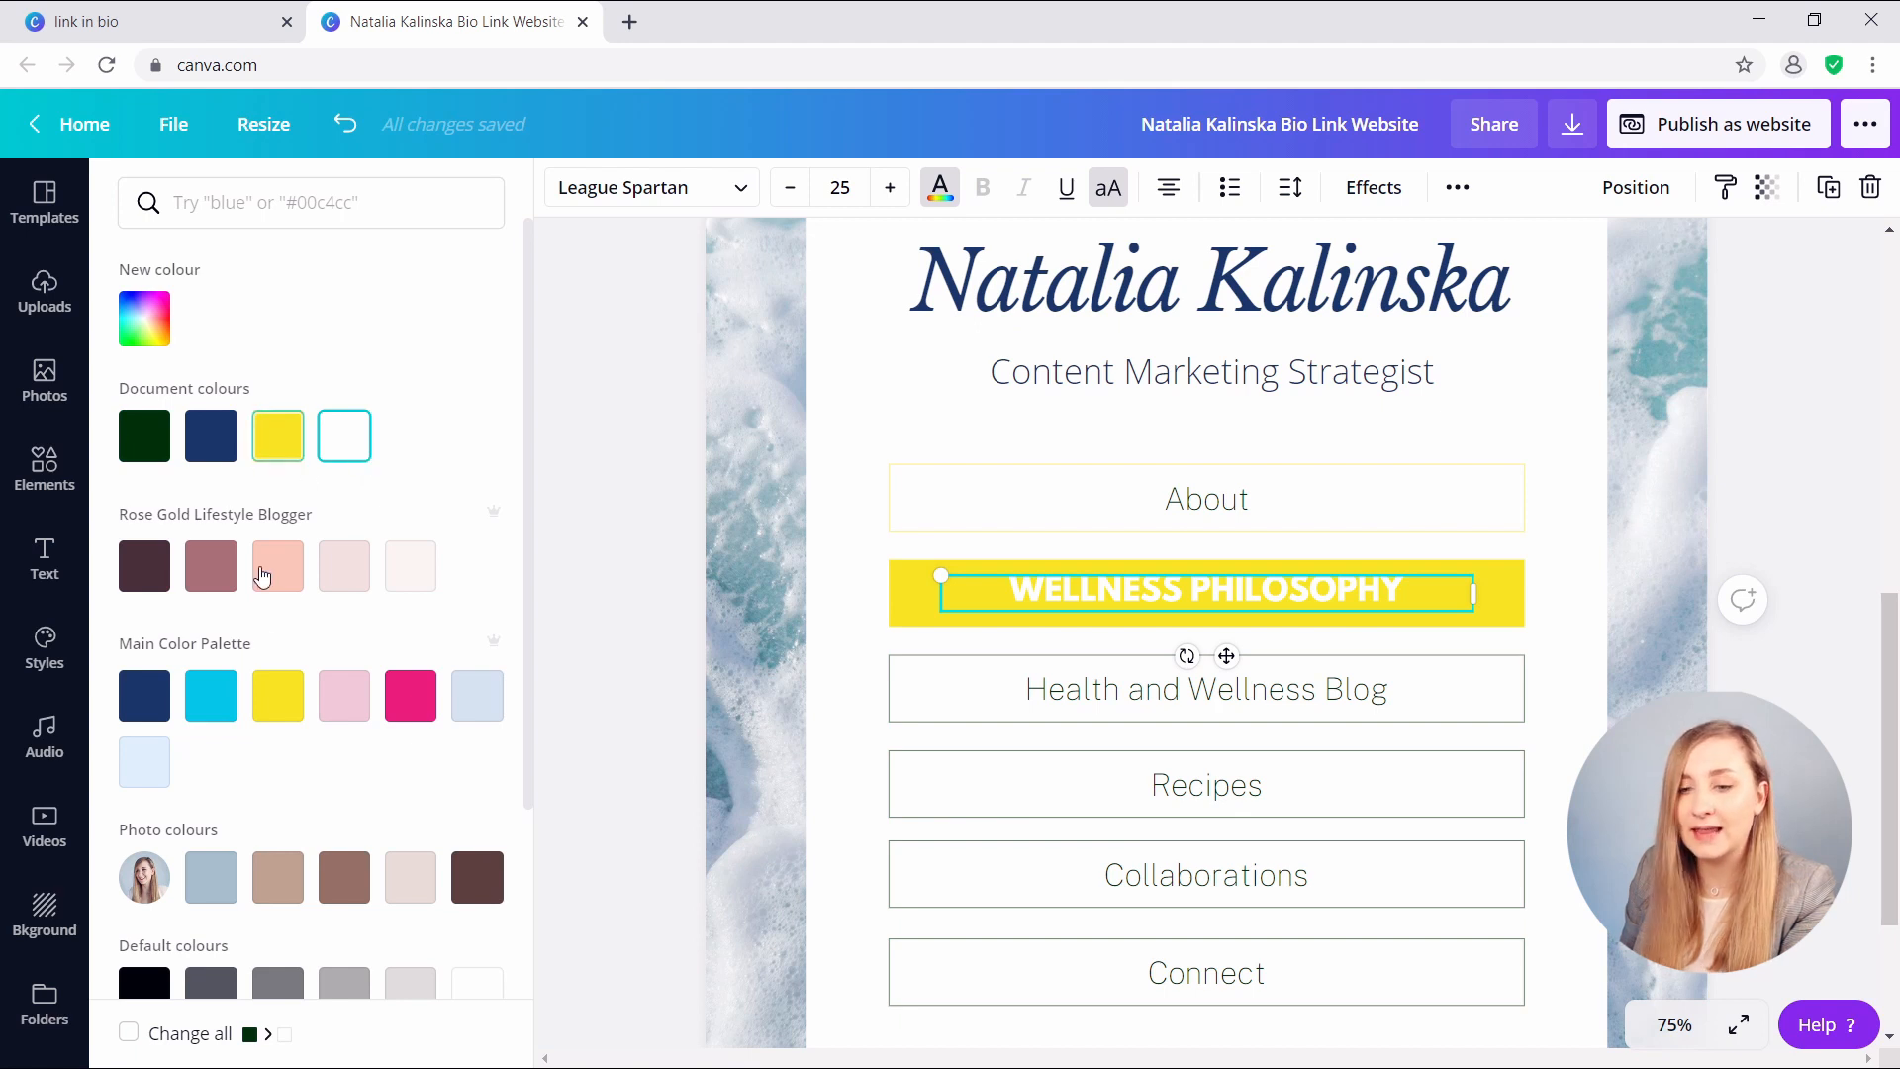
pyautogui.click(207, 696)
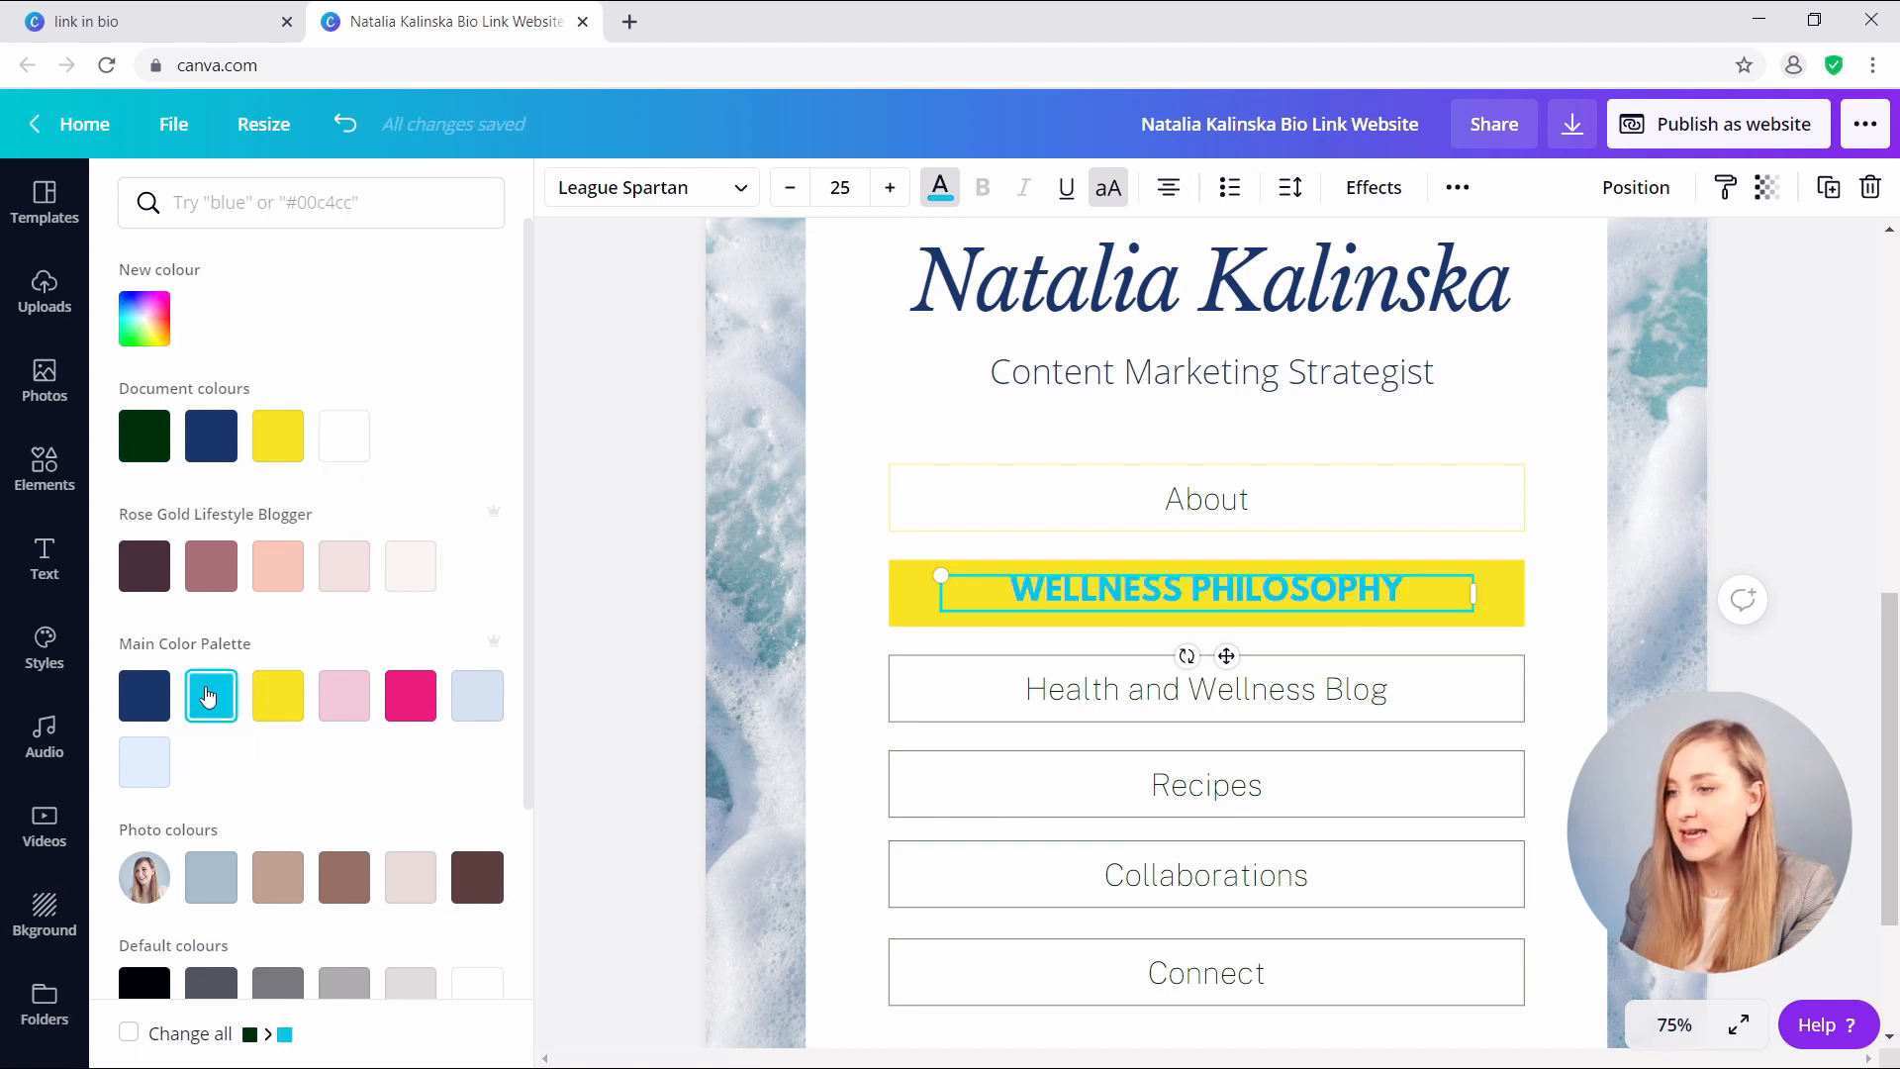
pyautogui.click(154, 697)
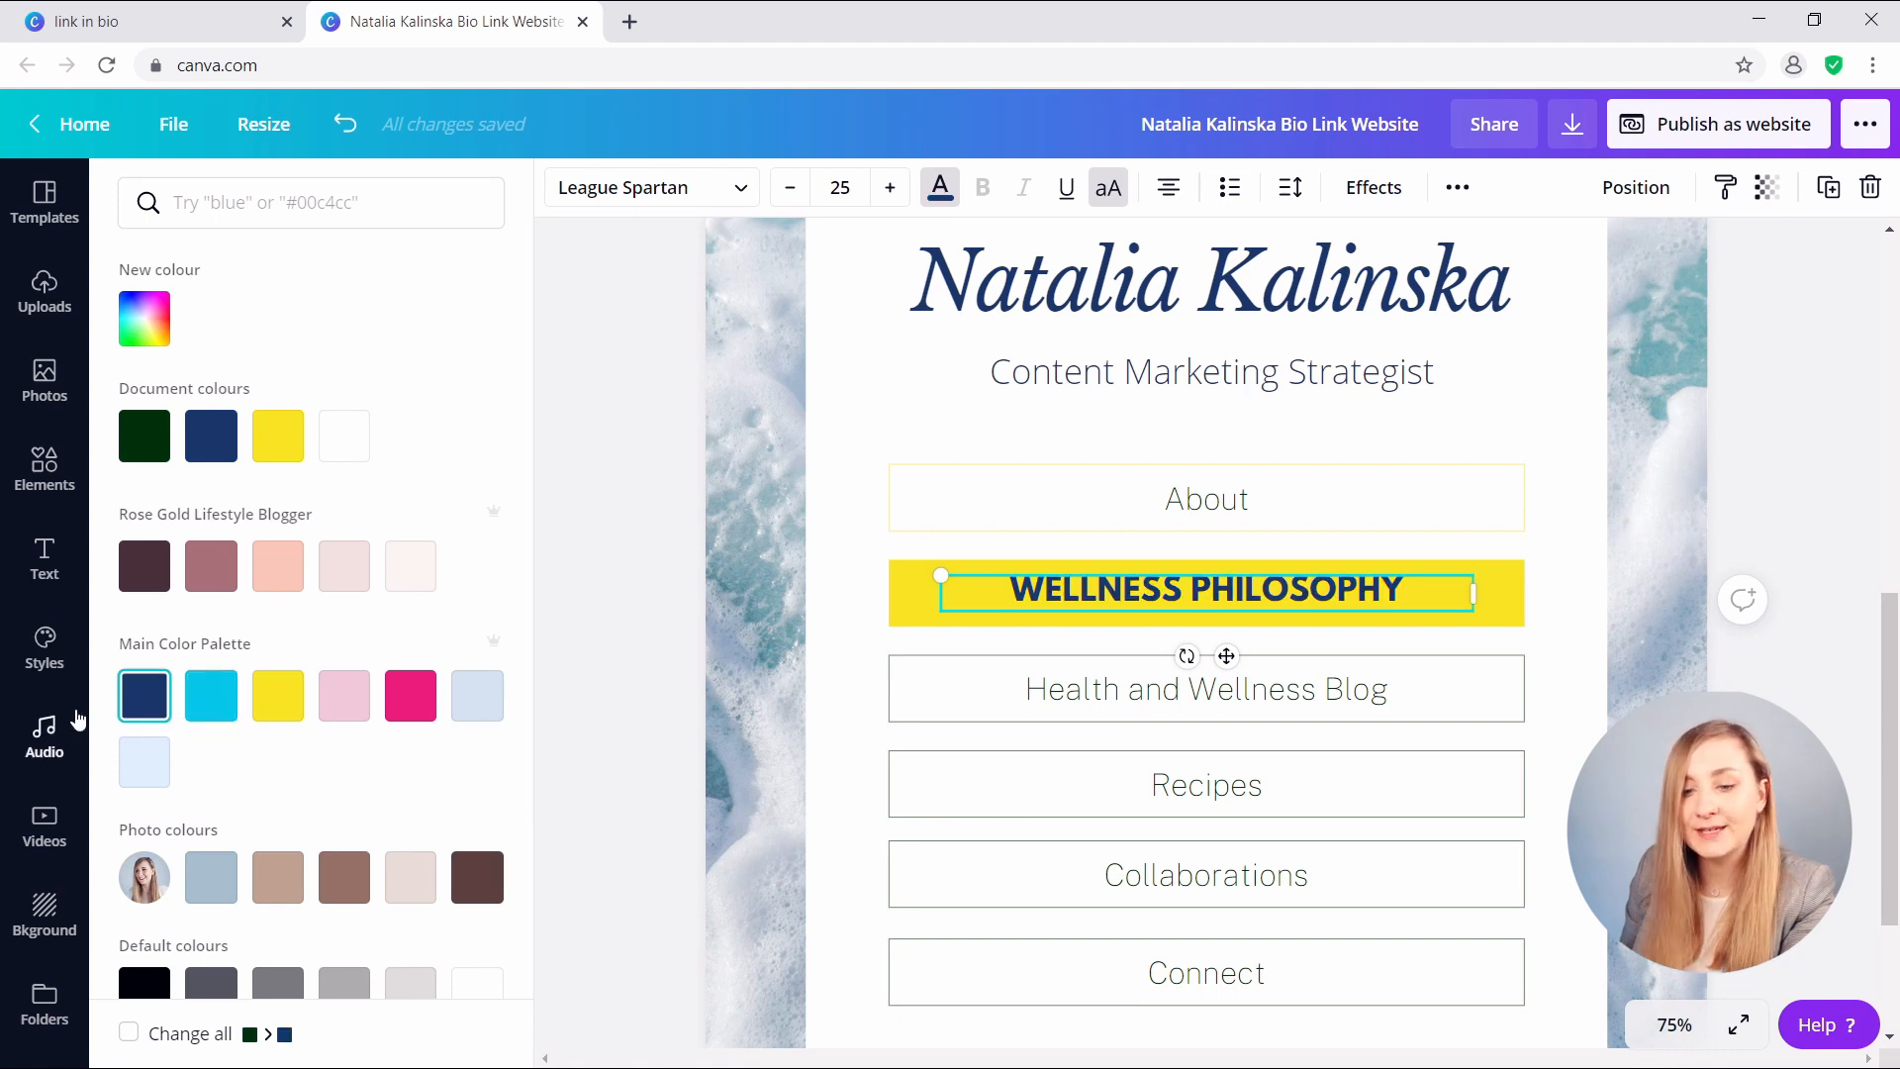
pyautogui.click(1674, 1024)
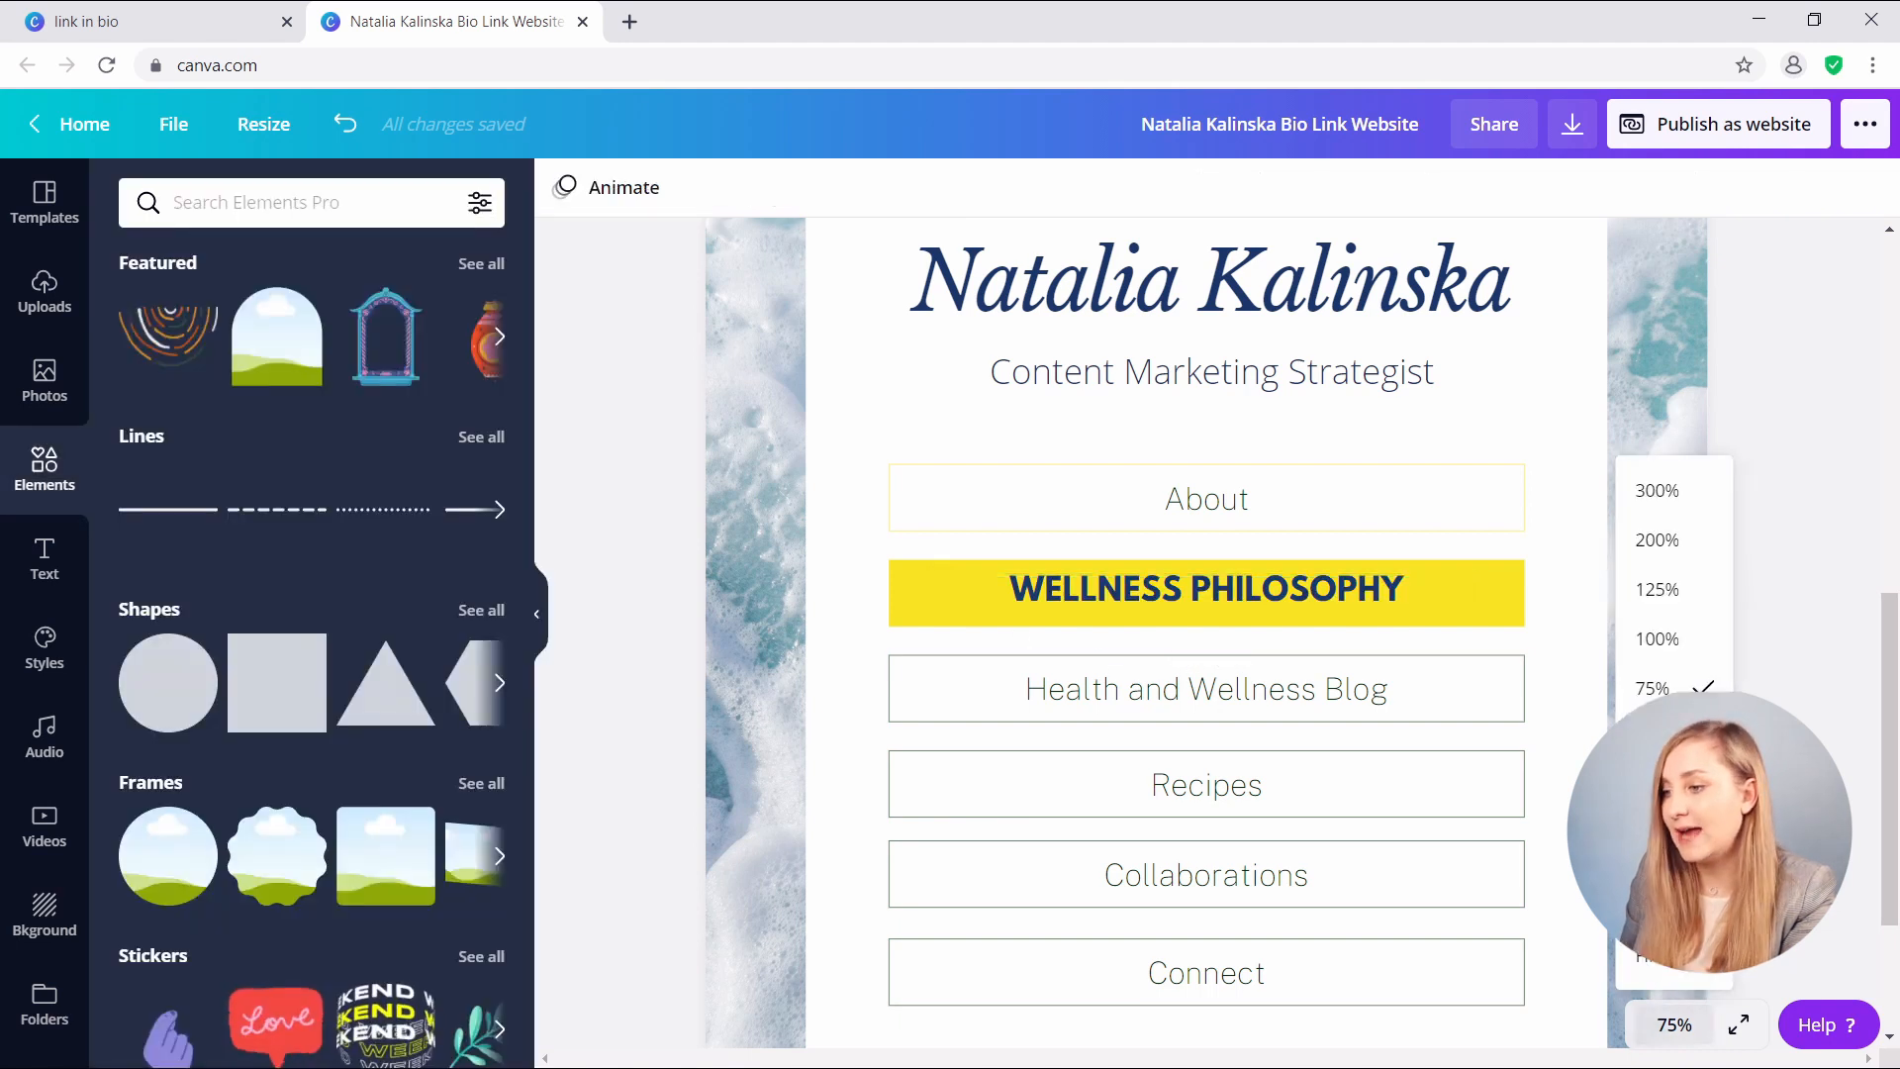
# - At 125% zoom, enlarge the WELLNESS PHILOSOPHY text to size 26 and centre it on the bar
pyautogui.click(1656, 589)
pyautogui.click(1092, 594)
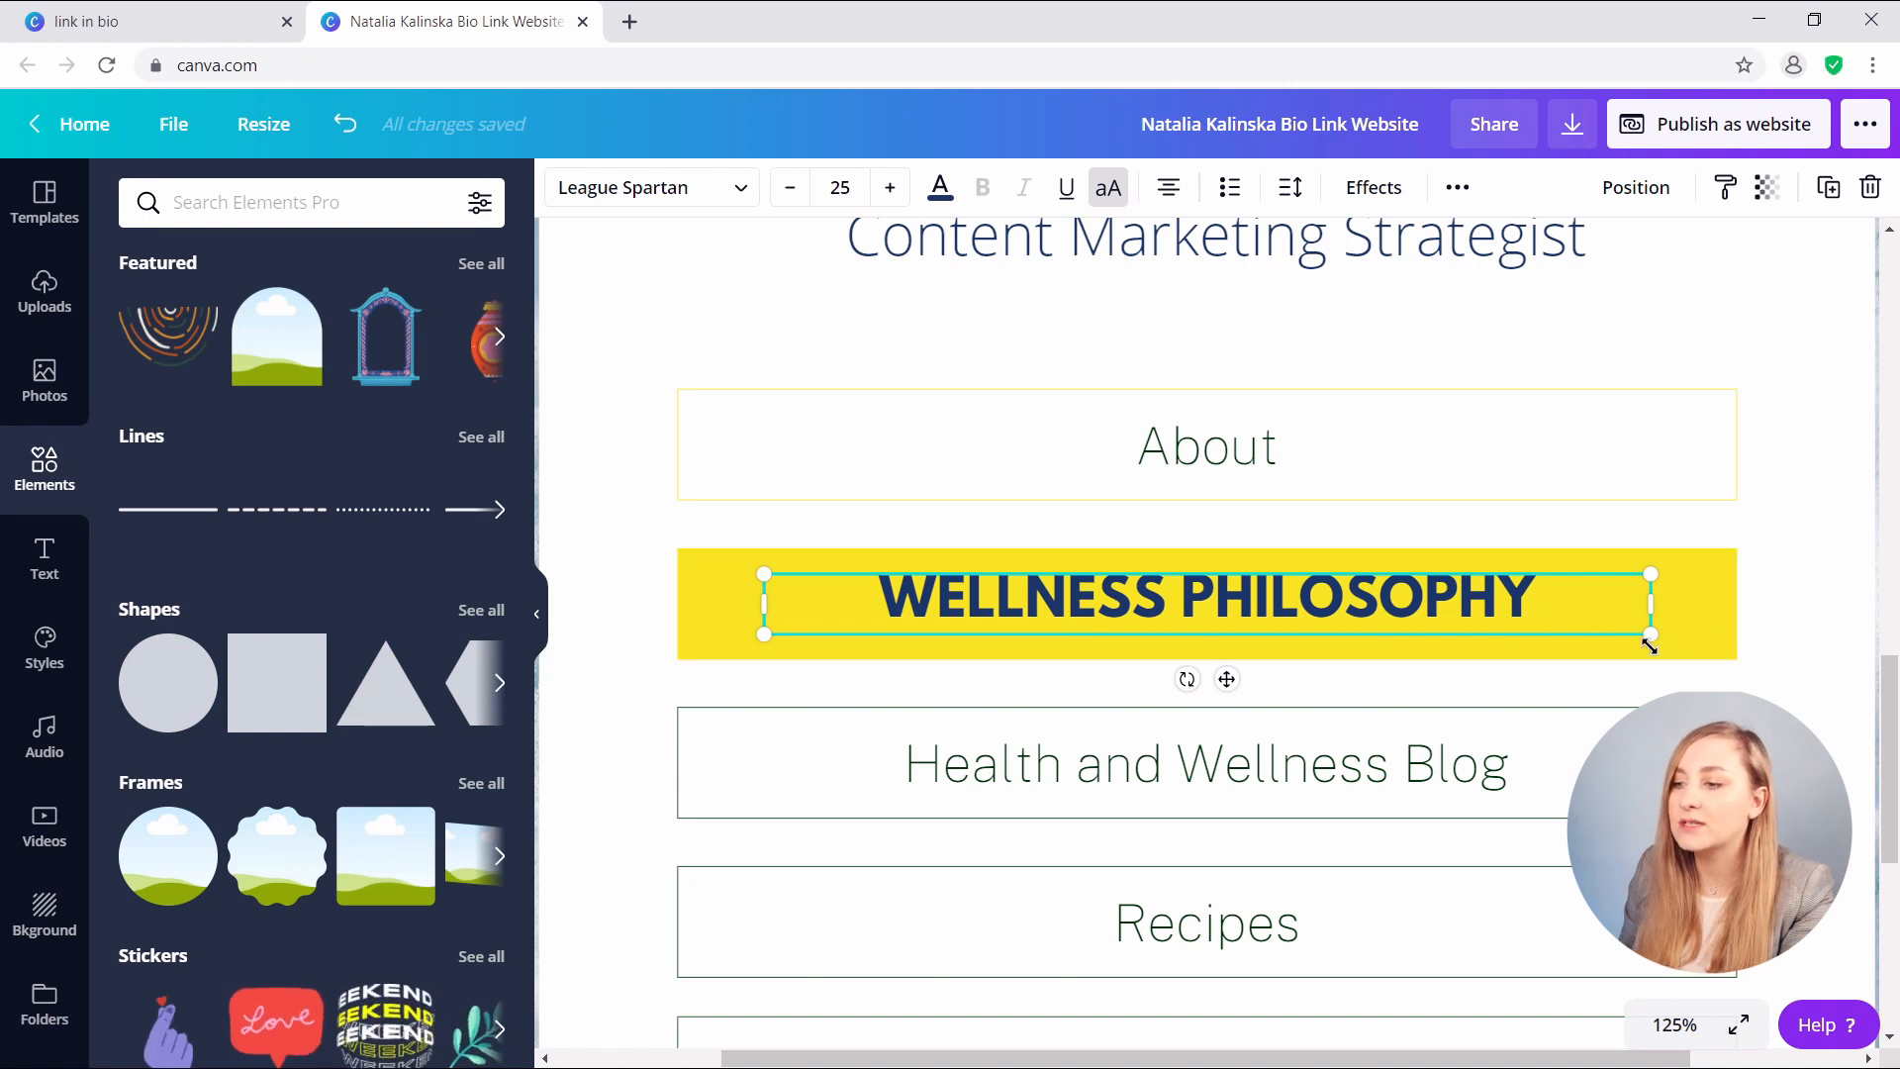
pyautogui.moveTo(1650, 635); pyautogui.dragTo(1687, 661)
pyautogui.moveTo(1238, 592); pyautogui.dragTo(1219, 592)
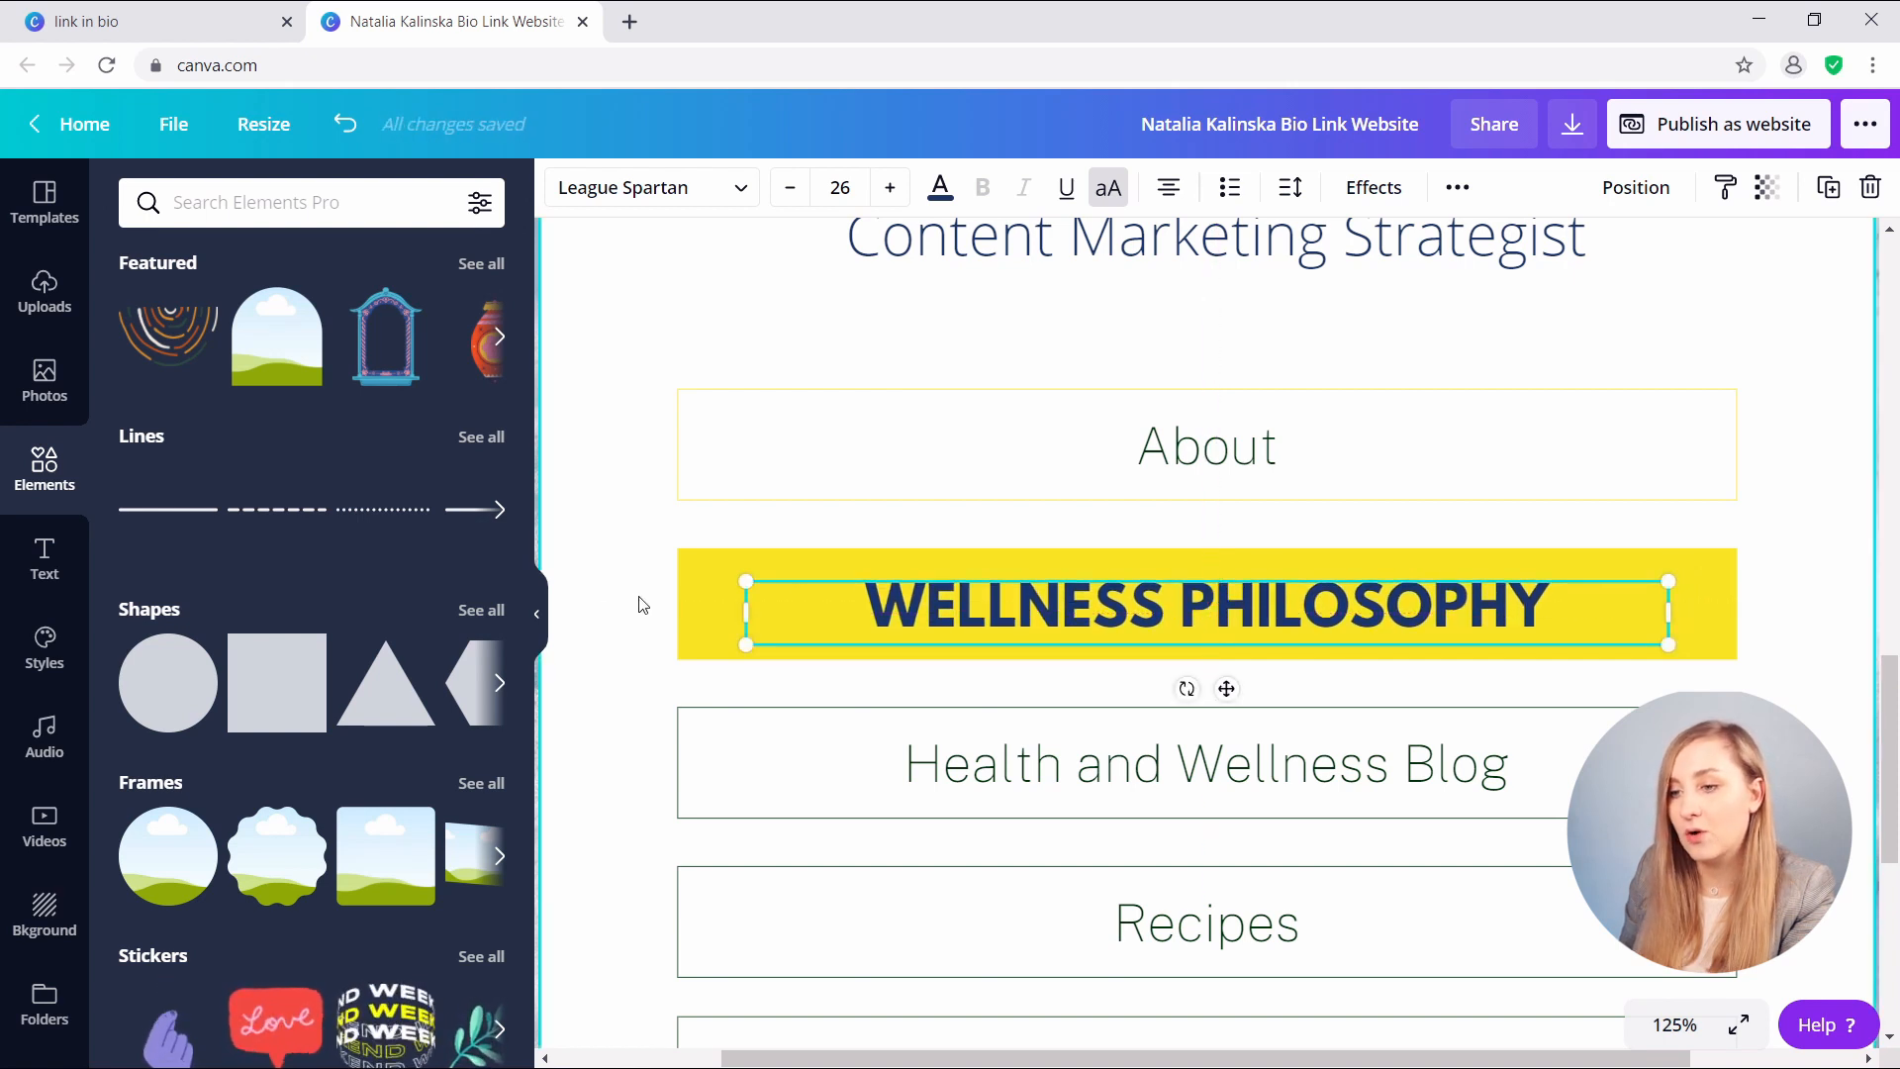
pyautogui.click(692, 611)
pyautogui.click(1049, 625)
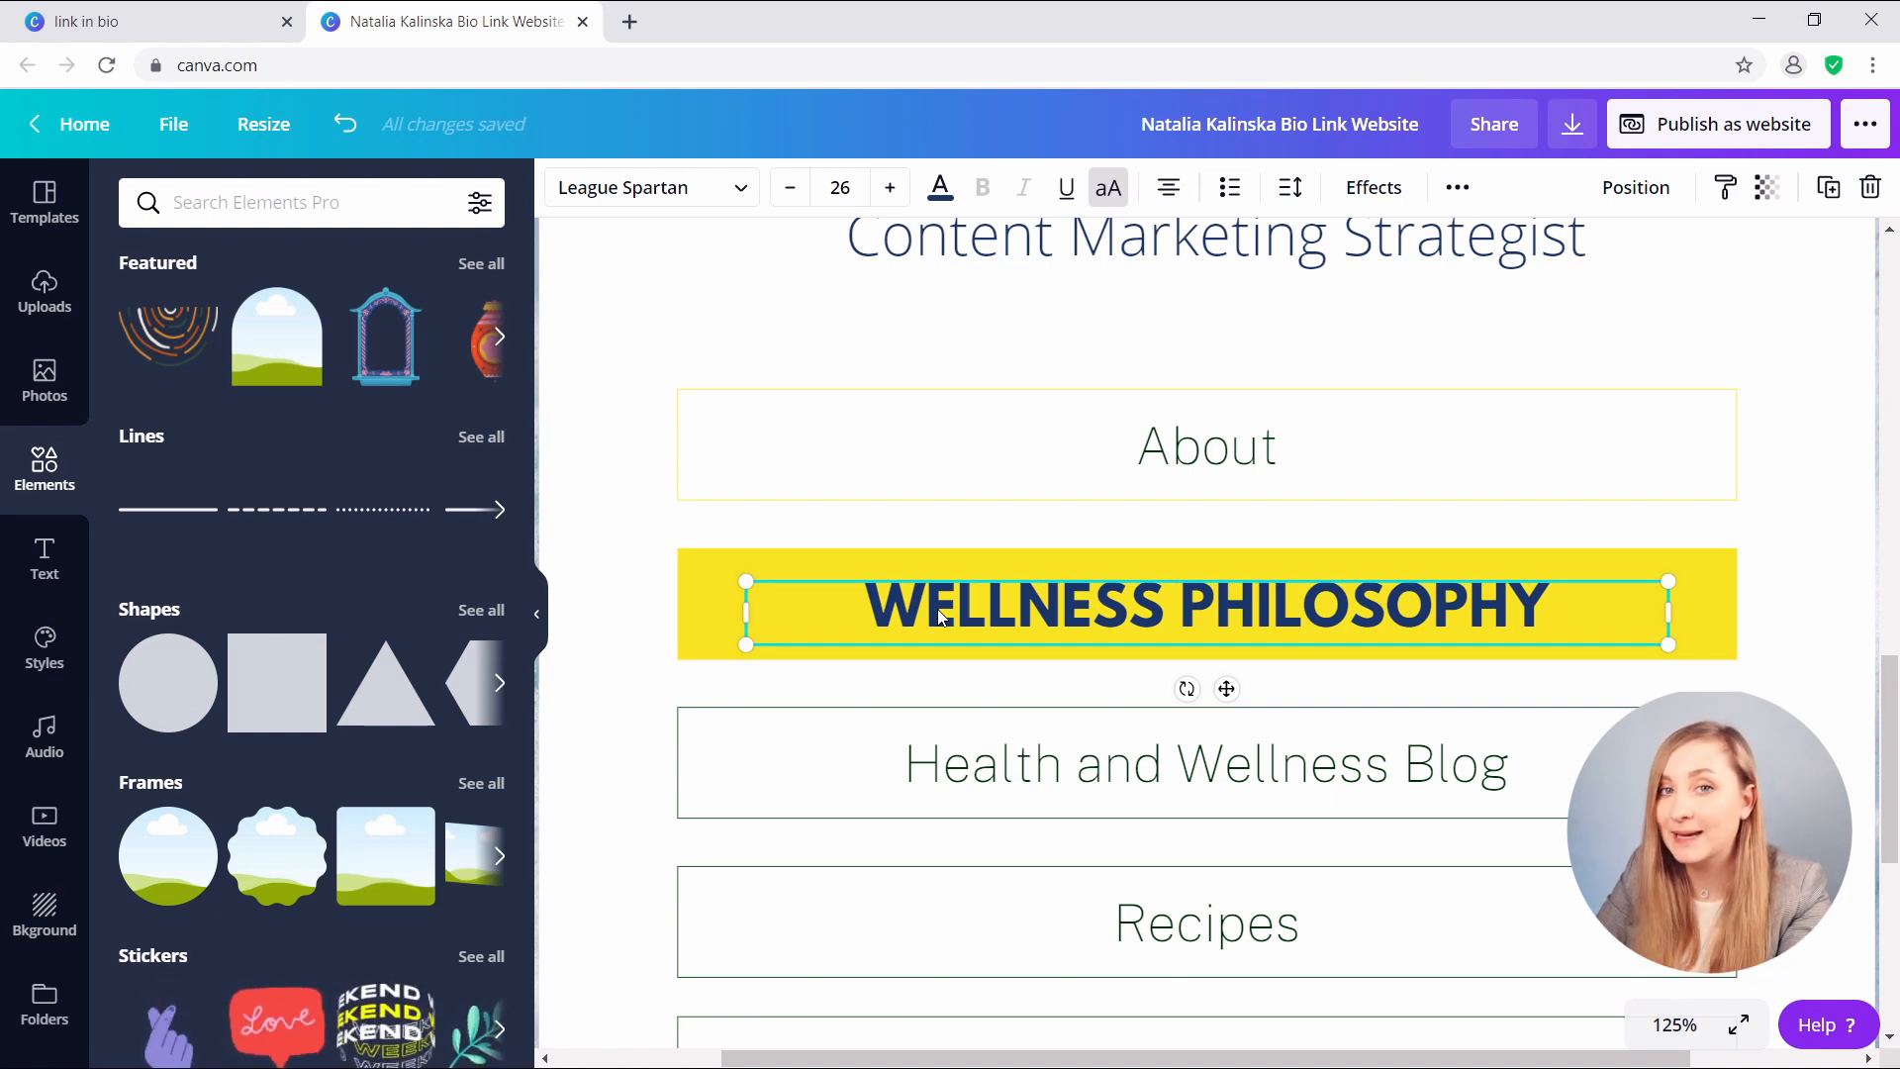
pyautogui.press('Up')
pyautogui.press('Up')
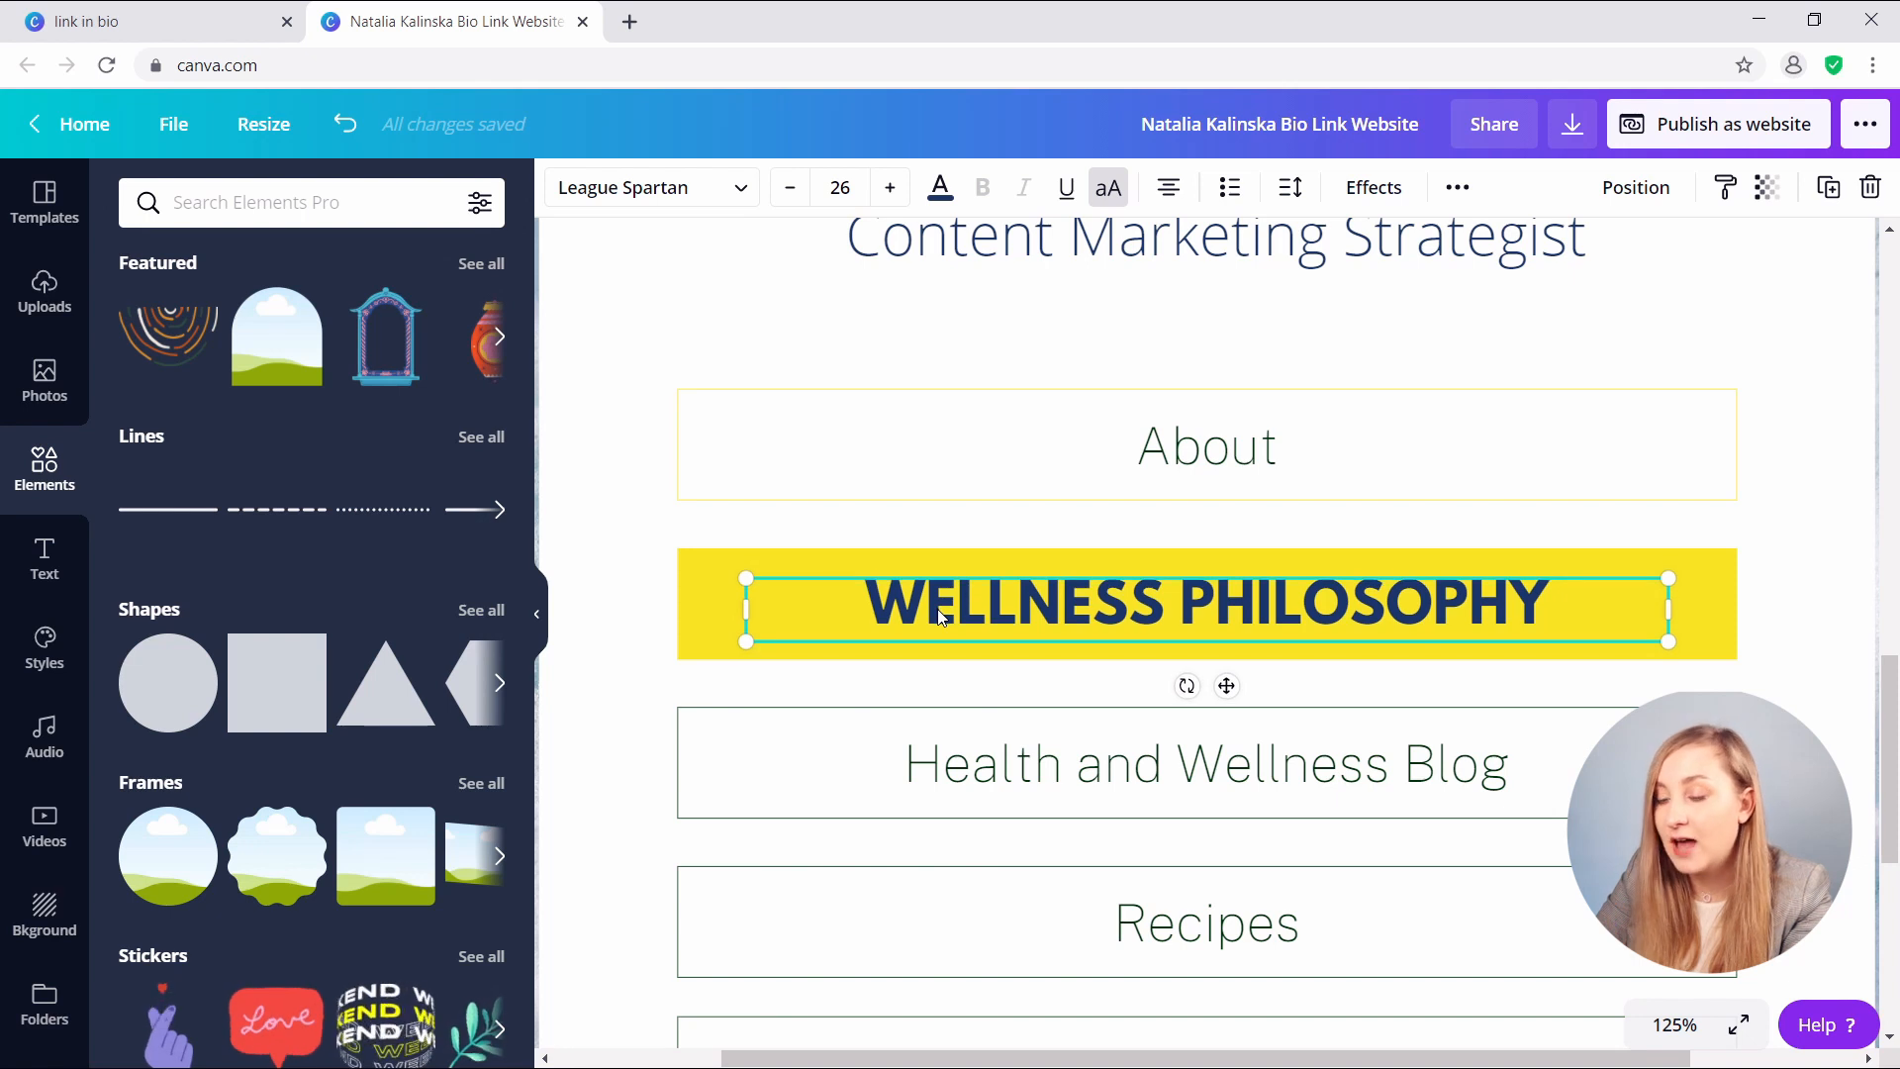
pyautogui.press('Down')
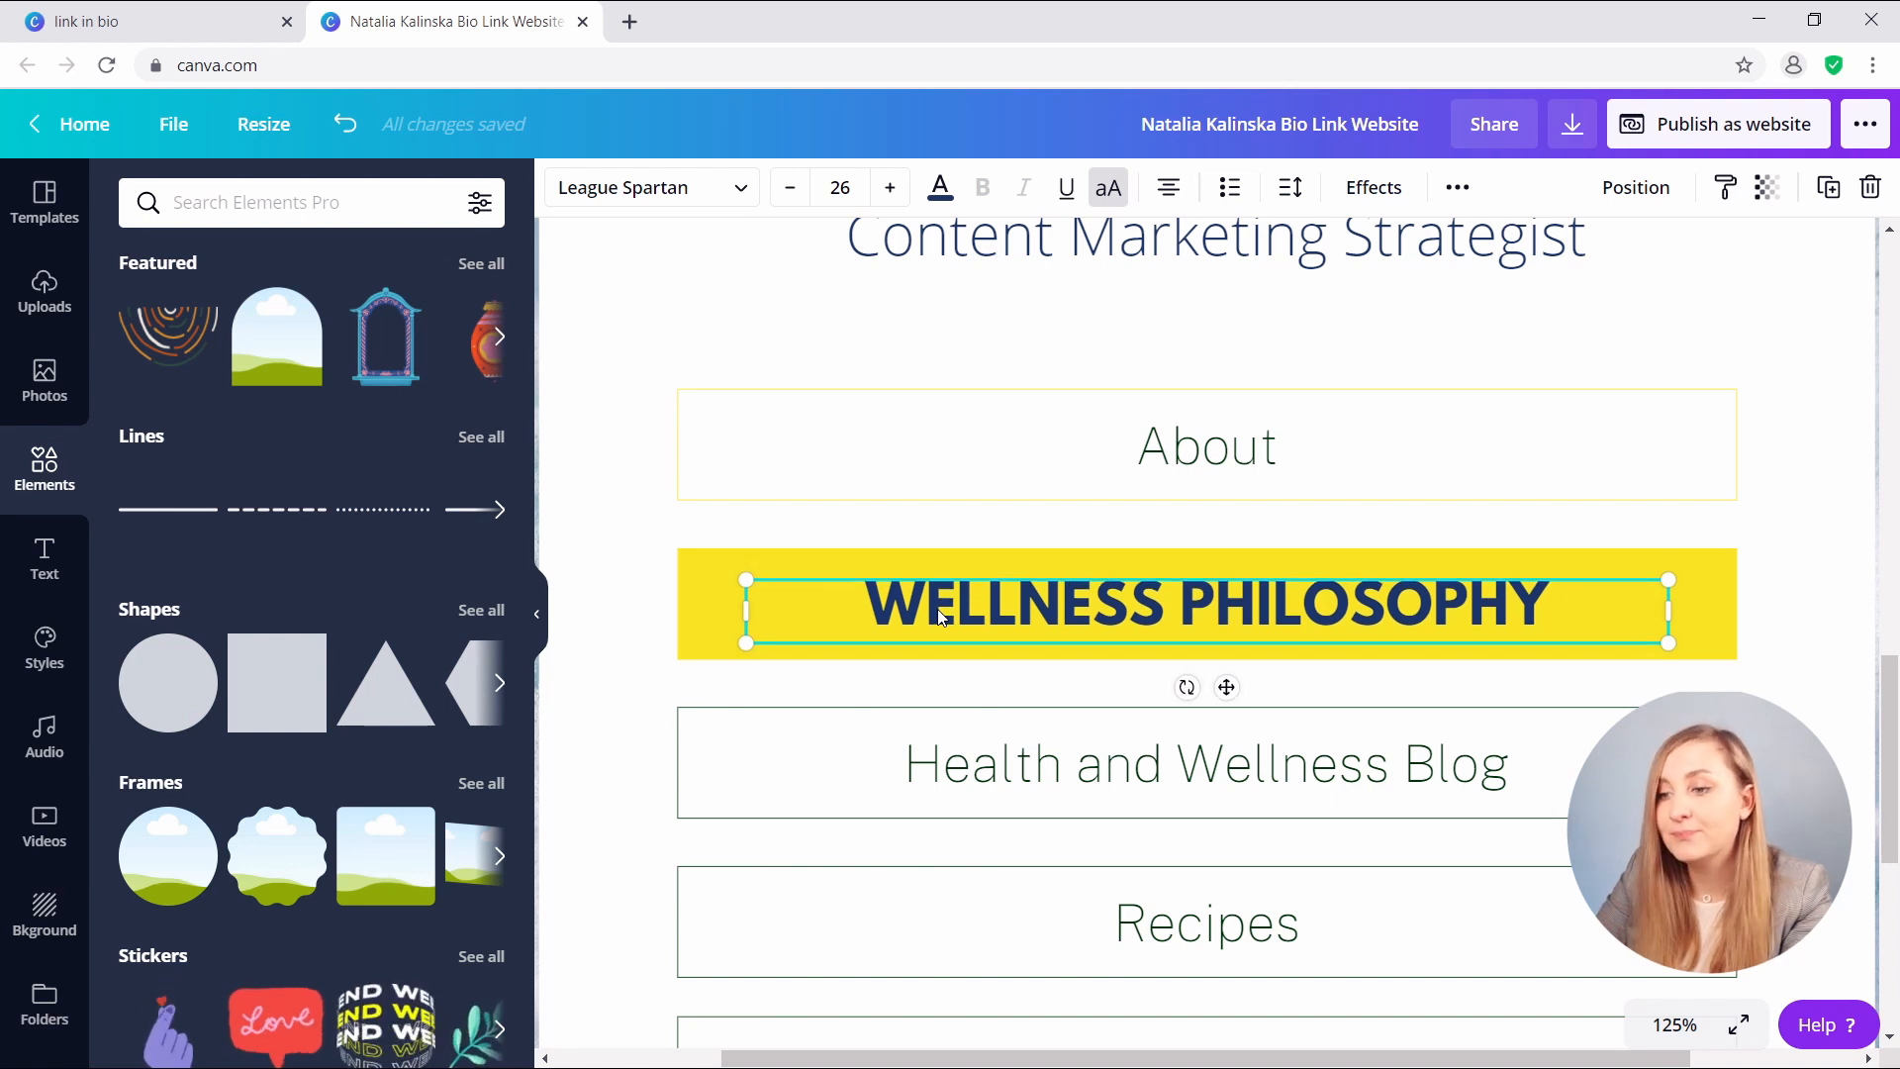
pyautogui.click(603, 614)
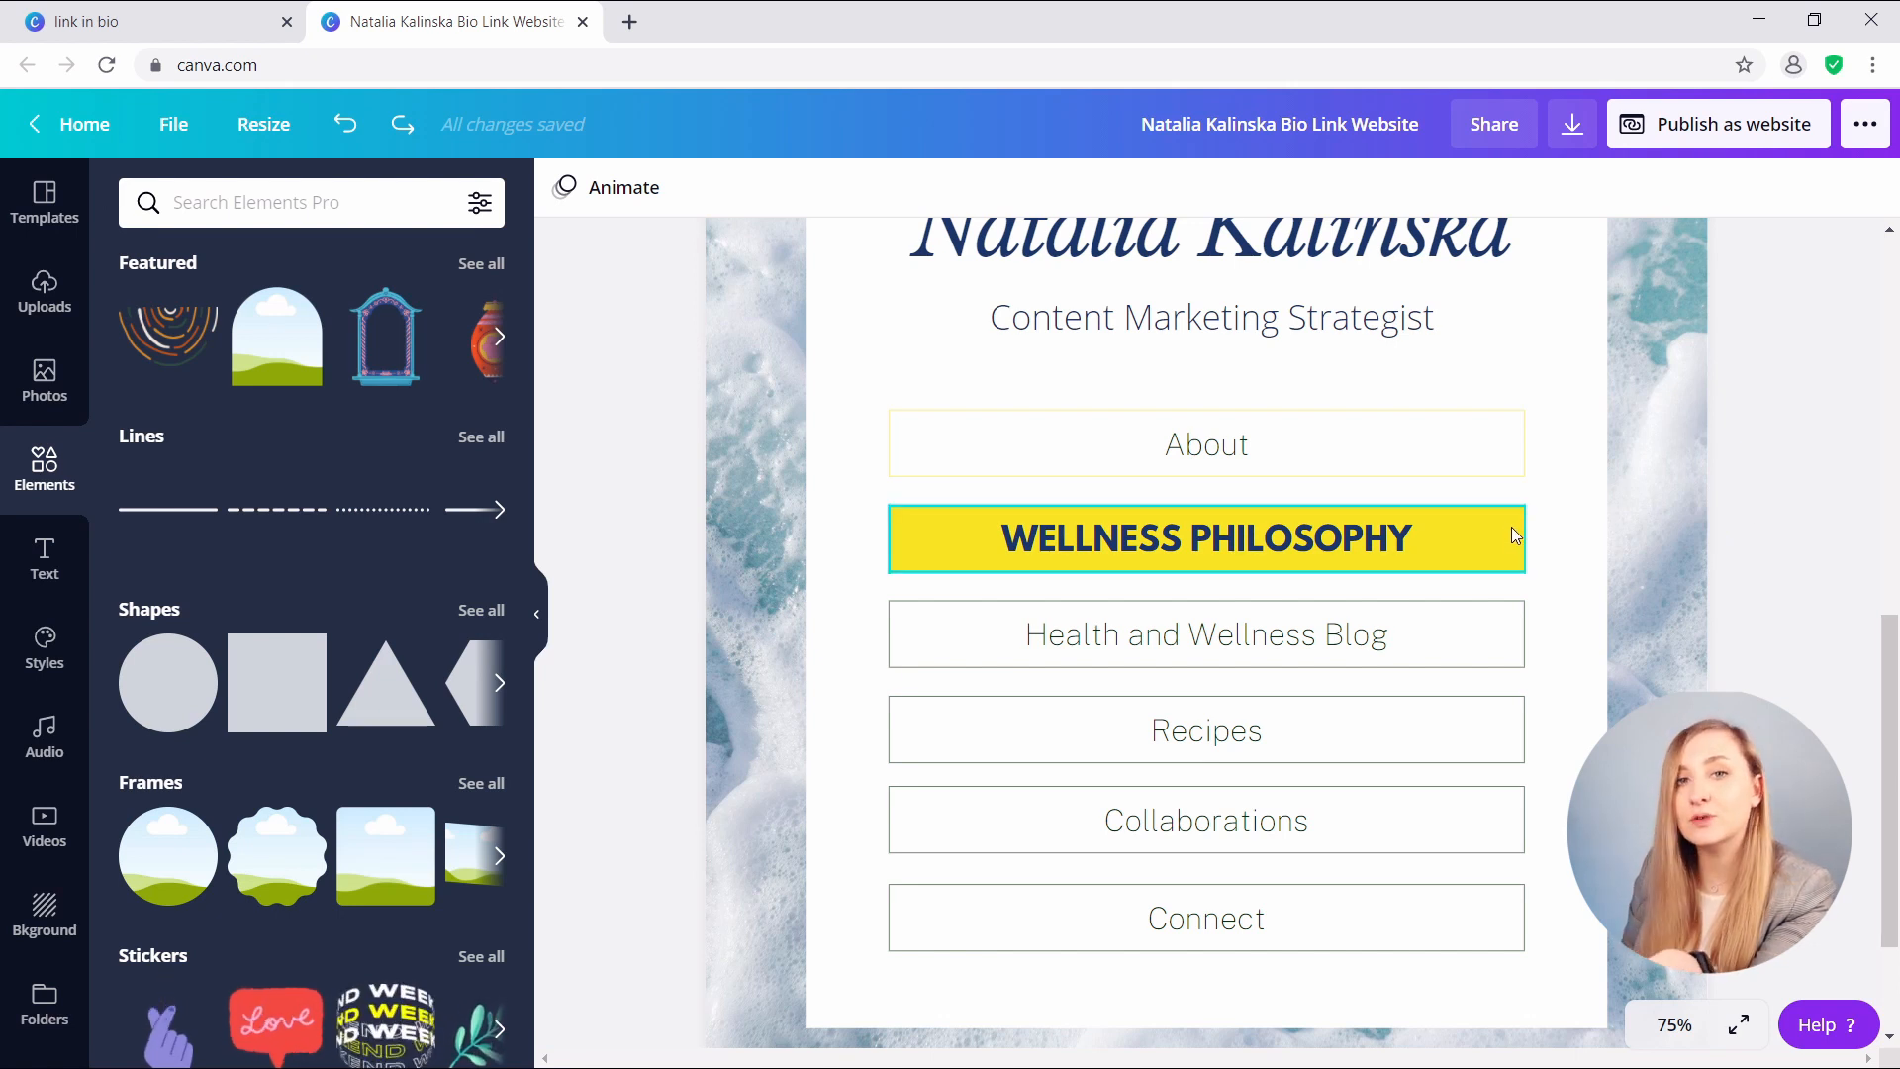
# - Group the yellow bar and the WELLNESS PHILOSOPHY text into one button
pyautogui.moveTo(1807, 503); pyautogui.dragTo(1756, 540)
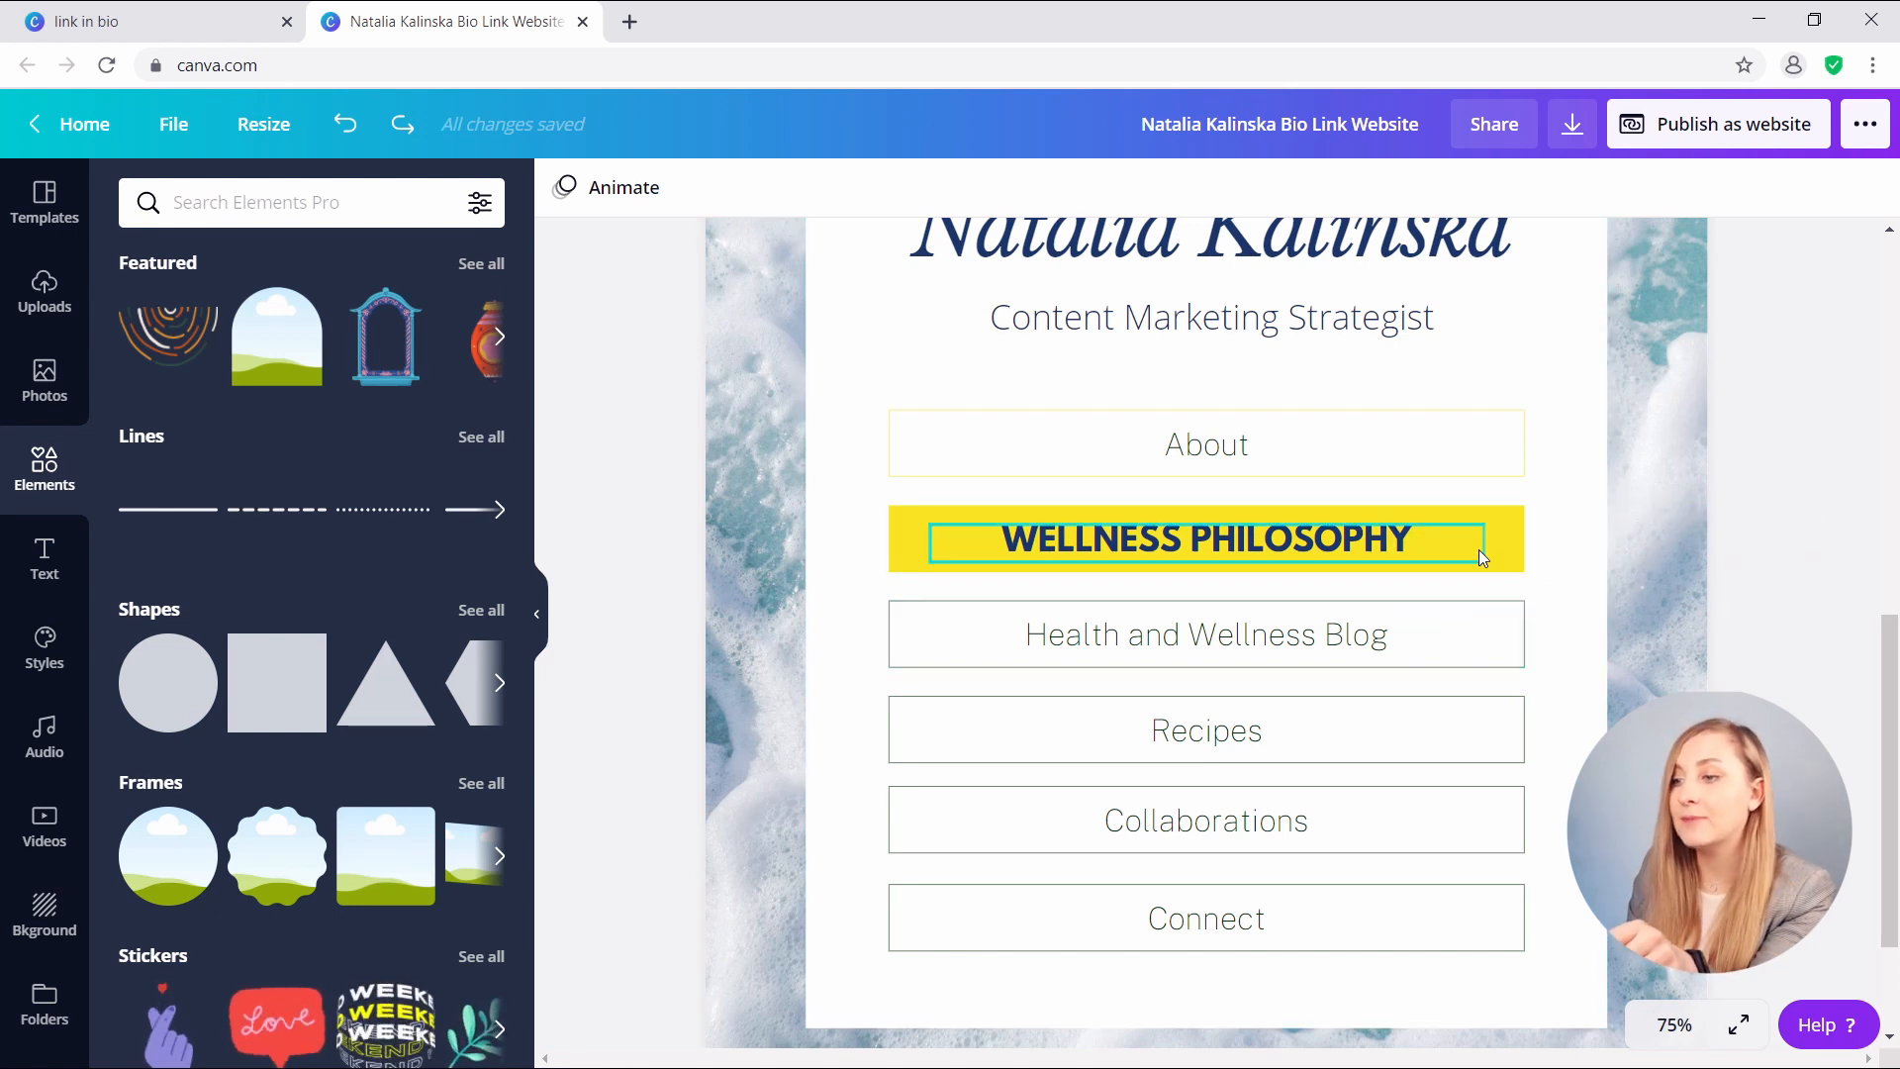
pyautogui.click(1504, 544)
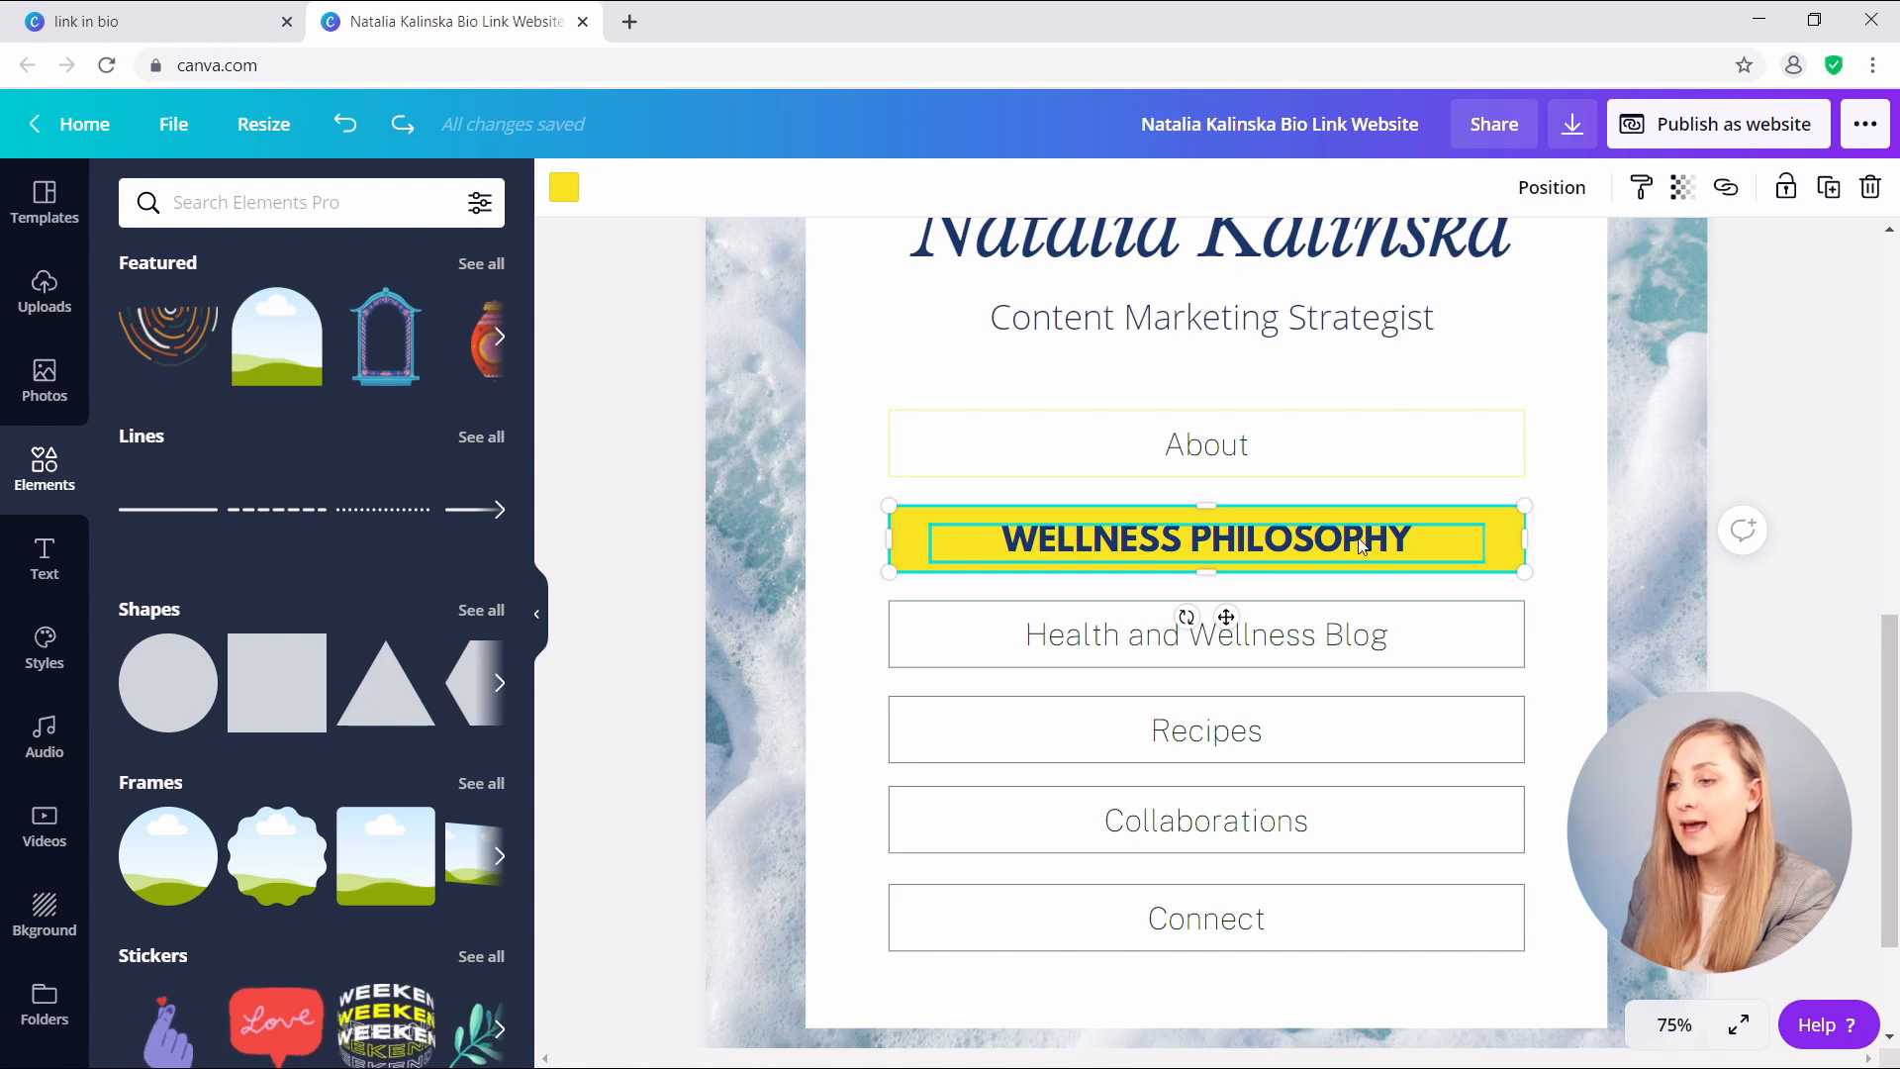
pyautogui.keyDown('shift'); pyautogui.click(1185, 542); pyautogui.keyUp('shift')
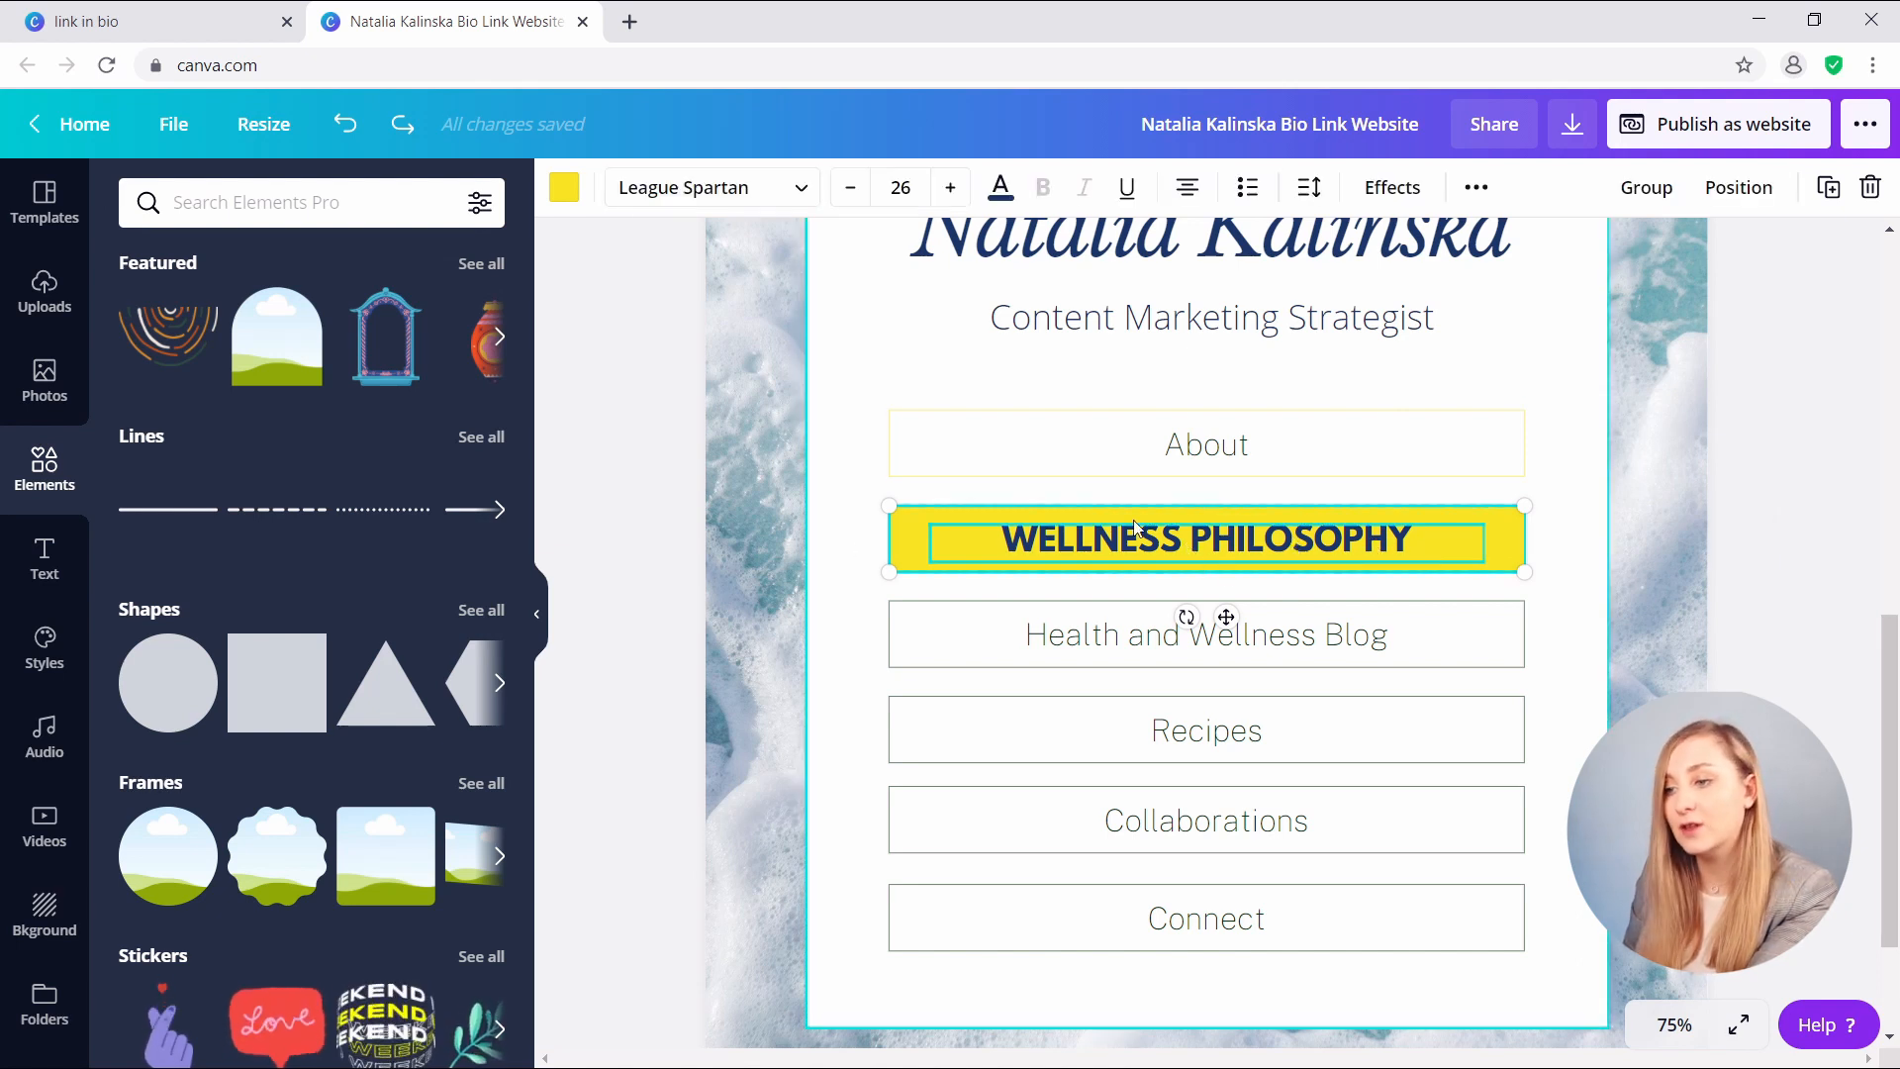
pyautogui.click(1652, 198)
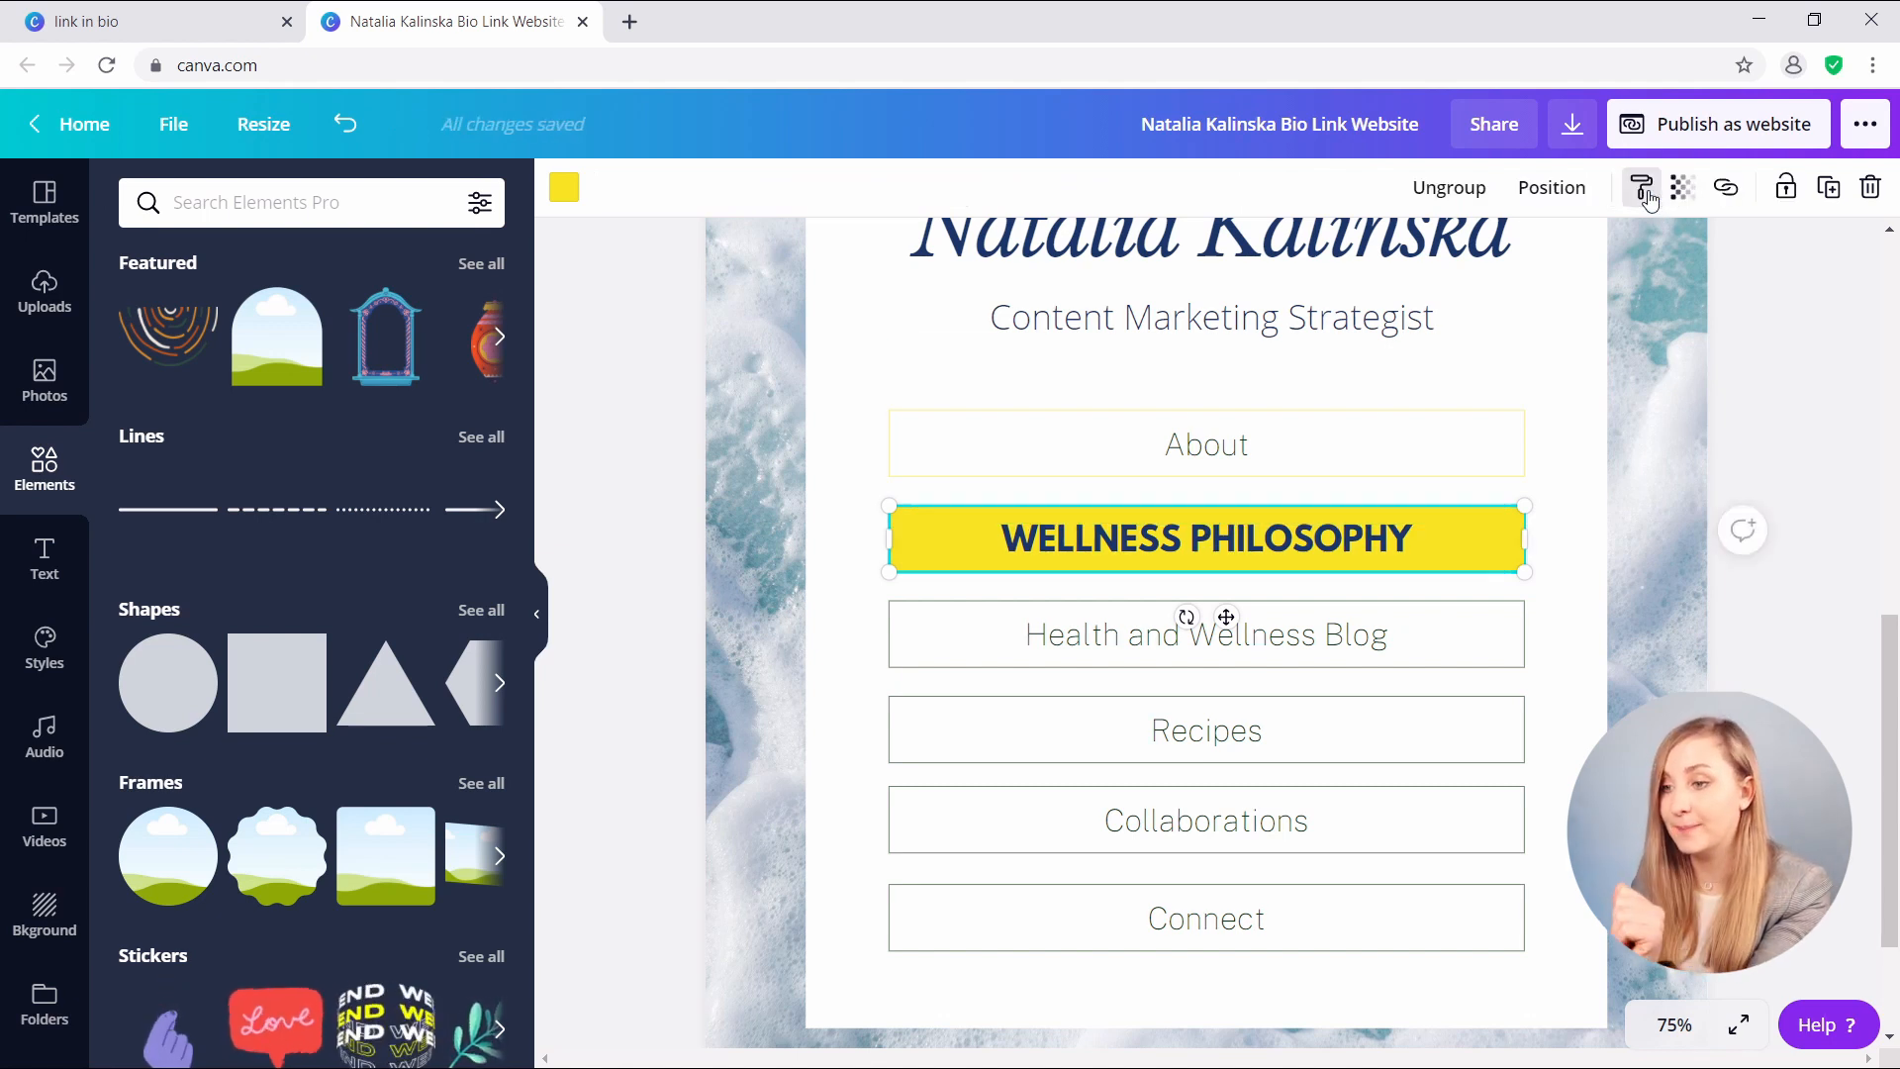
pyautogui.click(1622, 220)
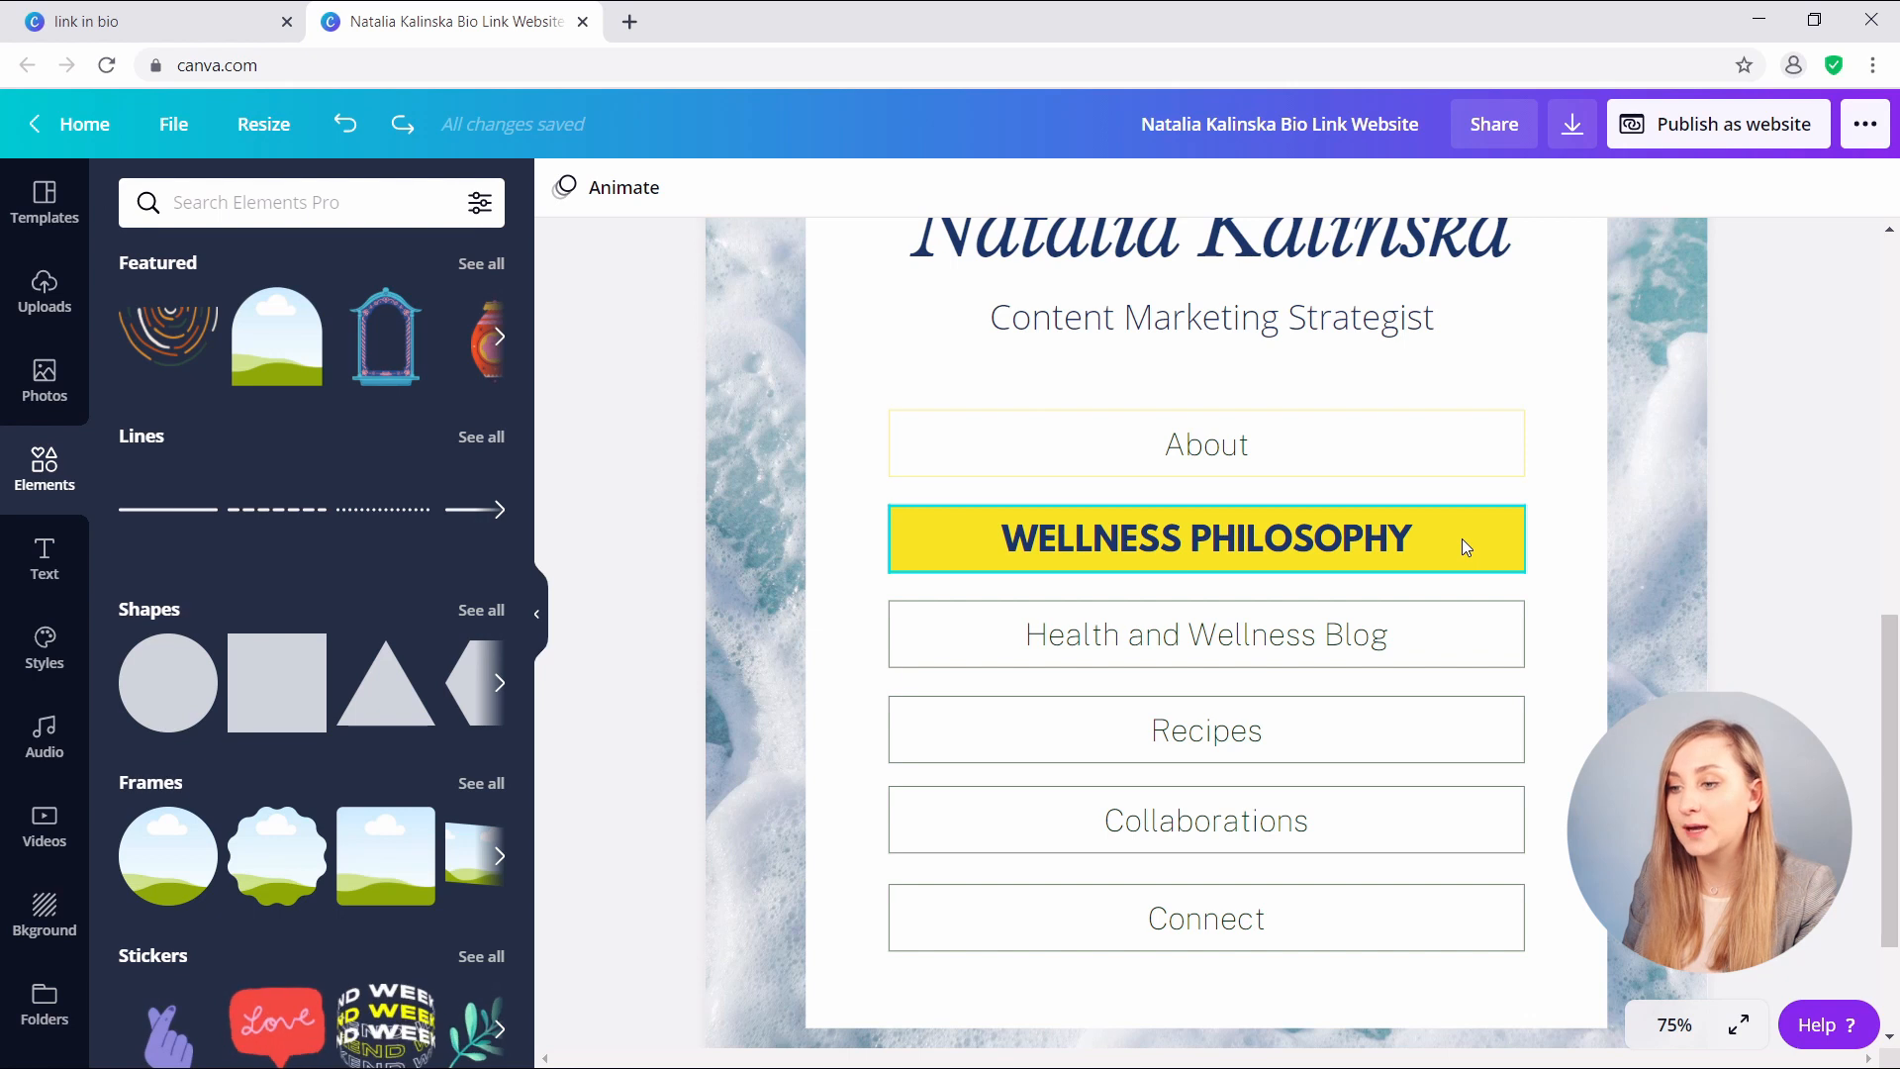
pyautogui.click(1463, 538)
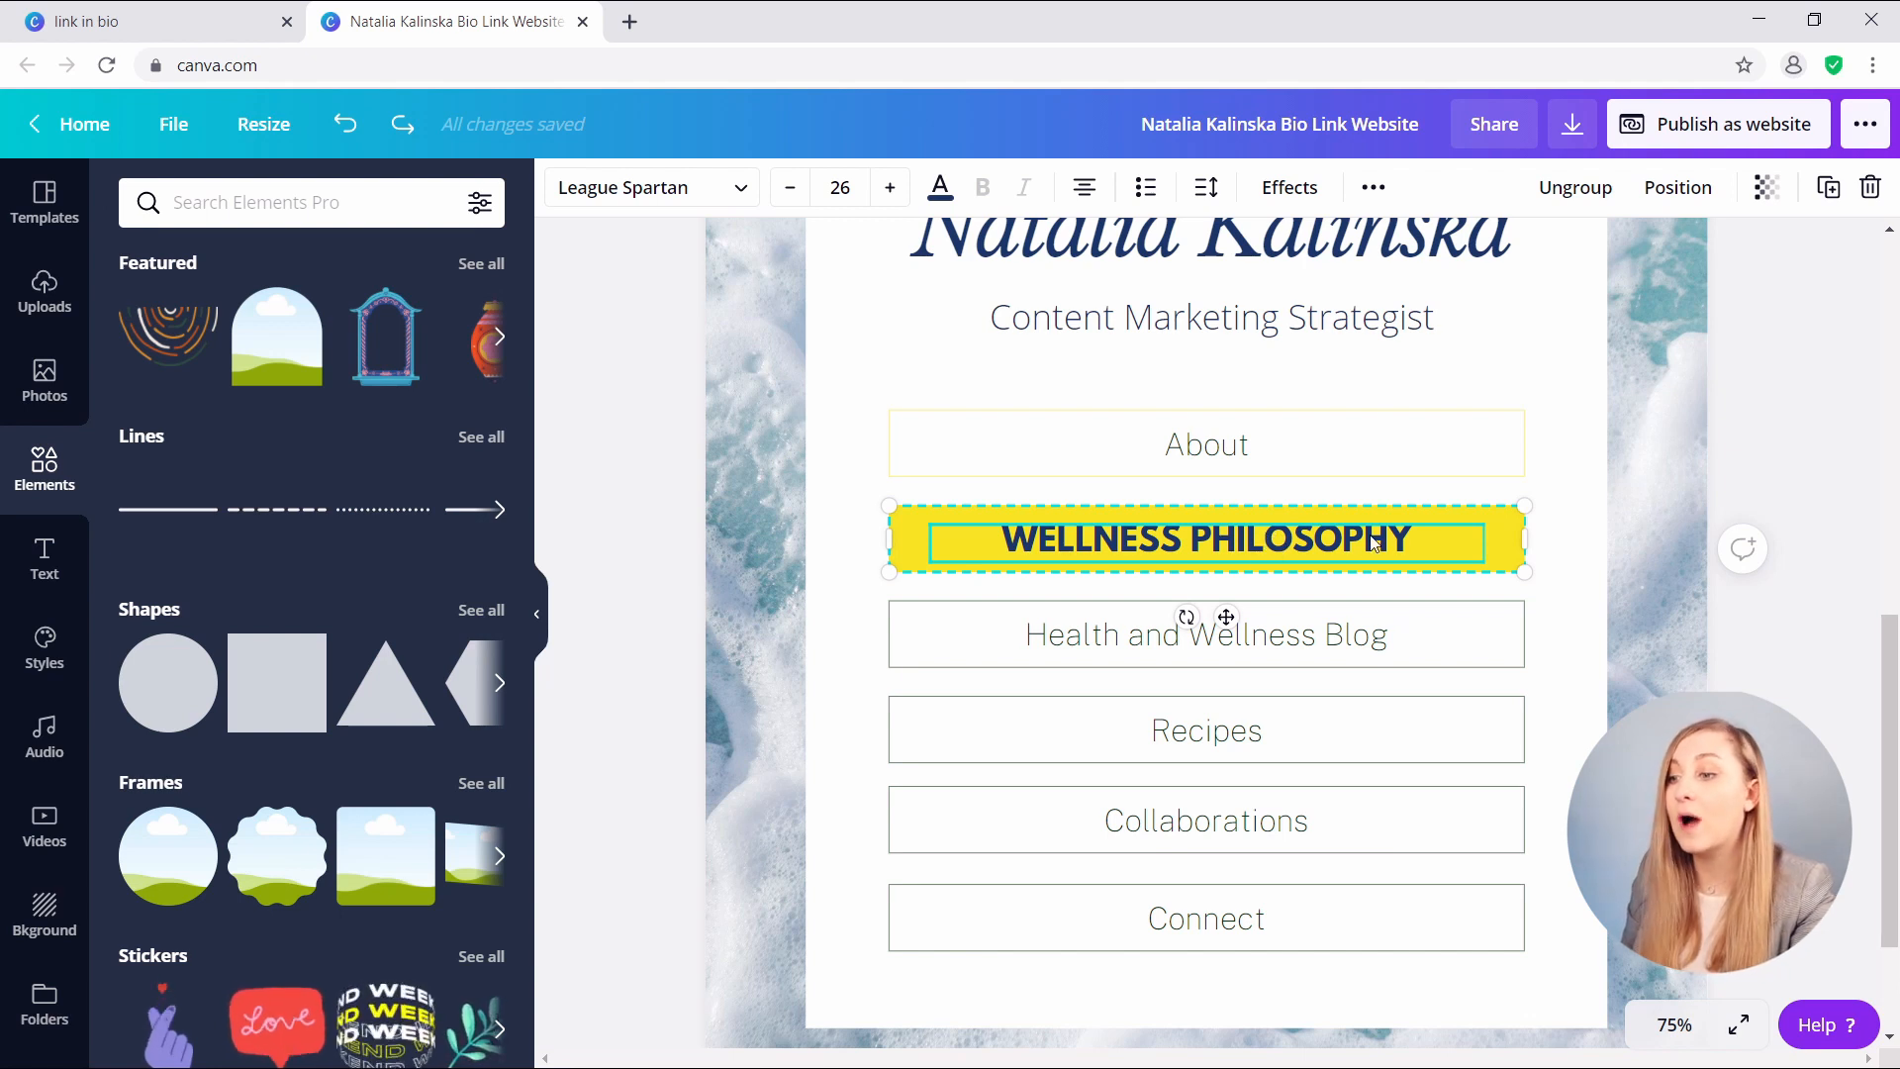
# - Place copies of the yellow WELLNESS PHILOSOPHY button over the Health and Wellness Blog, Recipes and About rows
pyautogui.moveTo(1390, 543)
pyautogui.mouseDown()
pyautogui.moveTo(1372, 649)
pyautogui.moveTo(1390, 636)
pyautogui.moveTo(1355, 638)
pyautogui.moveTo(1378, 634)
pyautogui.mouseUp()
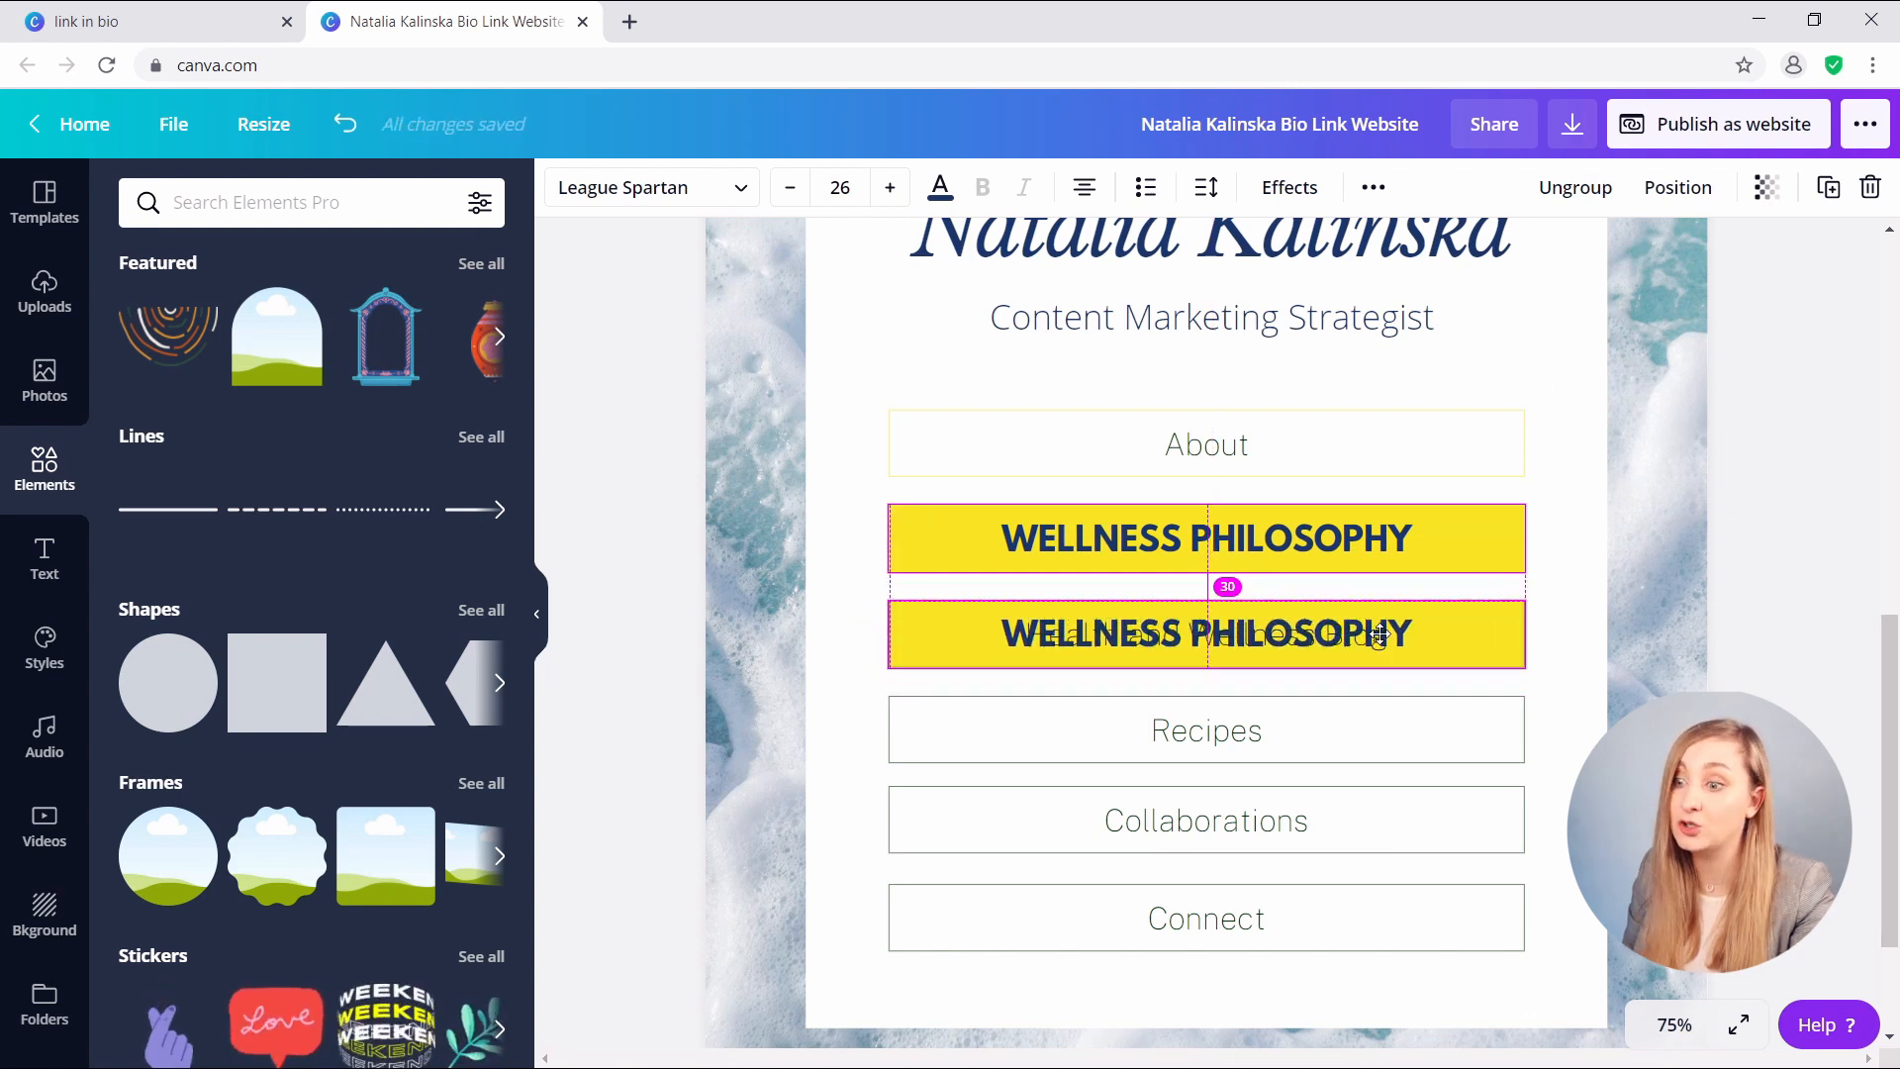
pyautogui.click(1464, 537)
pyautogui.moveTo(1464, 536); pyautogui.dragTo(1460, 722)
pyautogui.moveTo(1476, 537); pyautogui.dragTo(1455, 442)
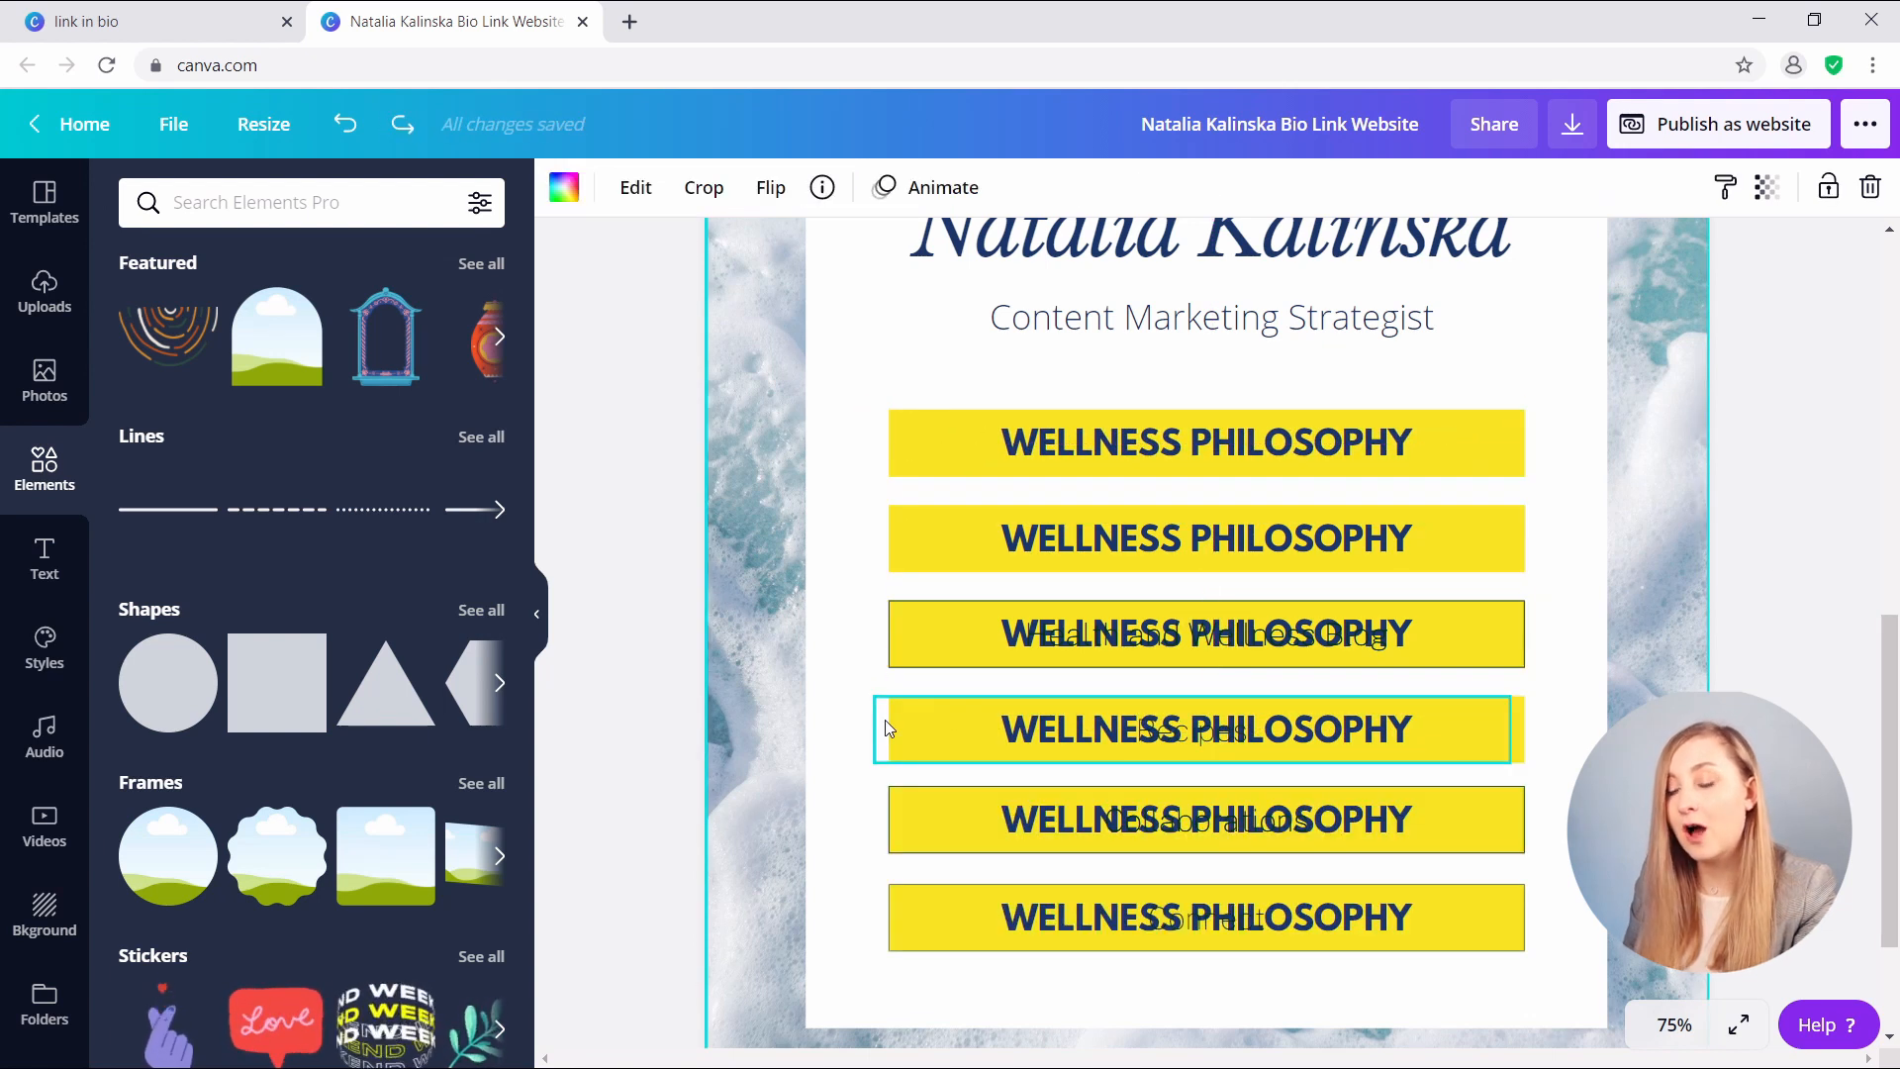
# - Remove the leftover Recipes and Health and Wellness Blog text labels under the new buttons
pyautogui.click(885, 720)
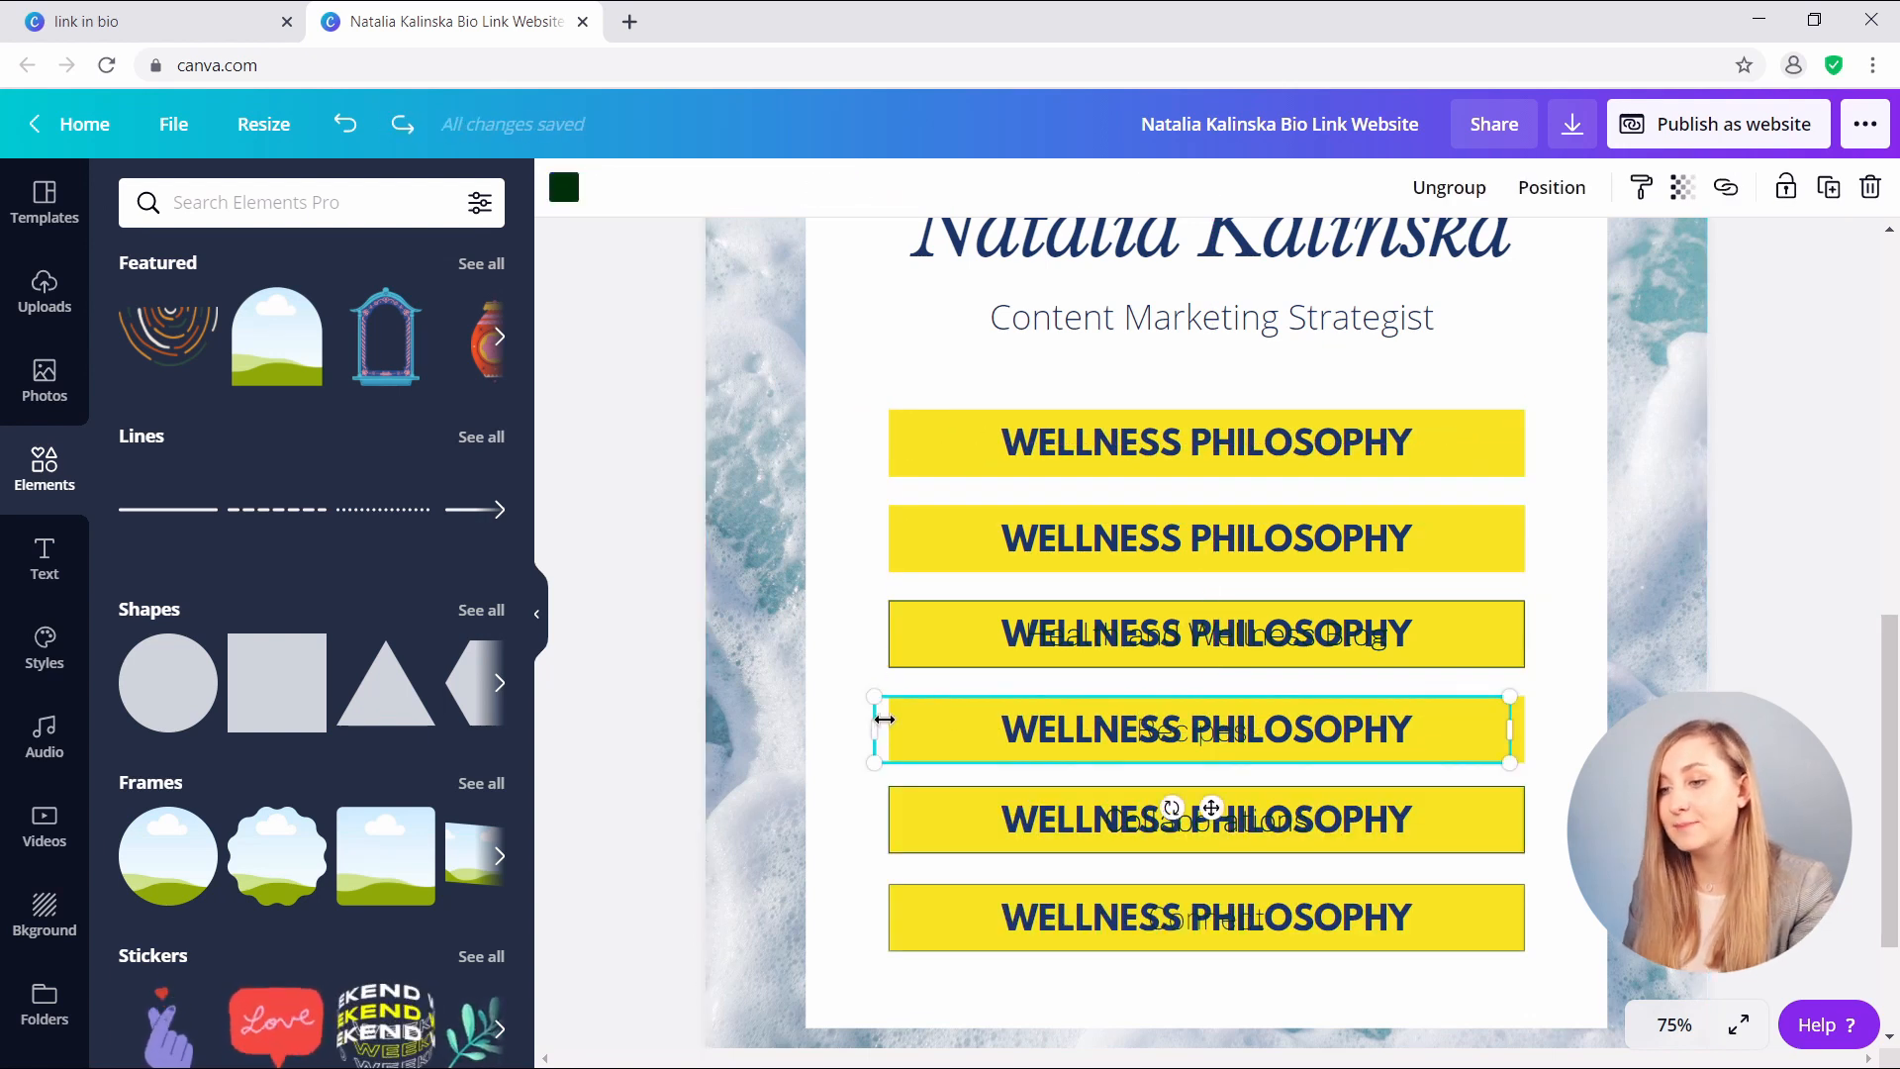
pyautogui.click(1218, 734)
pyautogui.press('Escape')
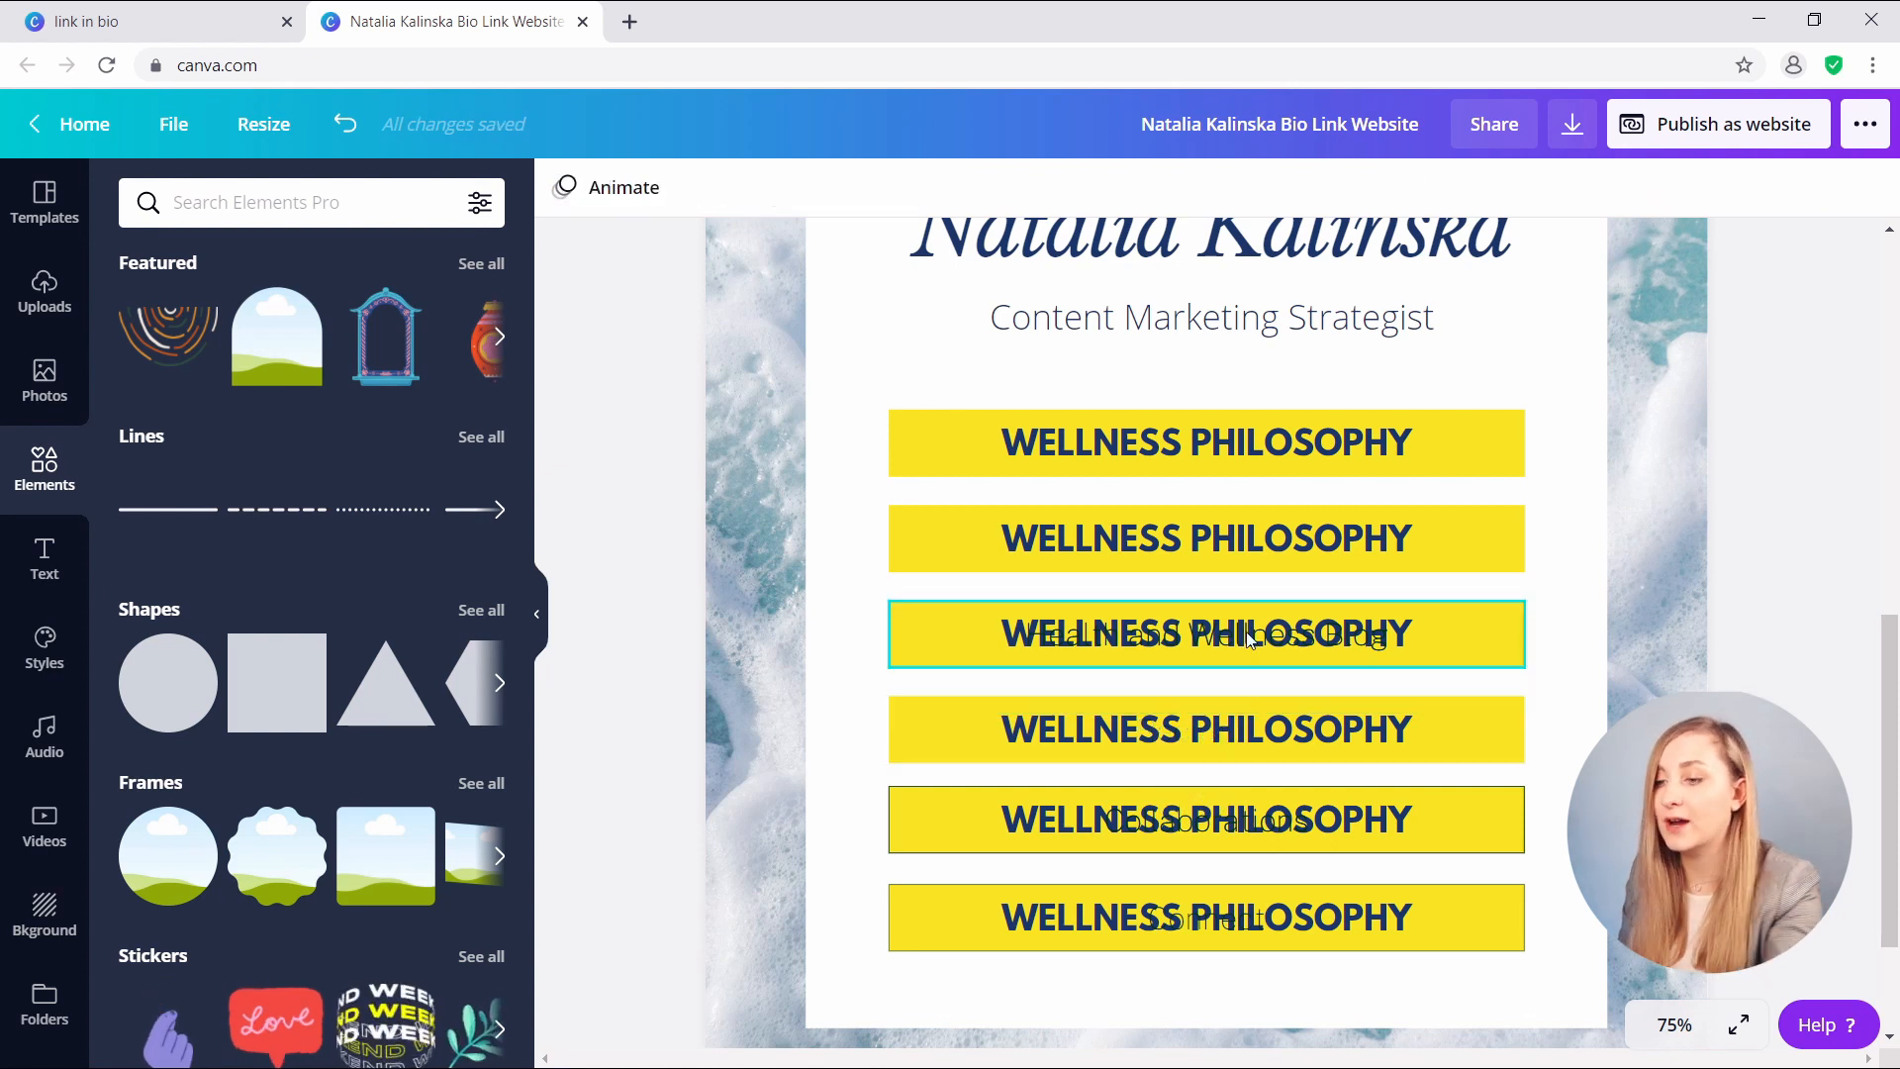
pyautogui.click(1218, 645)
pyautogui.click(1218, 648)
pyautogui.press('Delete')
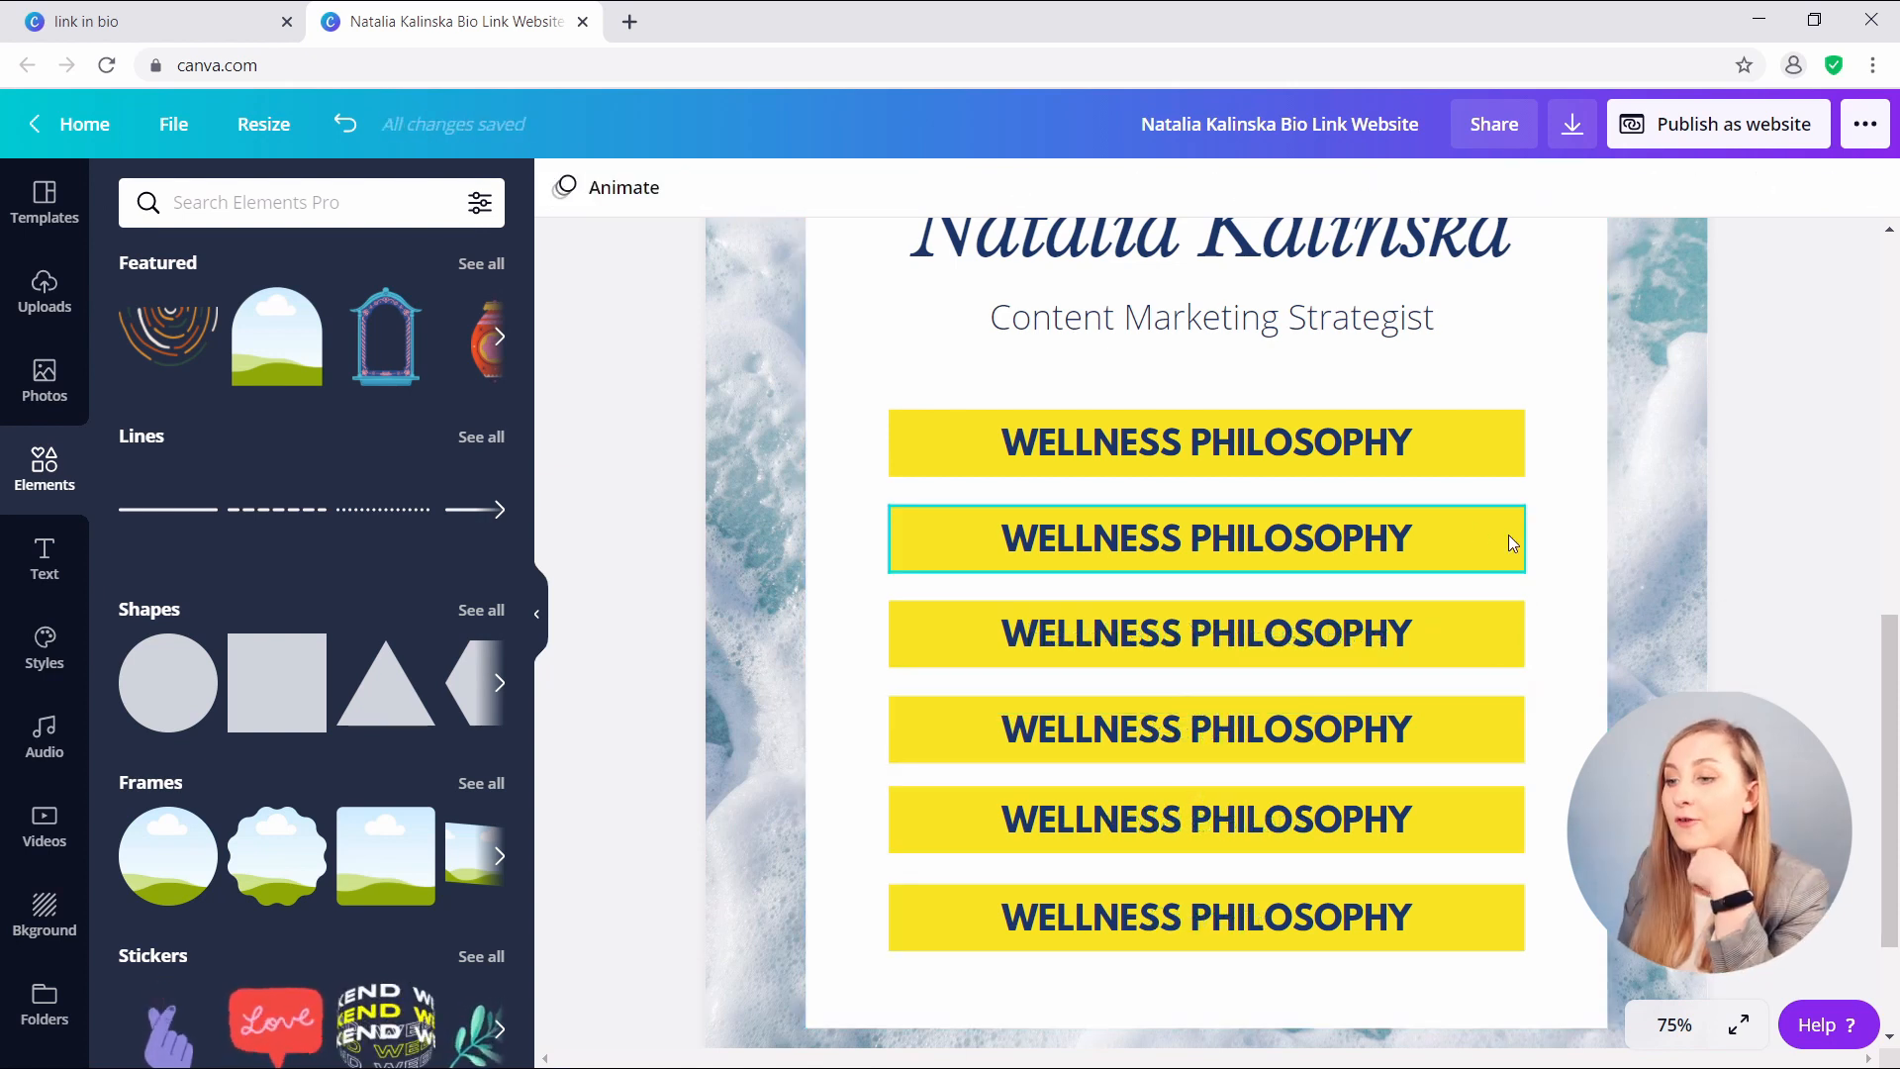
# - Paste MY WEBSITE and CONTENT STRATEGY WORKBOOK as the first two button labels
pyautogui.doubleClick(1244, 440)
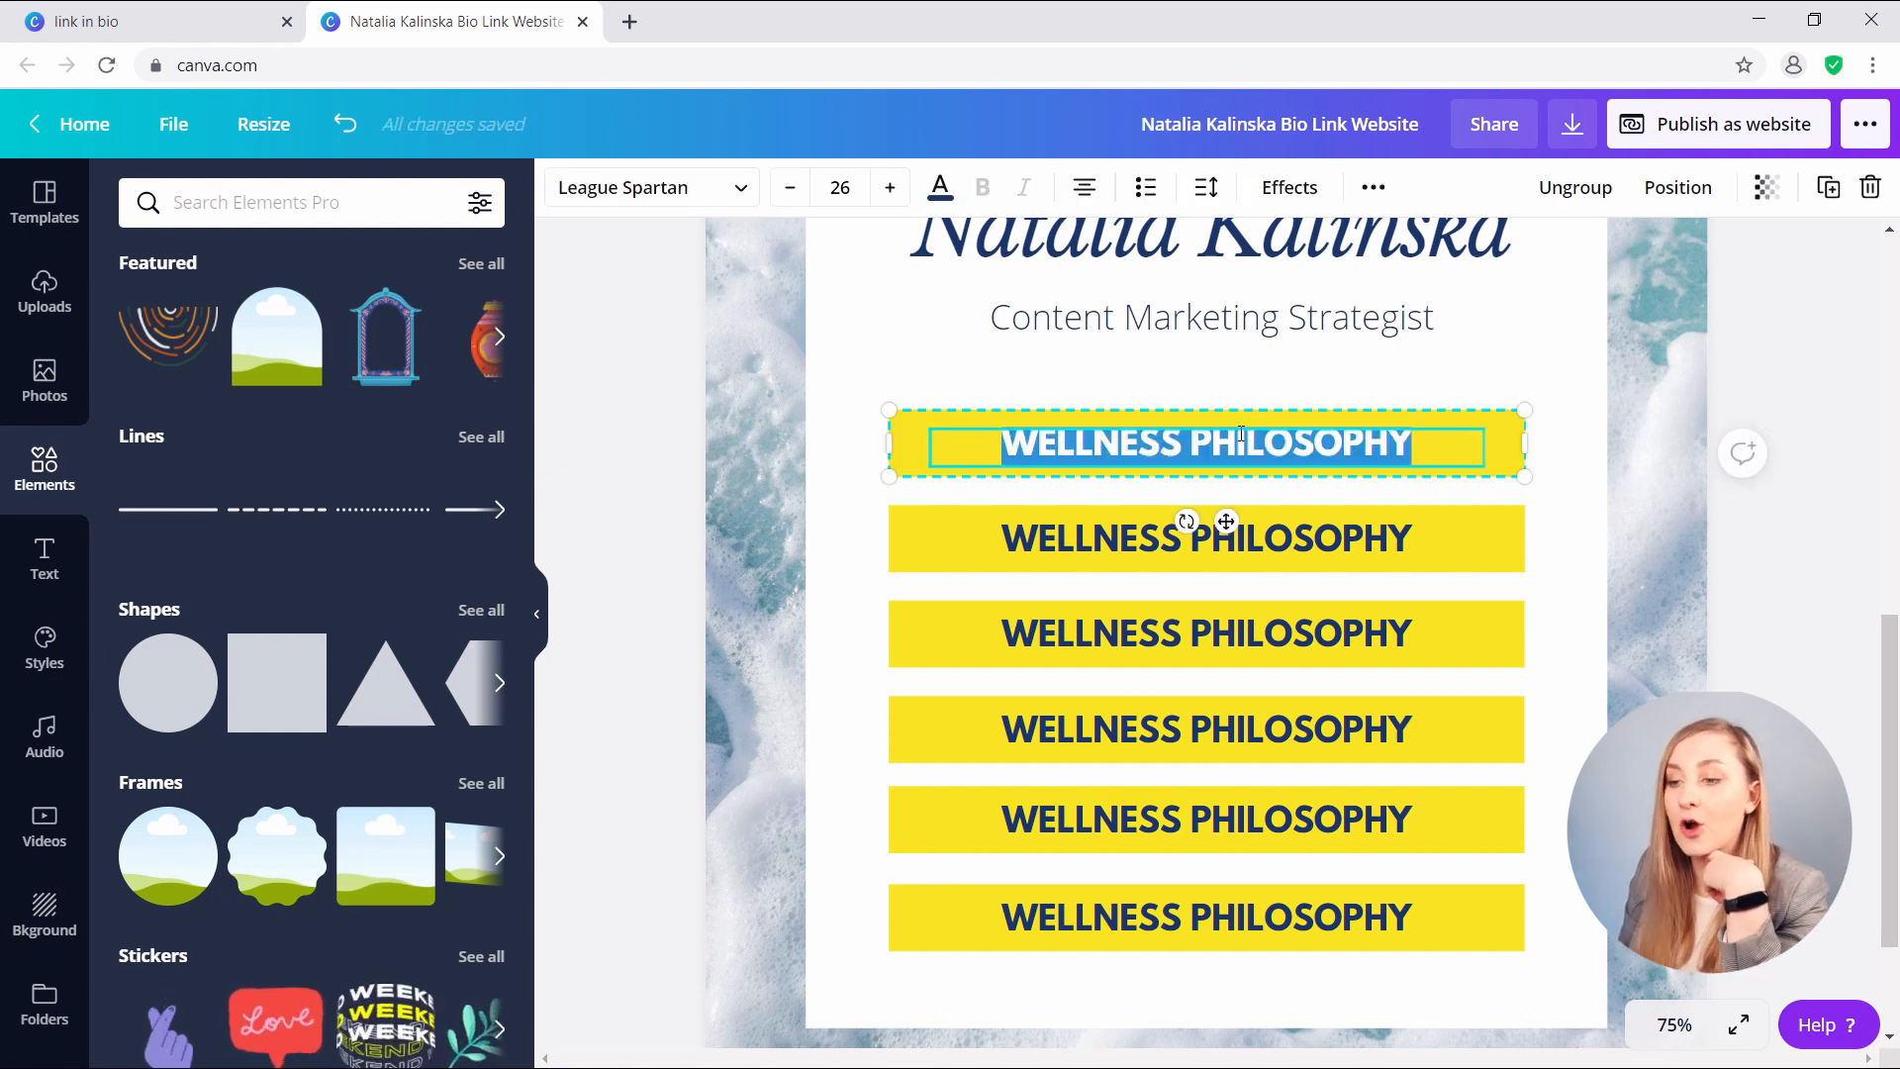
pyautogui.write('MY WEBSITE')
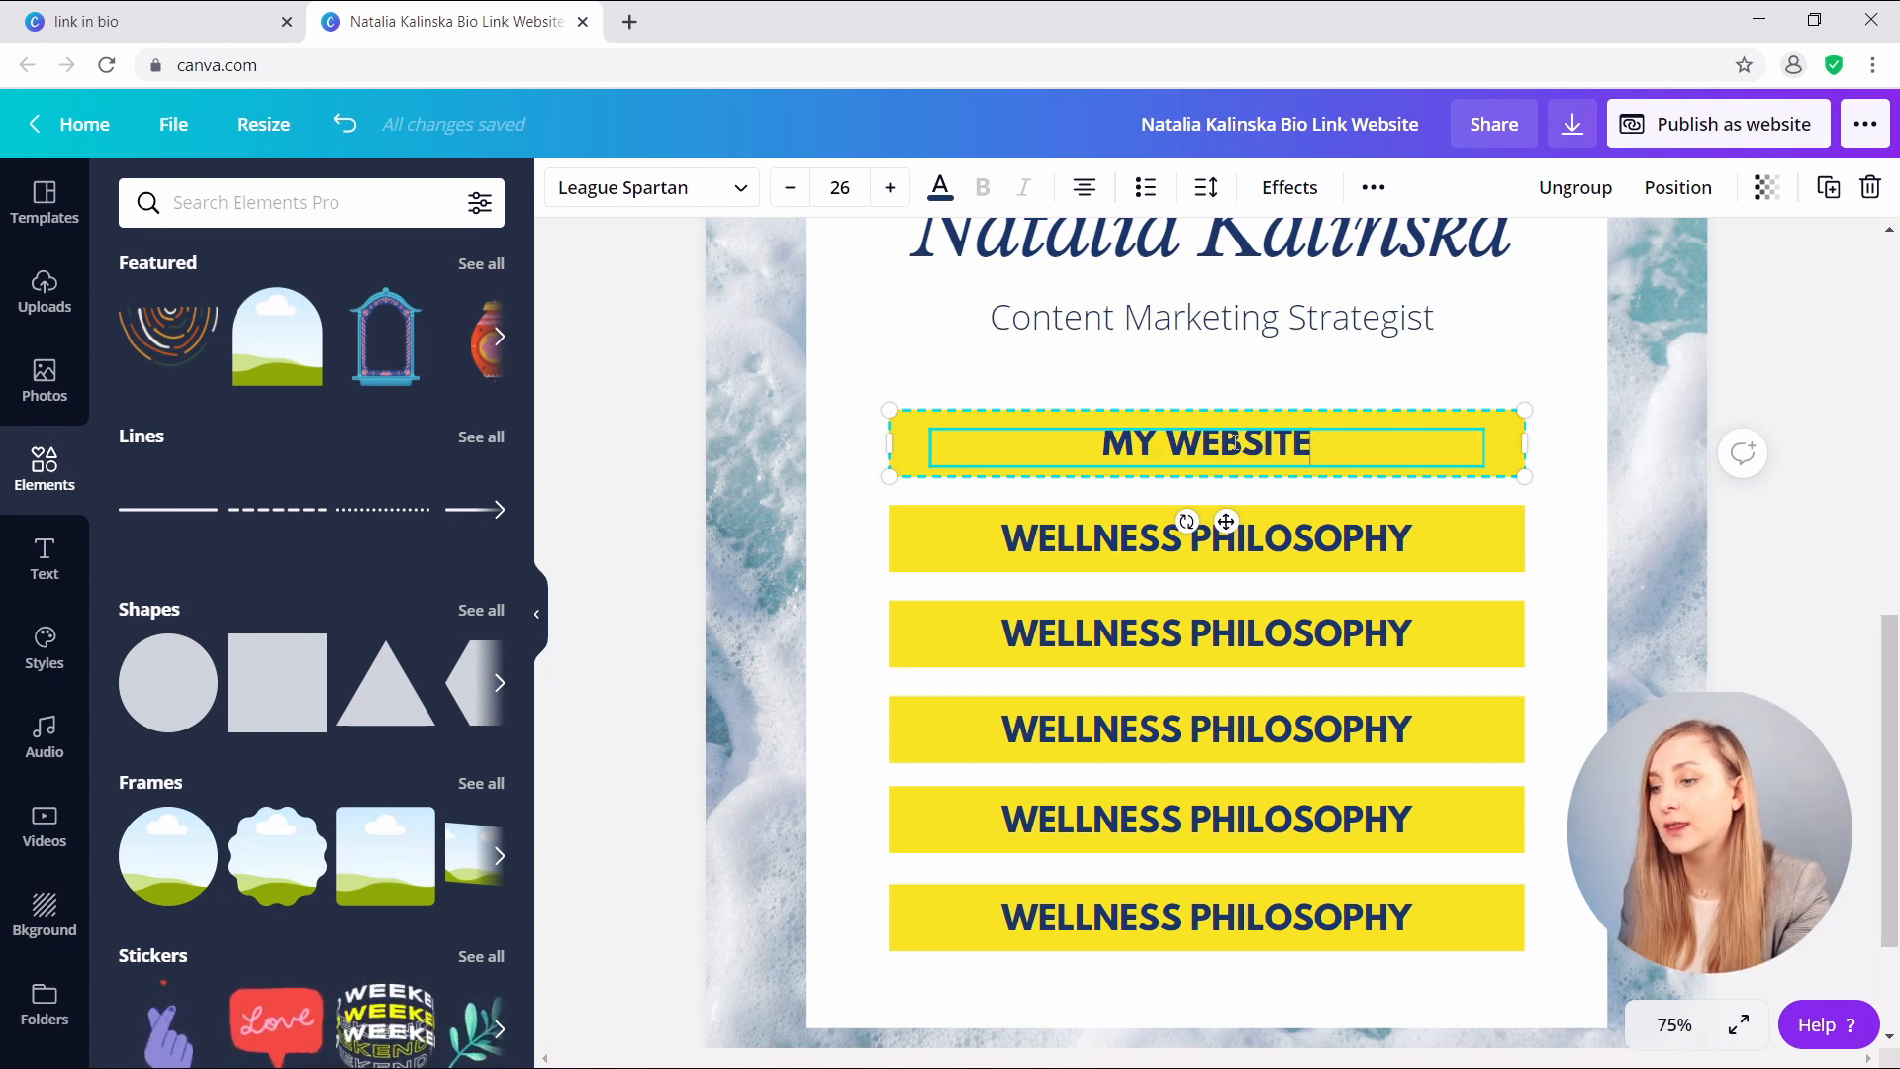
pyautogui.doubleClick(1217, 540)
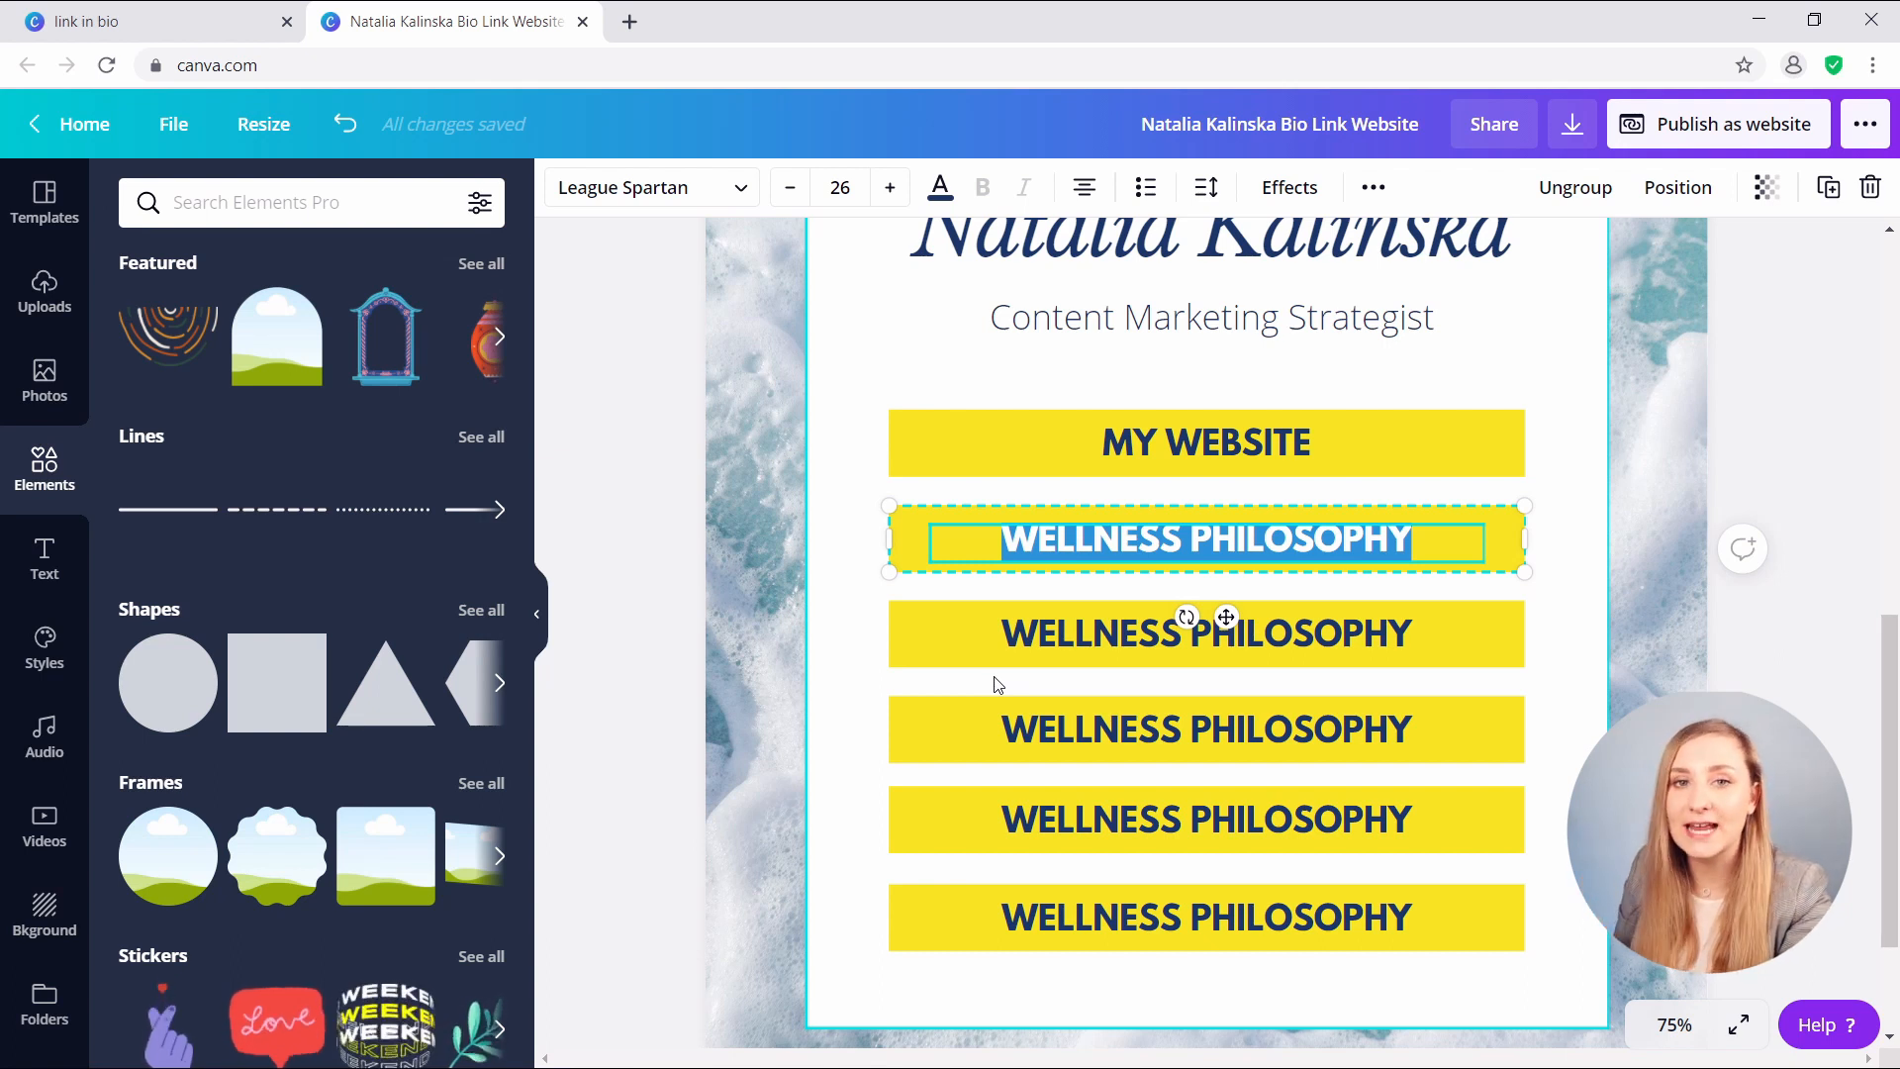
pyautogui.write('CONTENT STRATEGY WORKBOOK')
pyautogui.click(997, 685)
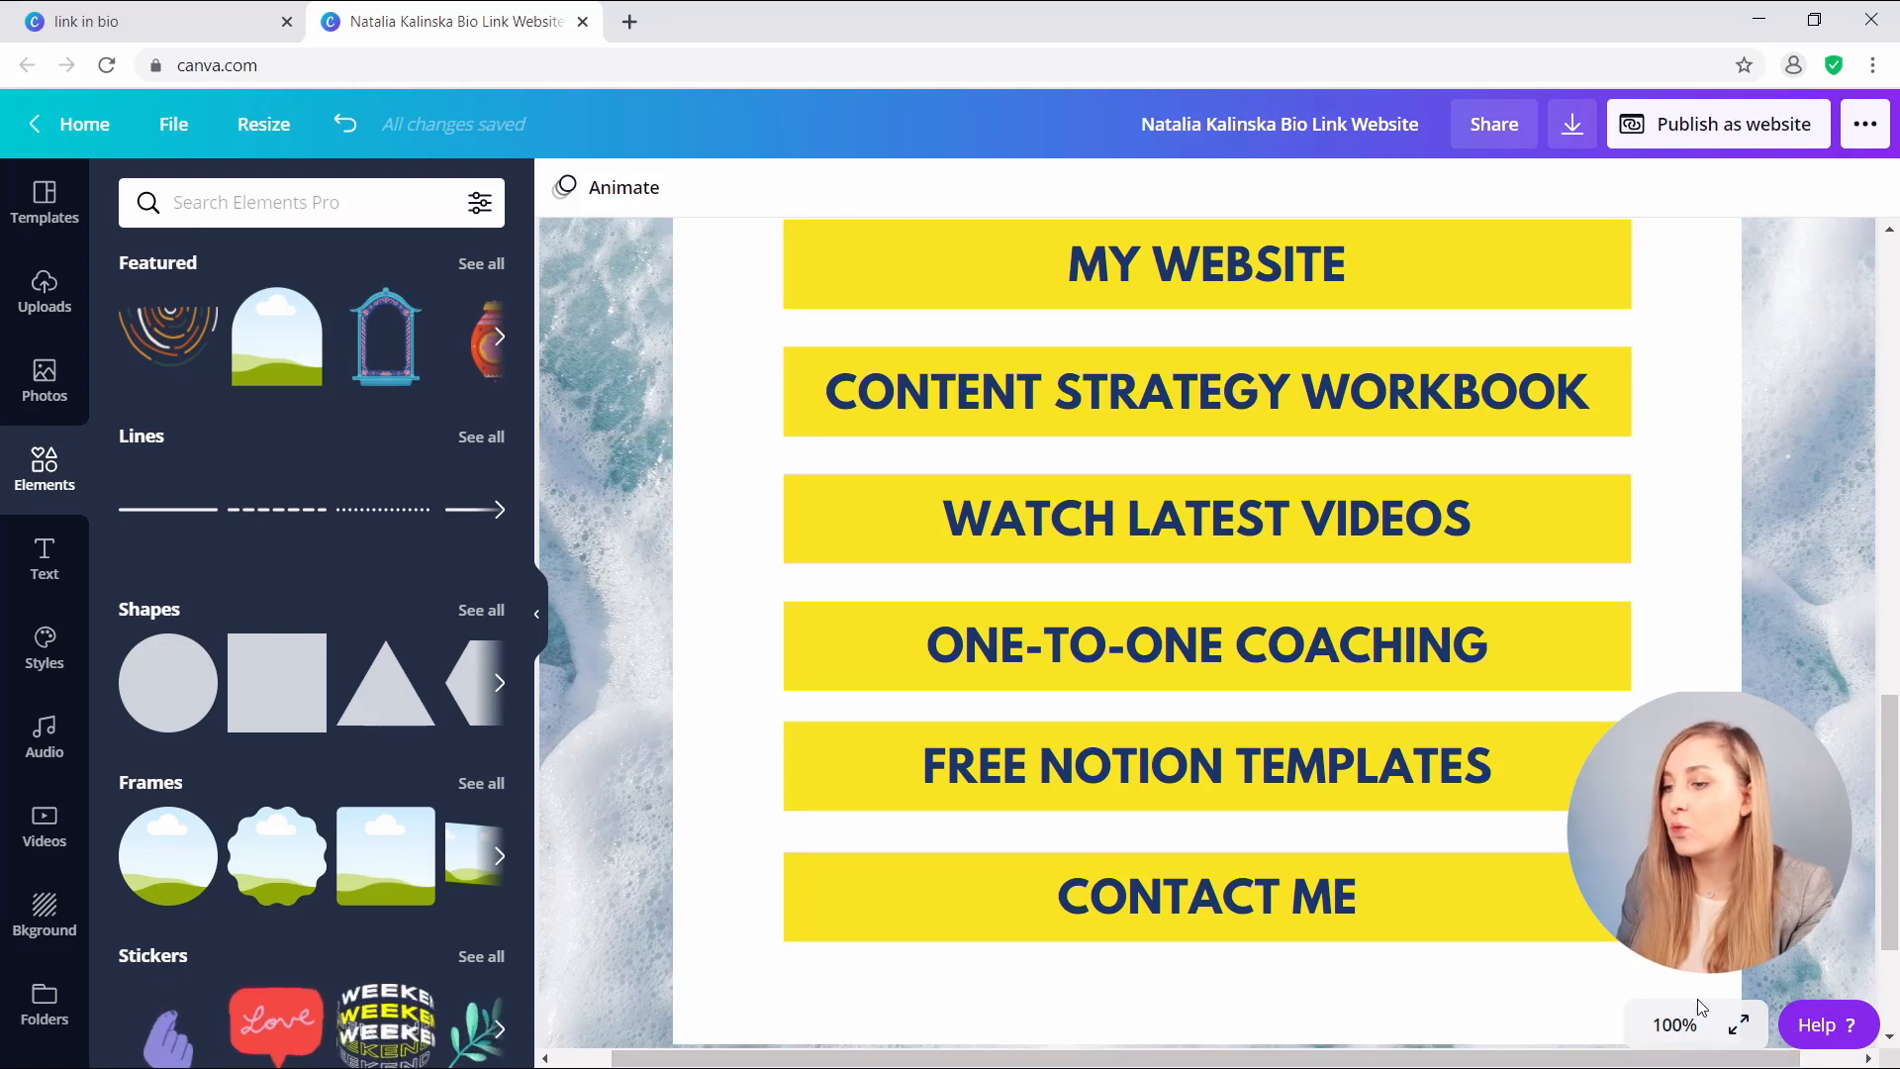
# - Fit the whole page in view, then zoom to 50% and select the MY WEBSITE button
pyautogui.click(1677, 1026)
pyautogui.click(1654, 957)
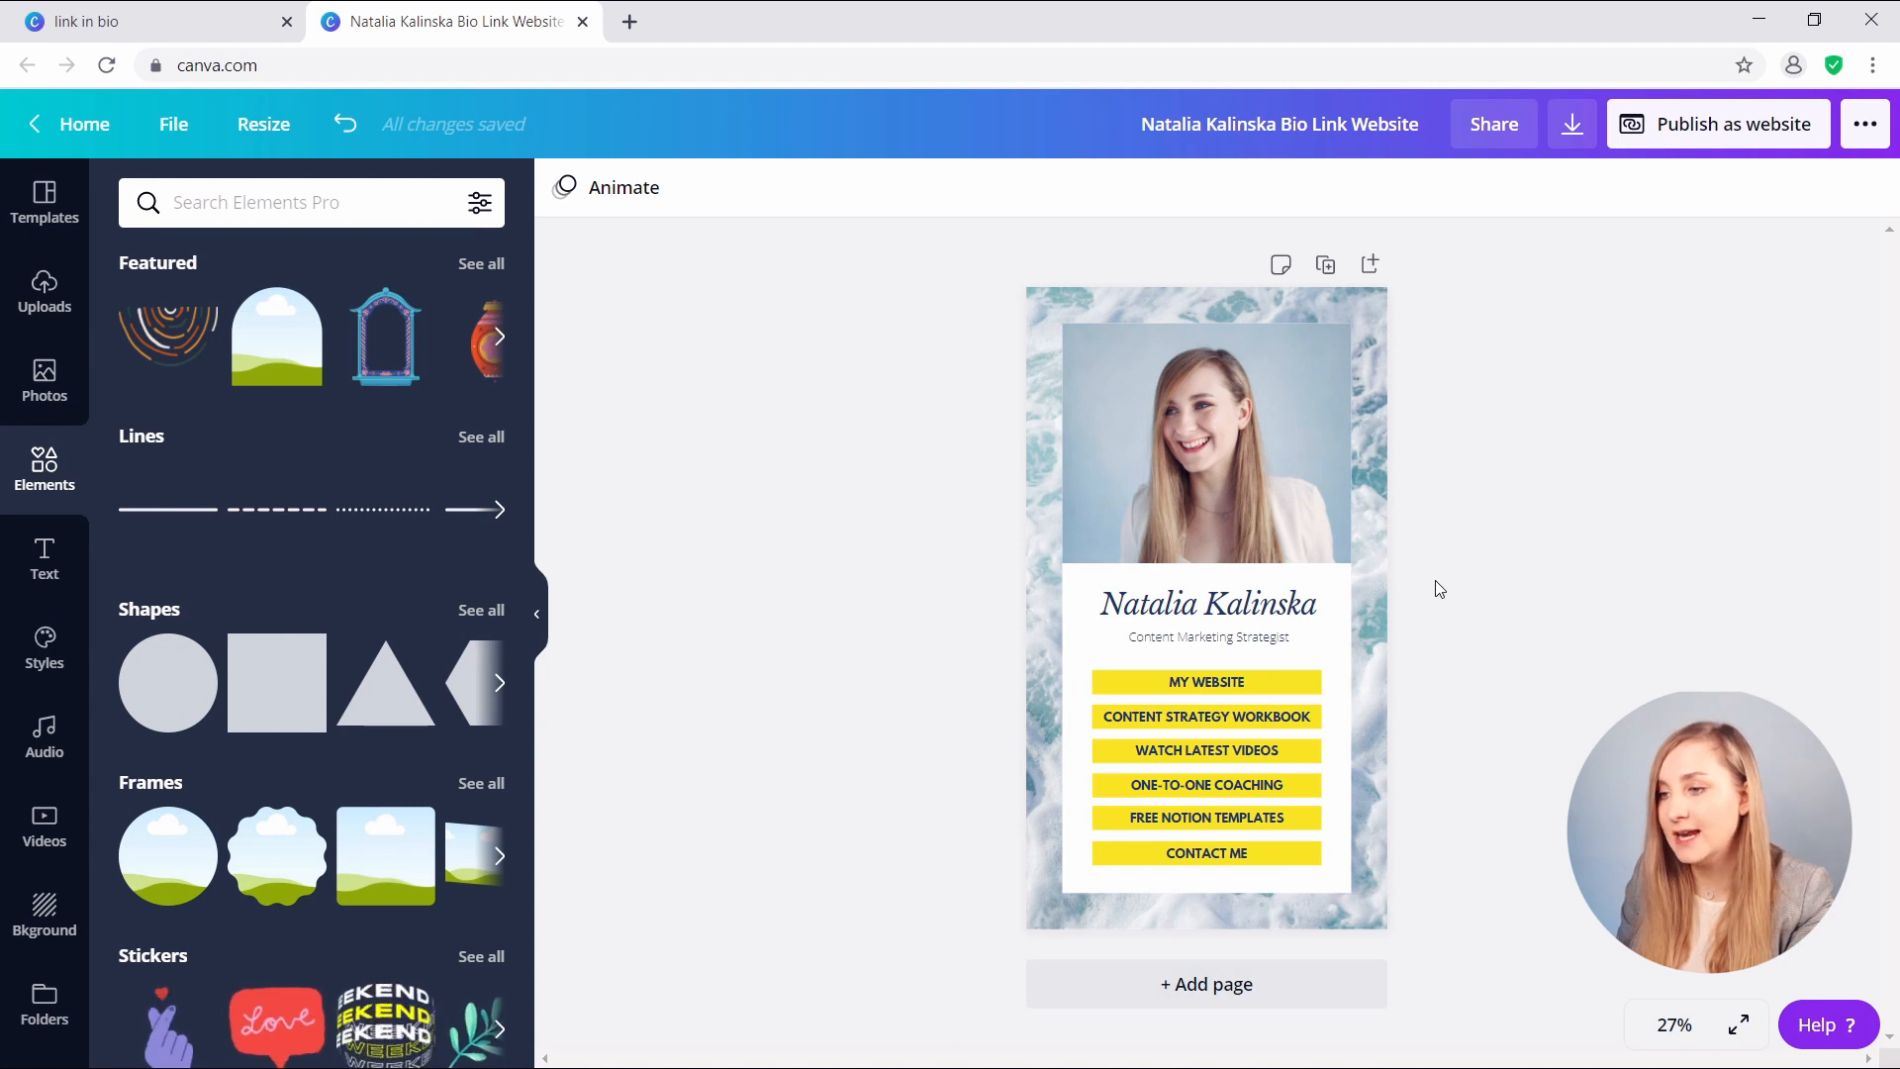
pyautogui.click(1674, 1026)
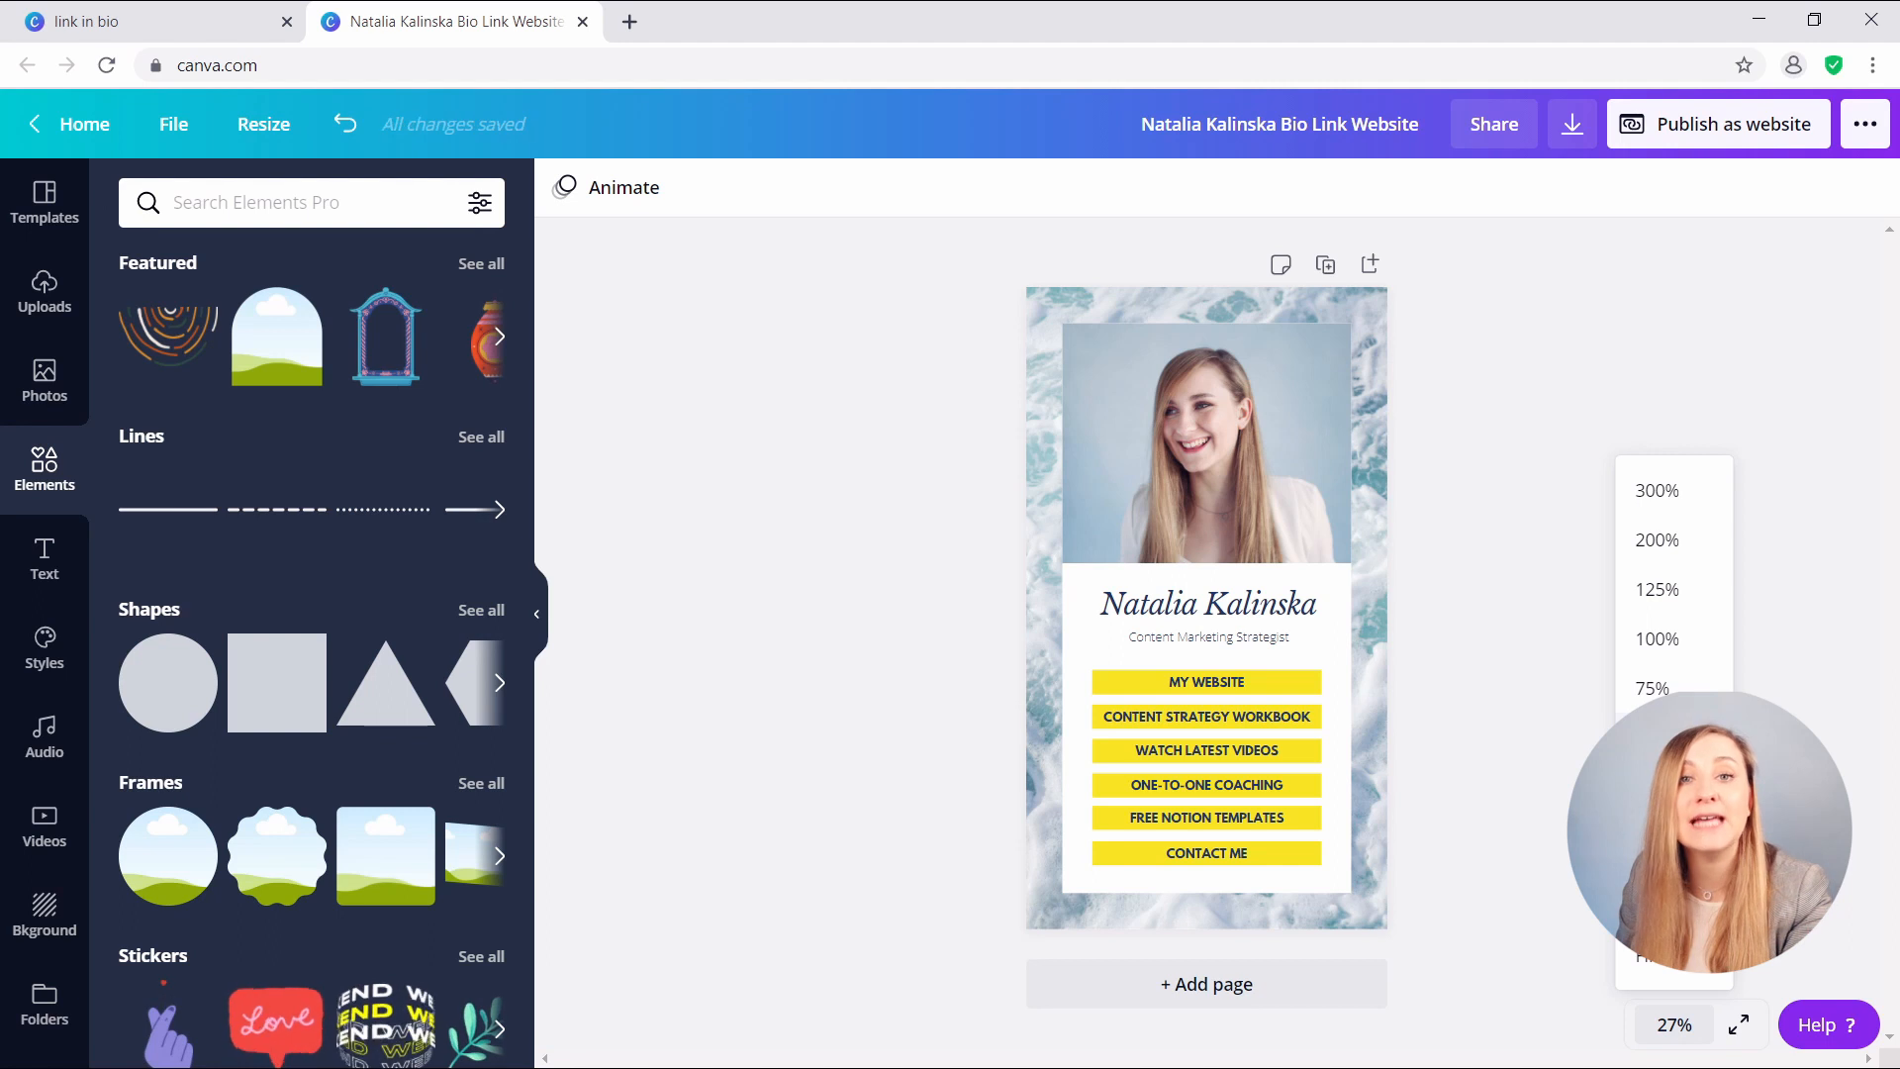
pyautogui.click(1652, 737)
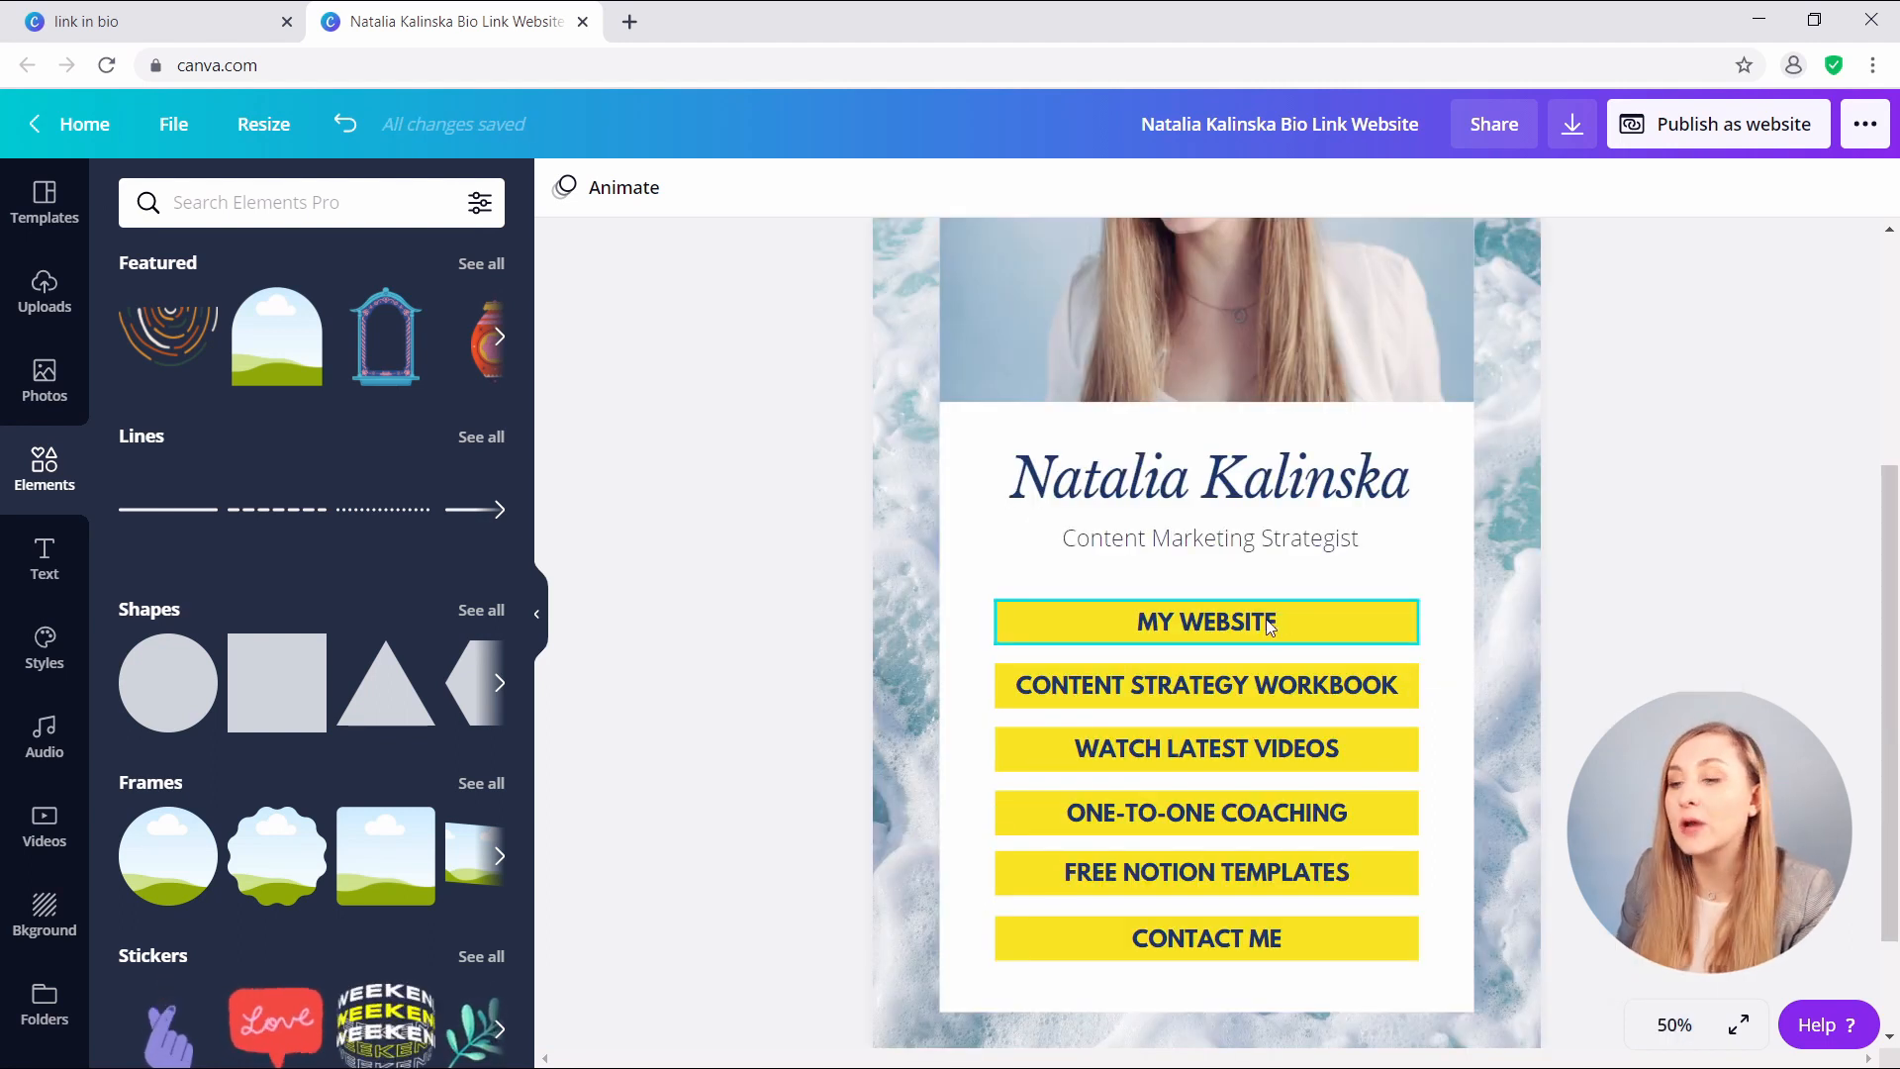
pyautogui.click(1286, 625)
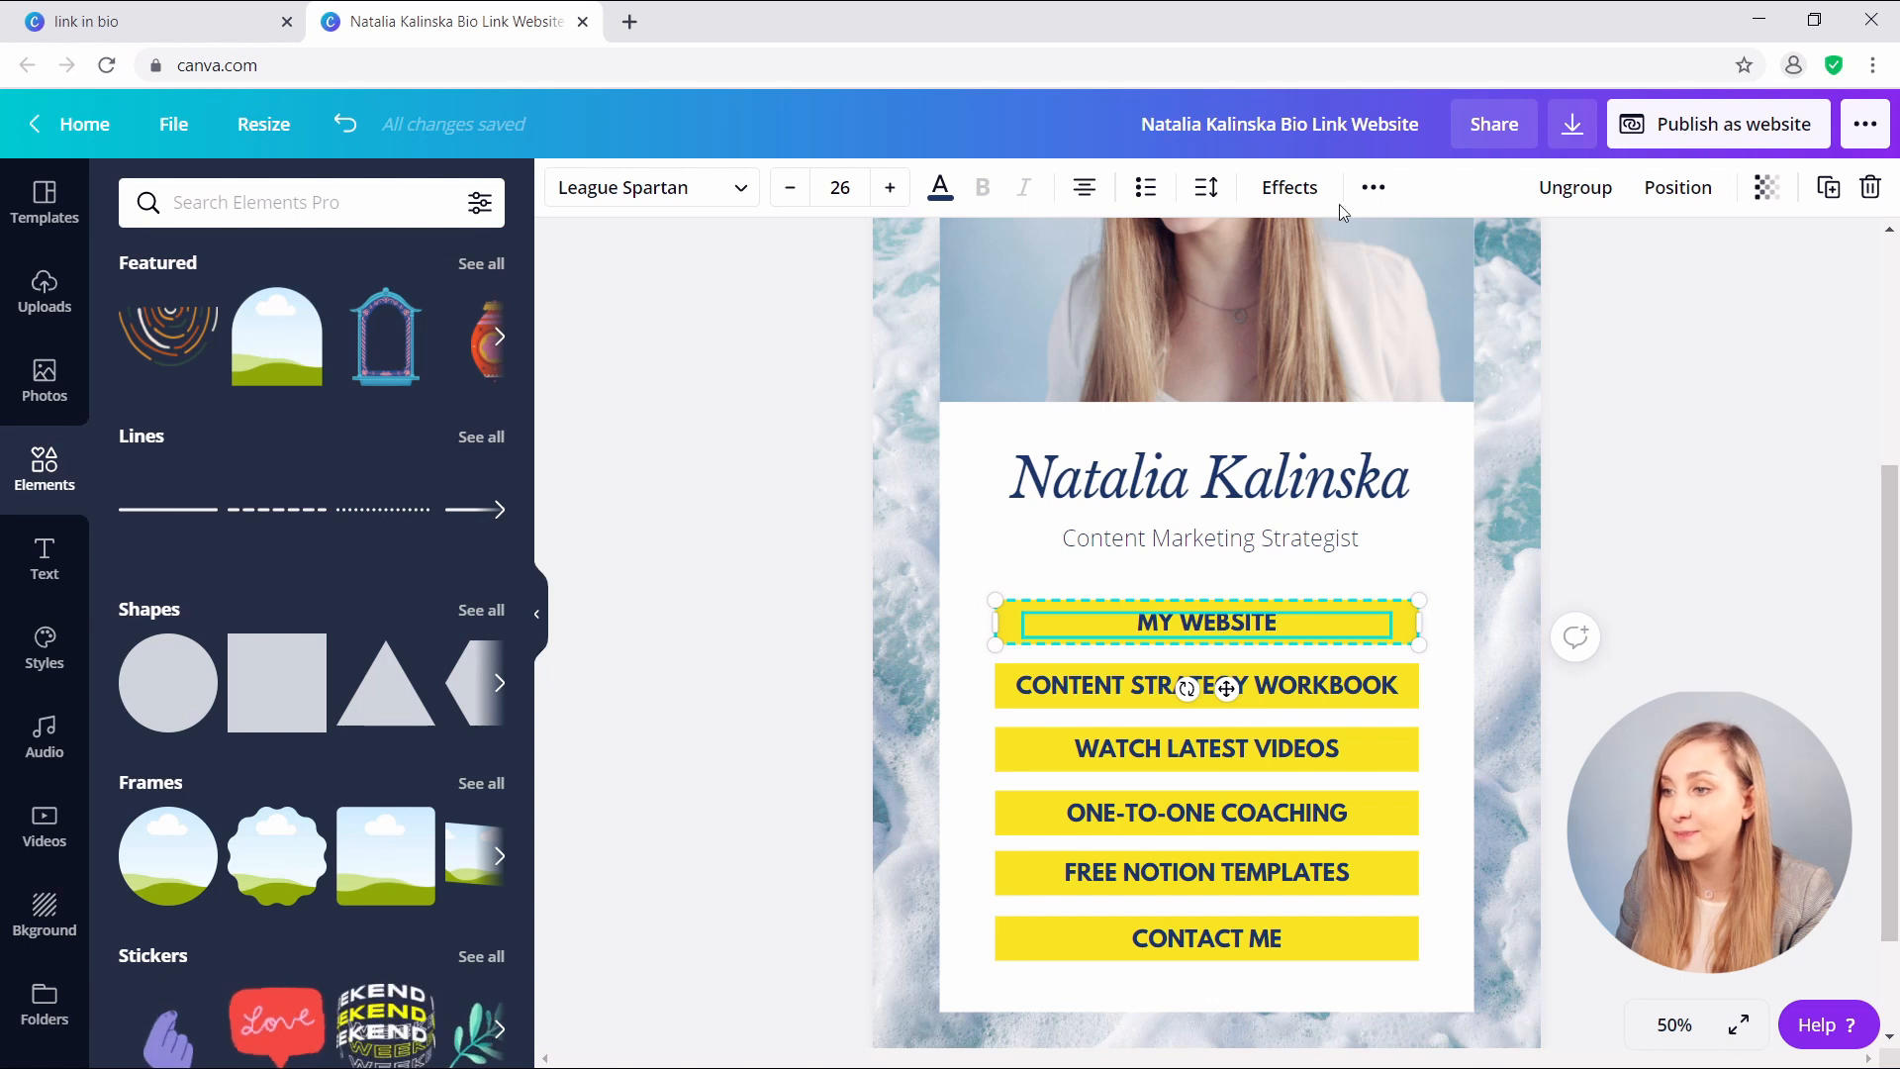
# - Link the MY WEBSITE text to the personal website address and remove its underline
pyautogui.click(1375, 193)
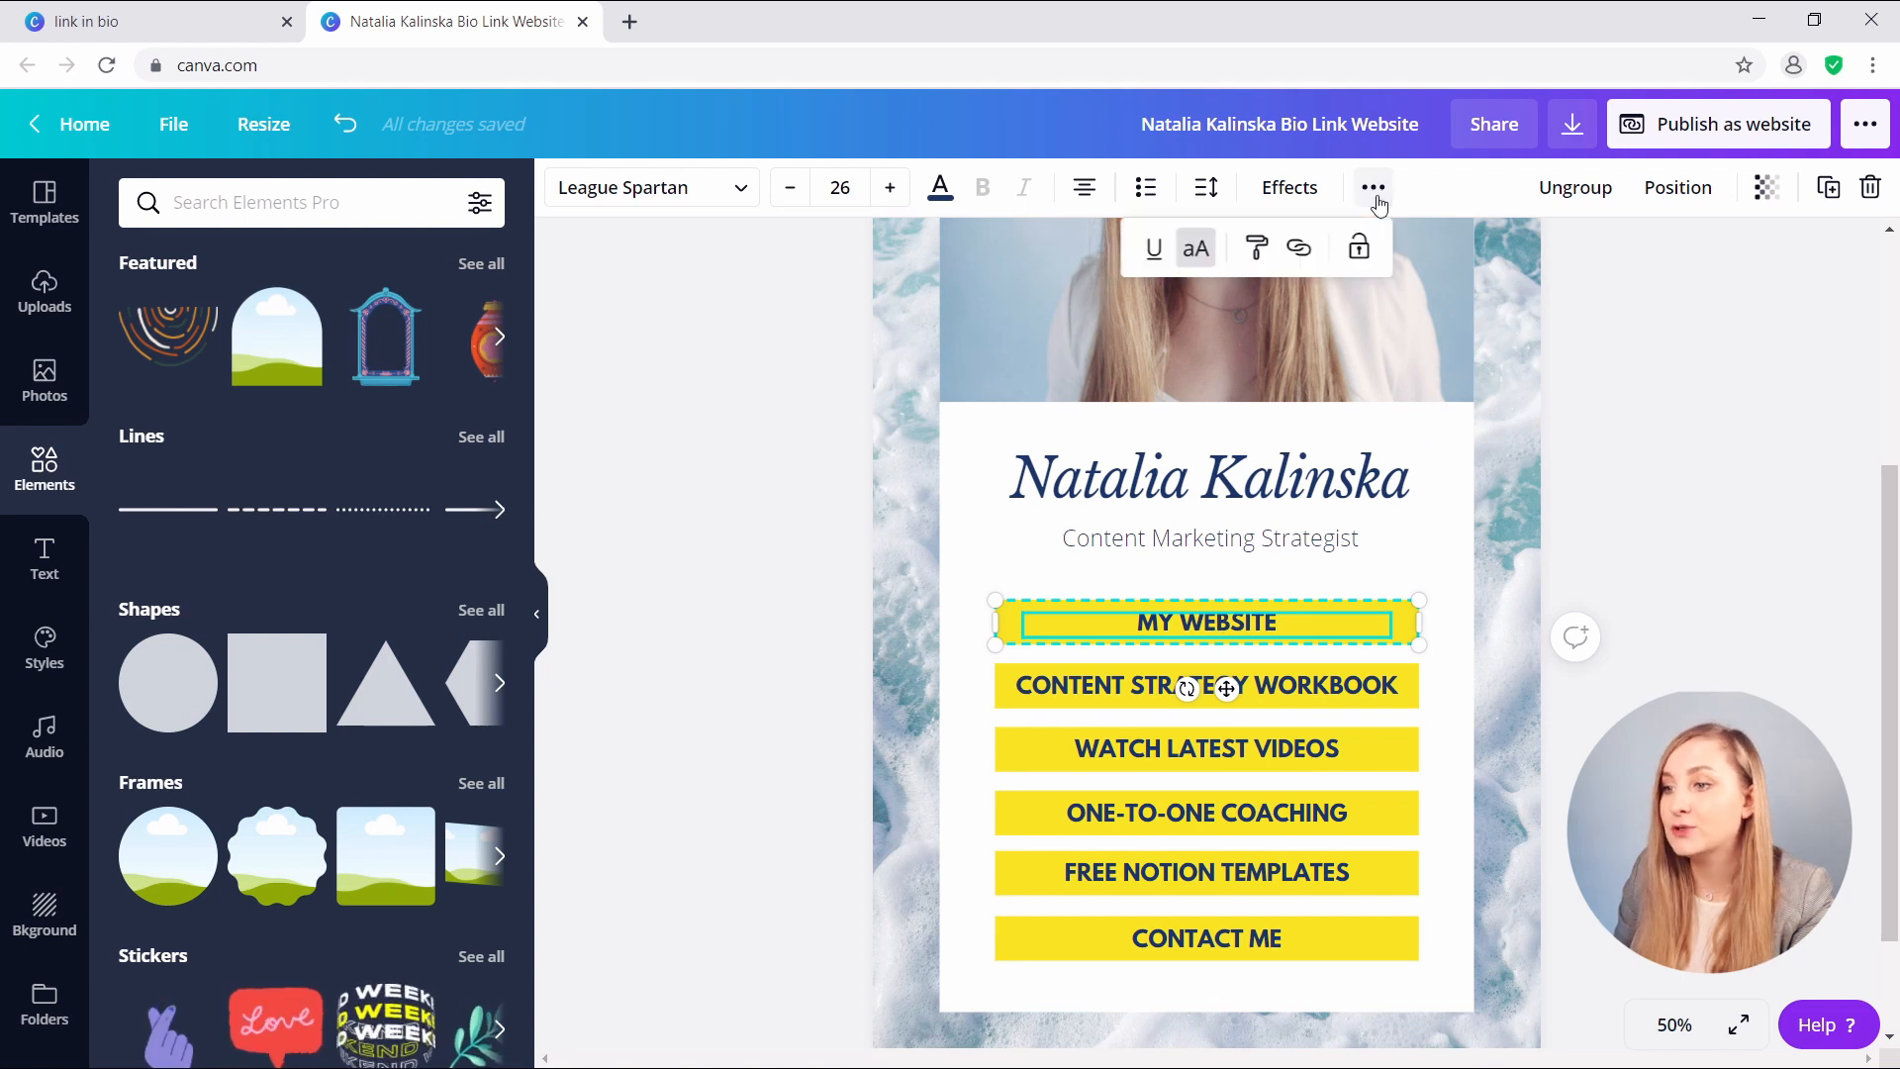
pyautogui.click(1299, 247)
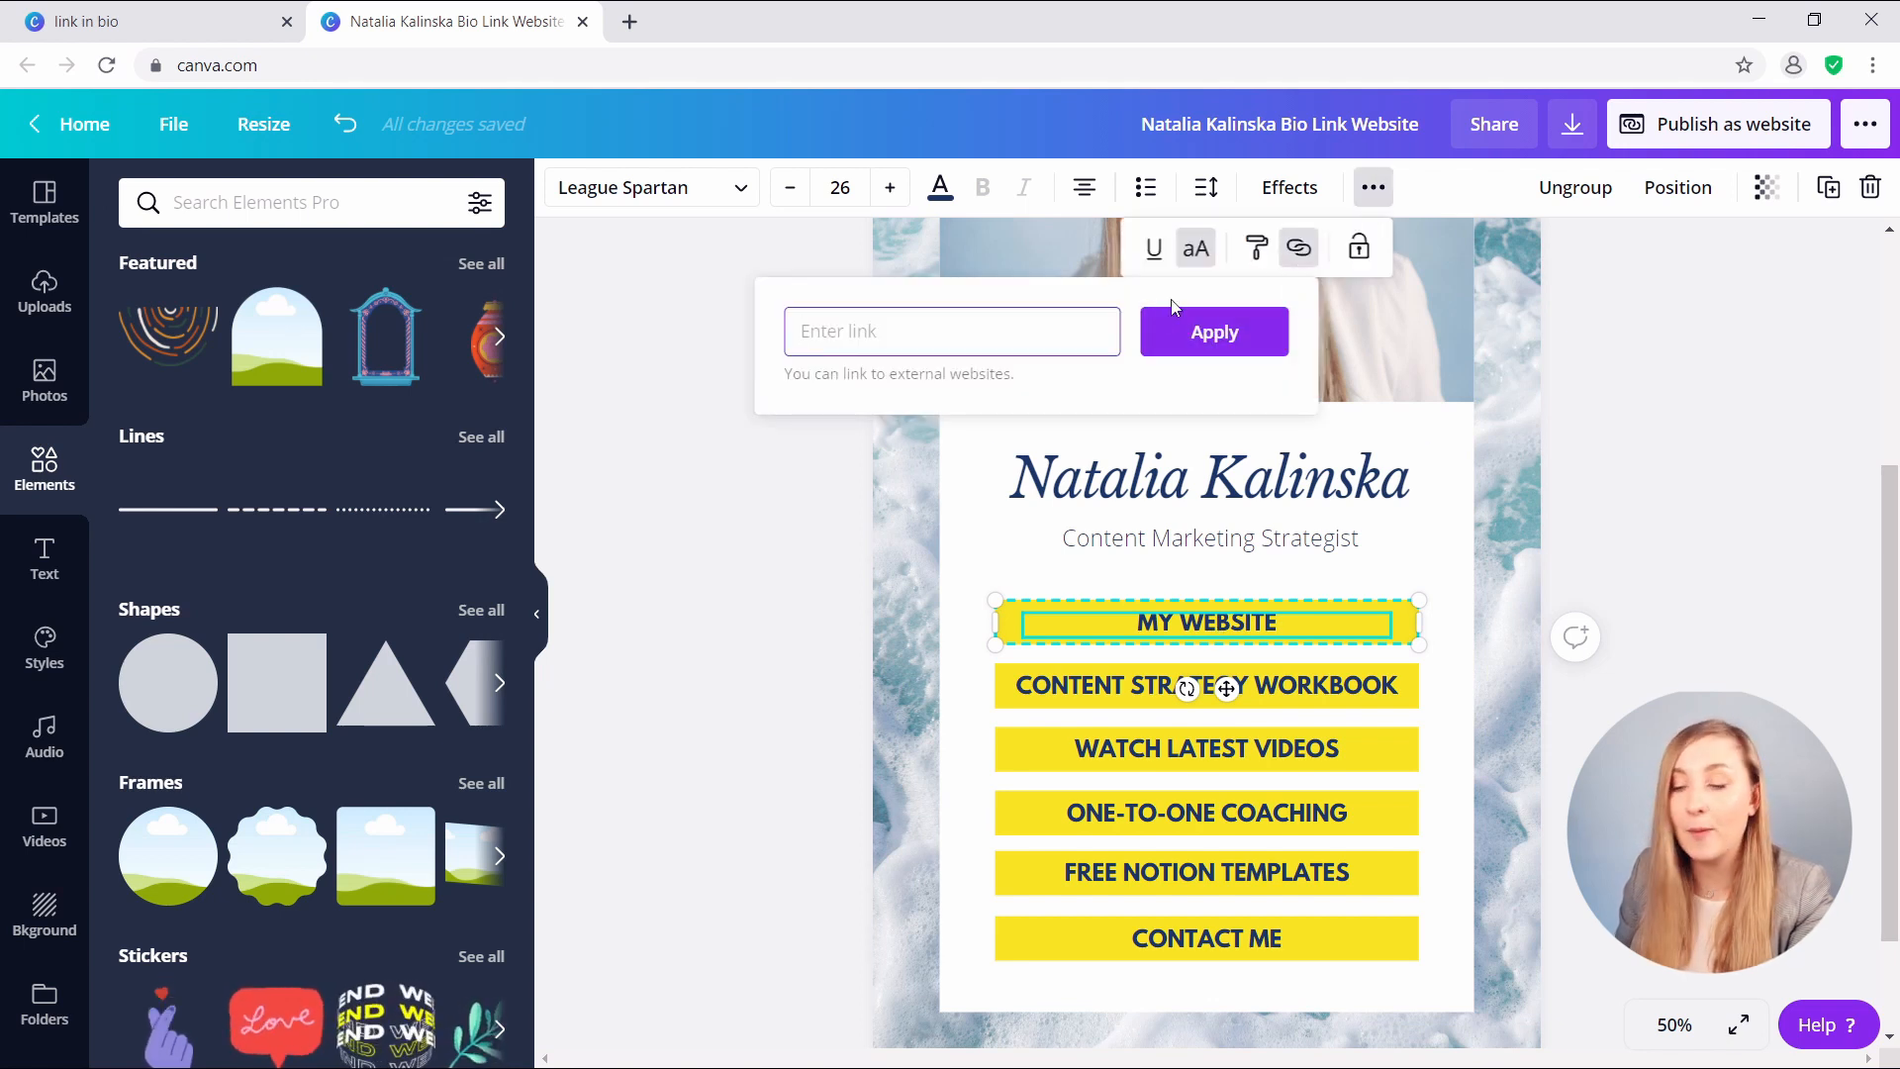
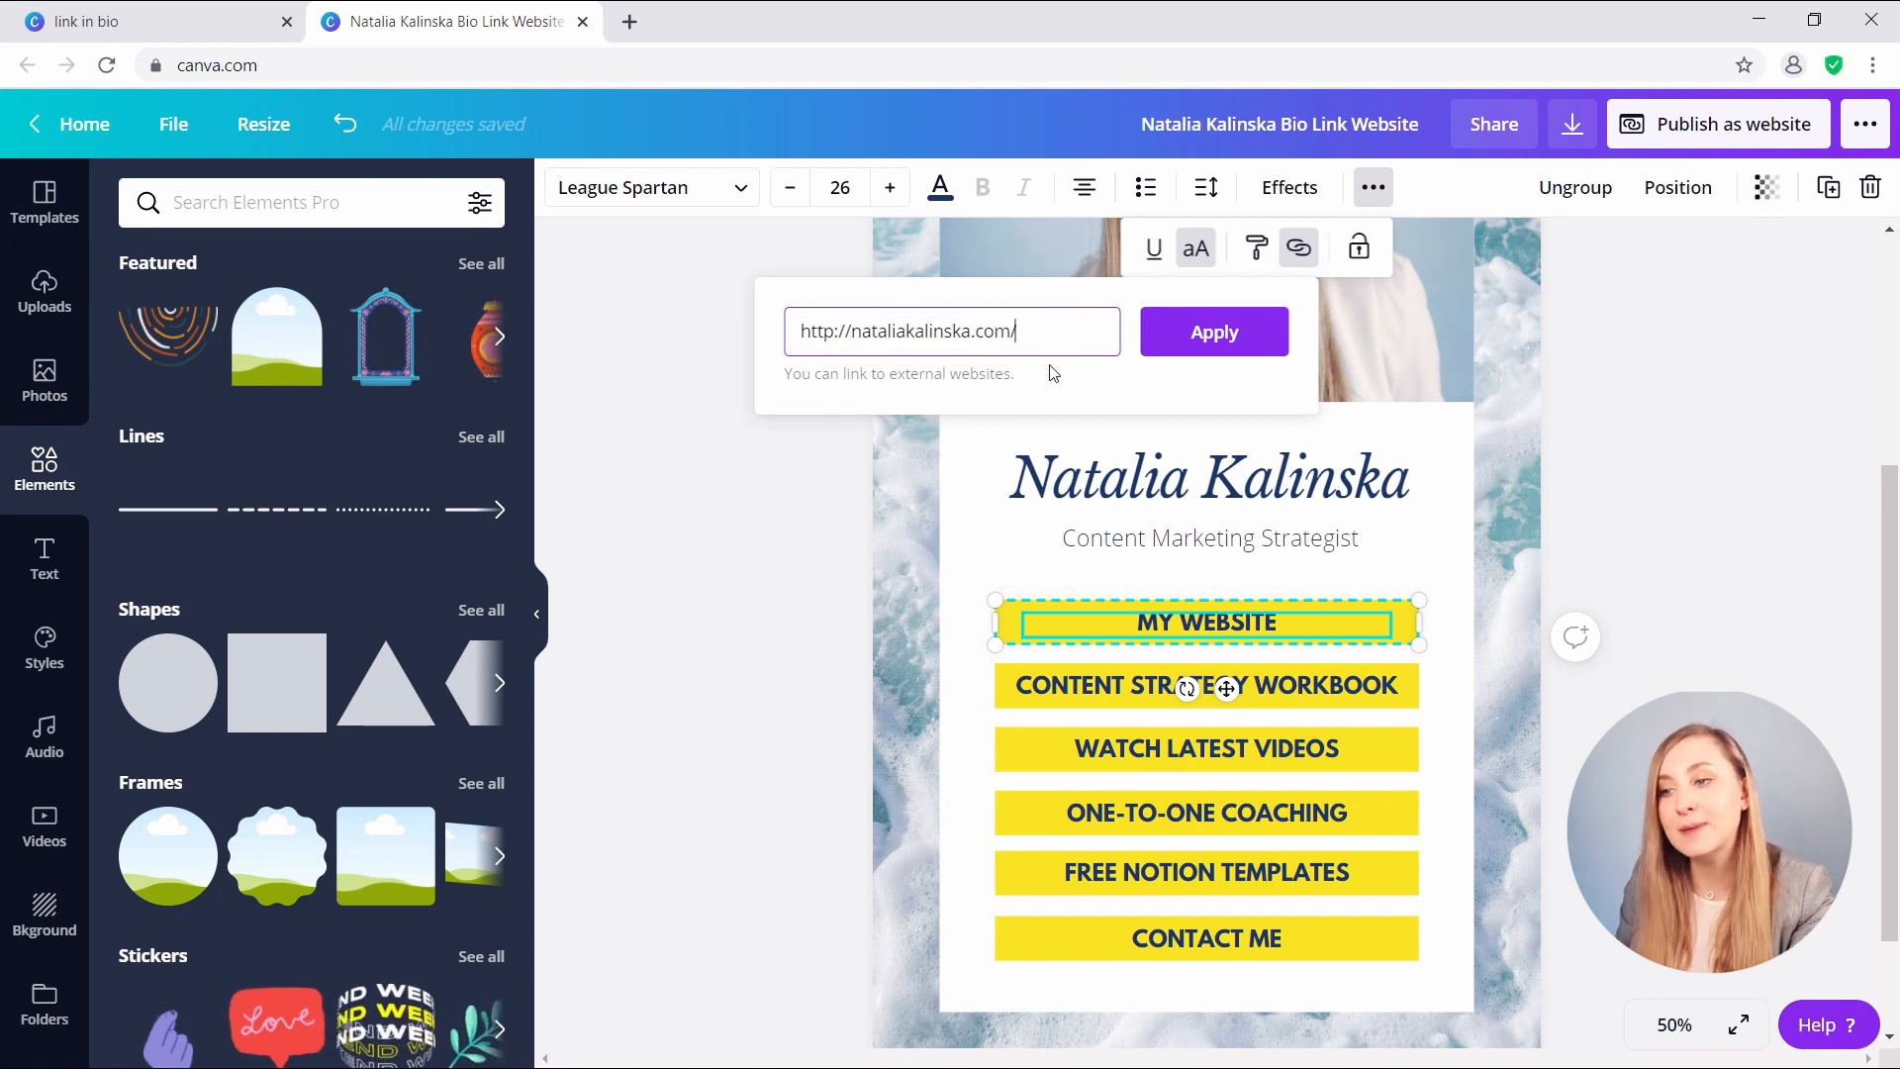
pyautogui.click(1190, 346)
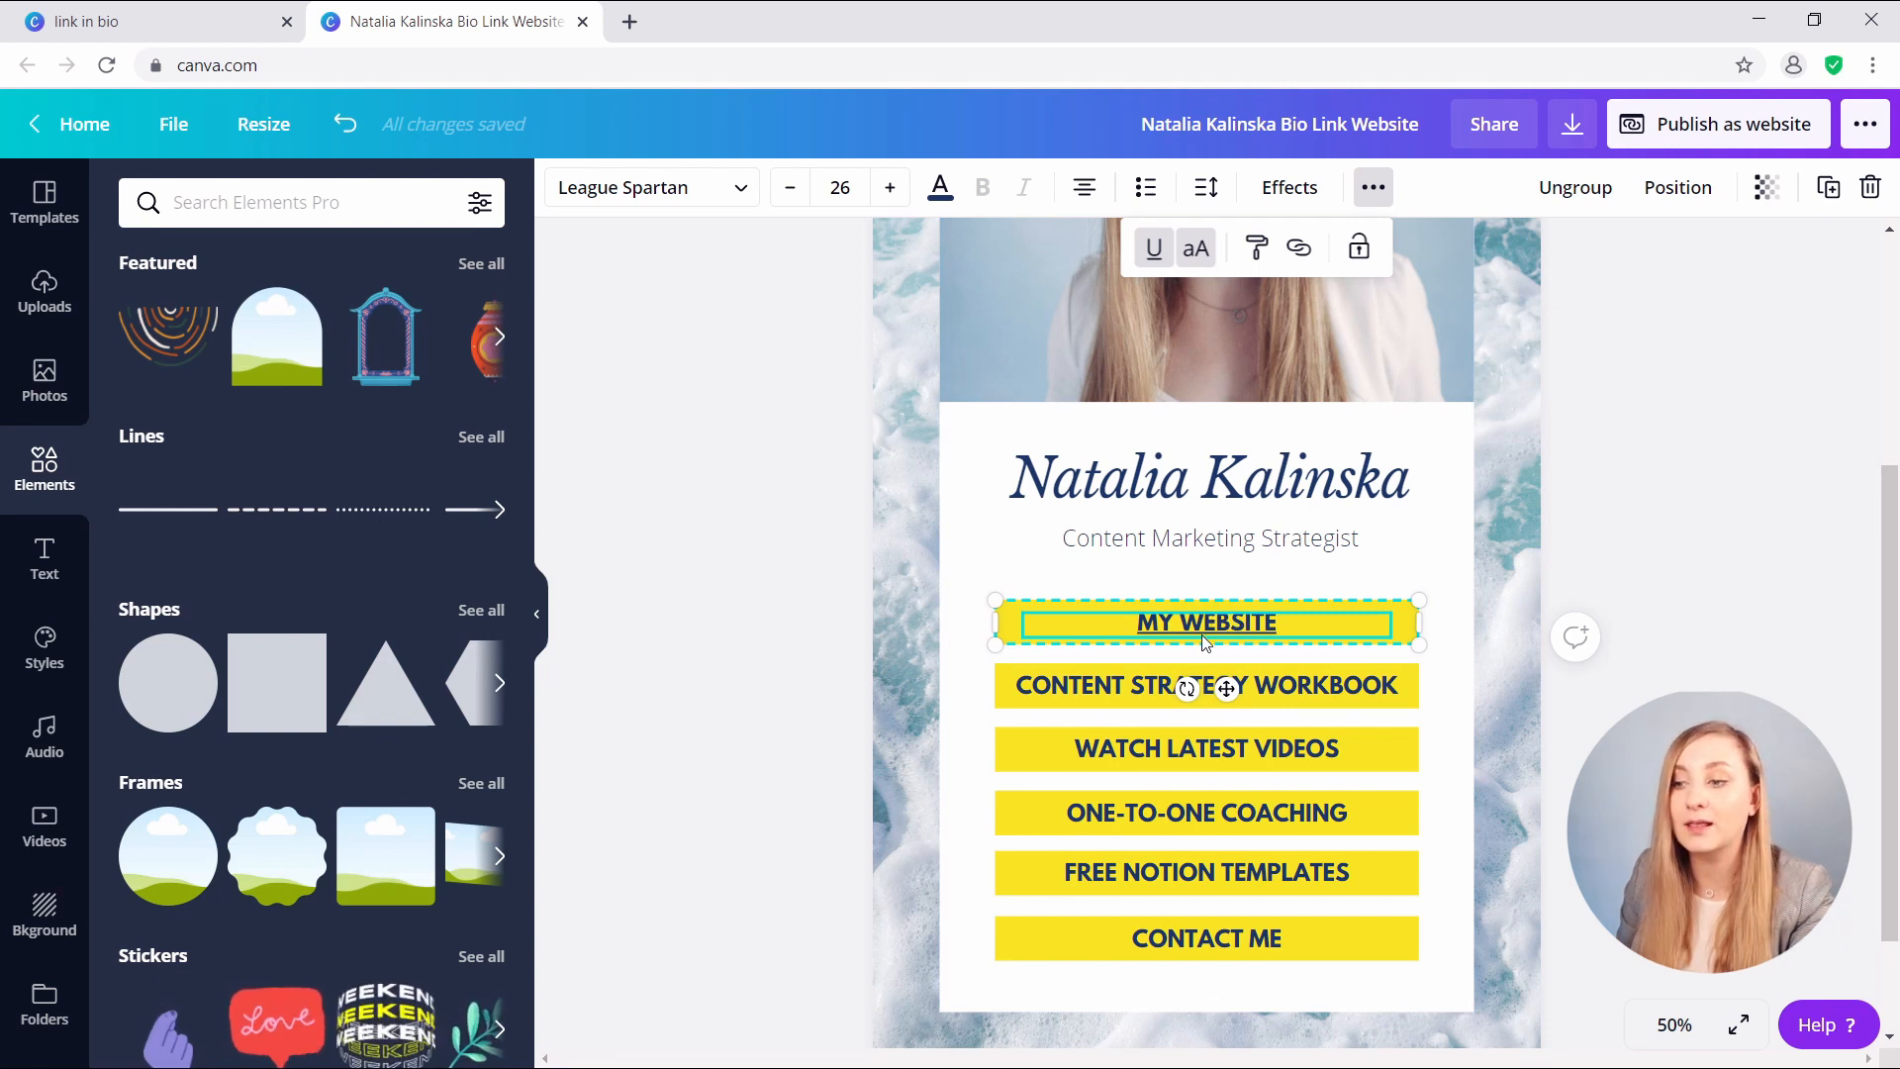
pyautogui.click(1153, 260)
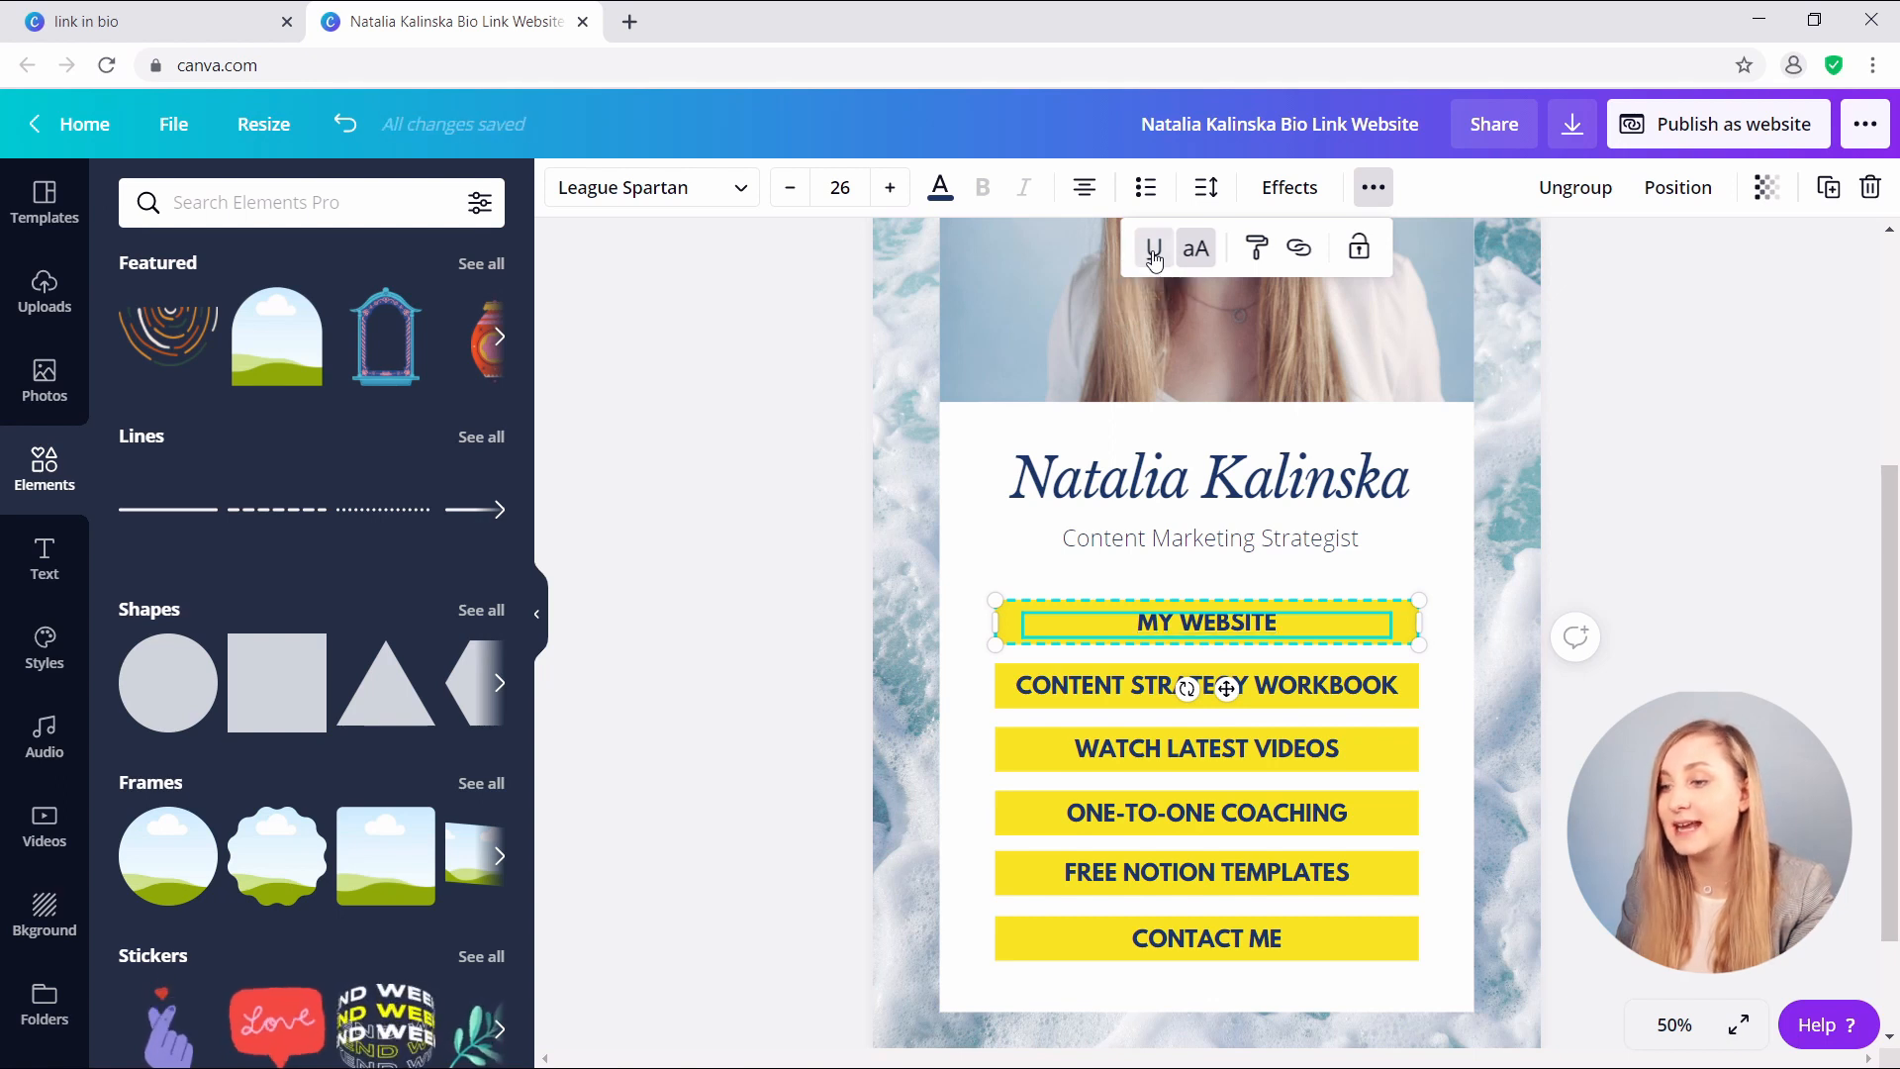
pyautogui.click(1397, 624)
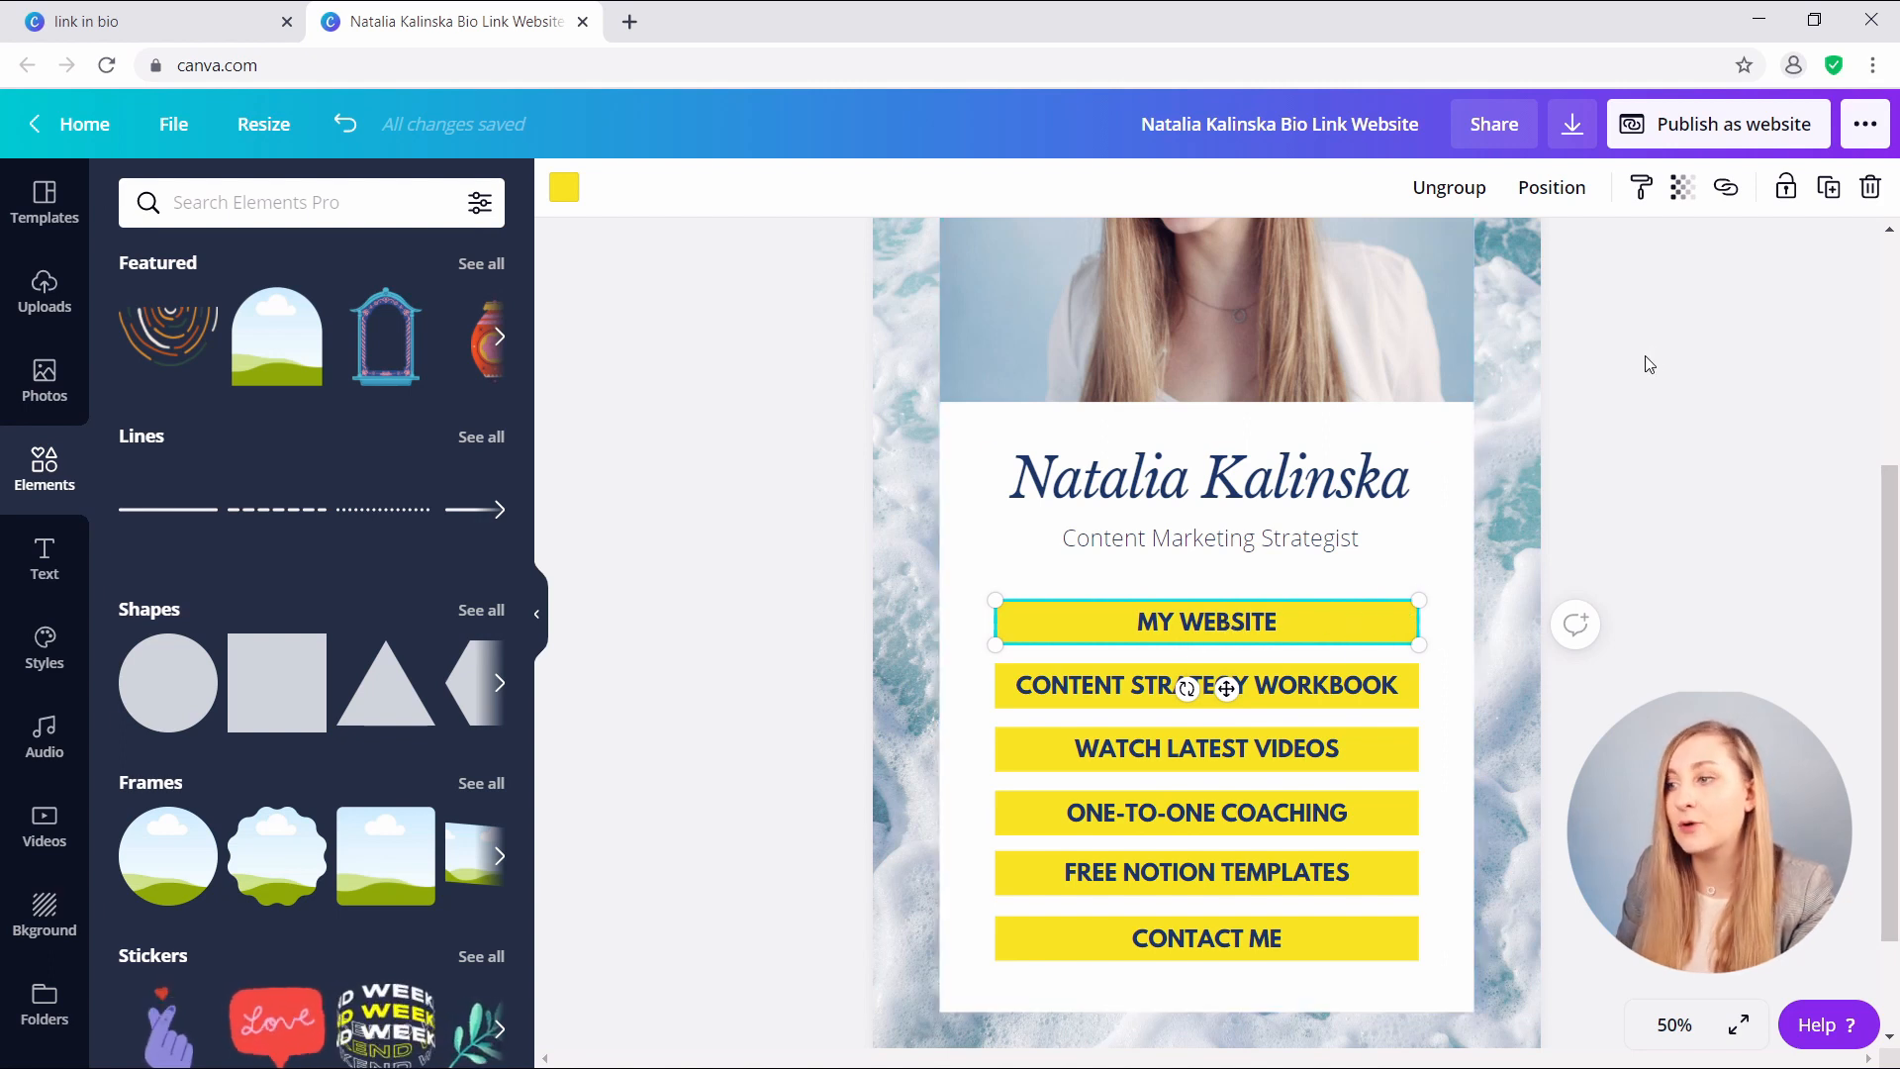
# - Link the whole yellow MY WEBSITE button shape to the personal website address
pyautogui.click(1729, 191)
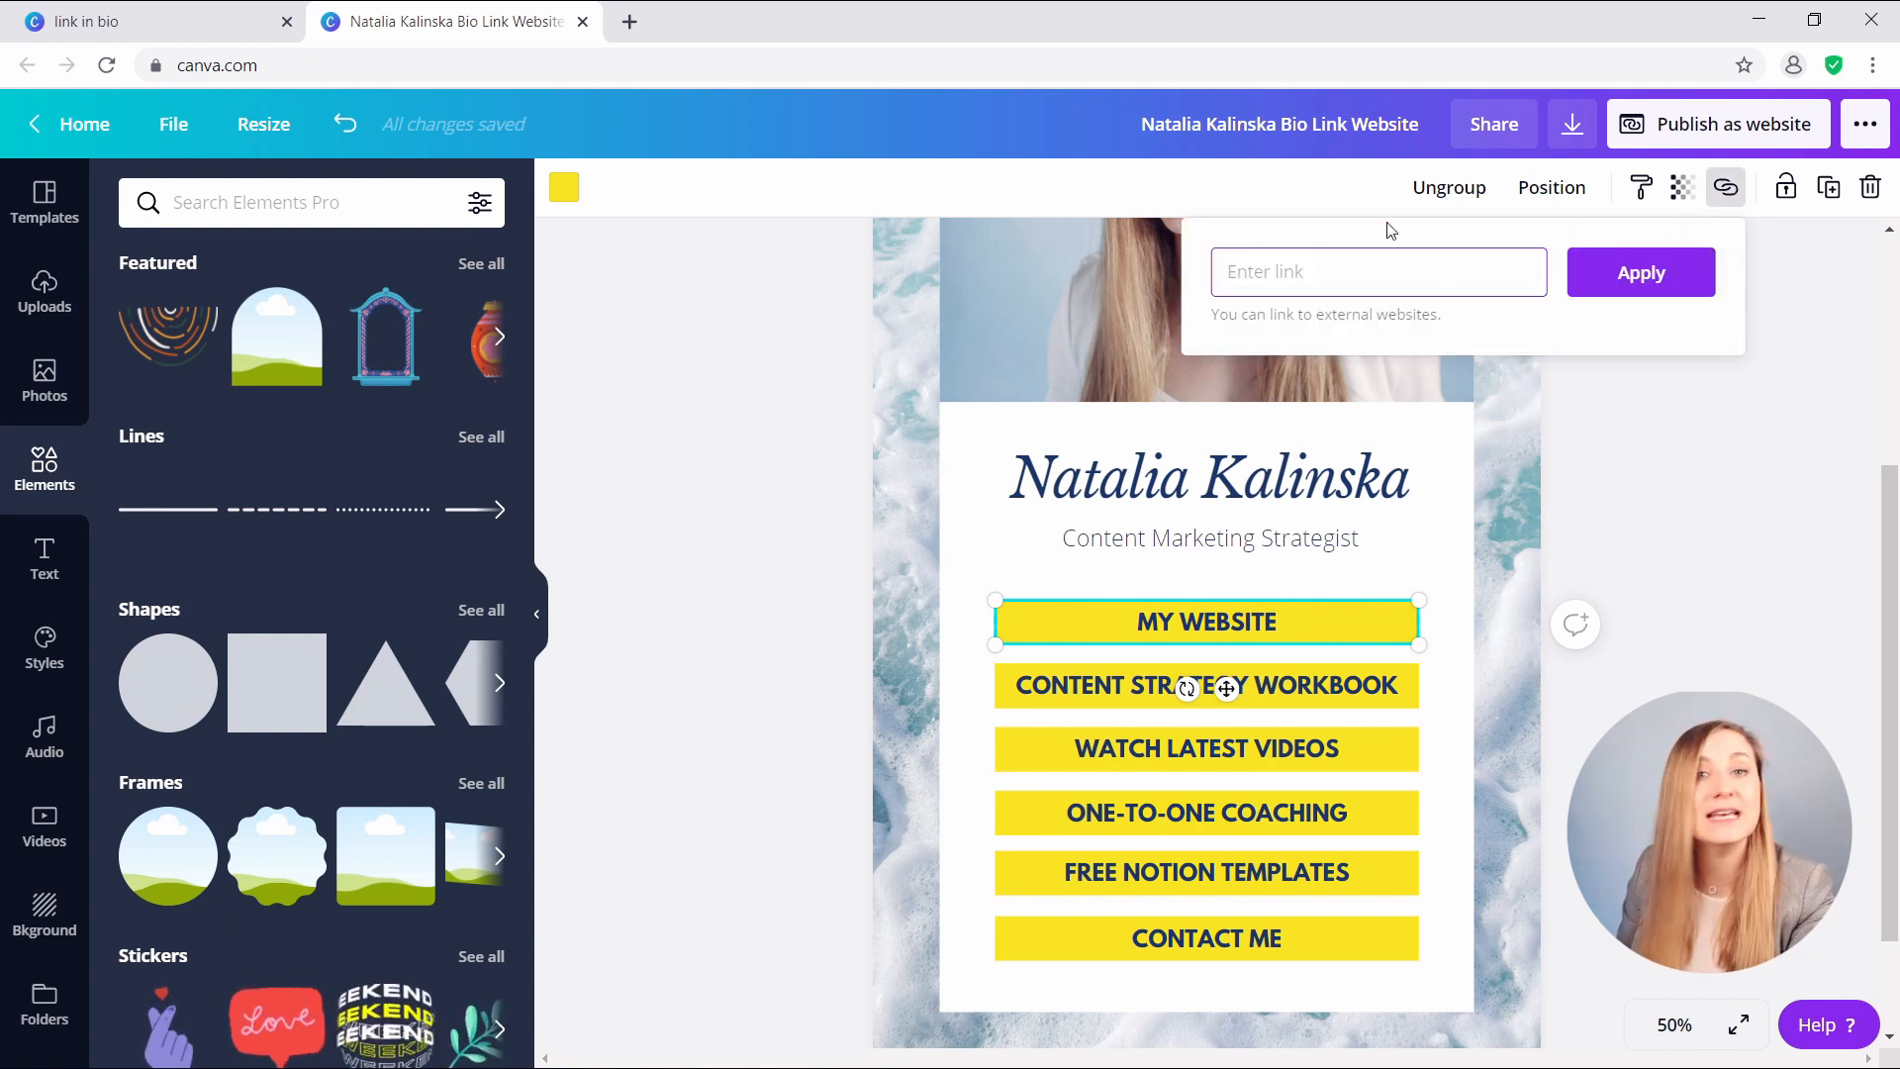
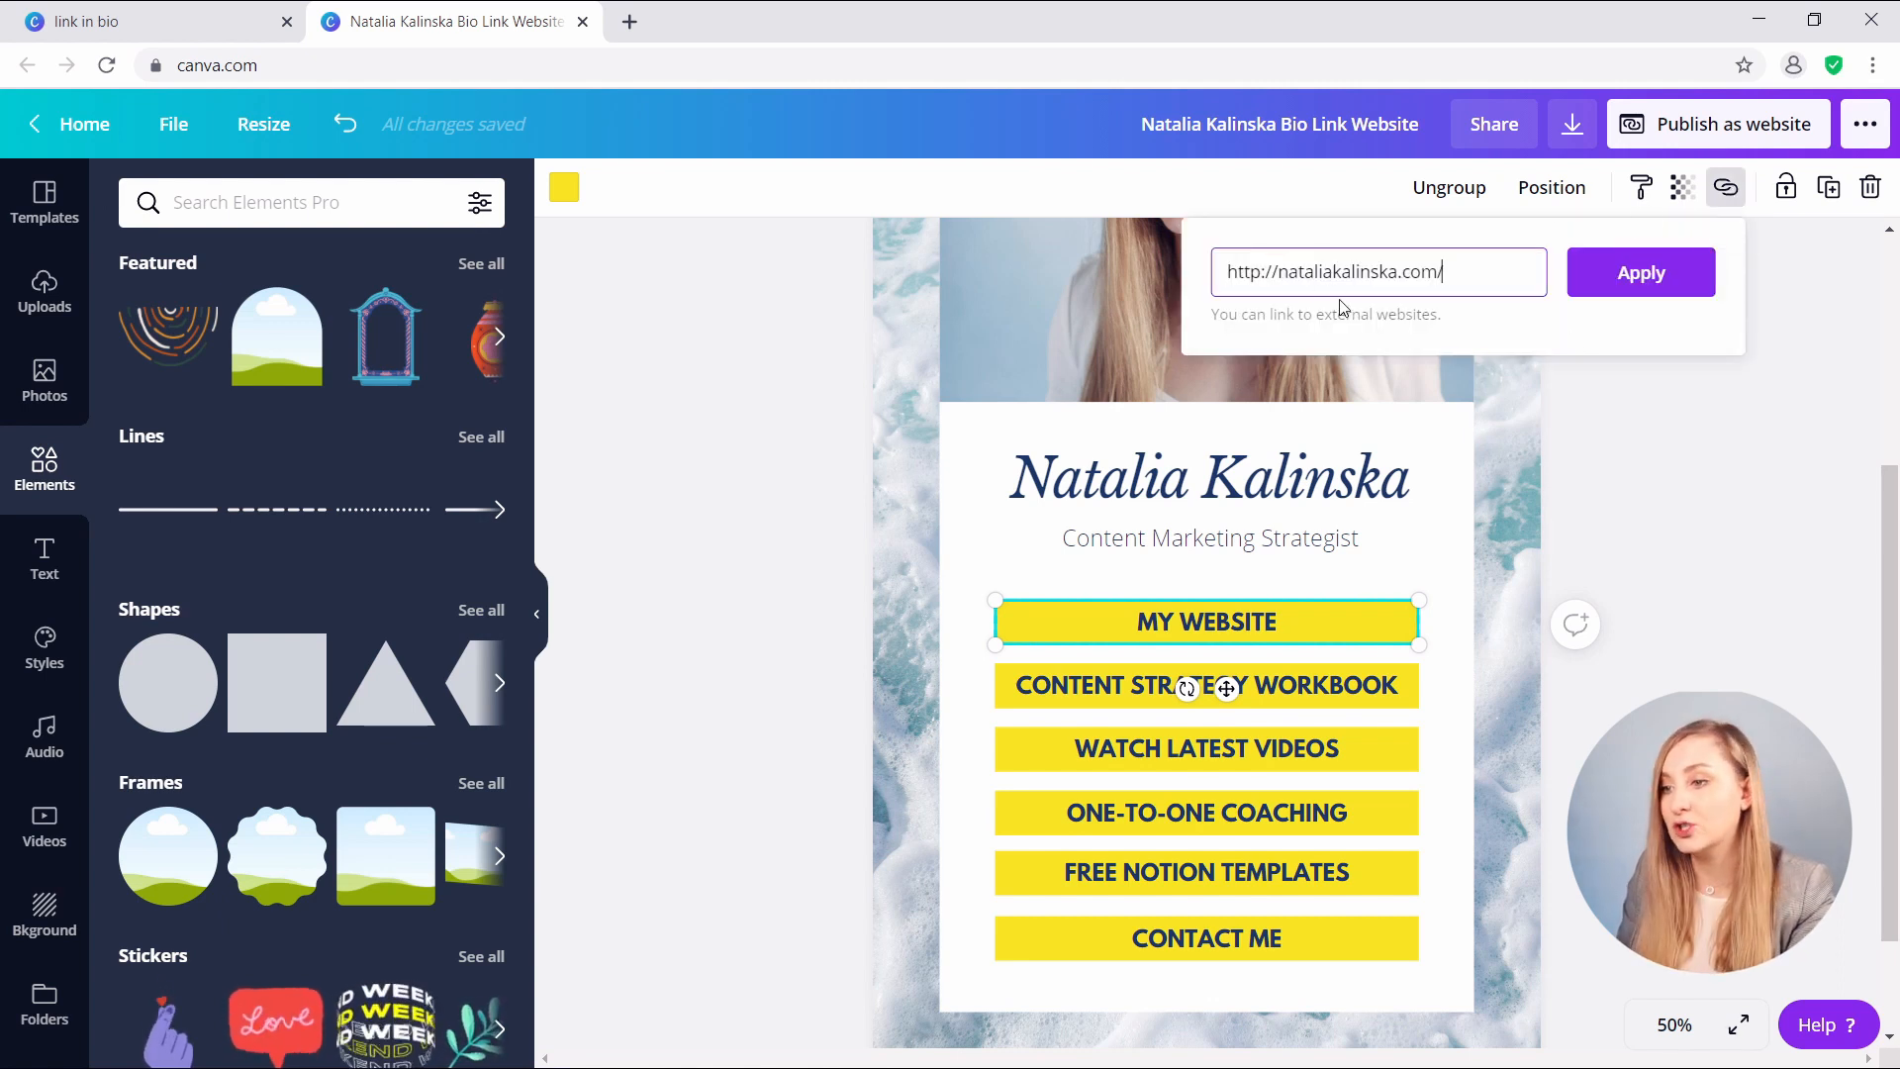
pyautogui.click(1696, 282)
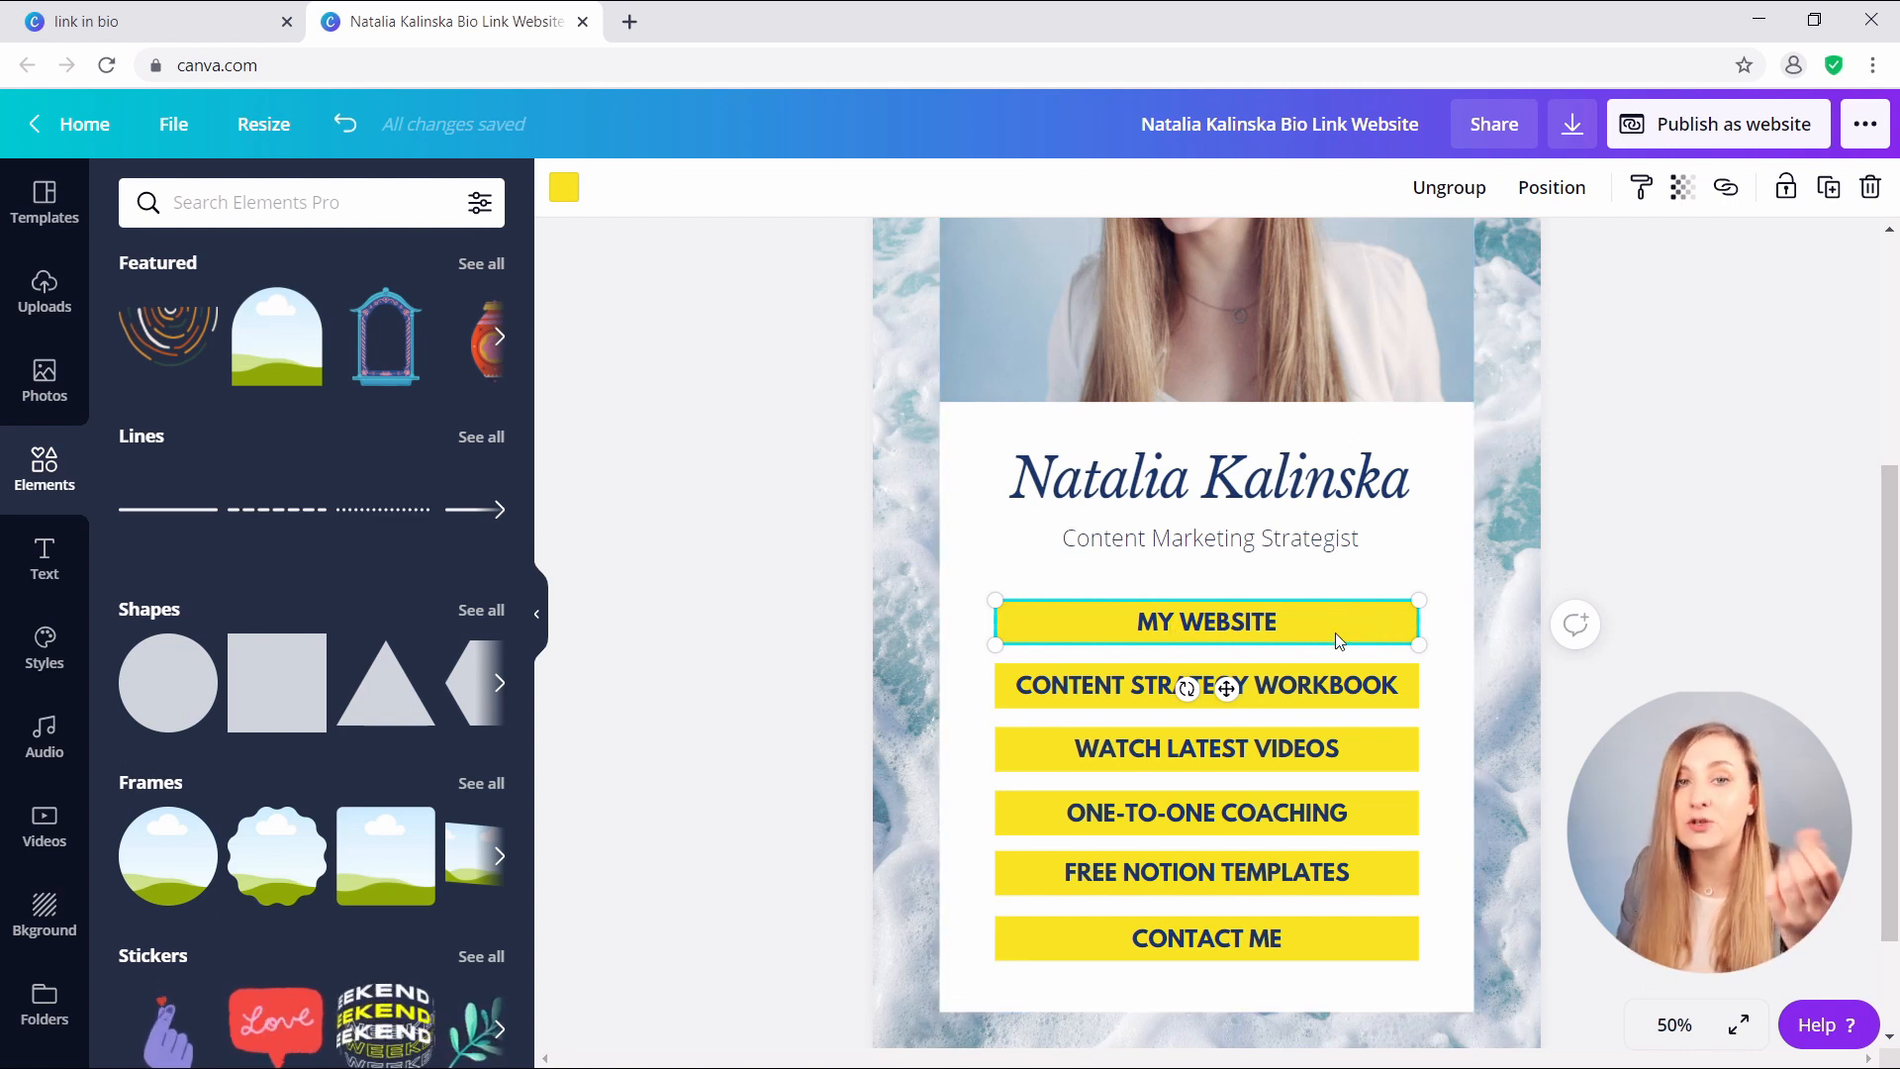
pyautogui.click(1328, 695)
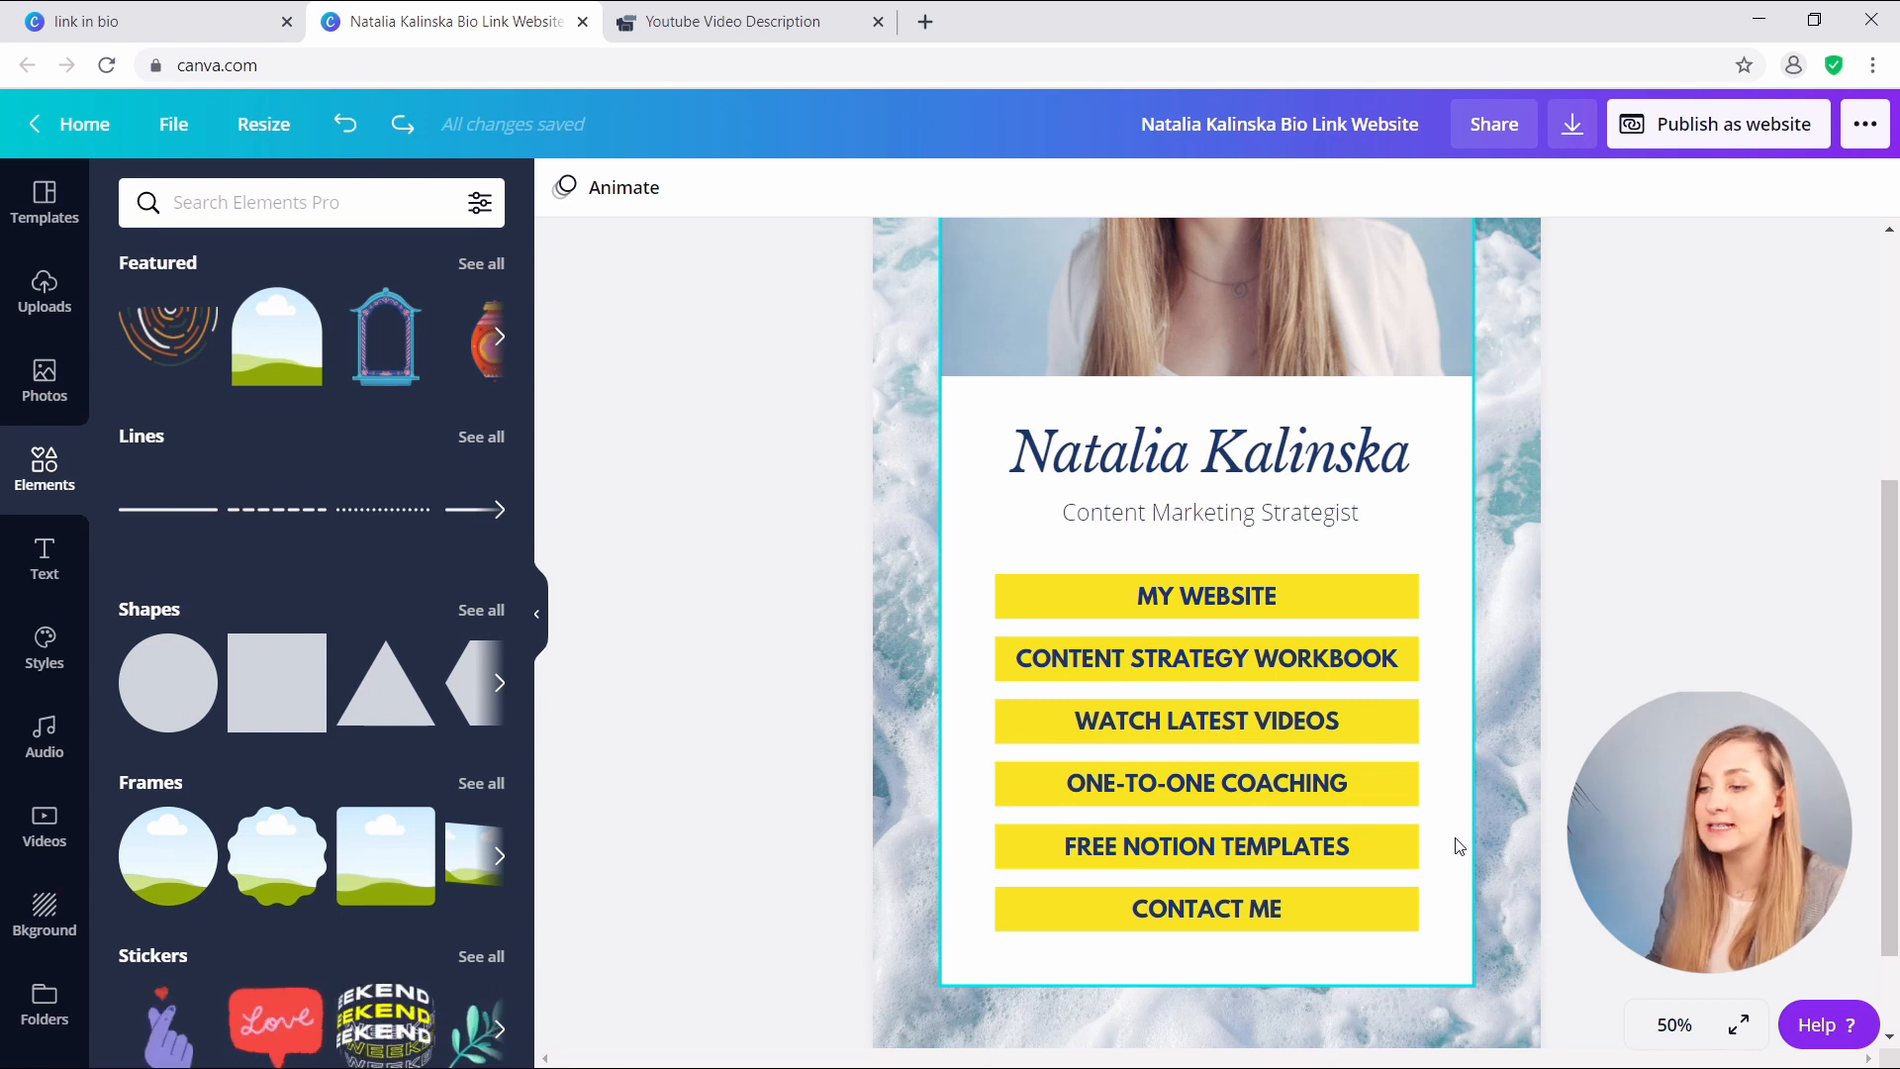
# - Delete FREE NOTION TEMPLATES, move CONTACT ME up, and tidy up the five buttons' spacing
pyautogui.click(1173, 855)
pyautogui.press('Delete')
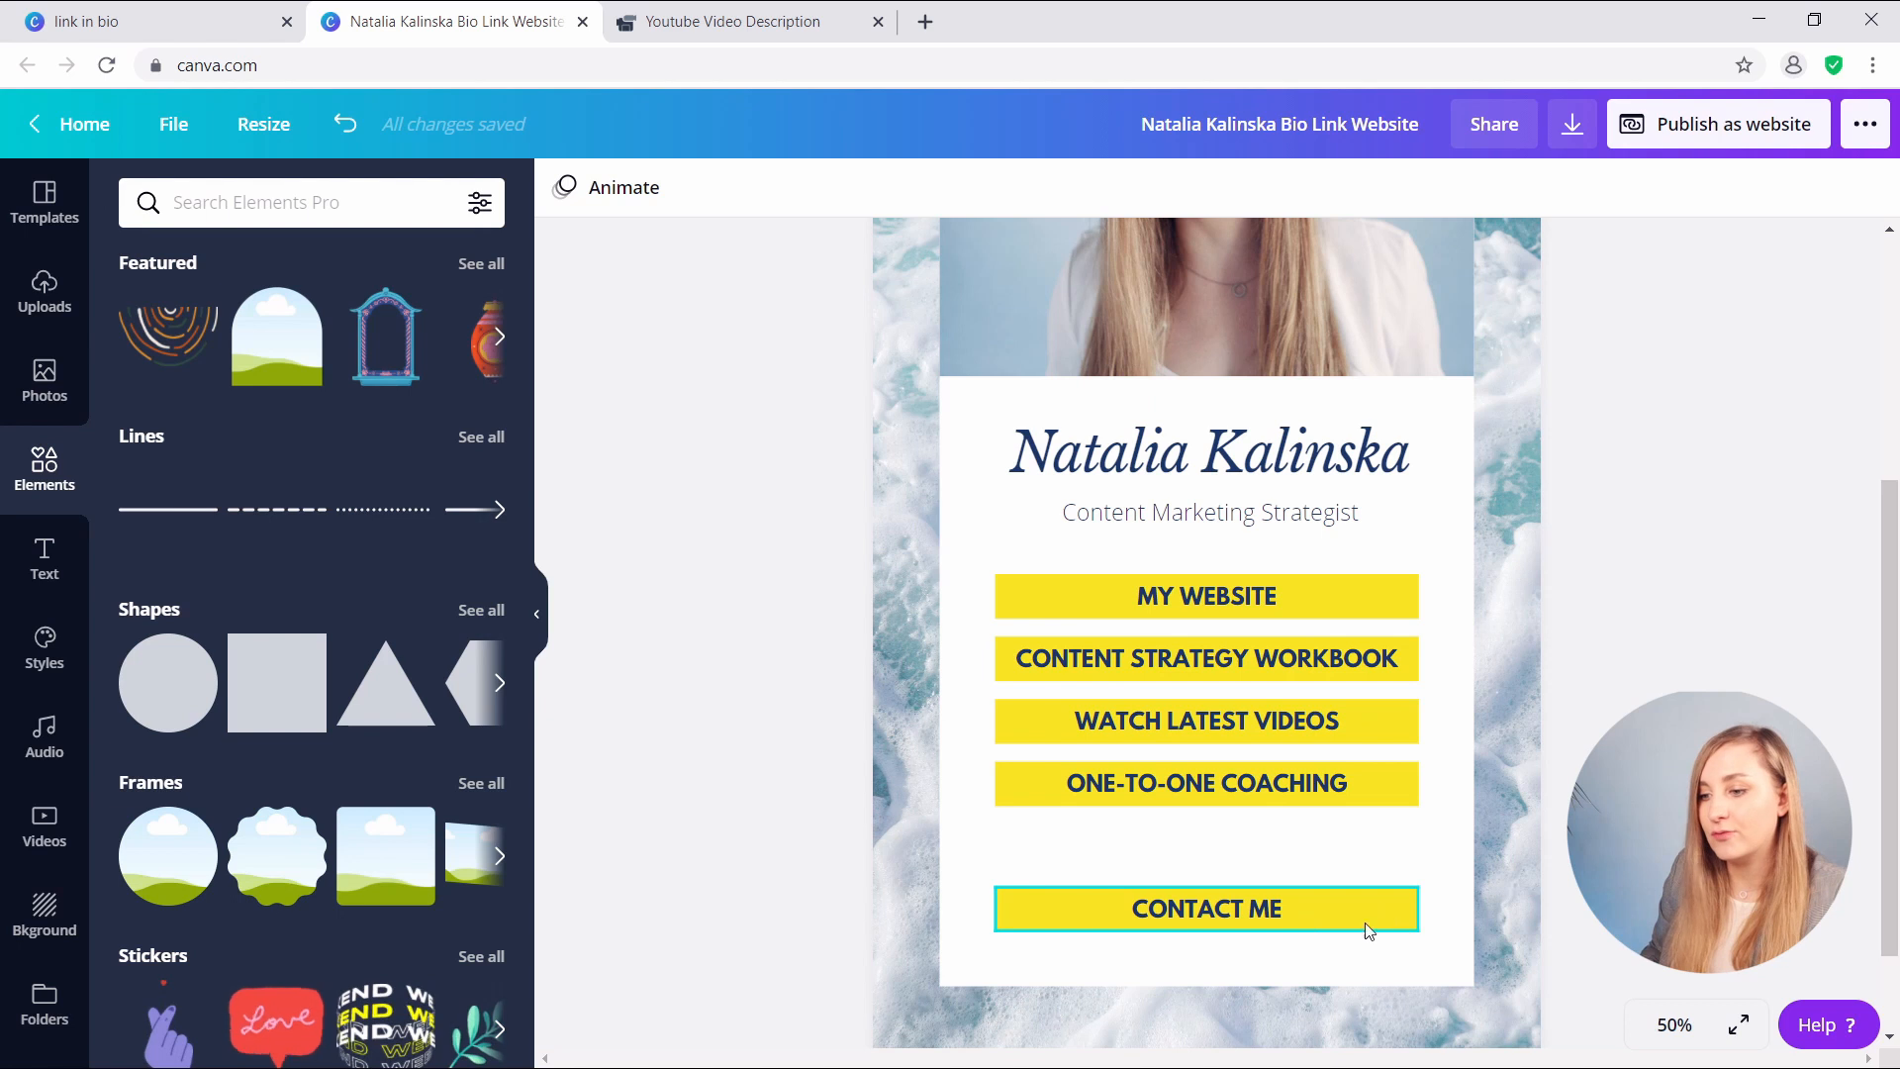
pyautogui.moveTo(1280, 911); pyautogui.dragTo(1287, 845)
pyautogui.moveTo(1385, 928); pyautogui.dragTo(1303, 562)
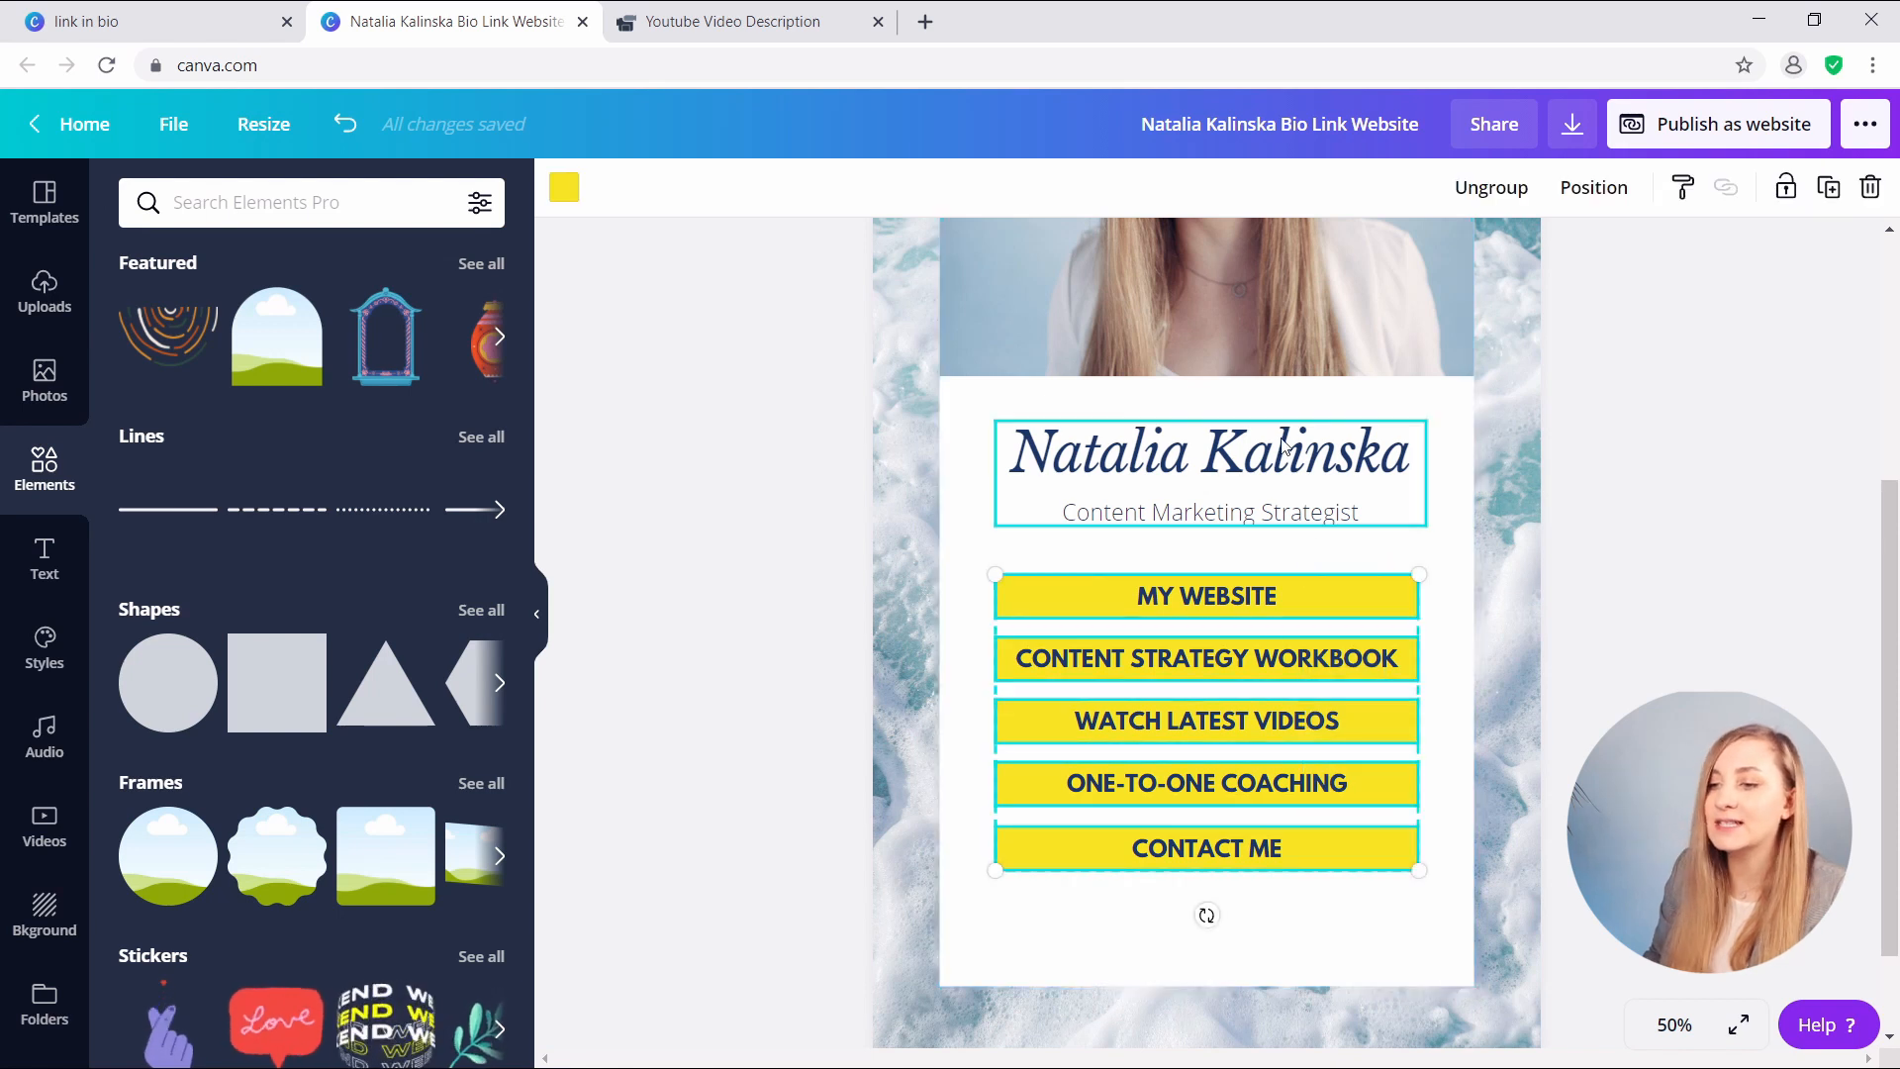
pyautogui.click(1593, 187)
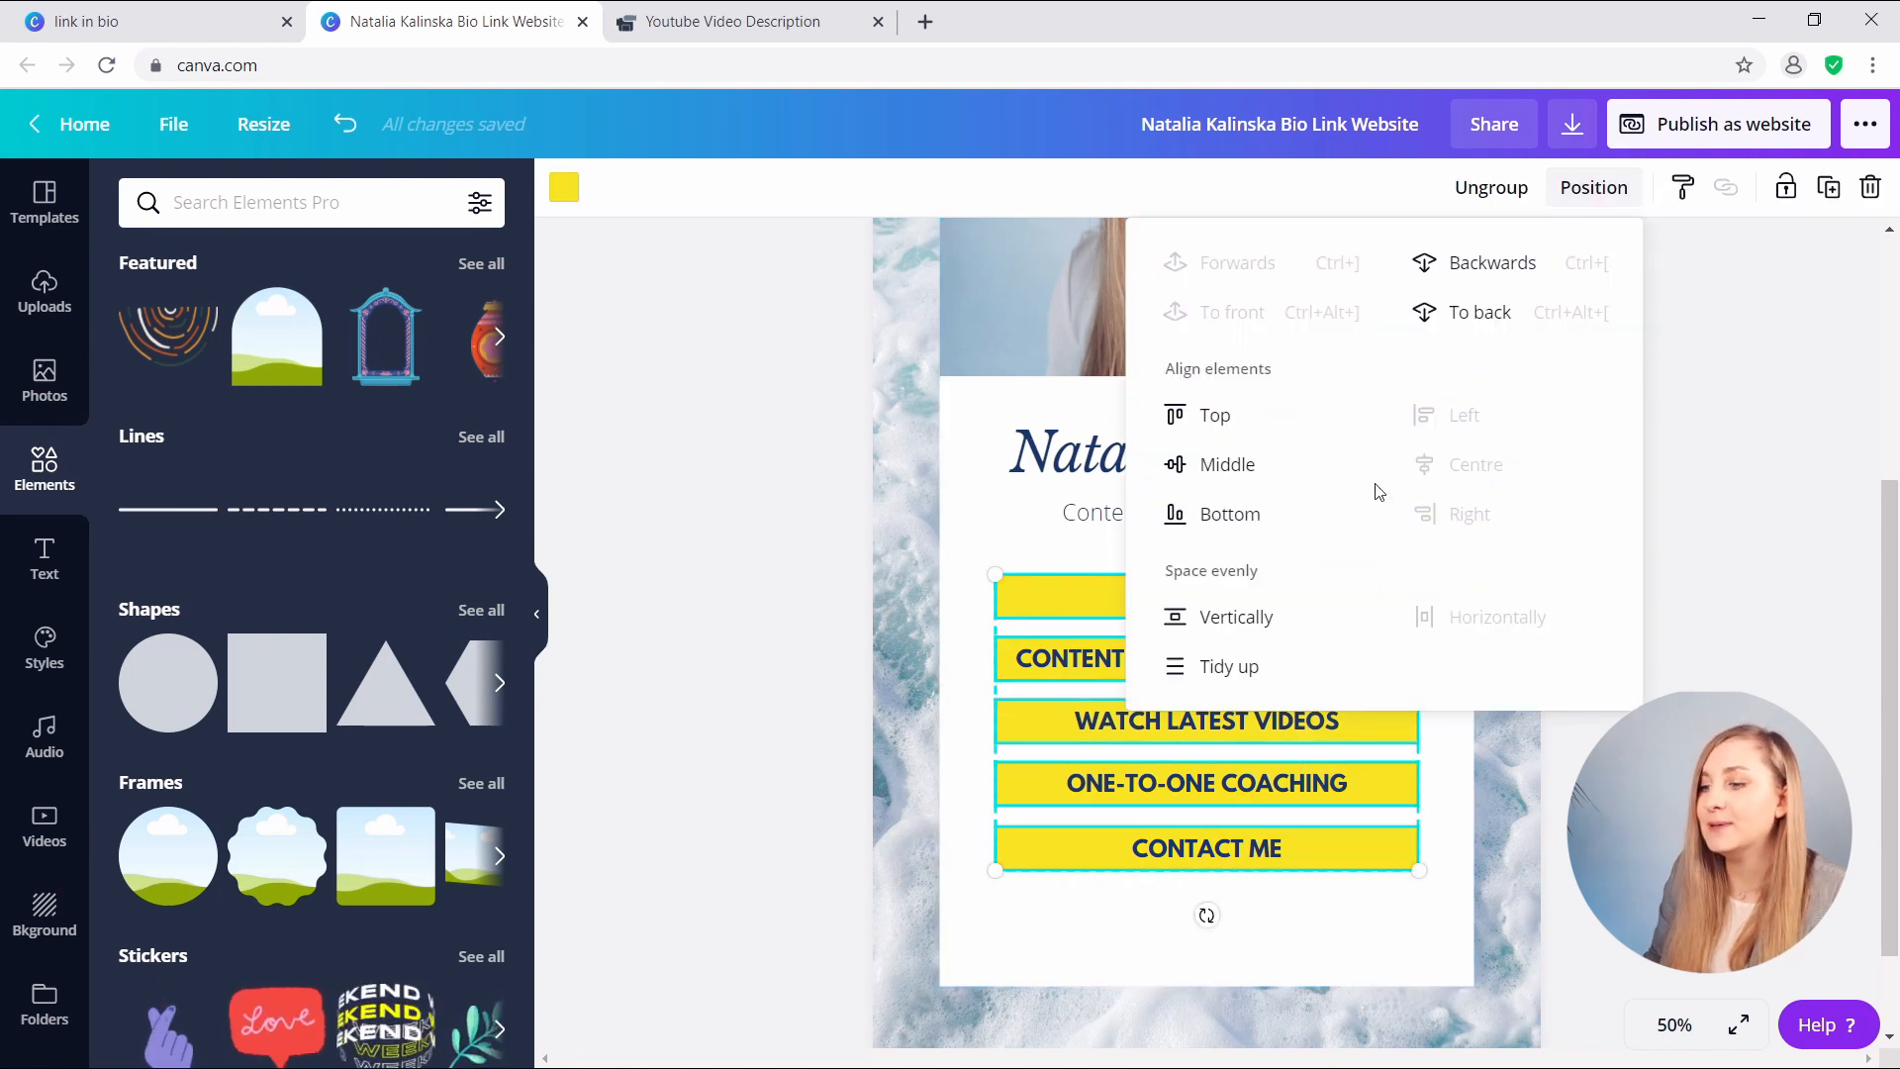
pyautogui.click(1228, 667)
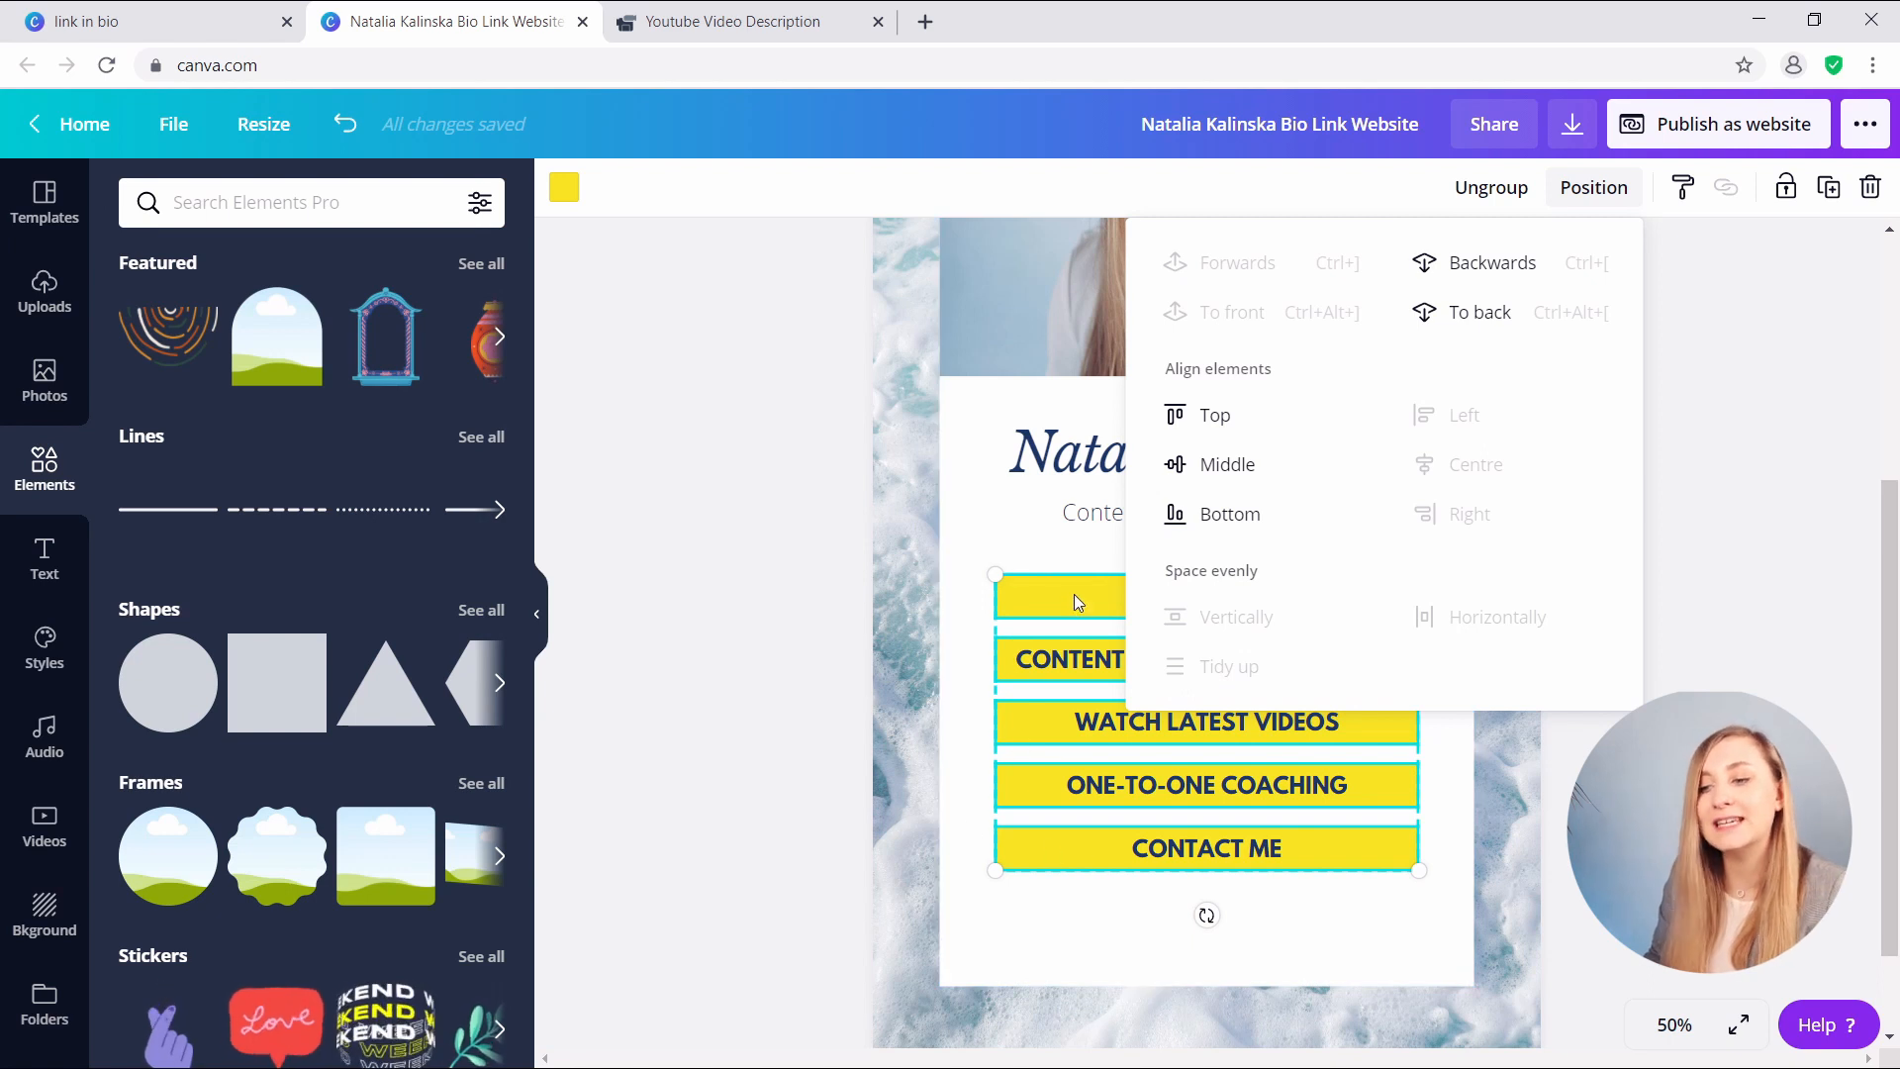
pyautogui.click(760, 841)
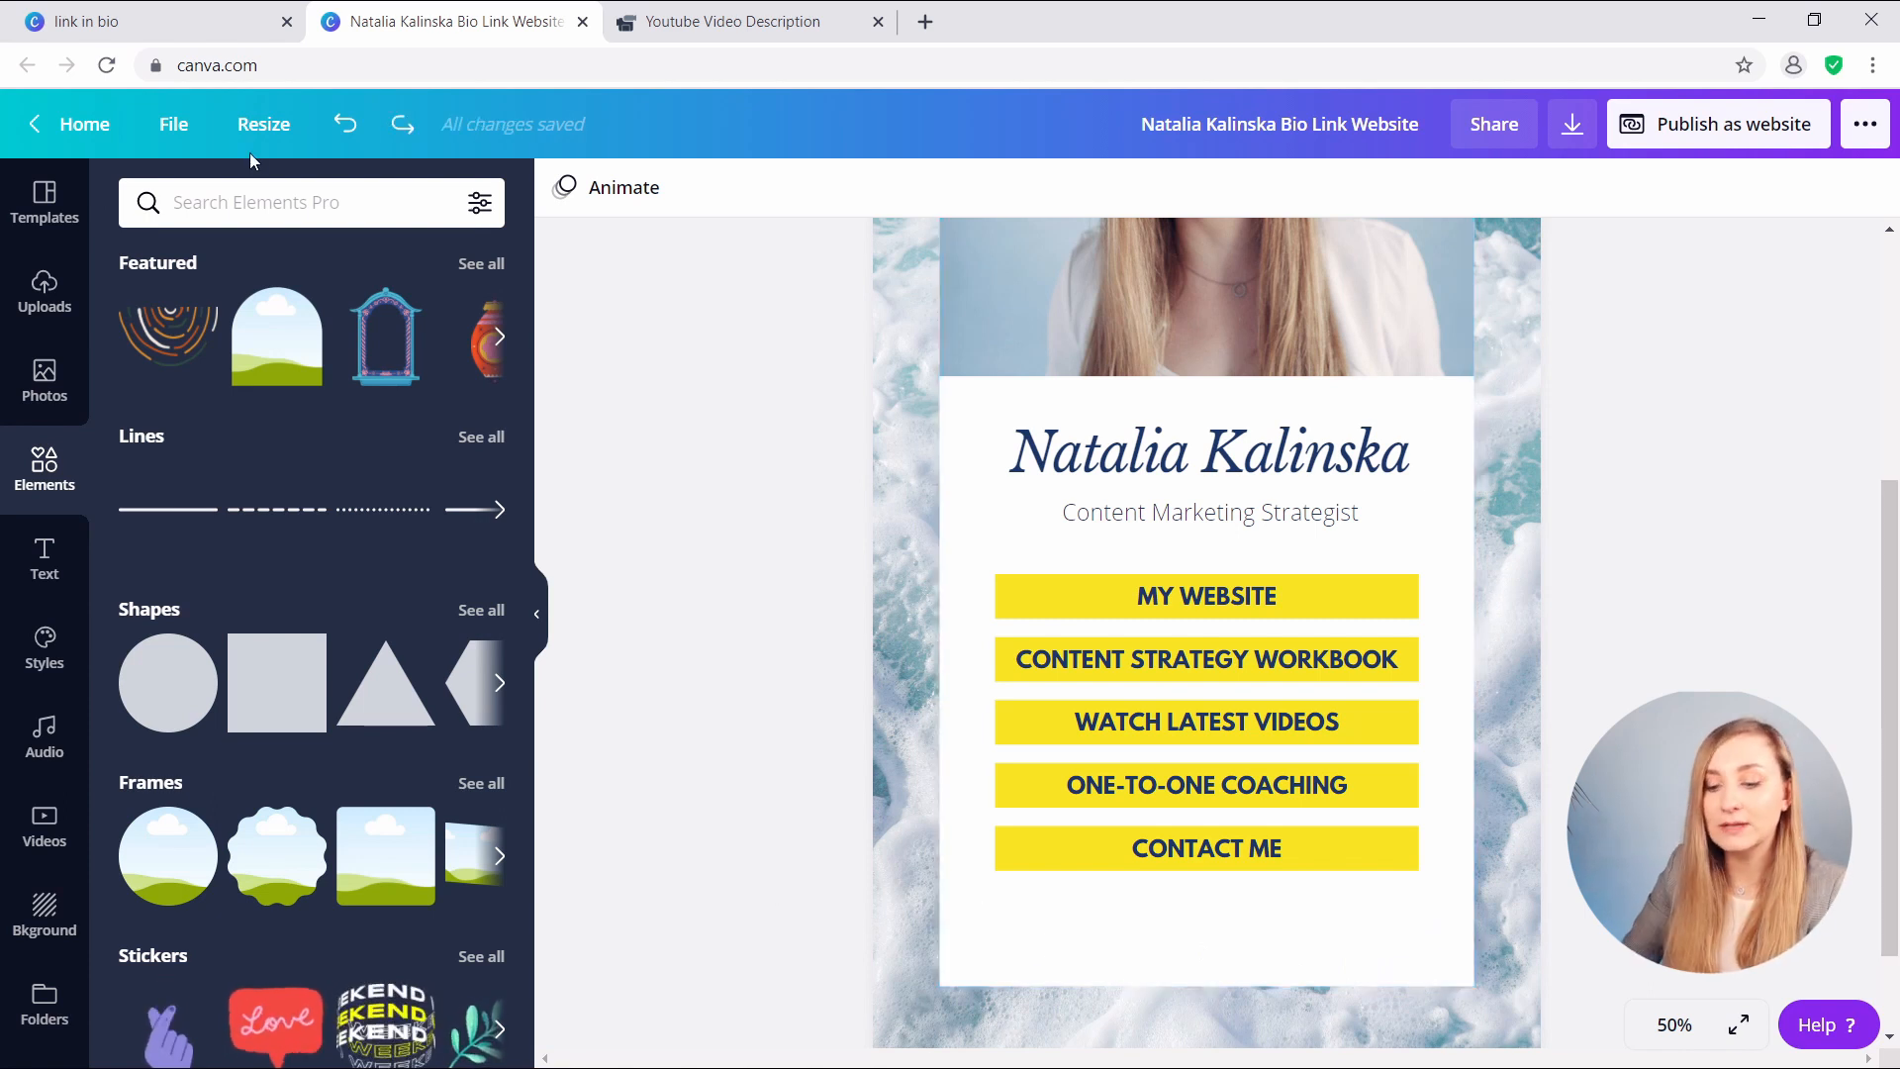
# - Search Elements for INSTAGRAM and add an Instagram icon recoloured navy #1f375c
pyautogui.write('IN')
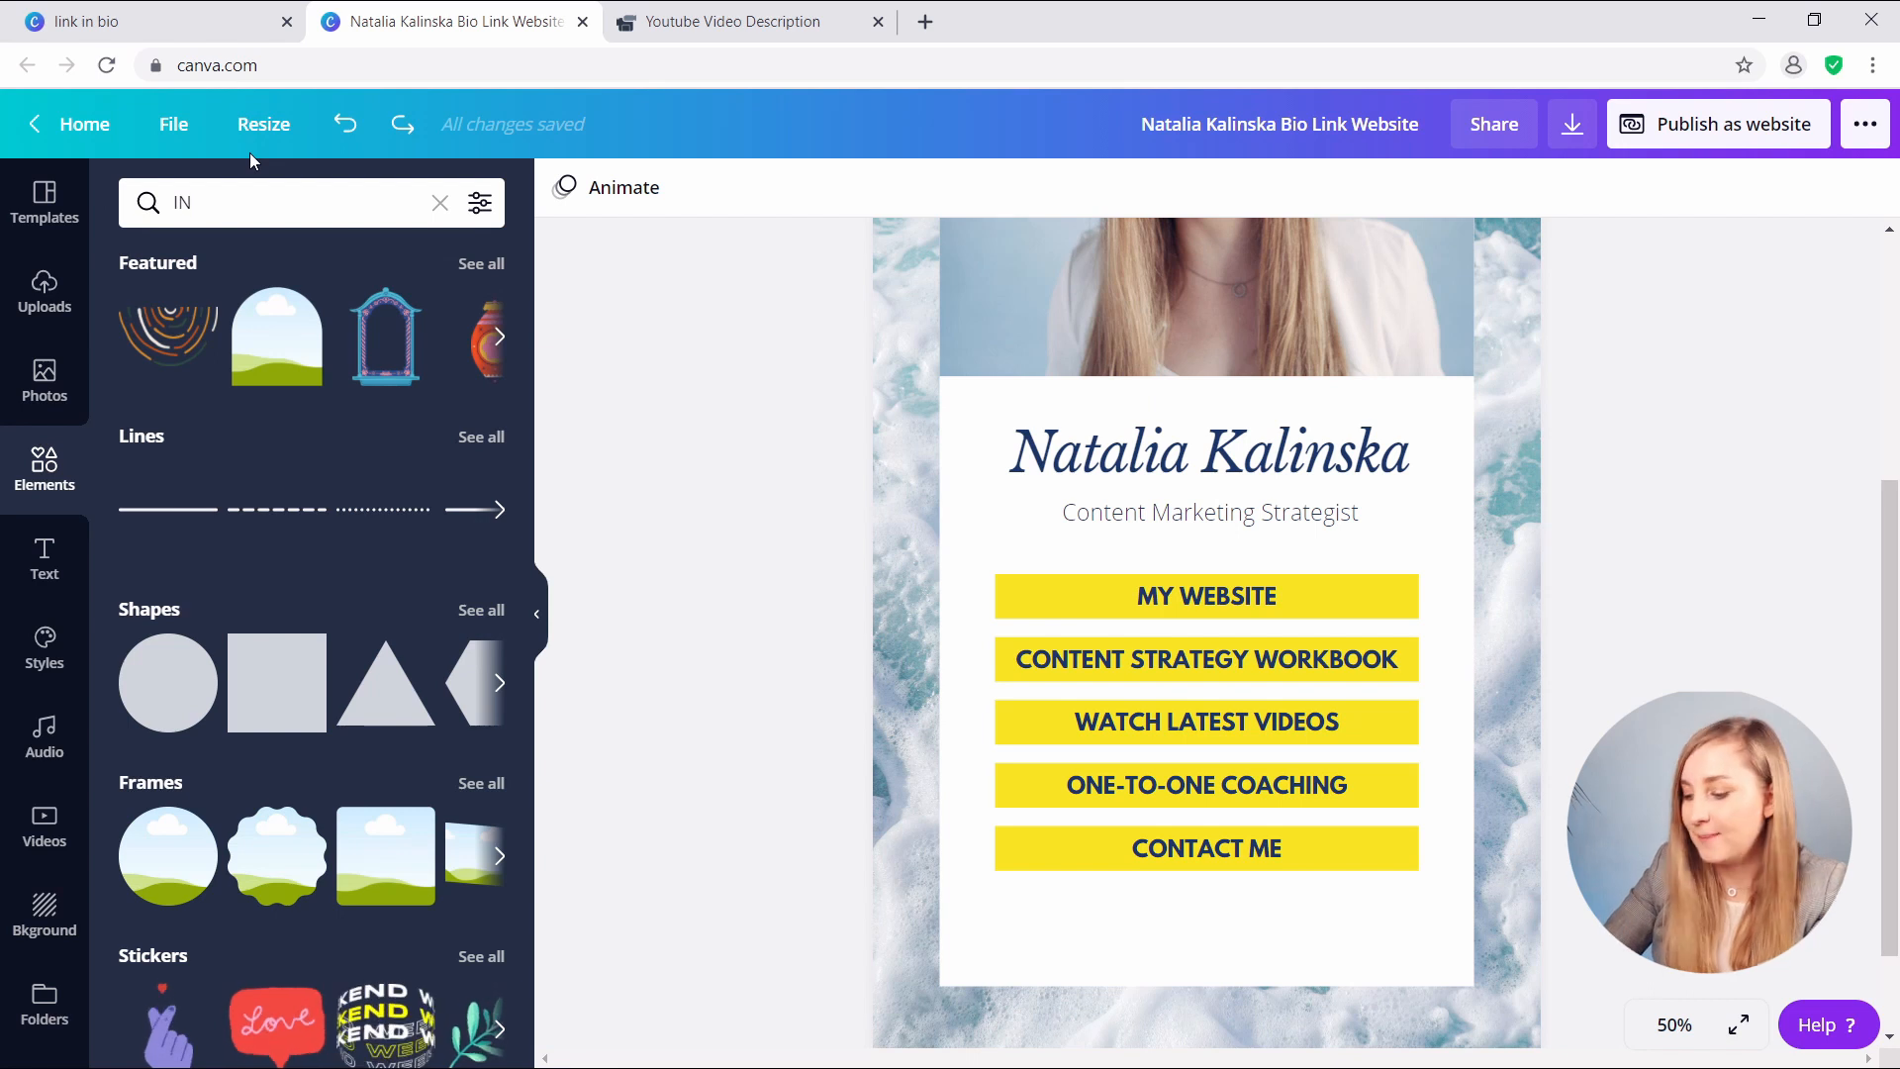
pyautogui.write('STAGRAM')
pyautogui.press('Return')
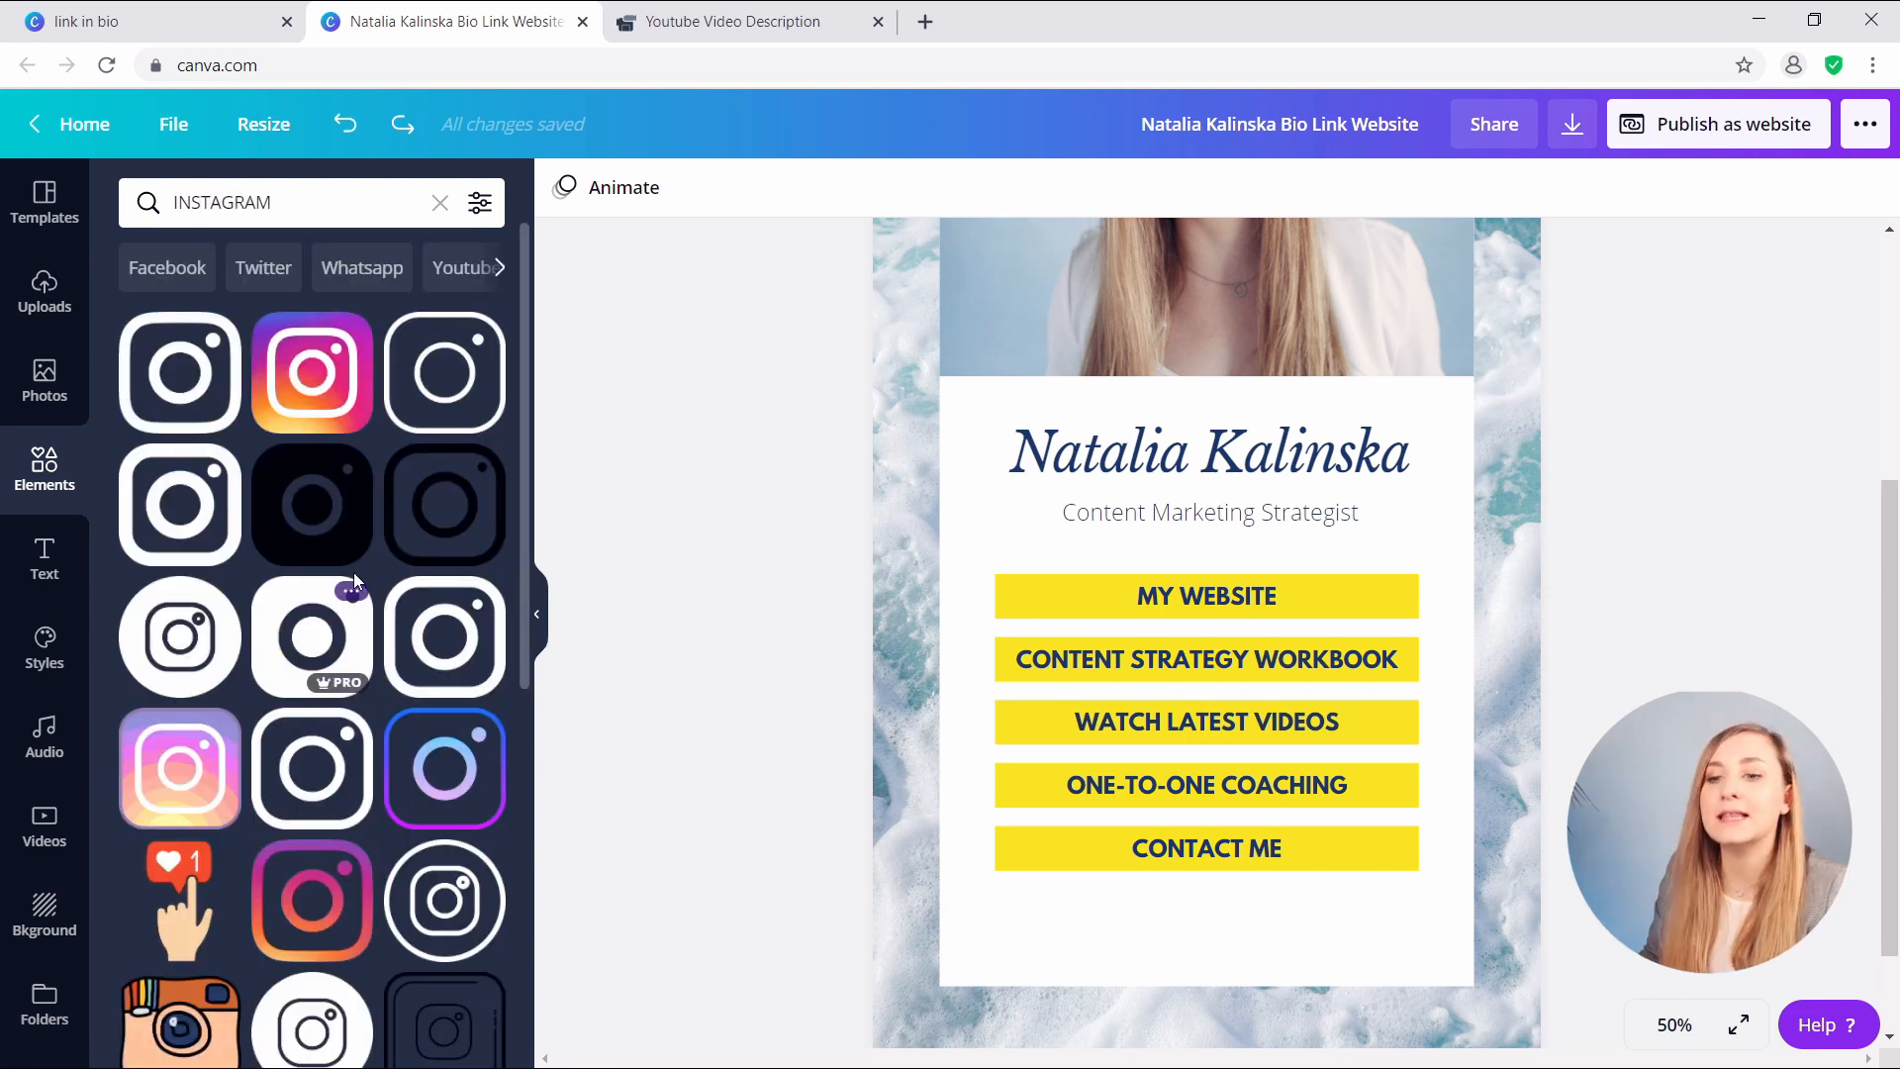
pyautogui.scroll(-1, 346, 536)
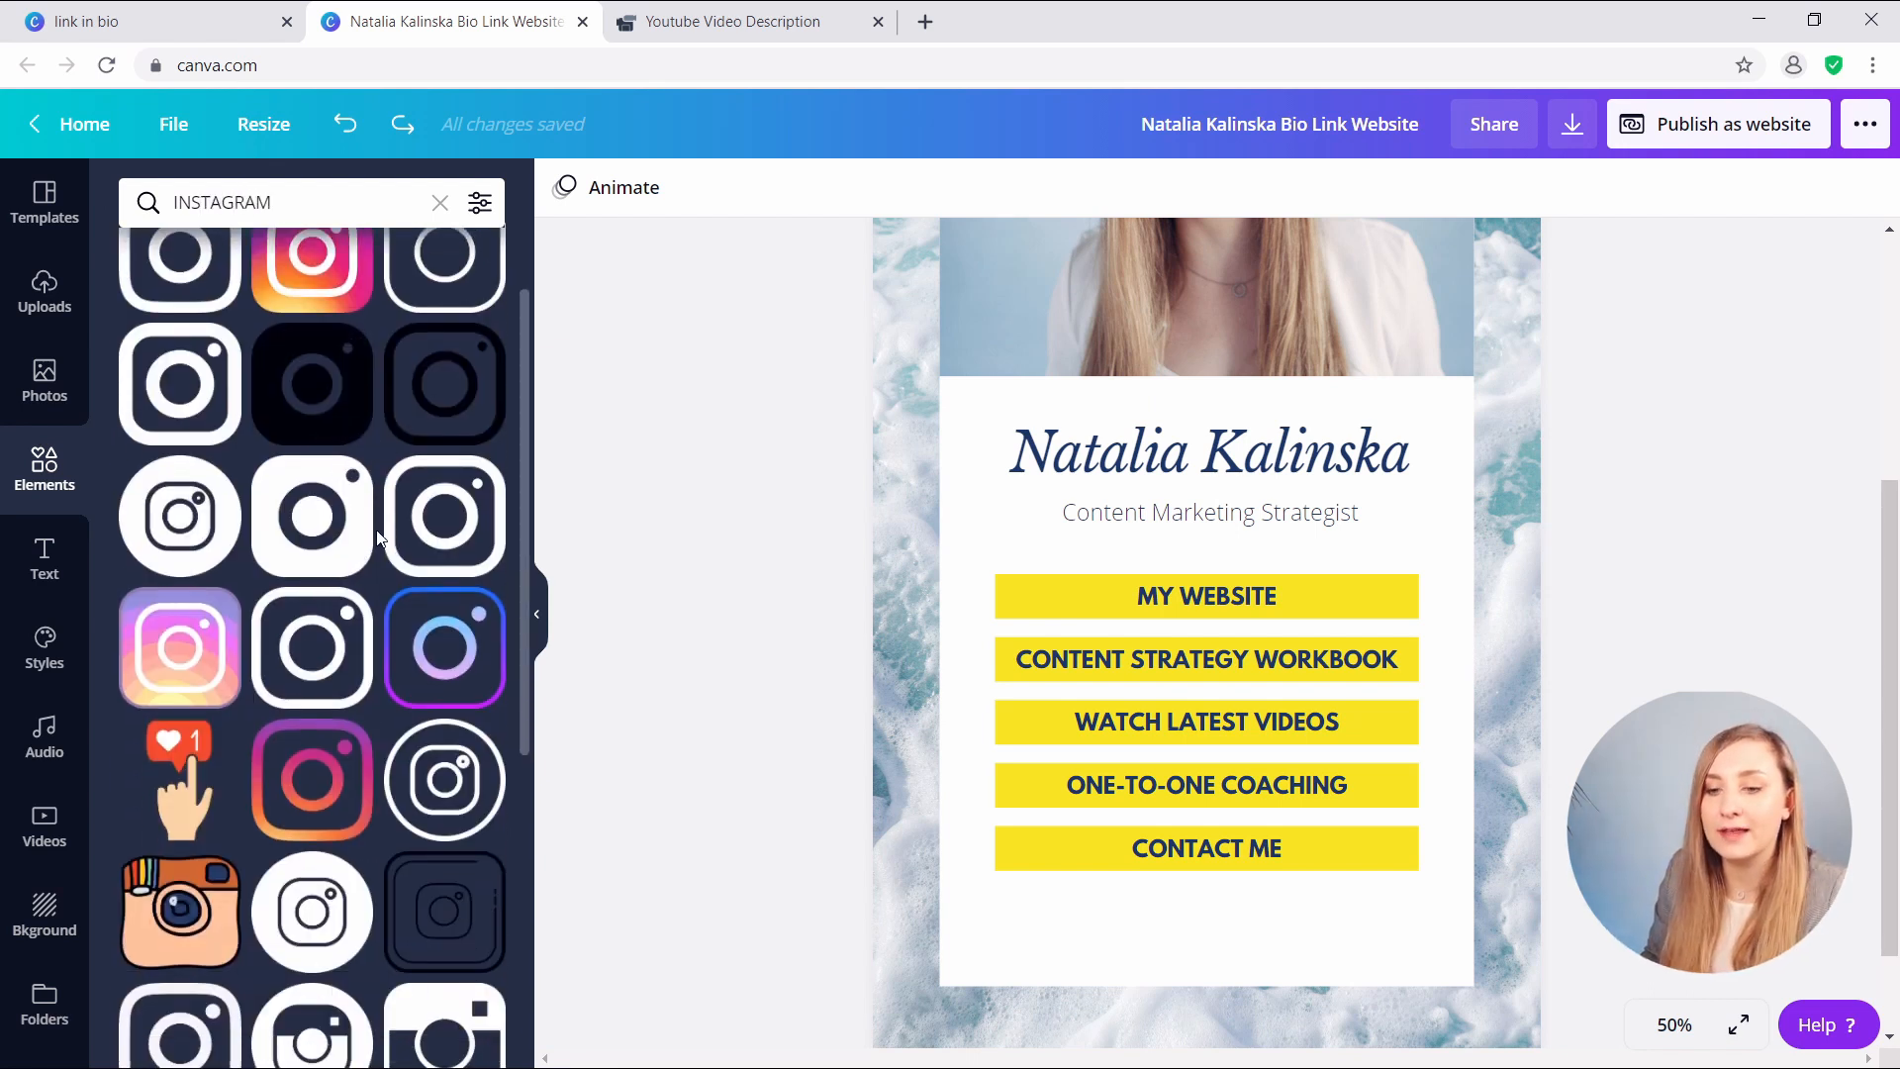
pyautogui.click(290, 510)
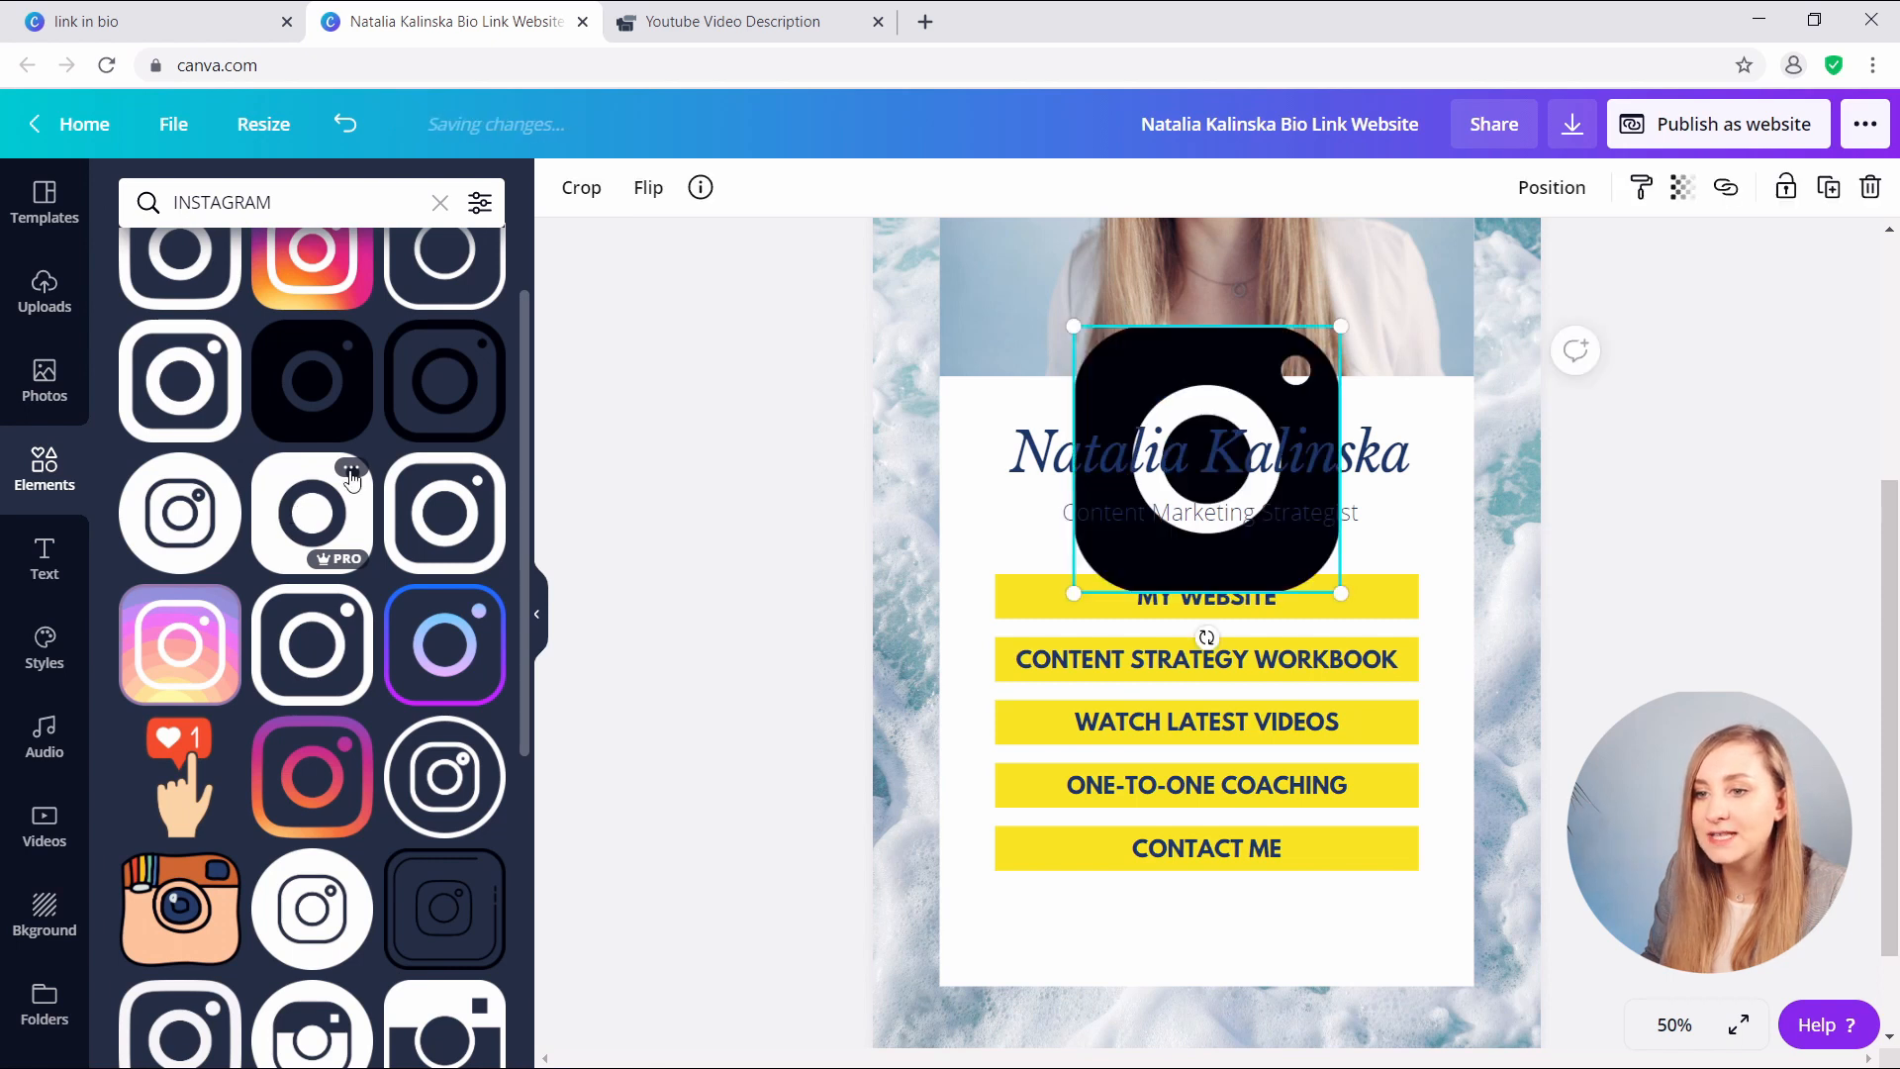
pyautogui.click(578, 203)
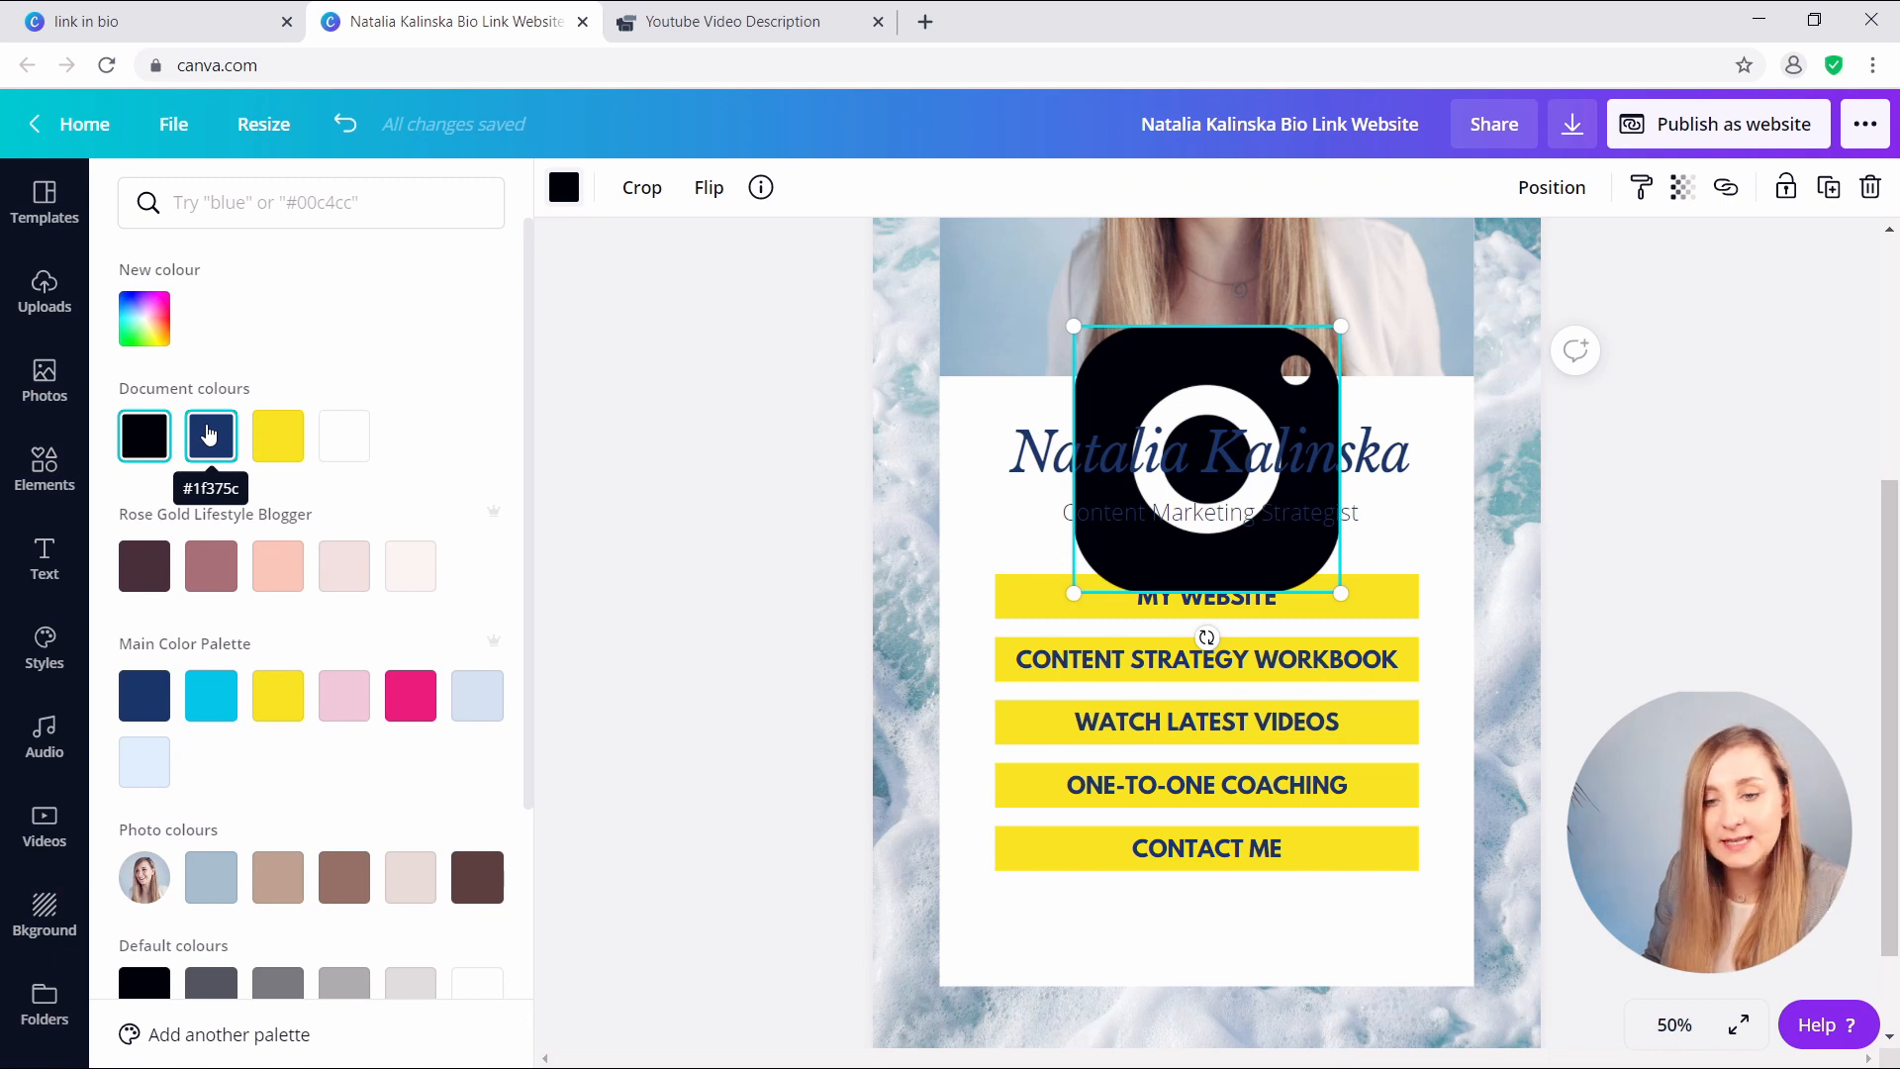
pyautogui.click(208, 434)
# - Shrink the Instagram icon, bring it forward, and place it below CONTACT ME
pyautogui.moveTo(1344, 322); pyautogui.dragTo(1256, 409)
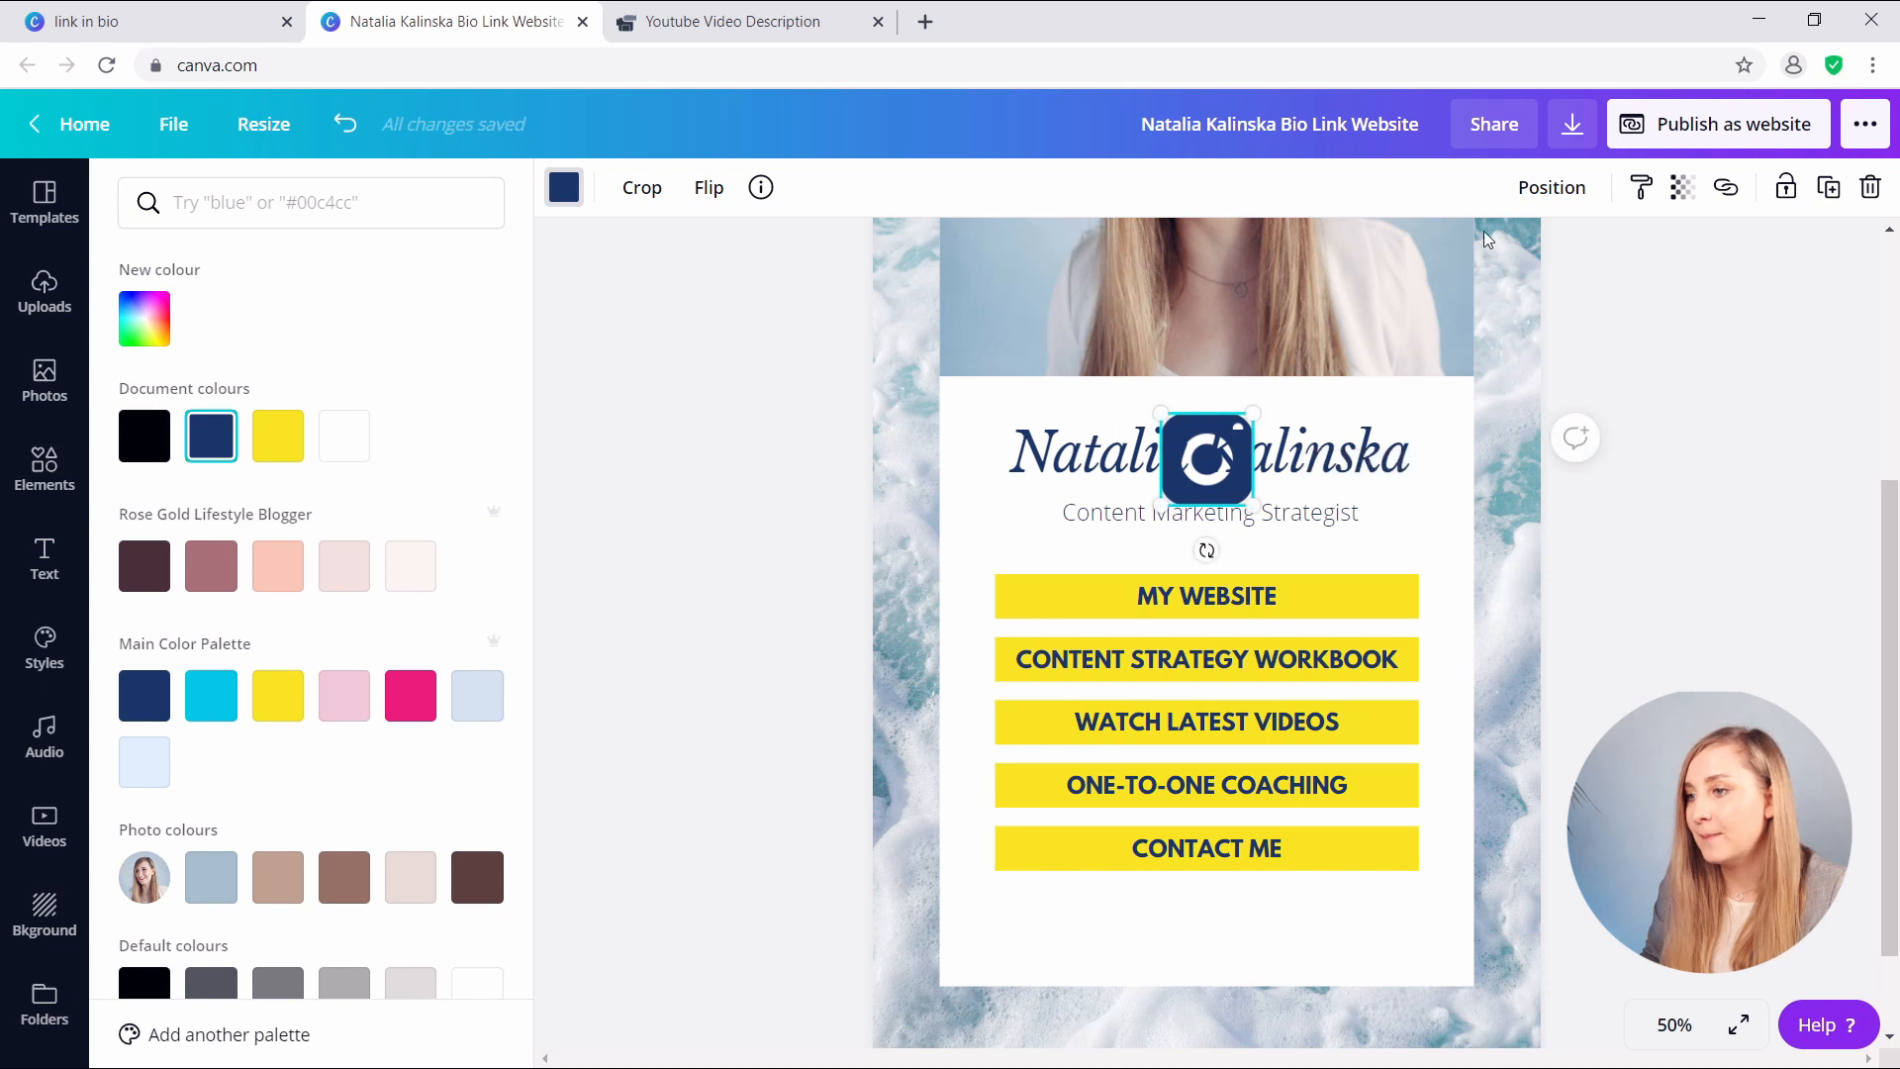
pyautogui.click(1551, 187)
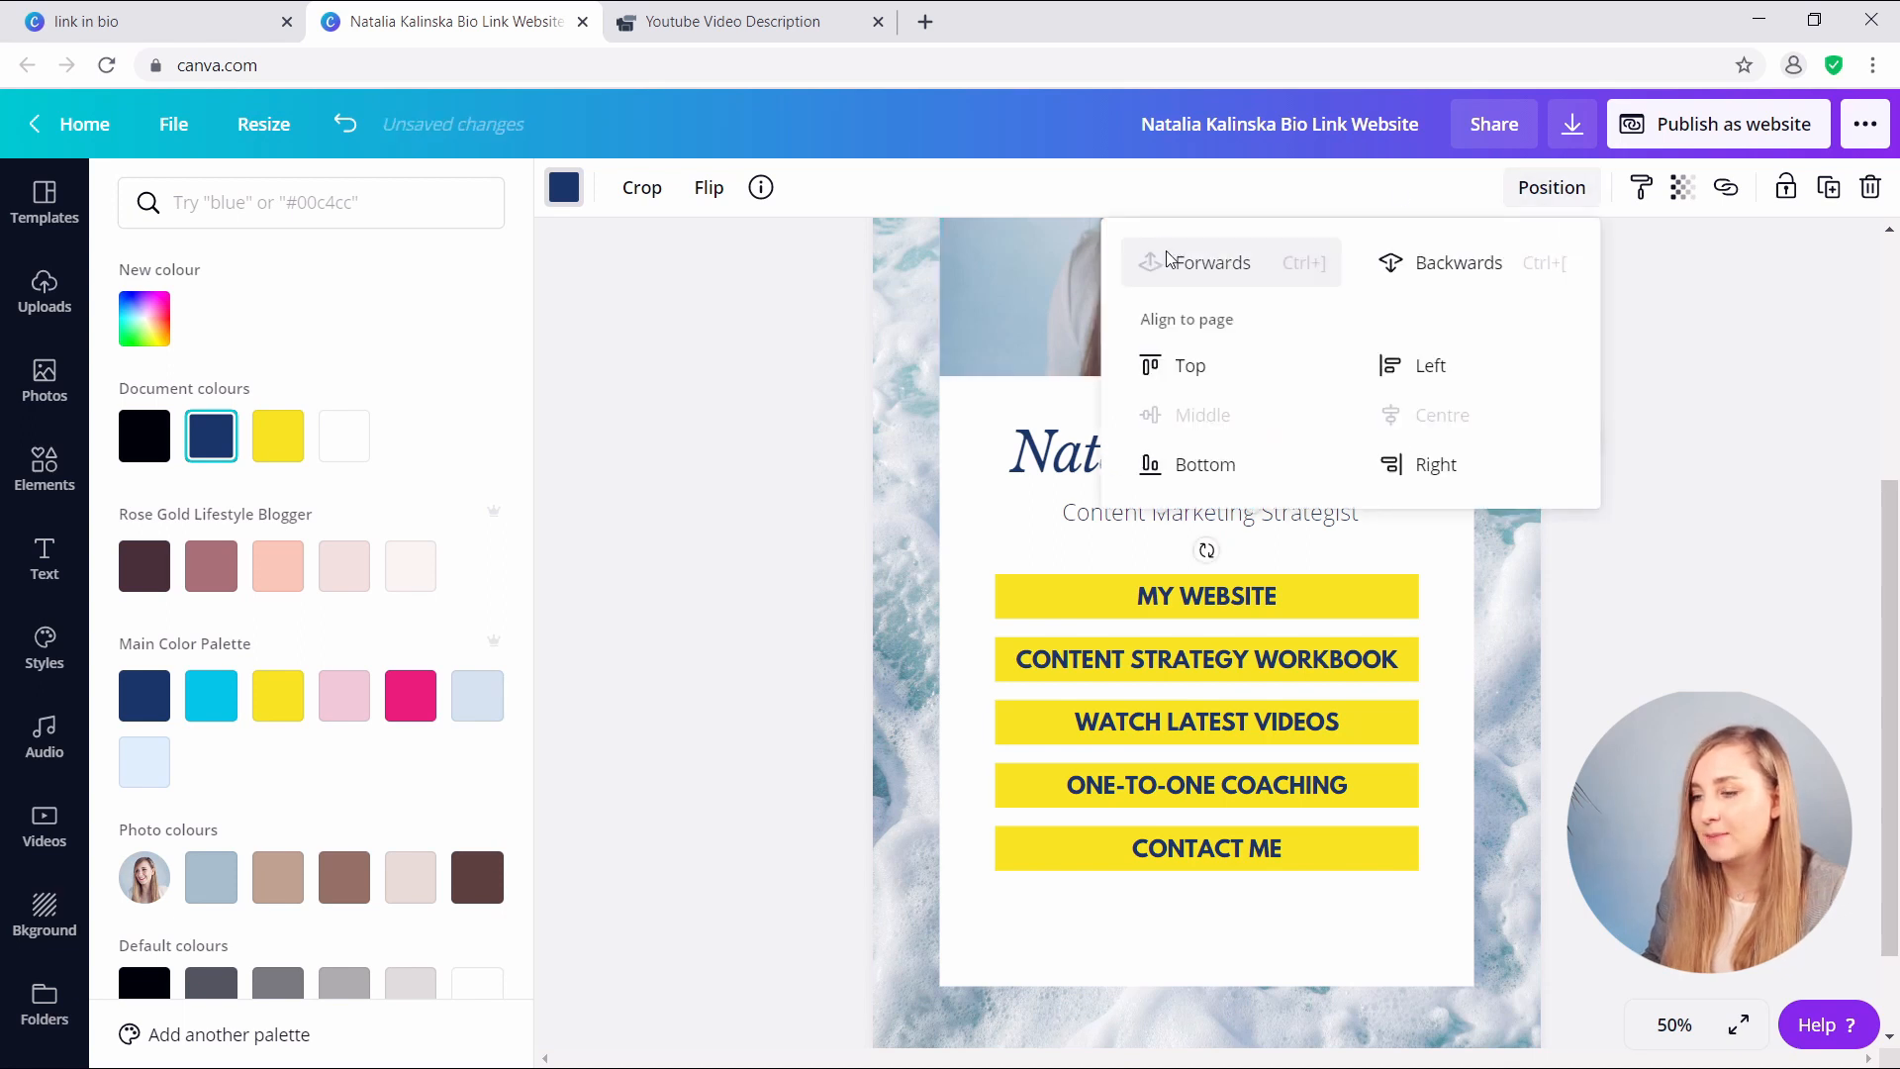
pyautogui.click(1171, 261)
pyautogui.click(1254, 465)
pyautogui.moveTo(1208, 459); pyautogui.dragTo(1065, 918)
pyautogui.moveTo(1063, 1007); pyautogui.dragTo(1120, 991)
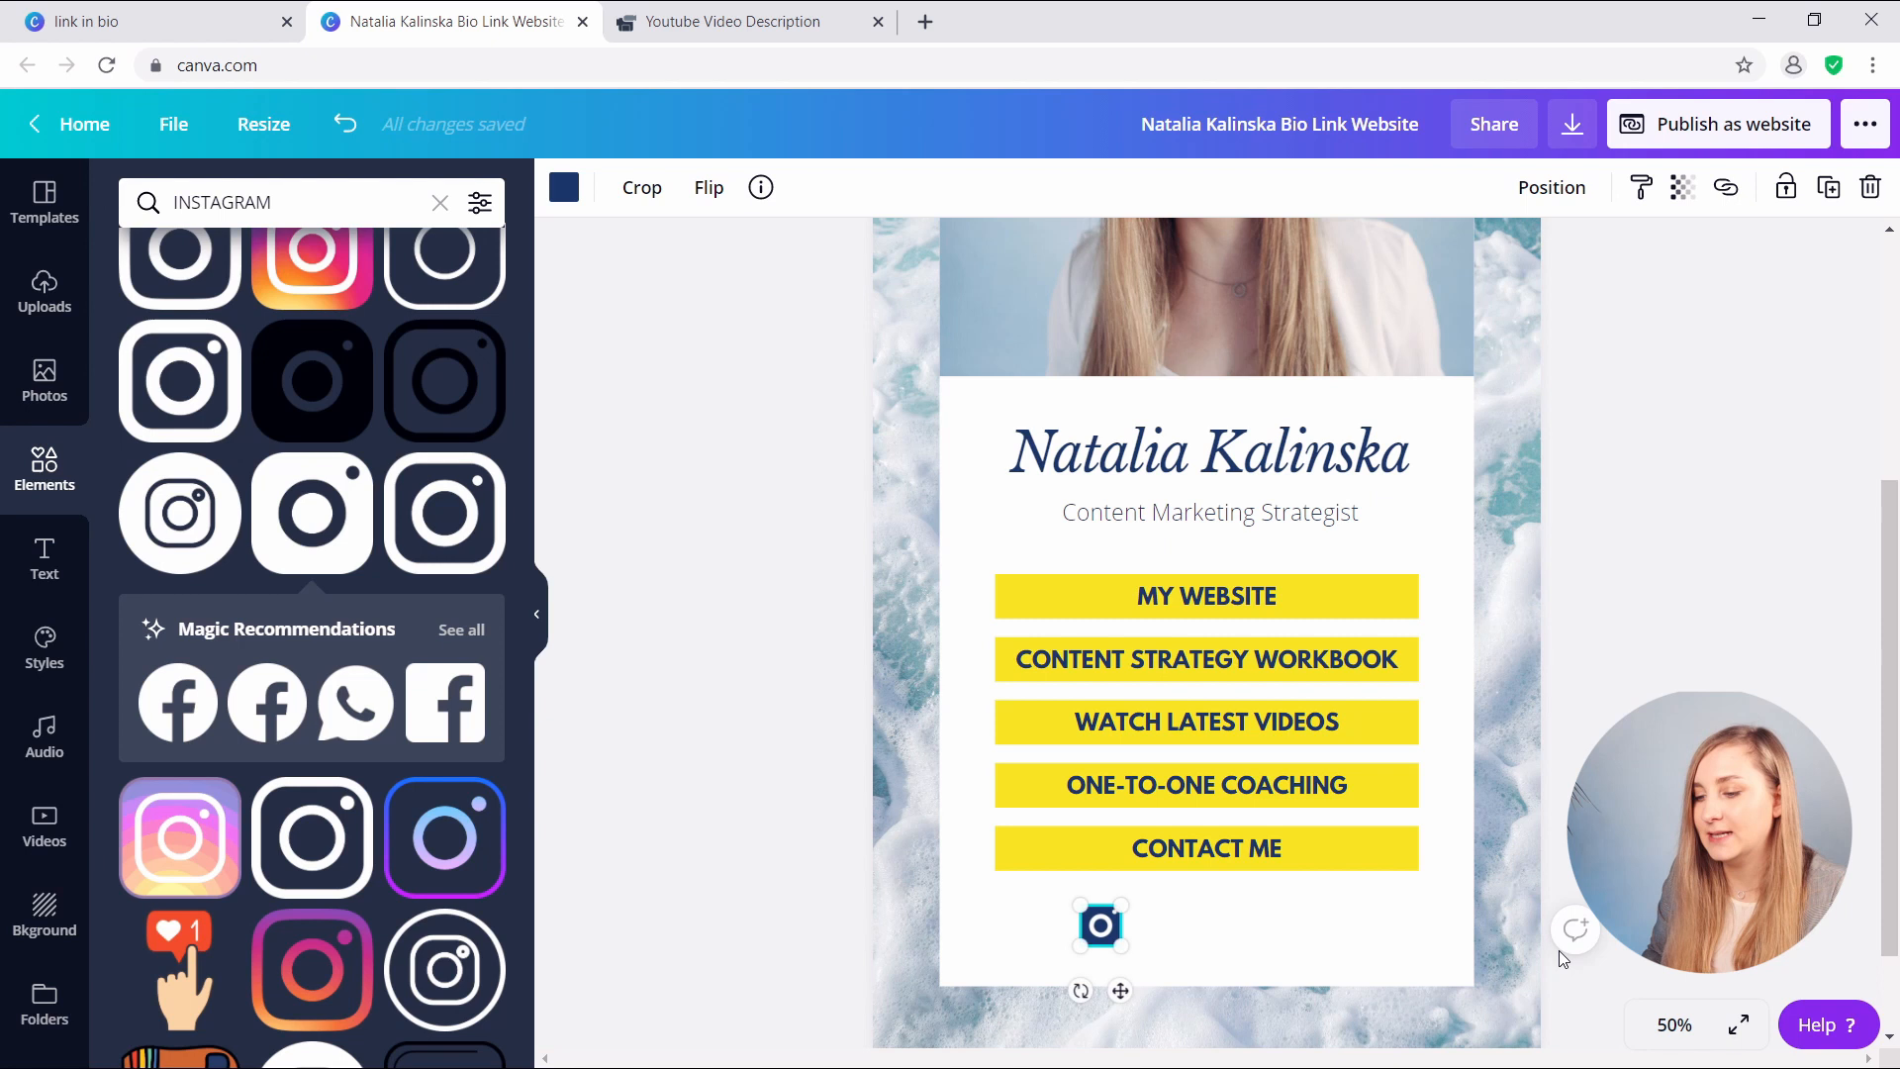
pyautogui.click(1562, 958)
pyautogui.click(440, 202)
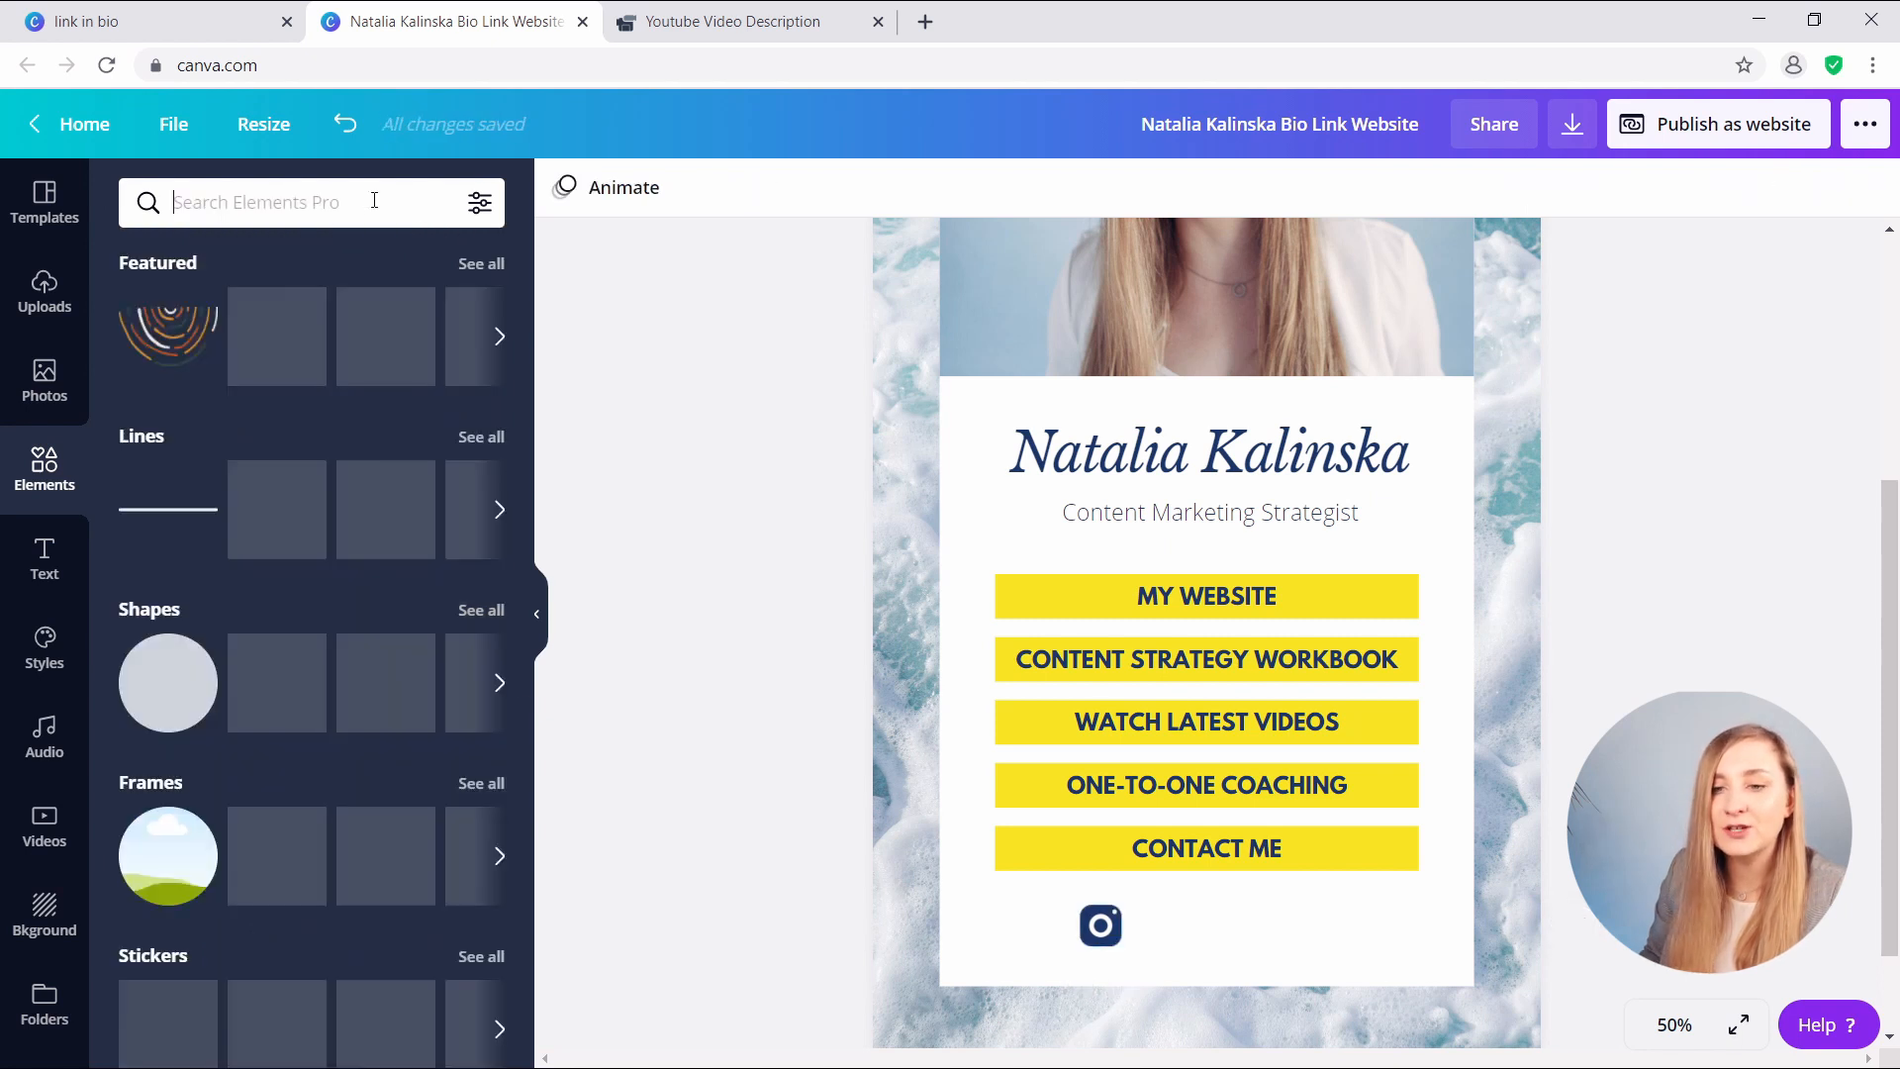
# - Add a Pinterest icon recoloured navy, shrink it to Instagram's size, and place it right of Instagram
pyautogui.write('PINTEREST')
pyautogui.press('Return')
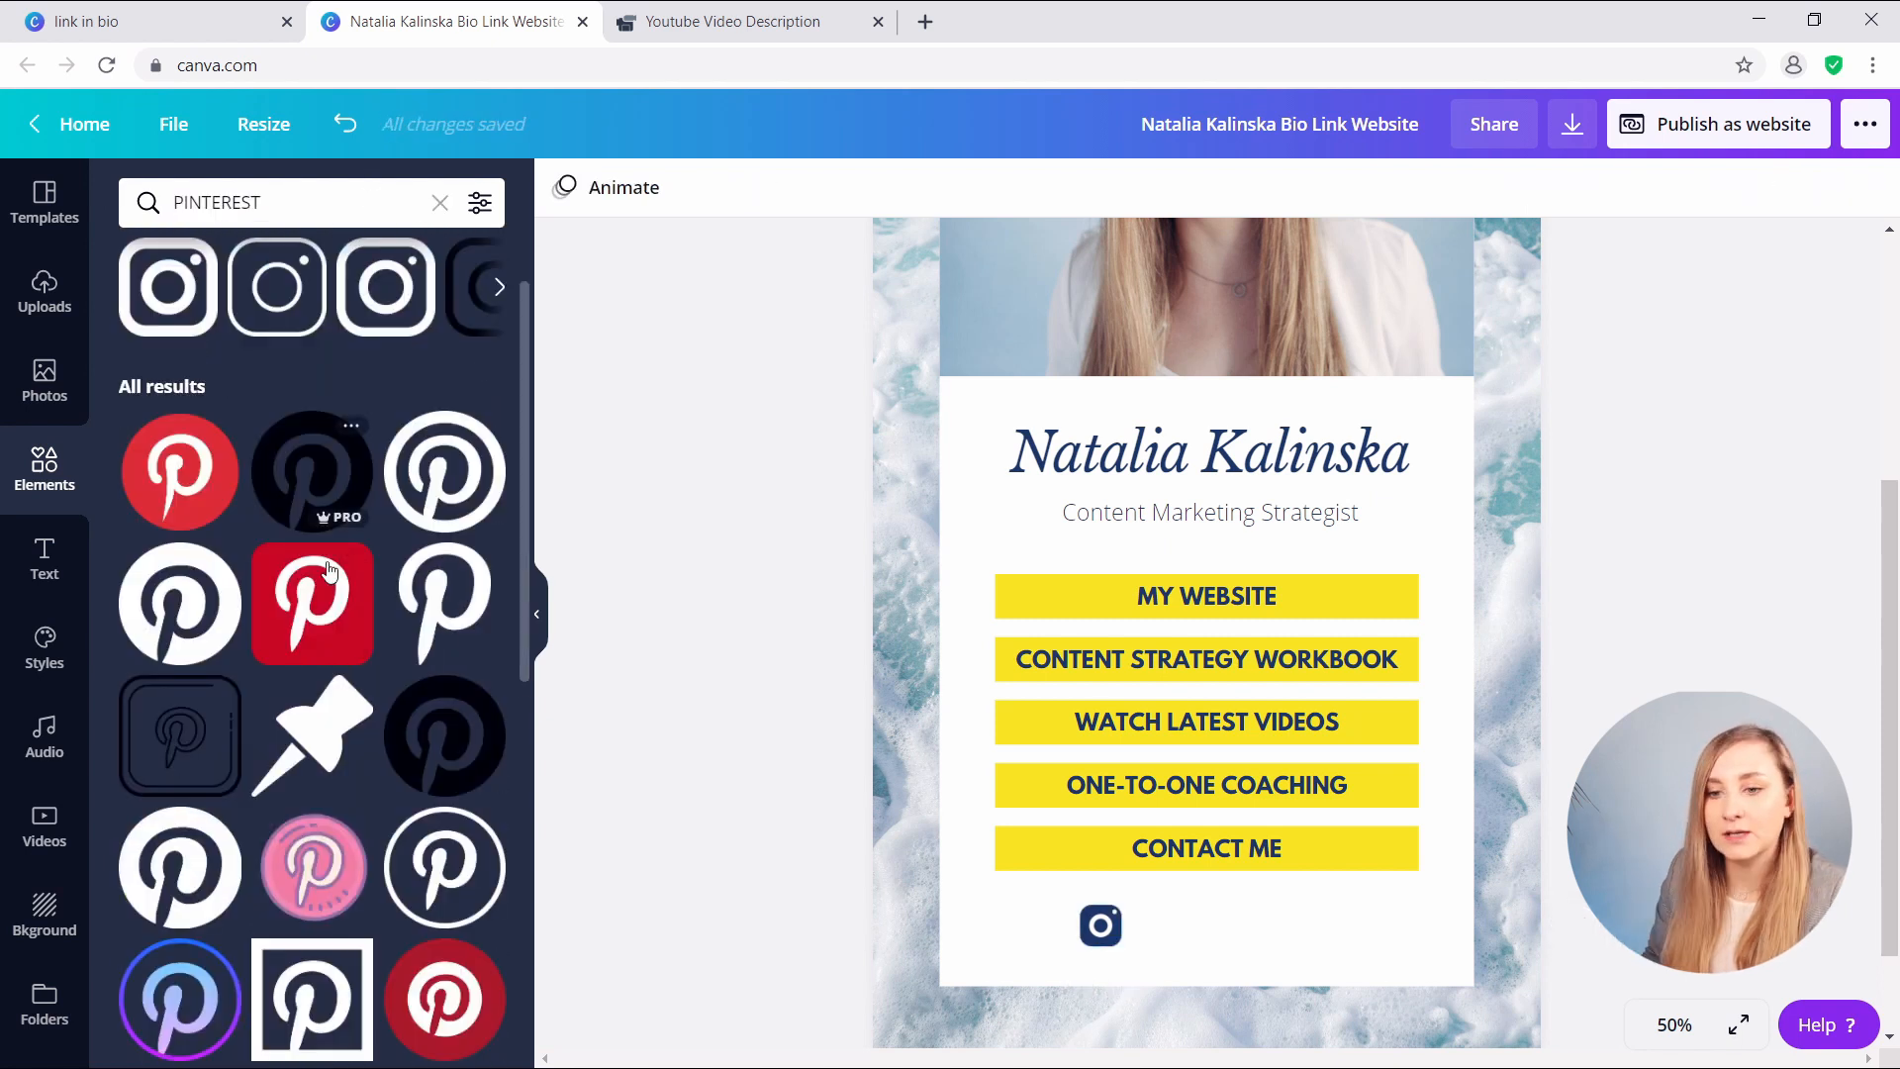
pyautogui.click(317, 632)
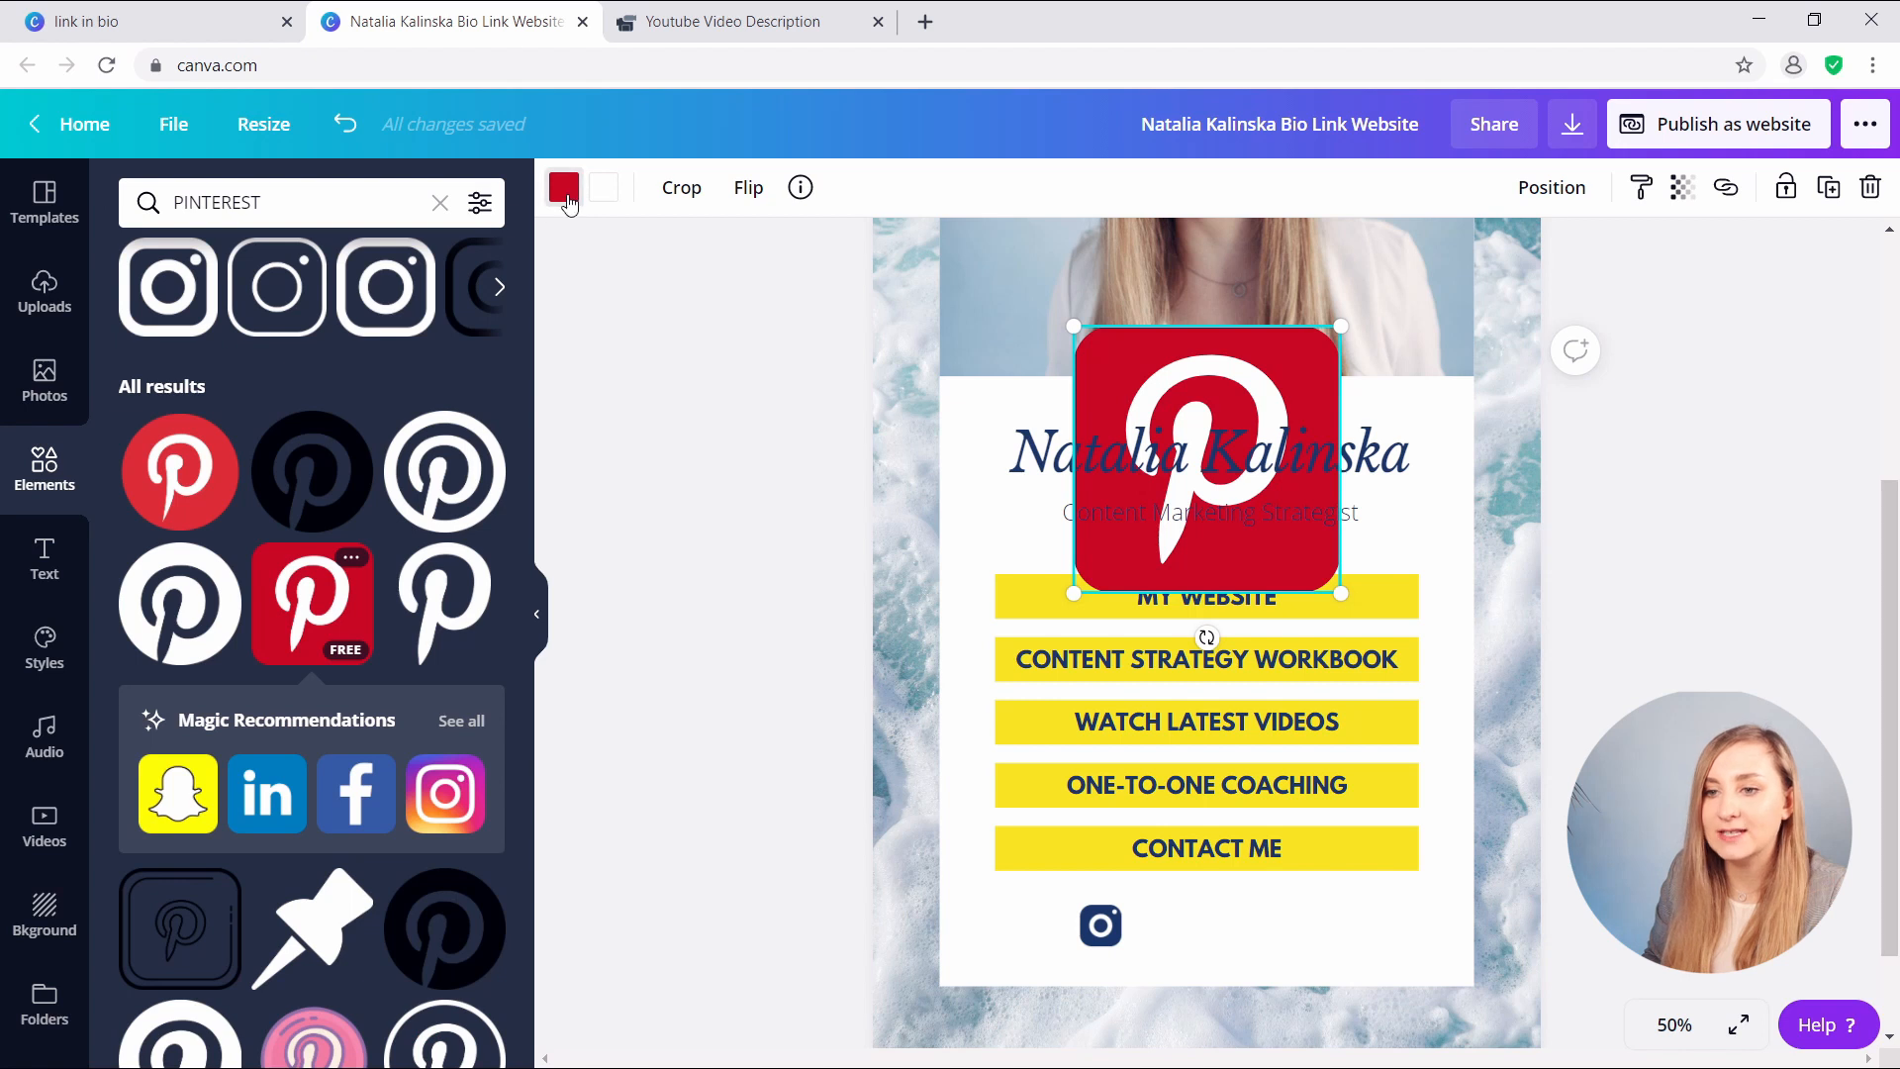
pyautogui.click(565, 193)
pyautogui.click(144, 435)
pyautogui.moveTo(1302, 369); pyautogui.dragTo(1276, 721)
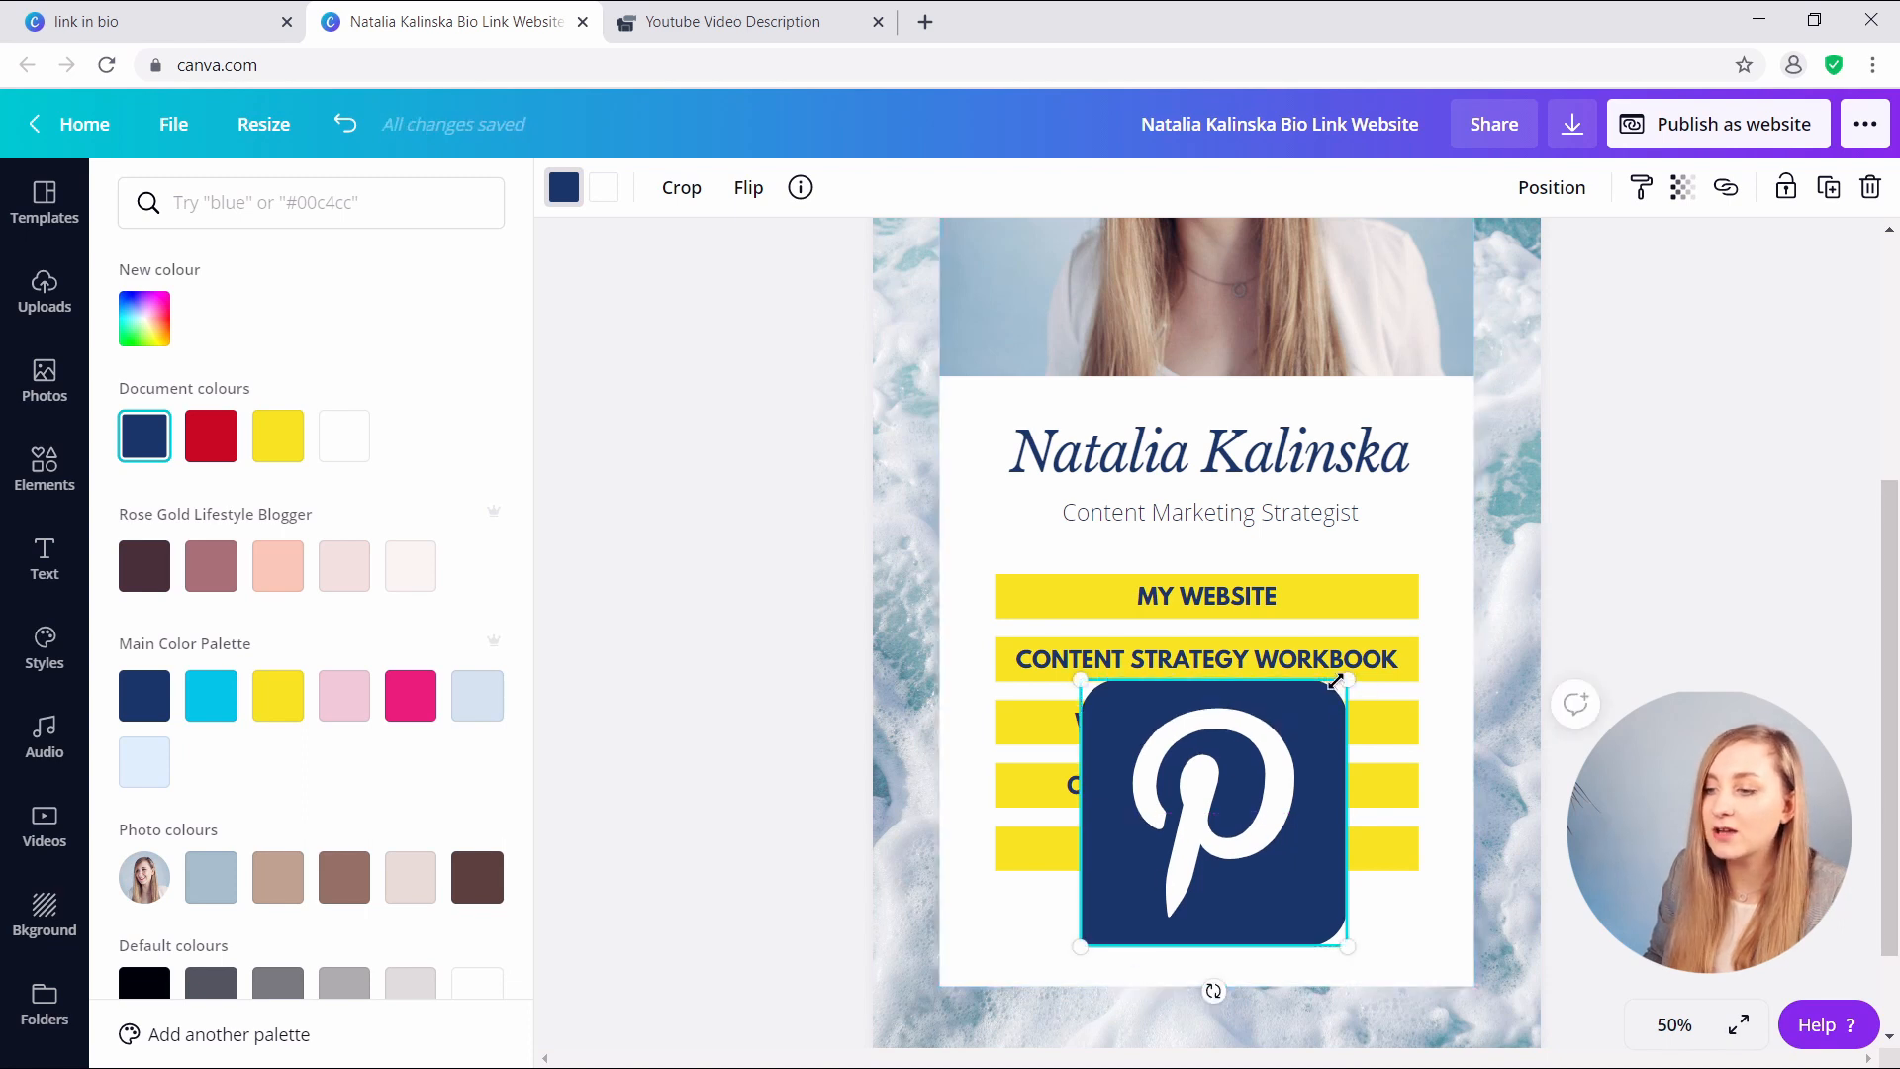
pyautogui.moveTo(1347, 680); pyautogui.dragTo(1110, 903)
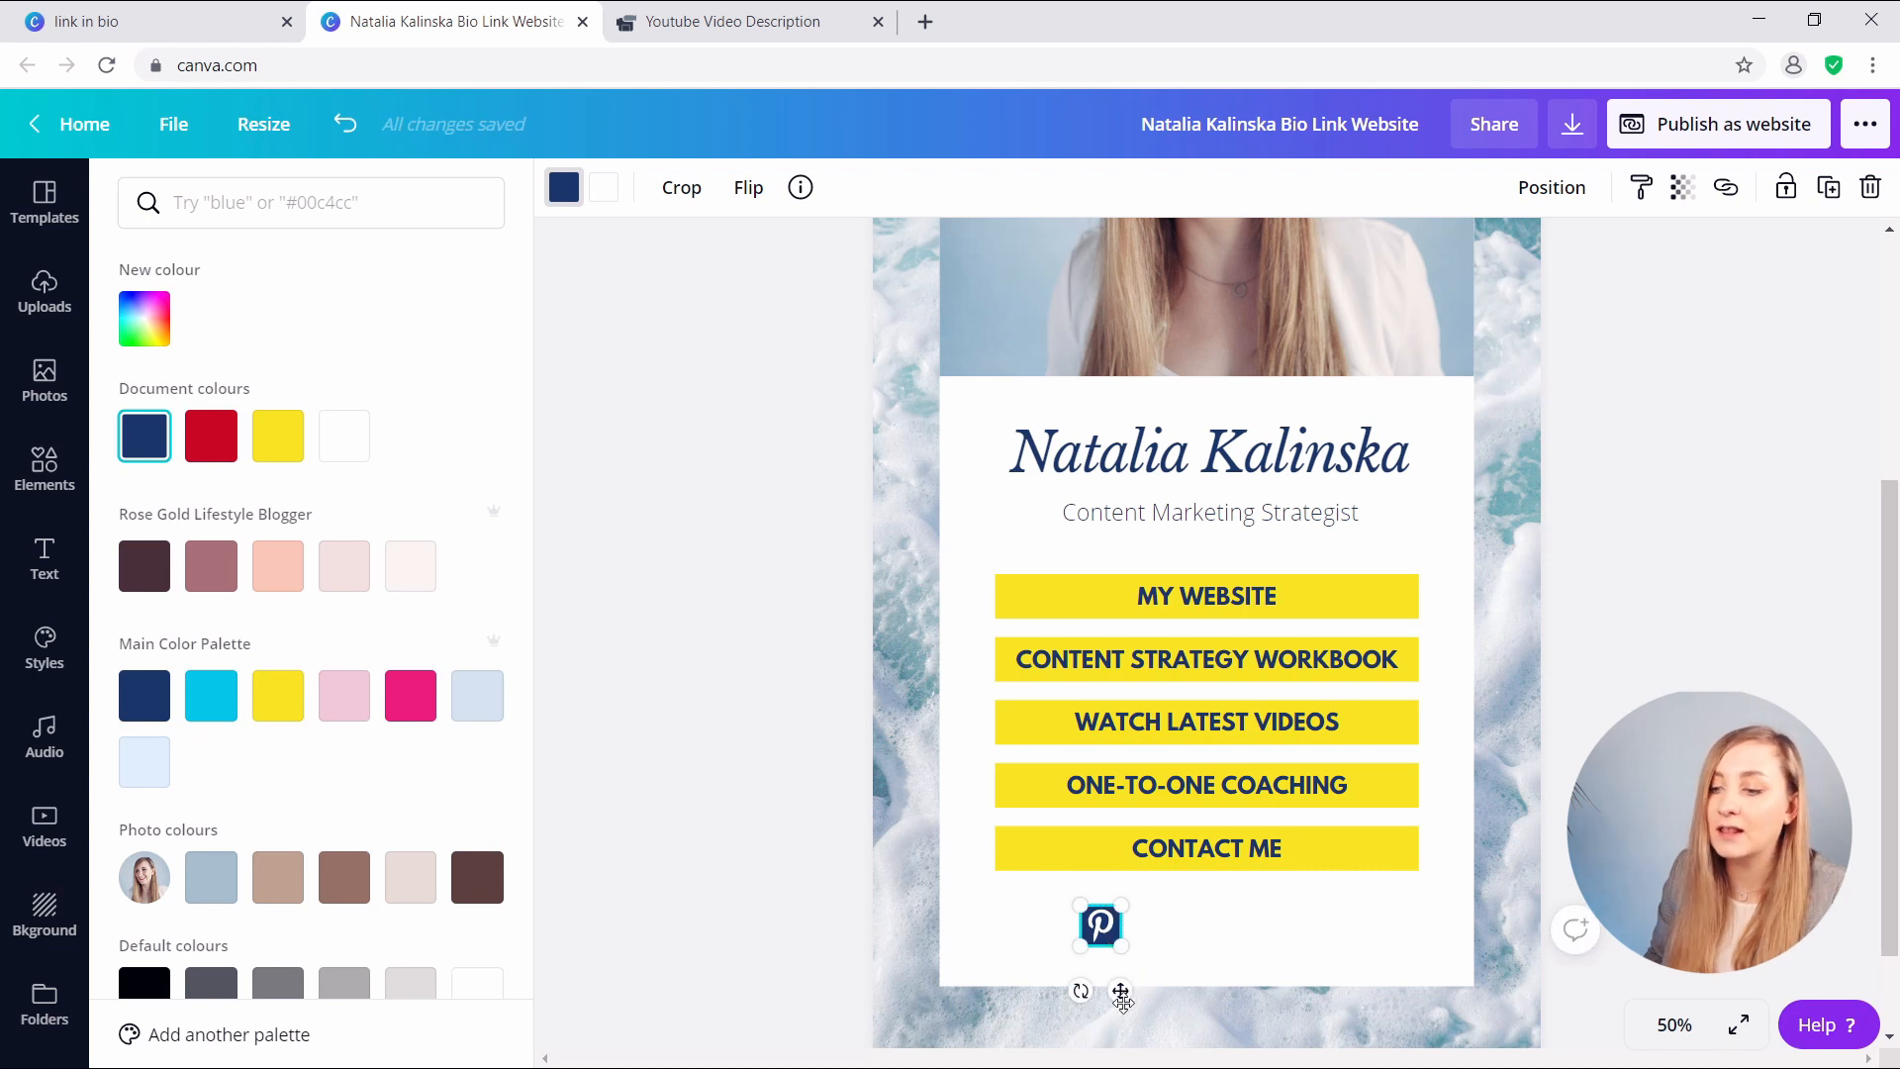
pyautogui.moveTo(1121, 994); pyautogui.dragTo(1186, 992)
pyautogui.click(1302, 958)
pyautogui.doubleClick(308, 202)
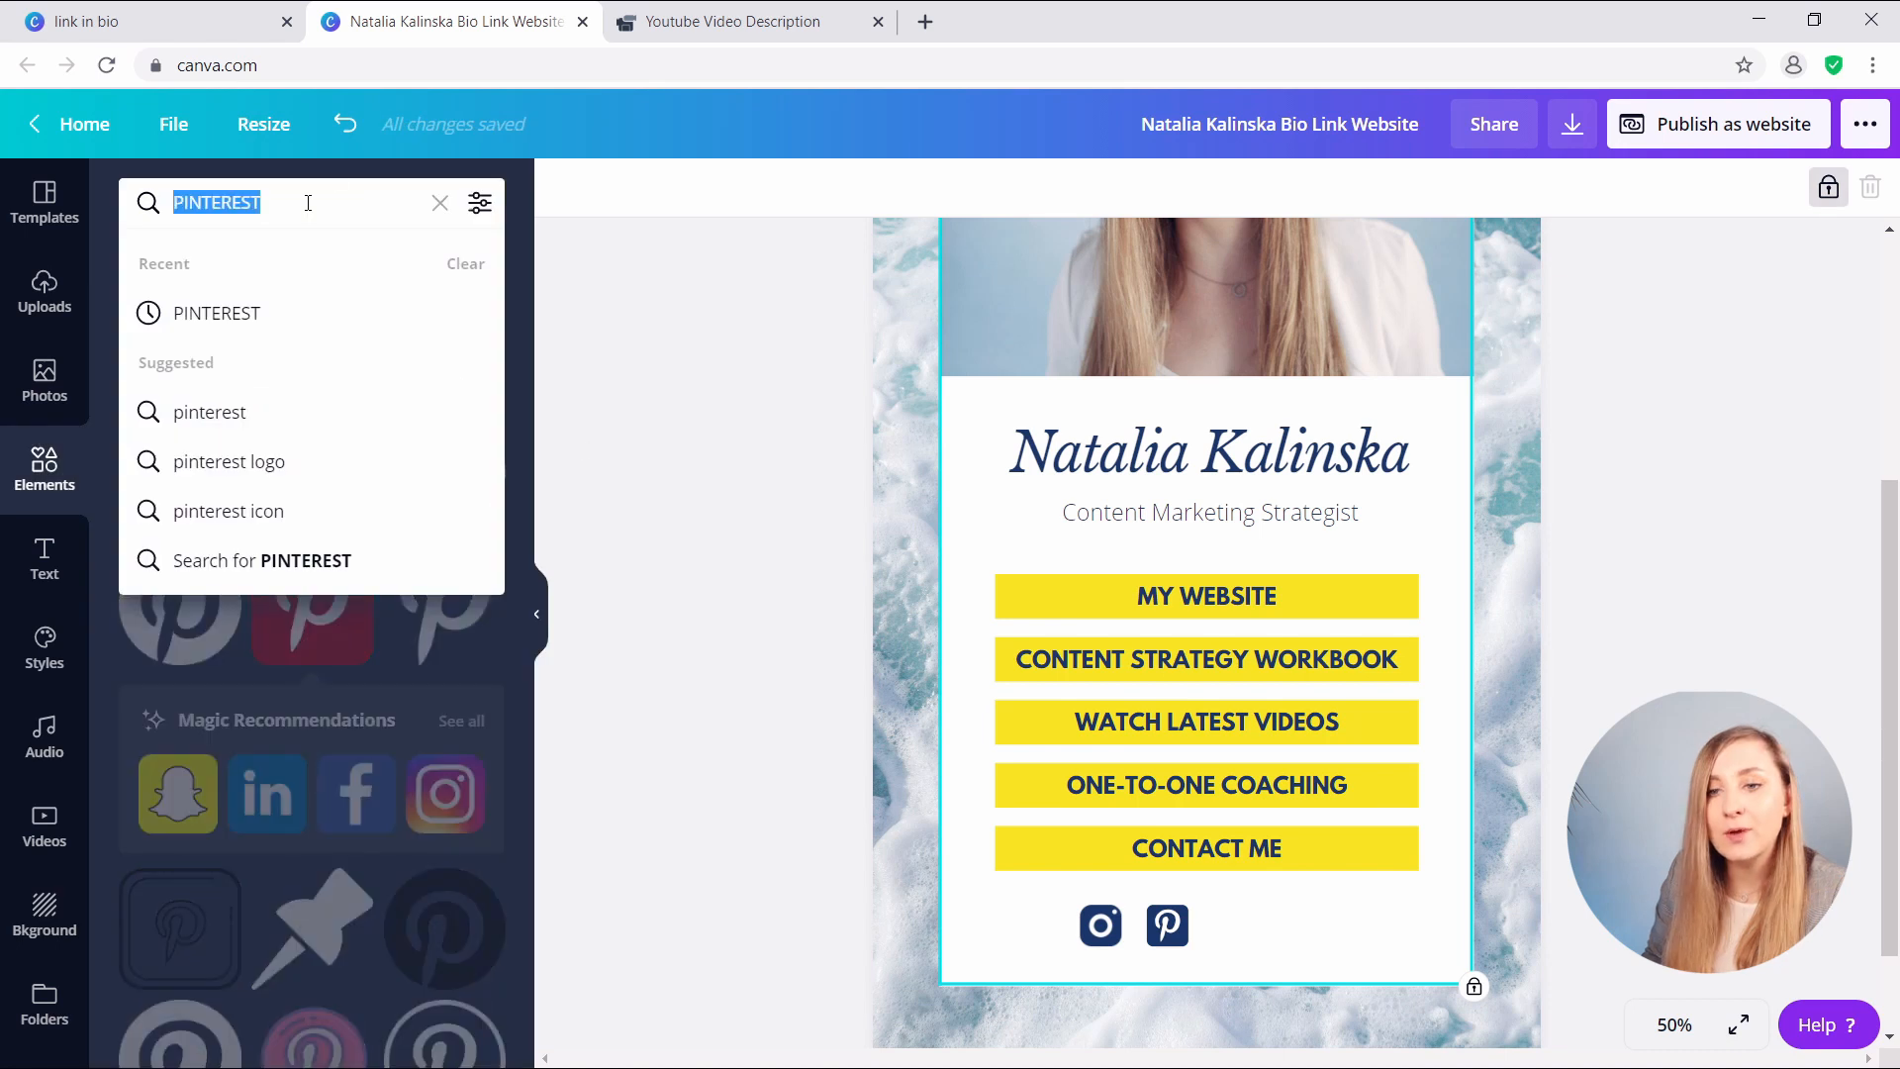
# - Search Elements for YOUTUB and add the YouTube icon recoloured in the navy document swatch
pyautogui.write('YOUTUBE')
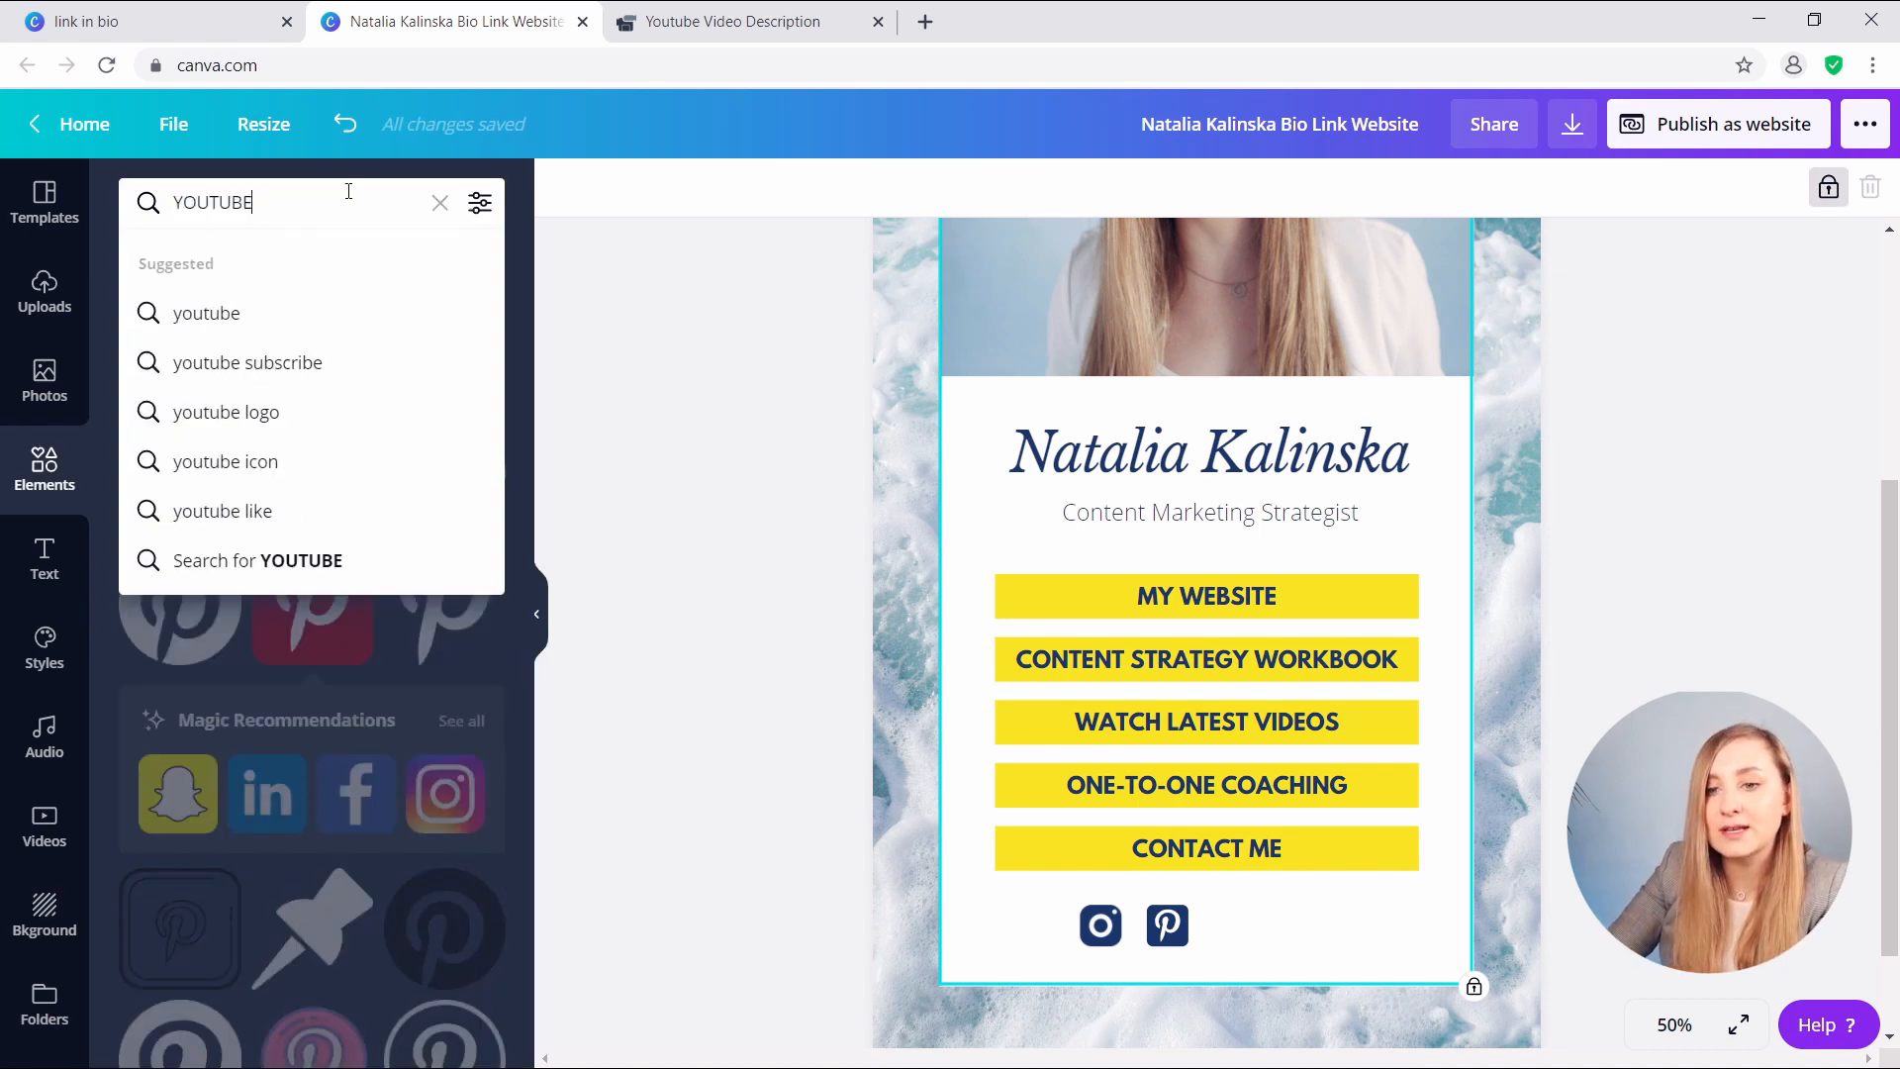
pyautogui.press('Return')
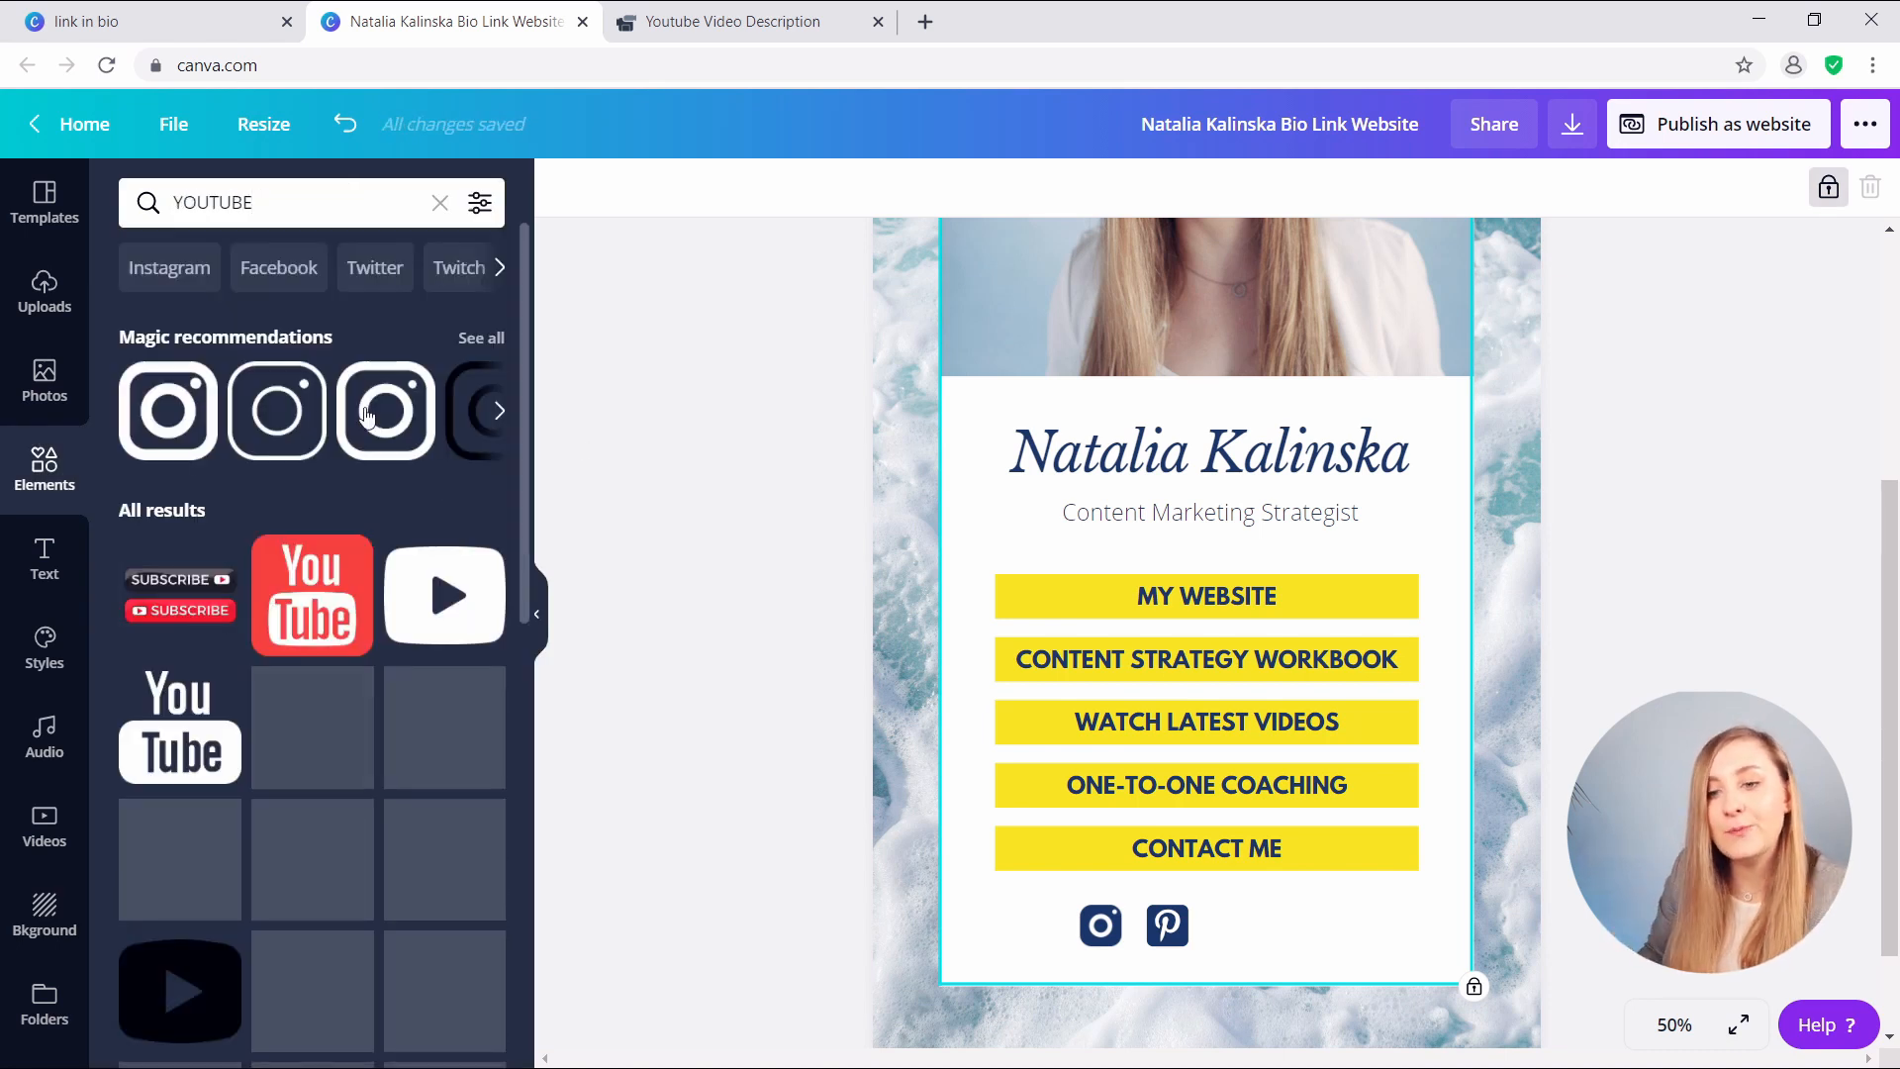
pyautogui.scroll(-4, 405, 569)
pyautogui.scroll(-1, 405, 569)
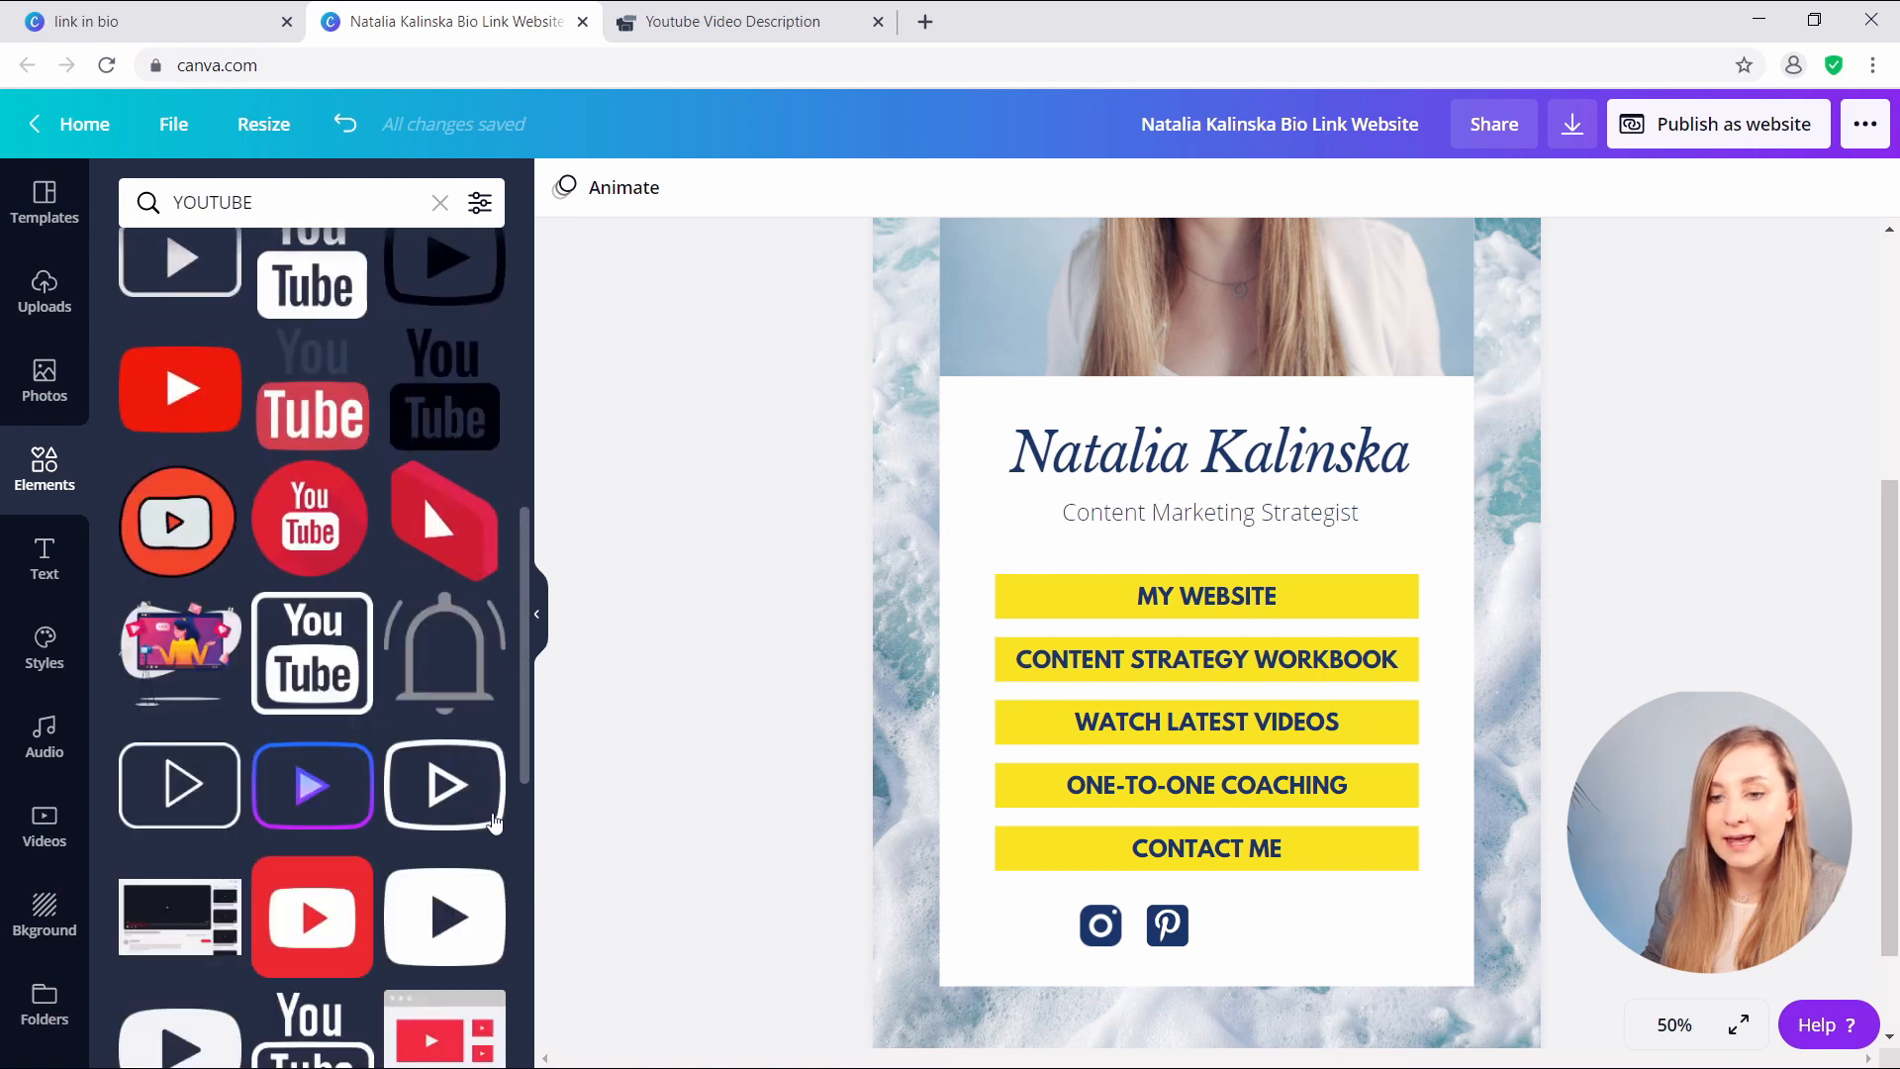
pyautogui.scroll(2, 424, 497)
pyautogui.scroll(-5, 458, 759)
pyautogui.scroll(1, 315, 810)
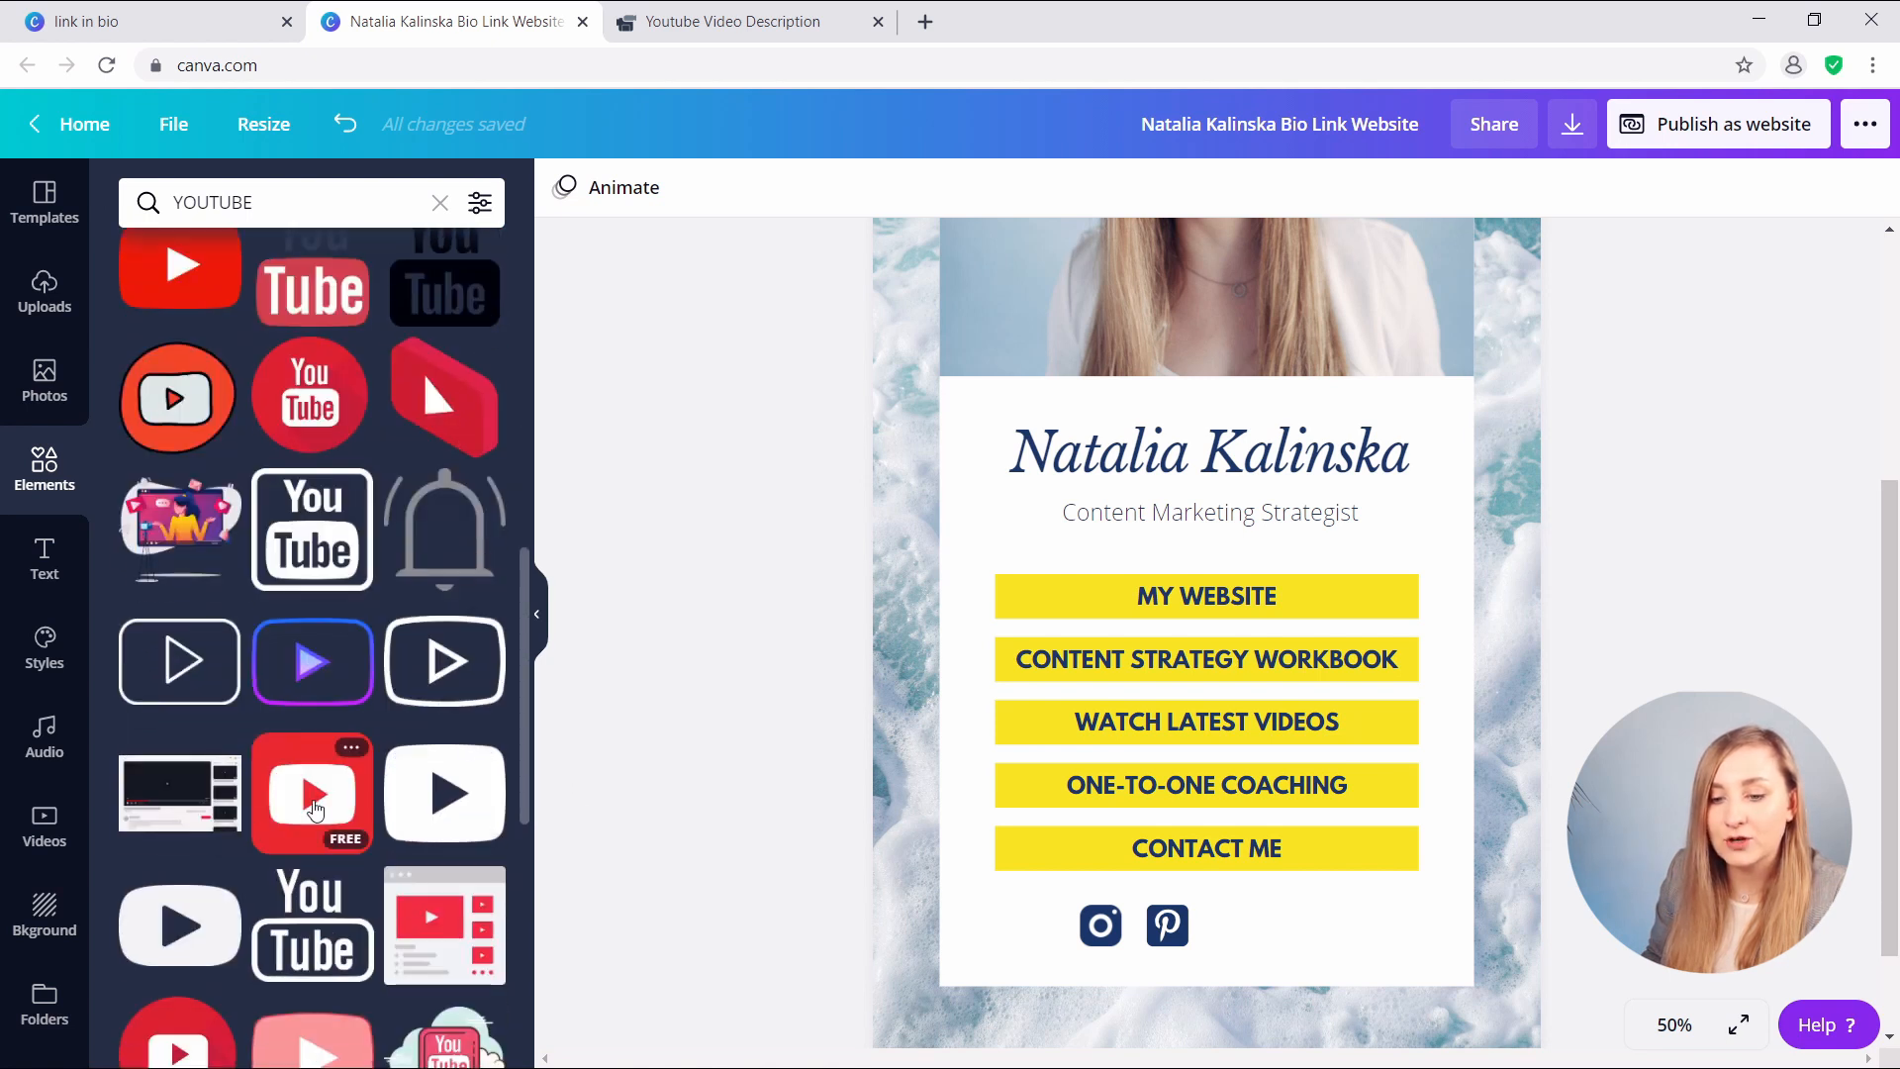
pyautogui.click(314, 809)
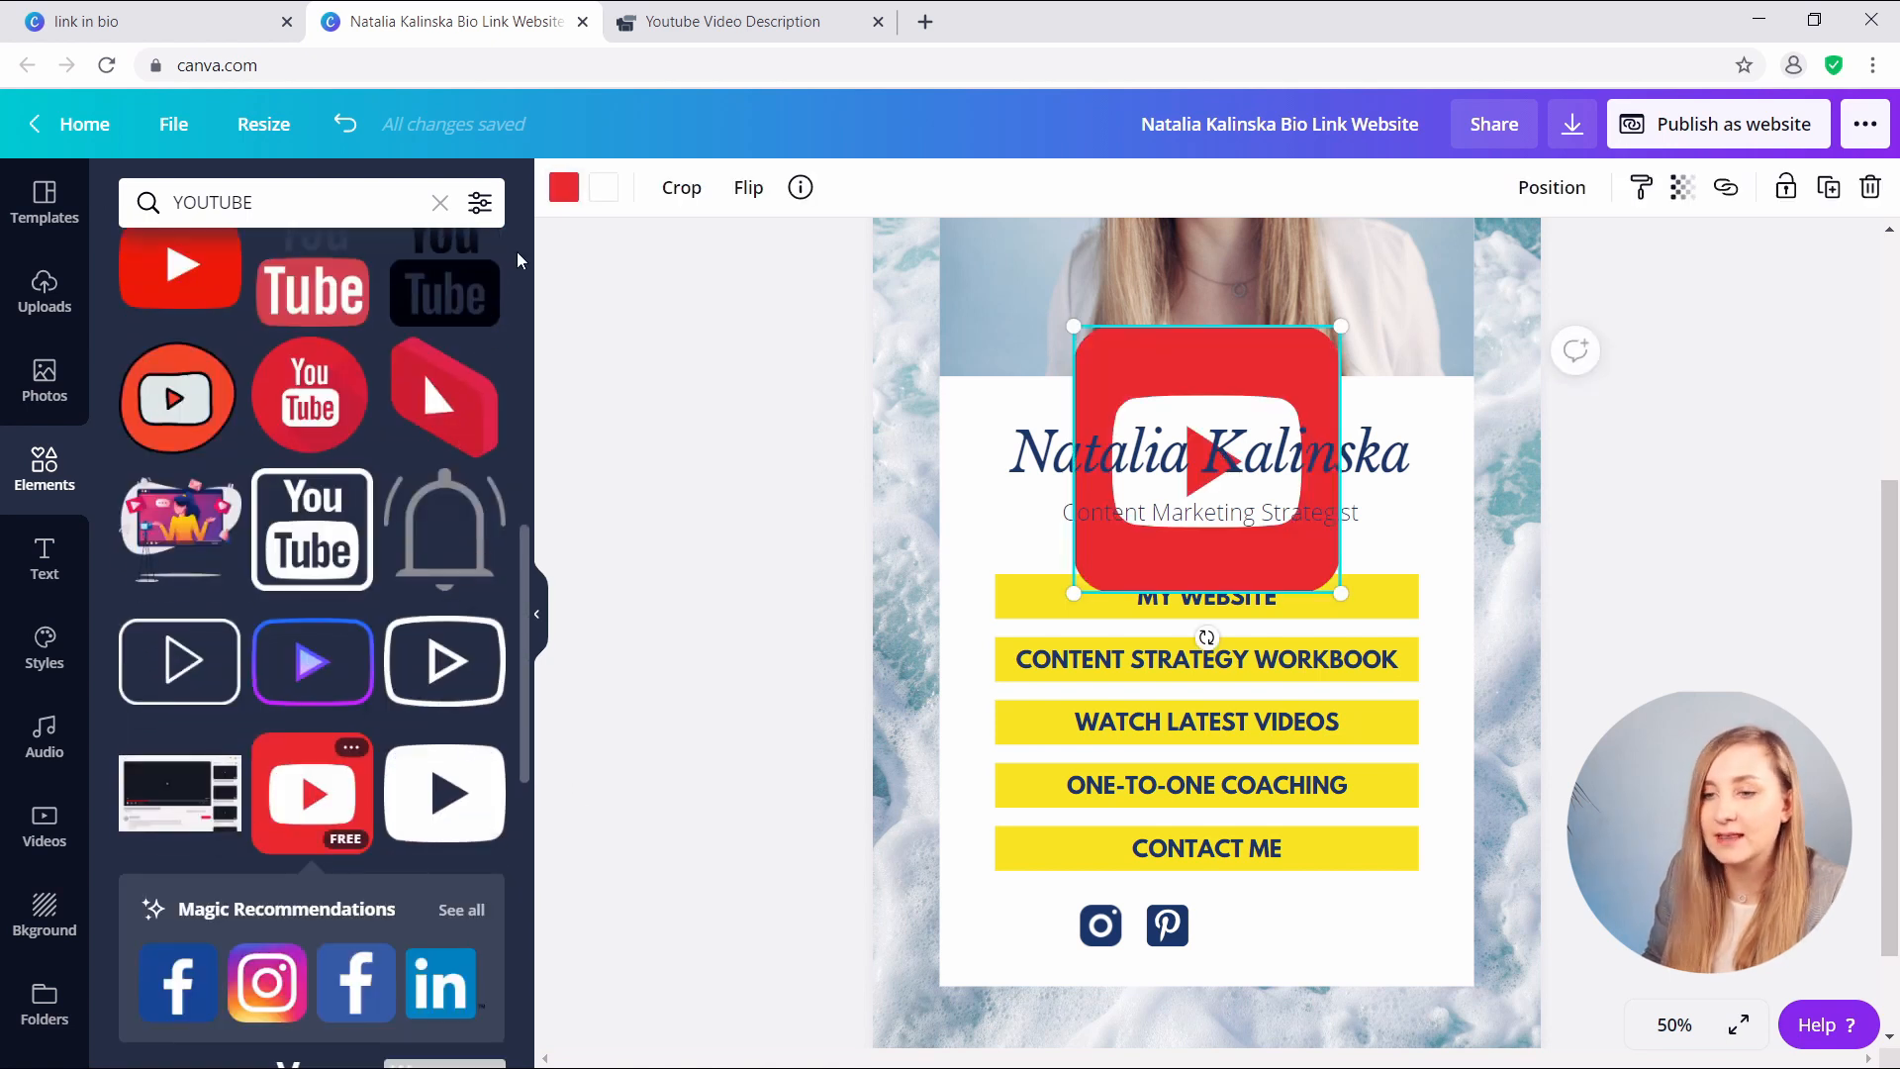
pyautogui.click(563, 187)
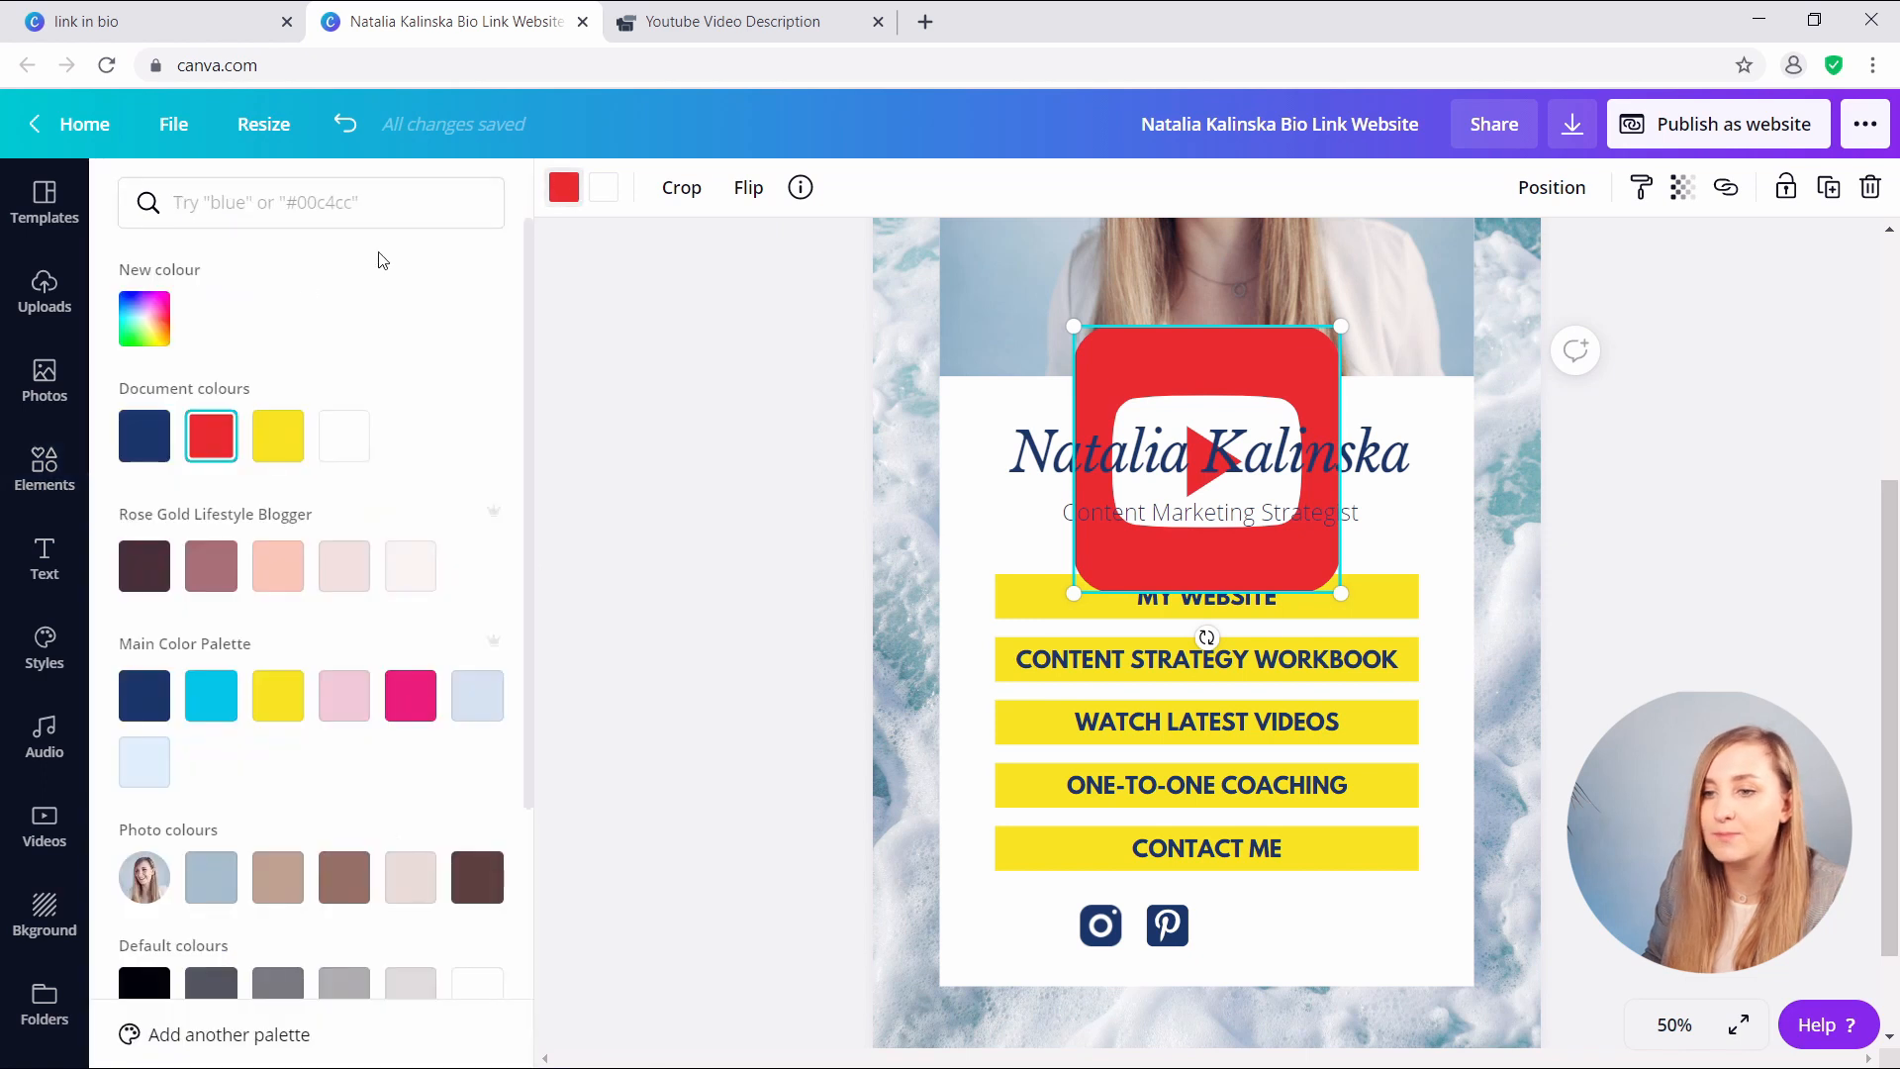
pyautogui.click(157, 447)
# - Shrink the YouTube icon, bring it forward, and place it third after Pinterest
pyautogui.moveTo(1059, 321); pyautogui.dragTo(1157, 410)
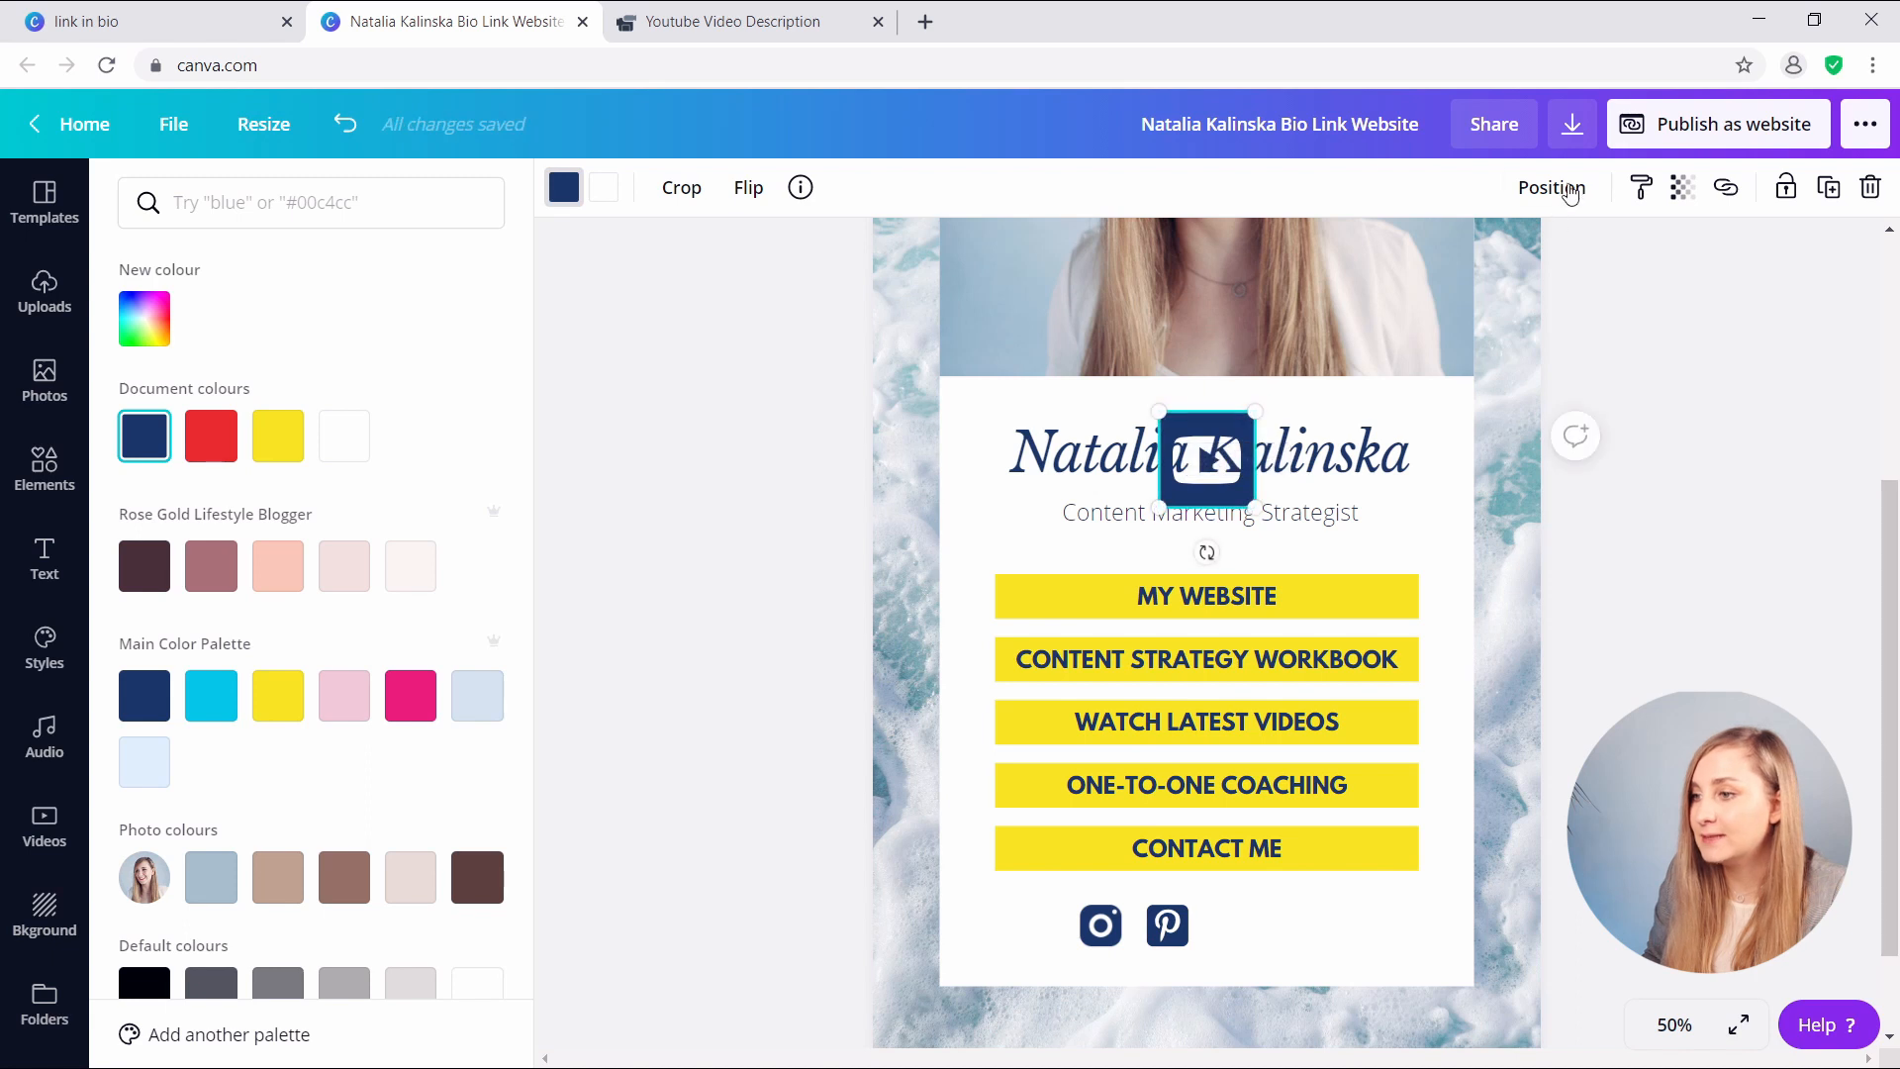
pyautogui.click(1569, 191)
pyautogui.click(1192, 267)
pyautogui.click(1346, 553)
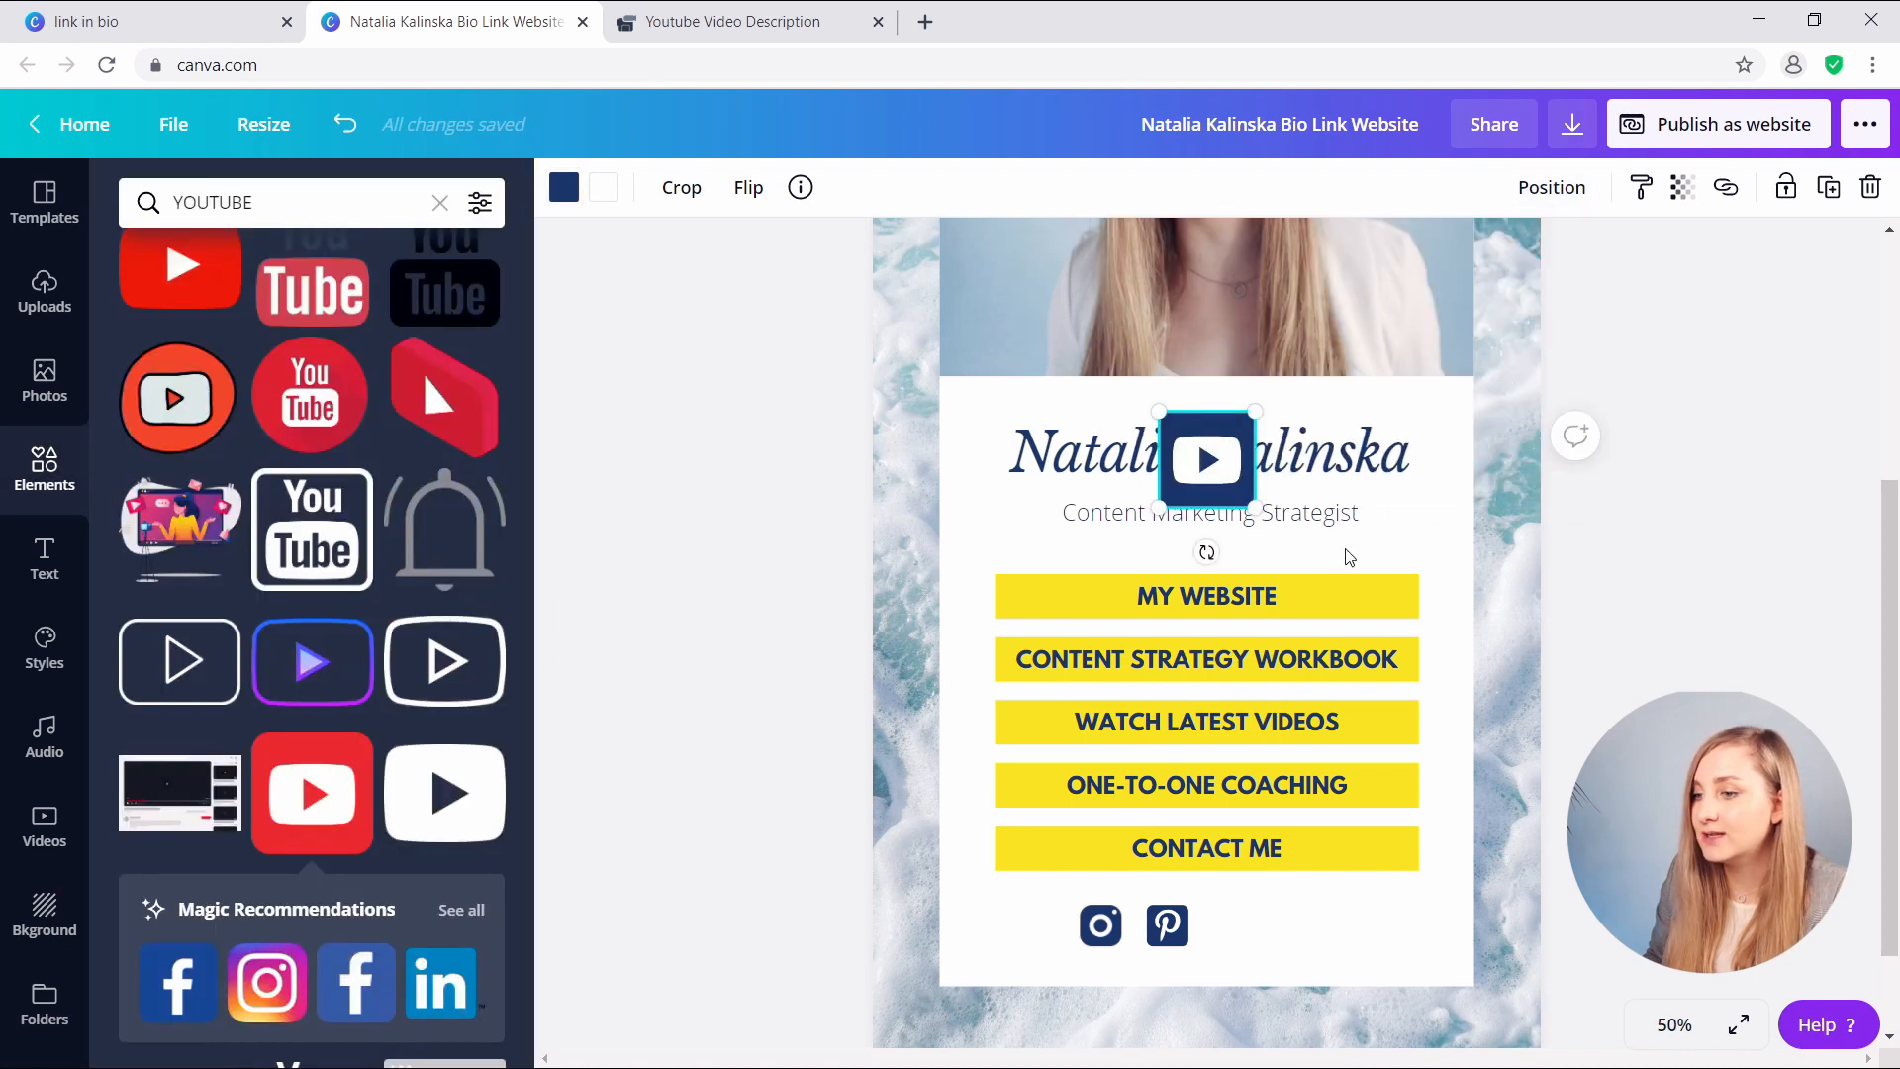
pyautogui.moveTo(1200, 464); pyautogui.dragTo(1165, 888)
pyautogui.moveTo(1180, 986); pyautogui.dragTo(1253, 987)
pyautogui.click(1311, 955)
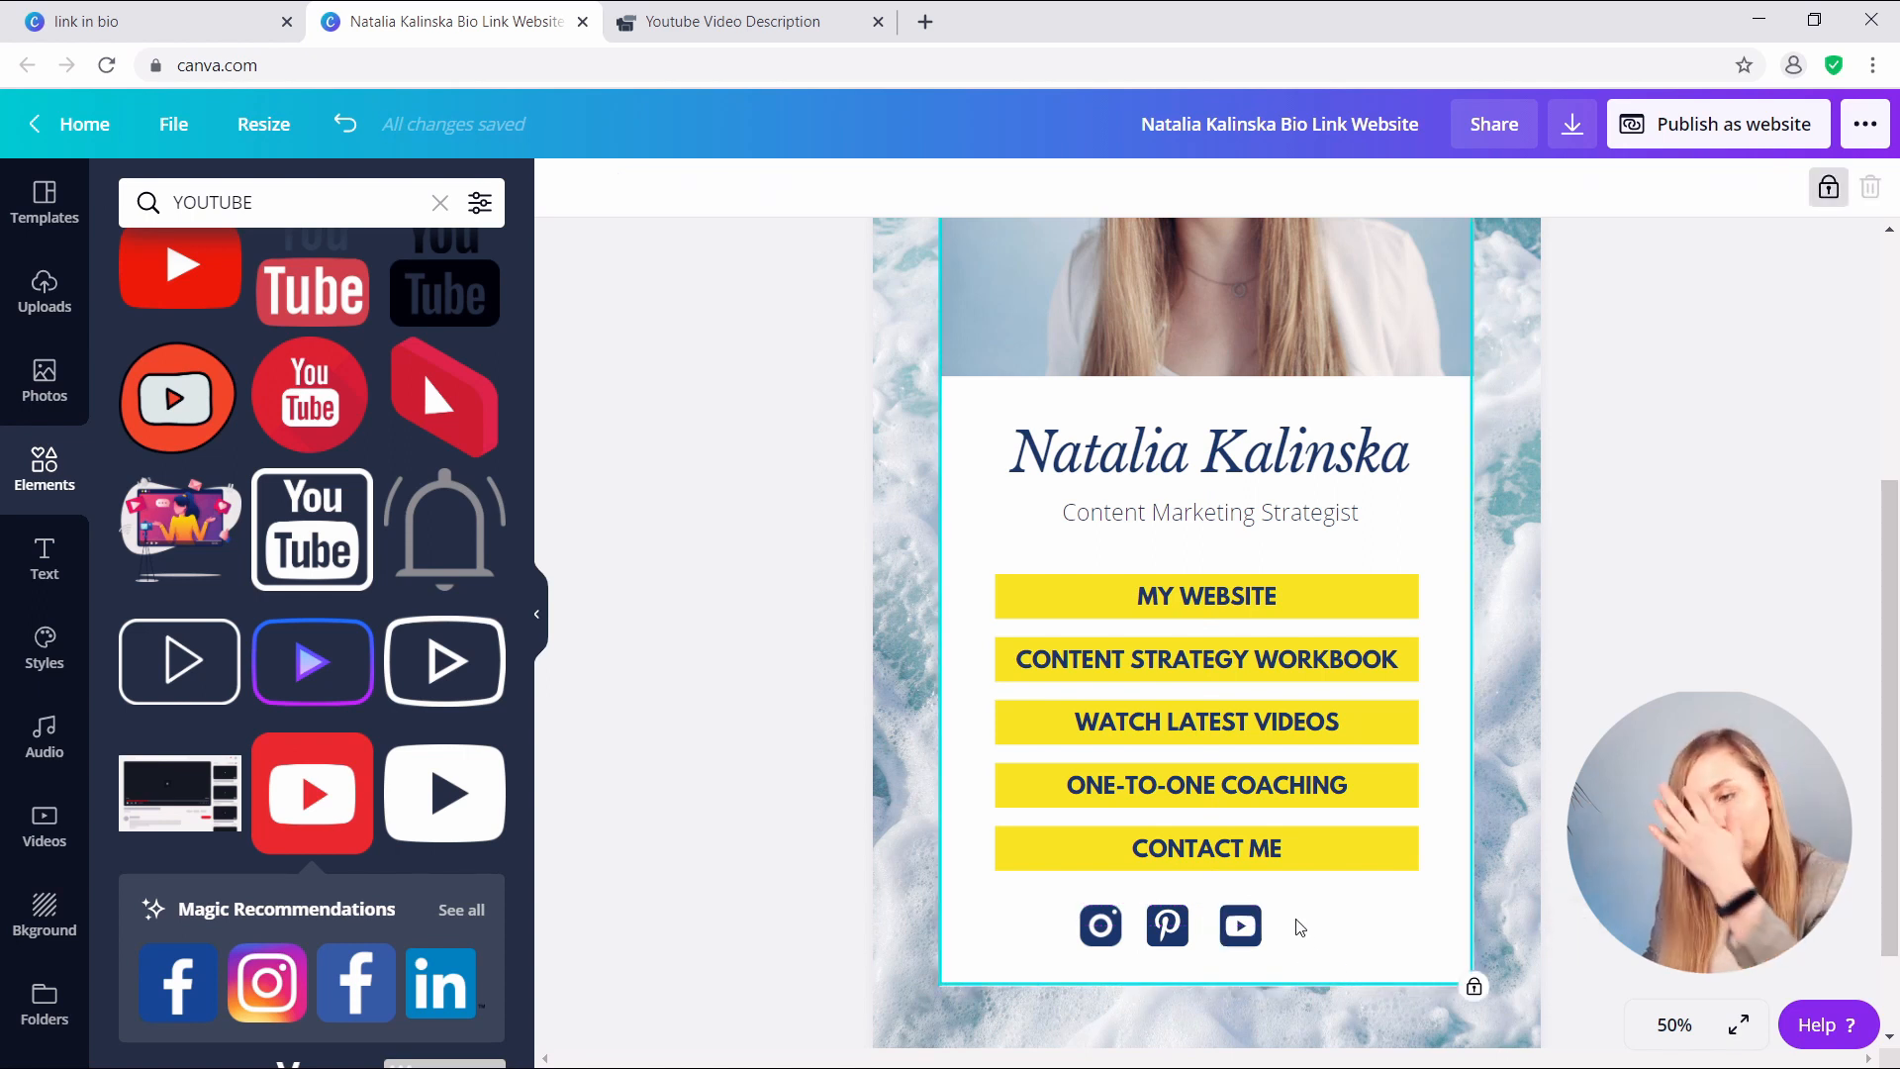
# - Shift the YouTube and Instagram icons closer to Pinterest for a tighter, centred icon row
pyautogui.moveTo(1331, 945); pyautogui.dragTo(1069, 904)
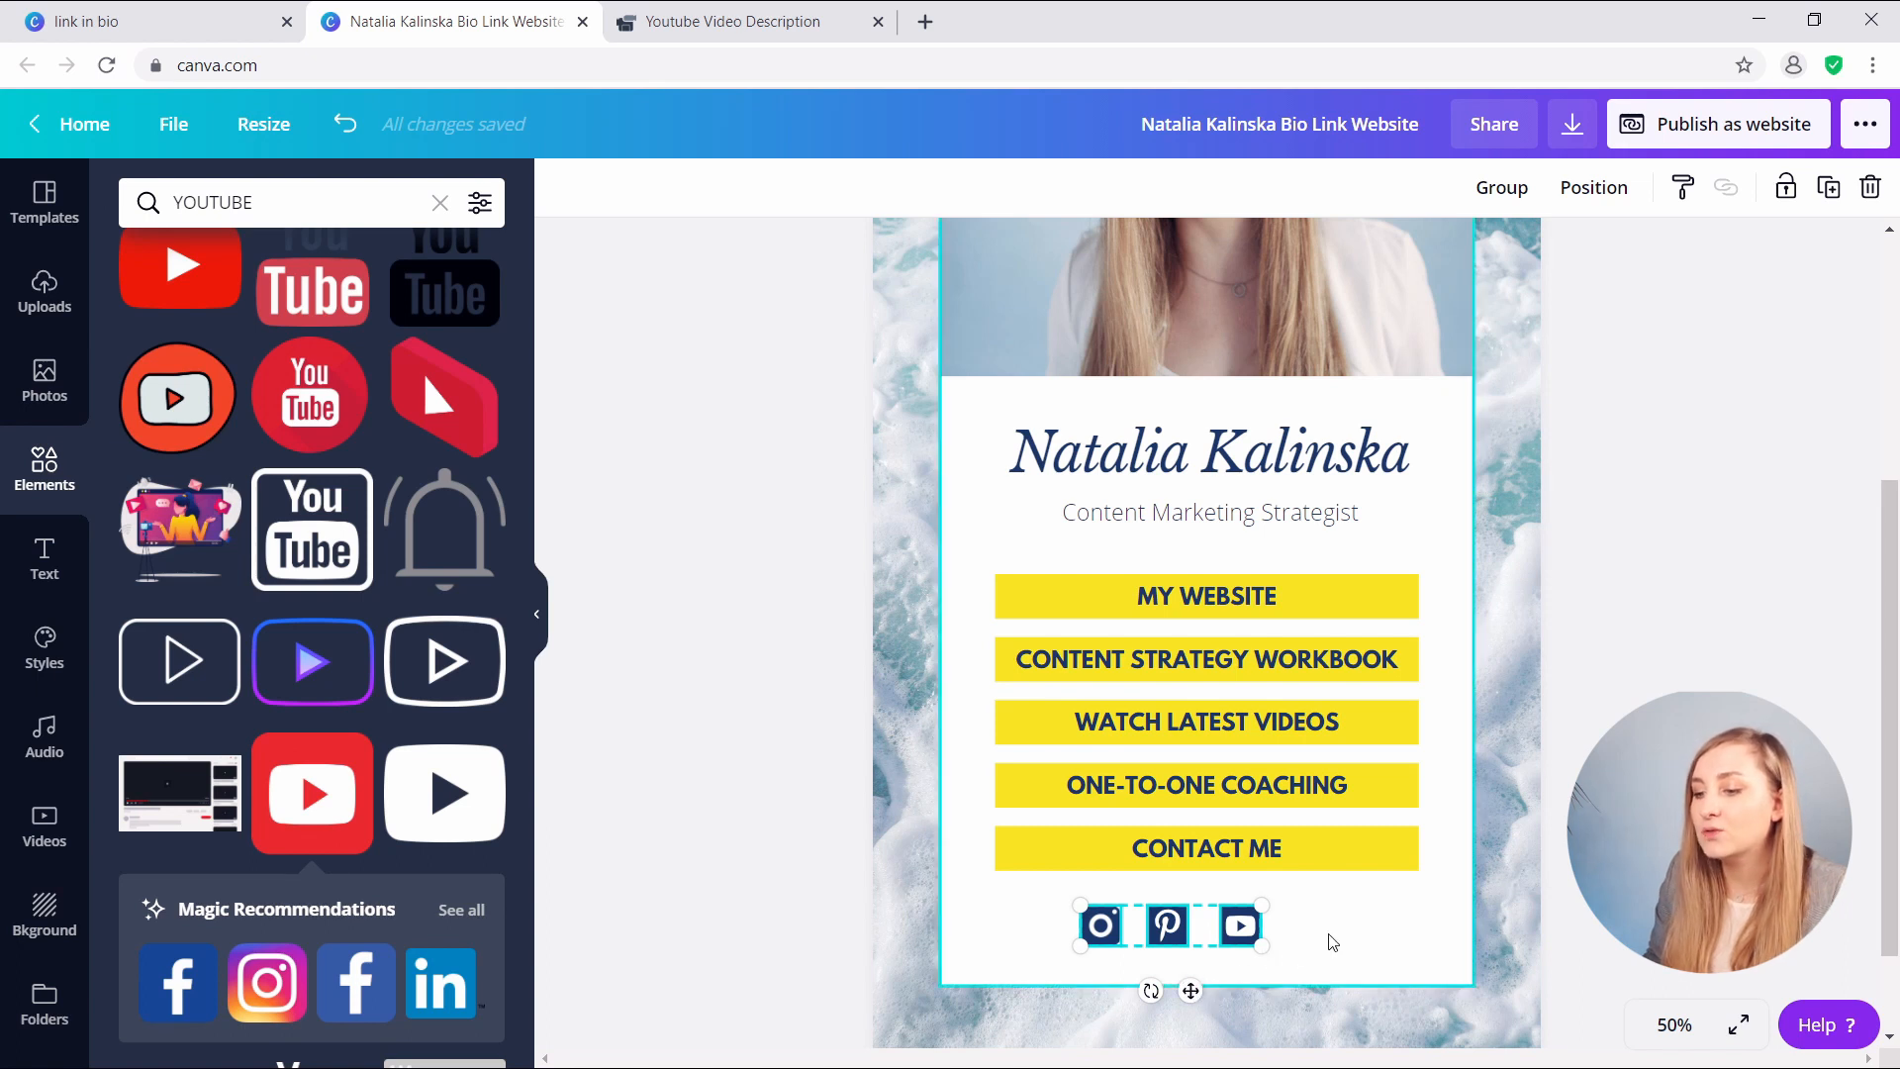
pyautogui.click(1239, 926)
pyautogui.moveTo(1239, 926); pyautogui.dragTo(1315, 927)
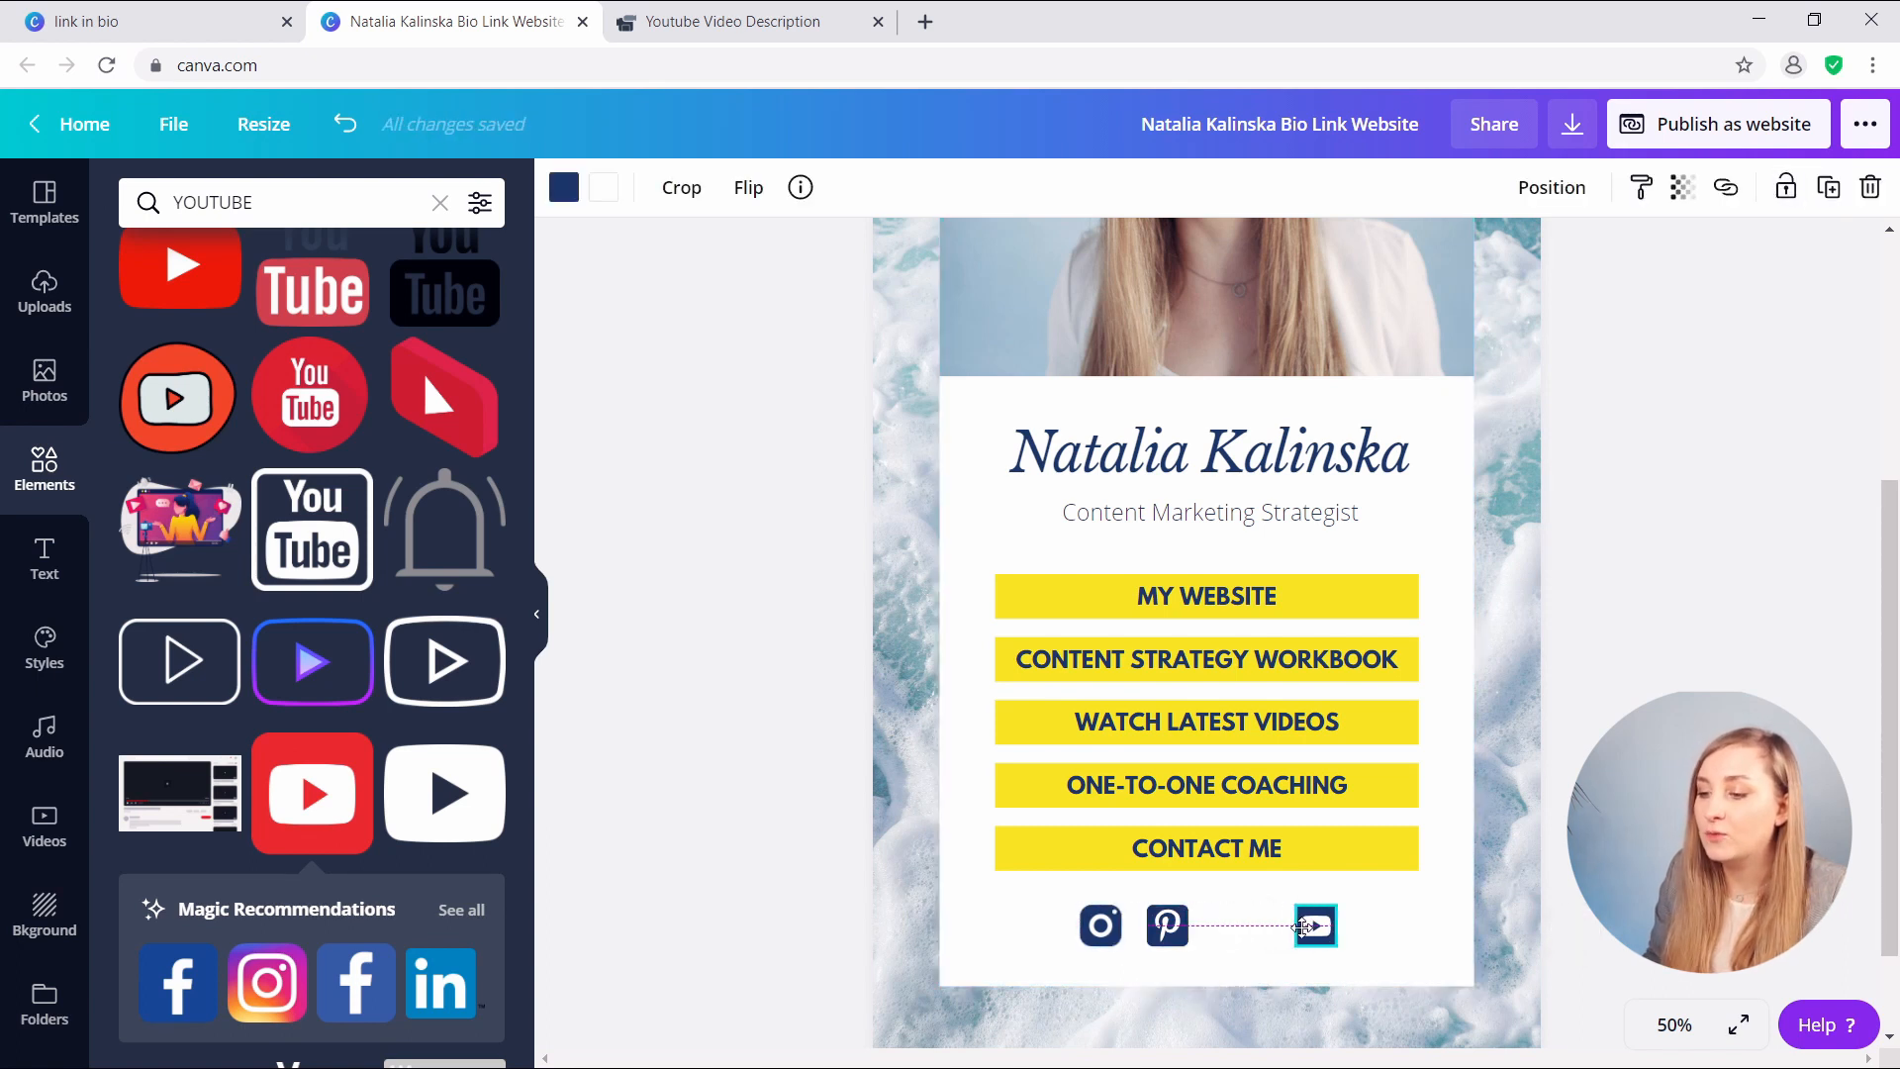
pyautogui.click(1167, 939)
pyautogui.moveTo(1188, 995); pyautogui.dragTo(1232, 1005)
pyautogui.click(1597, 198)
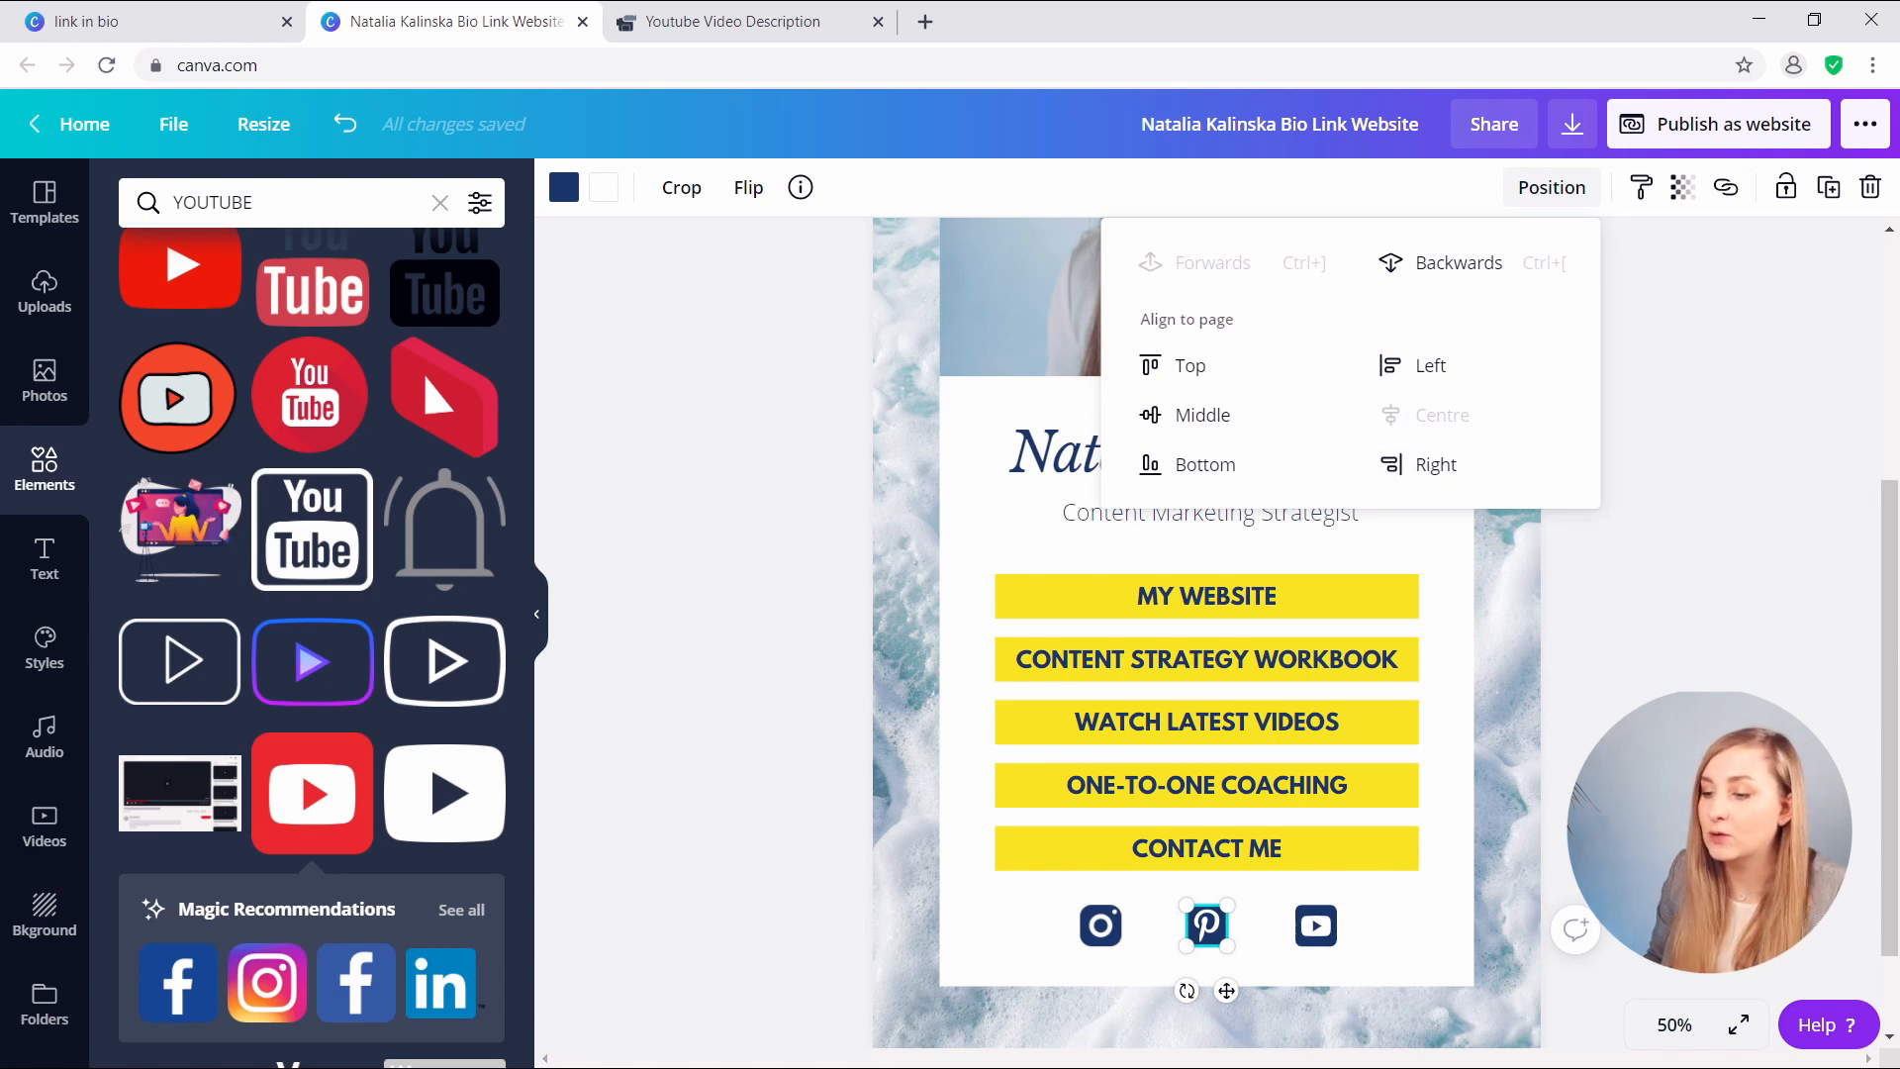
pyautogui.click(1632, 734)
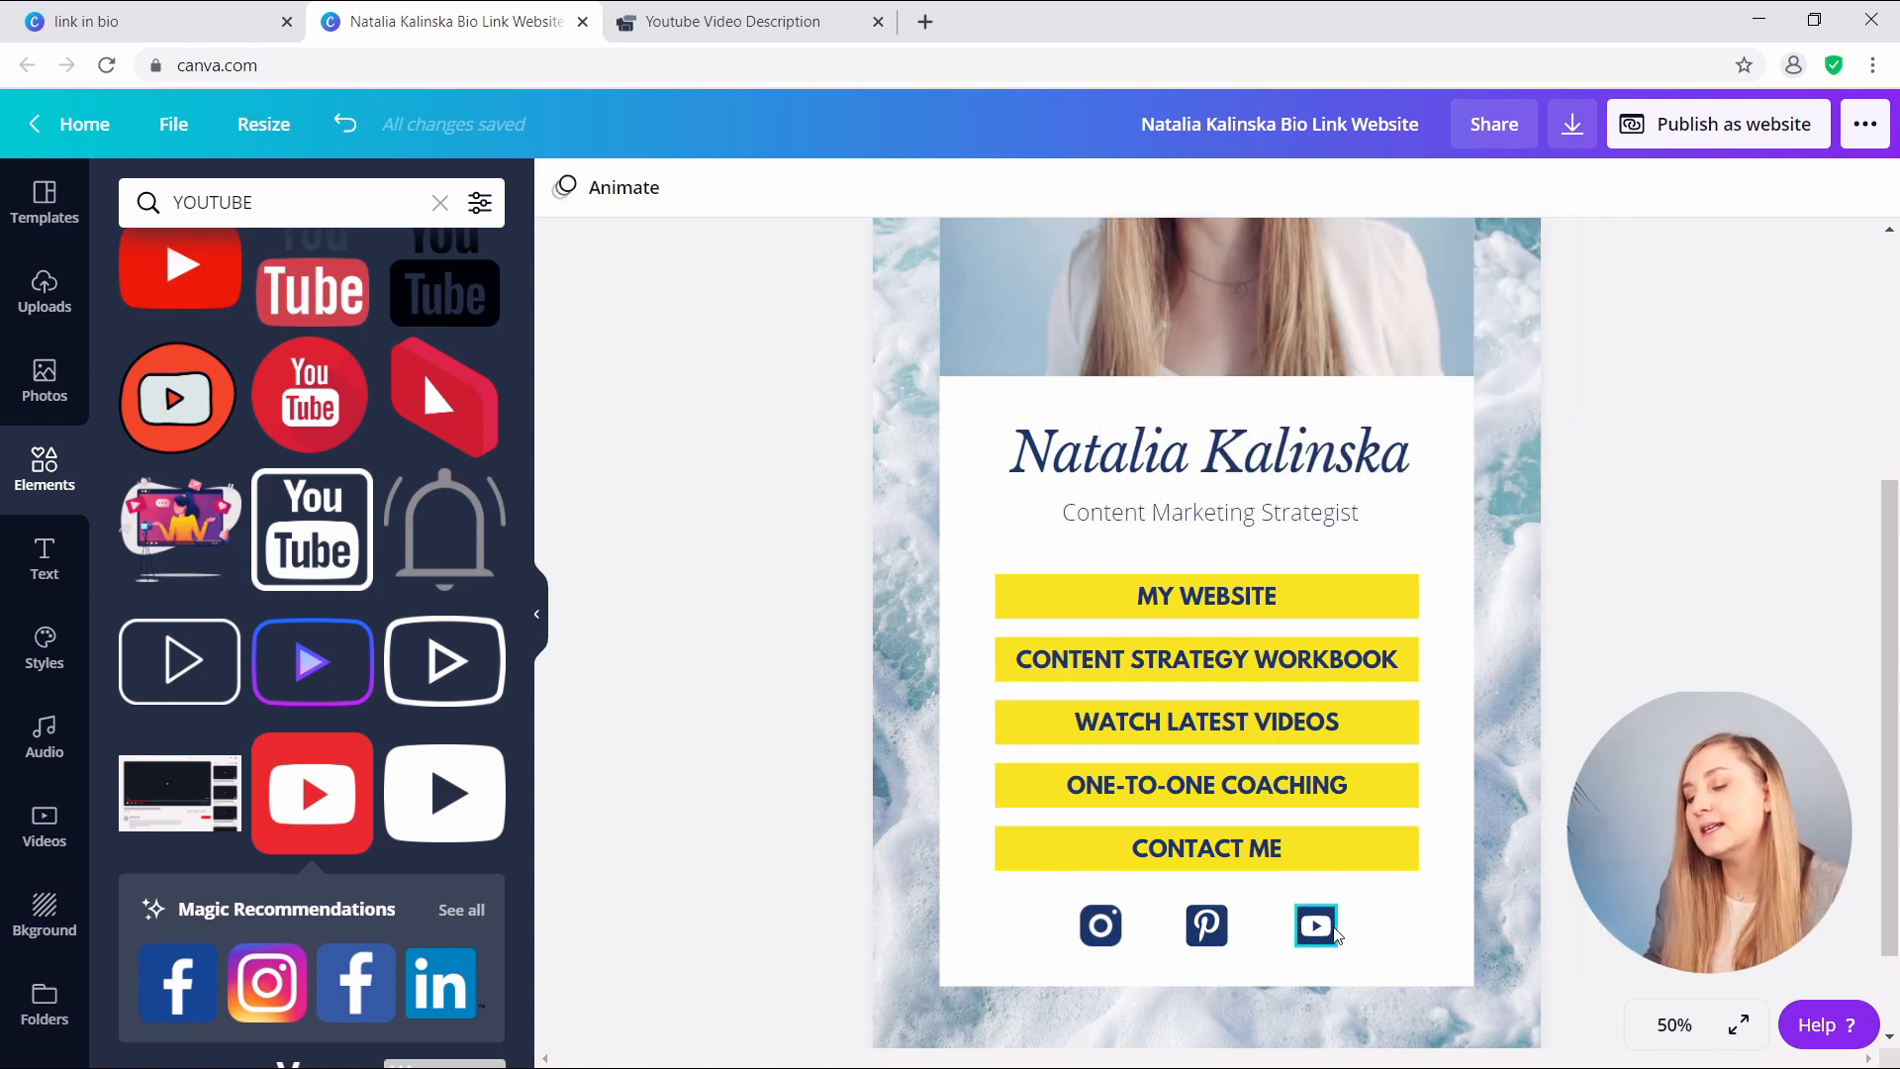
pyautogui.moveTo(1314, 935); pyautogui.dragTo(1275, 925)
pyautogui.moveTo(1100, 925); pyautogui.dragTo(1135, 926)
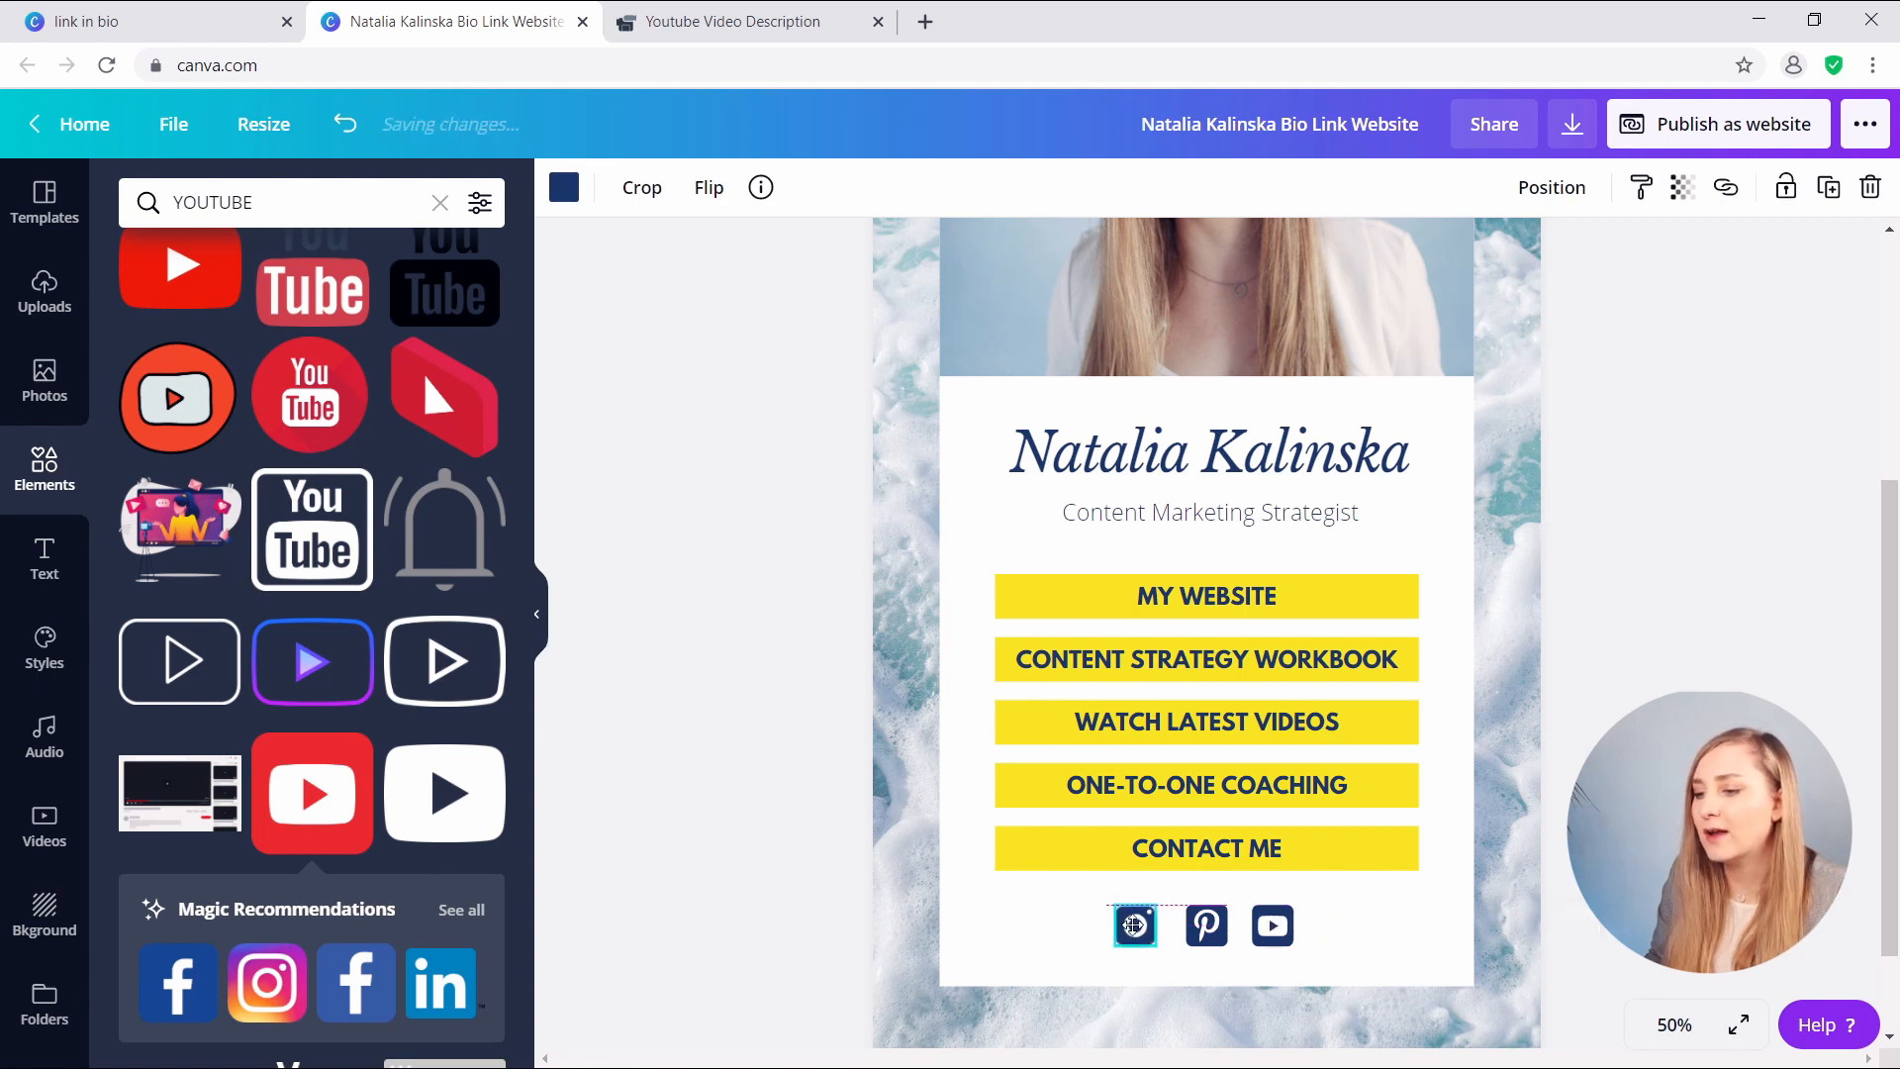
pyautogui.click(1376, 948)
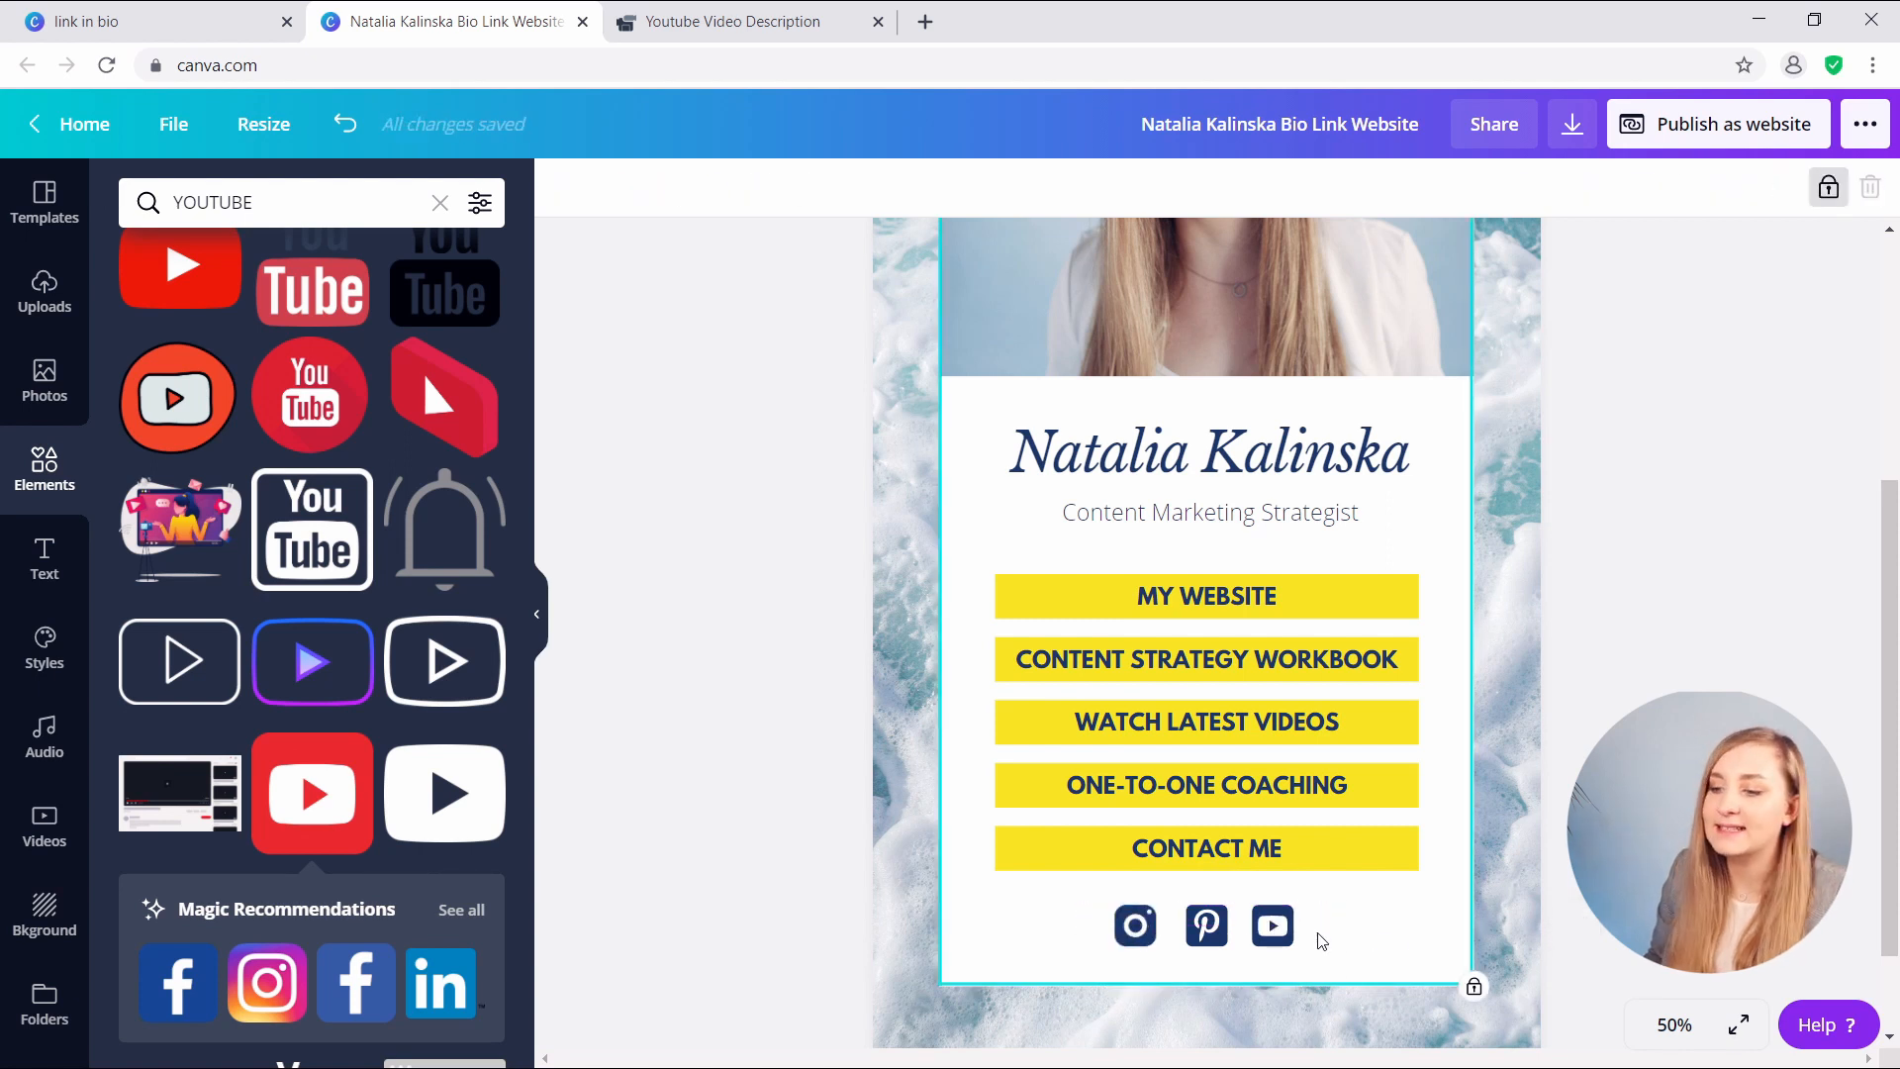
pyautogui.moveTo(1138, 929); pyautogui.dragTo(1157, 933)
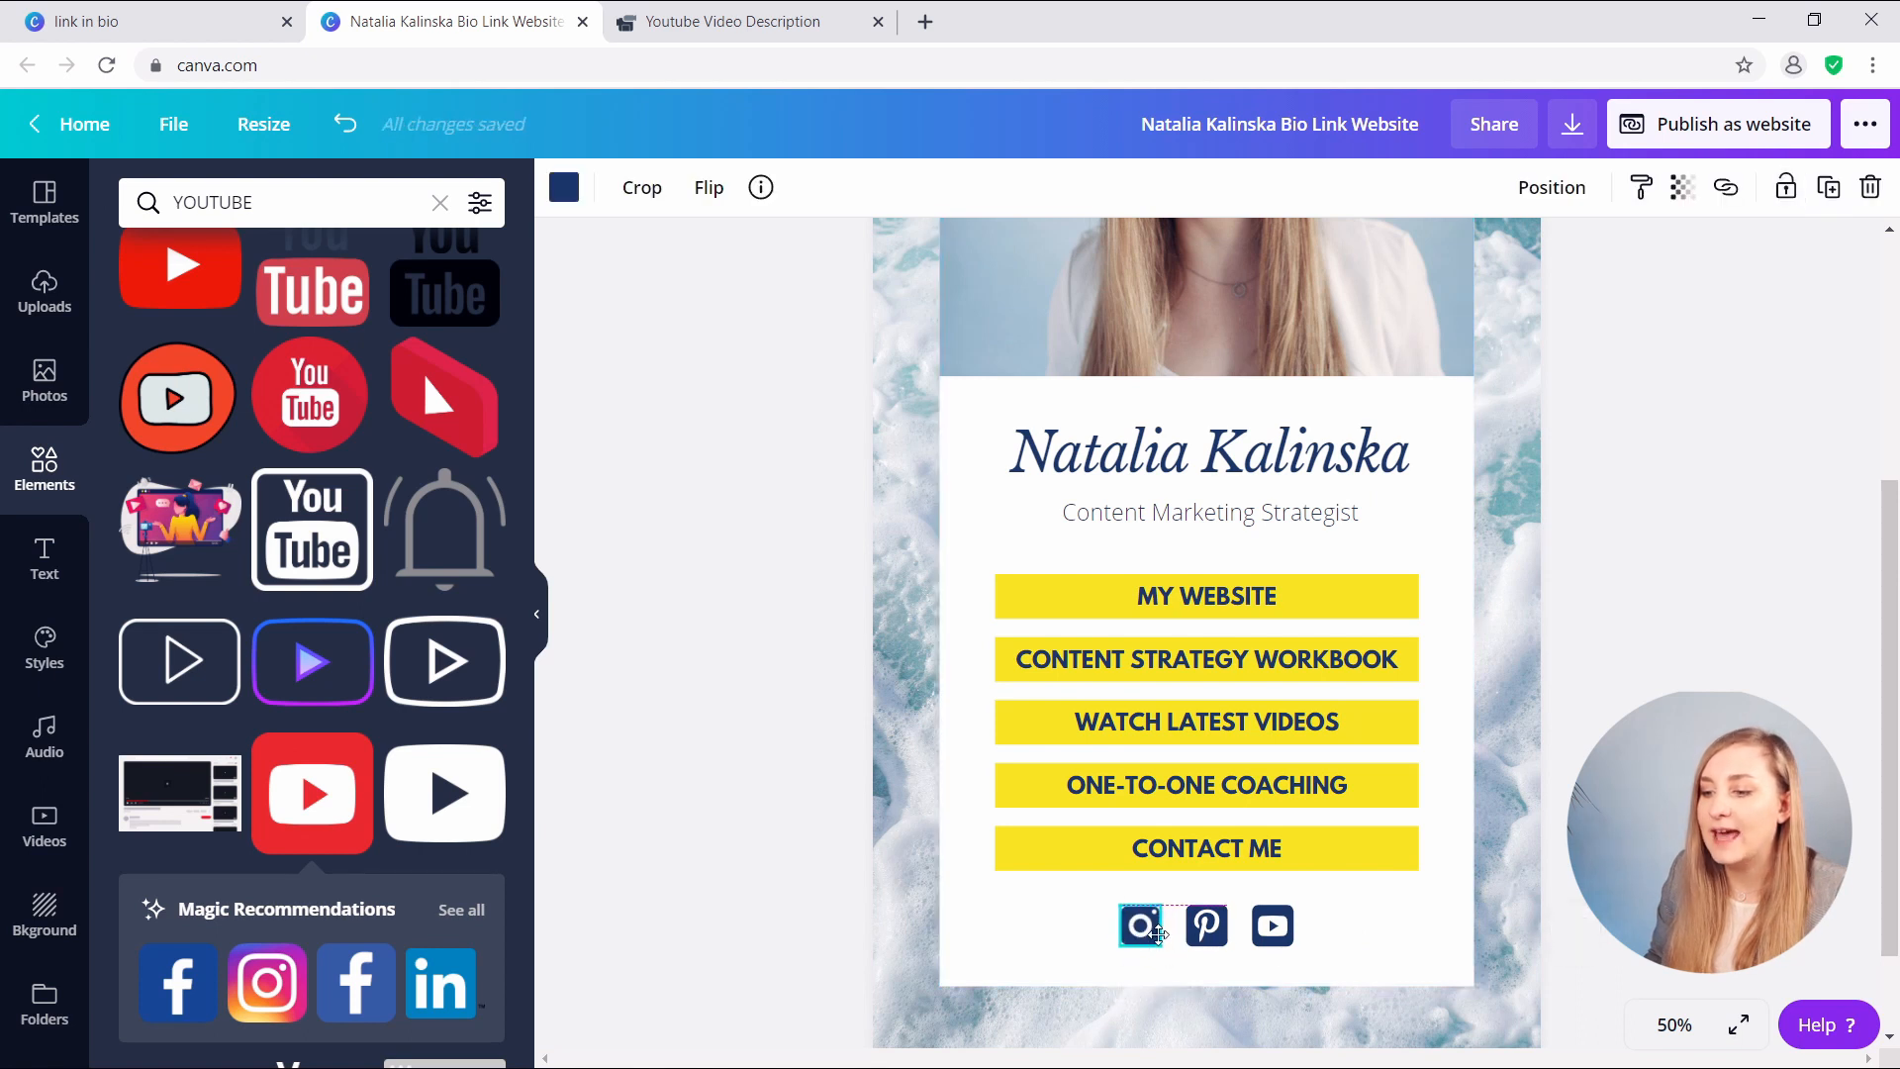
# - Space the Instagram, Pinterest and YouTube icons evenly with Tidy up and group them
pyautogui.moveTo(1376, 906); pyautogui.dragTo(1110, 956)
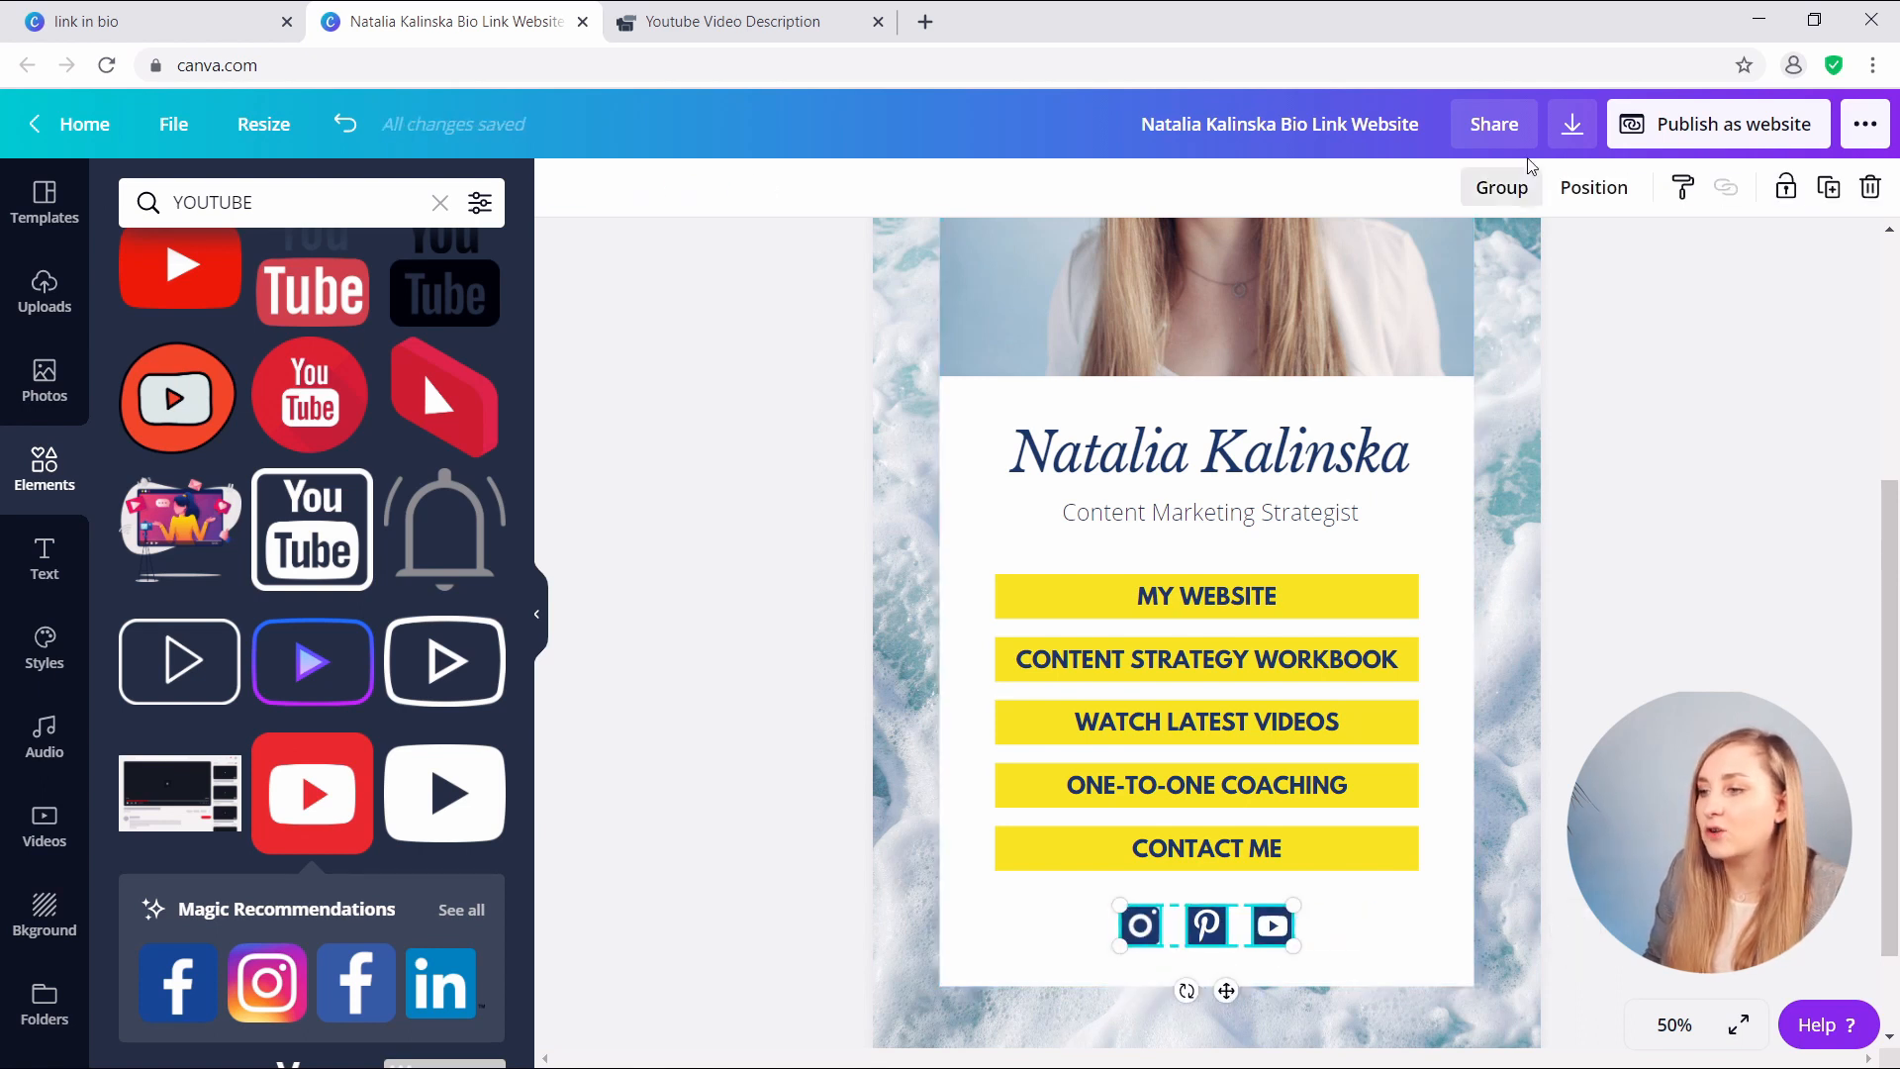
pyautogui.click(1588, 187)
pyautogui.click(1239, 668)
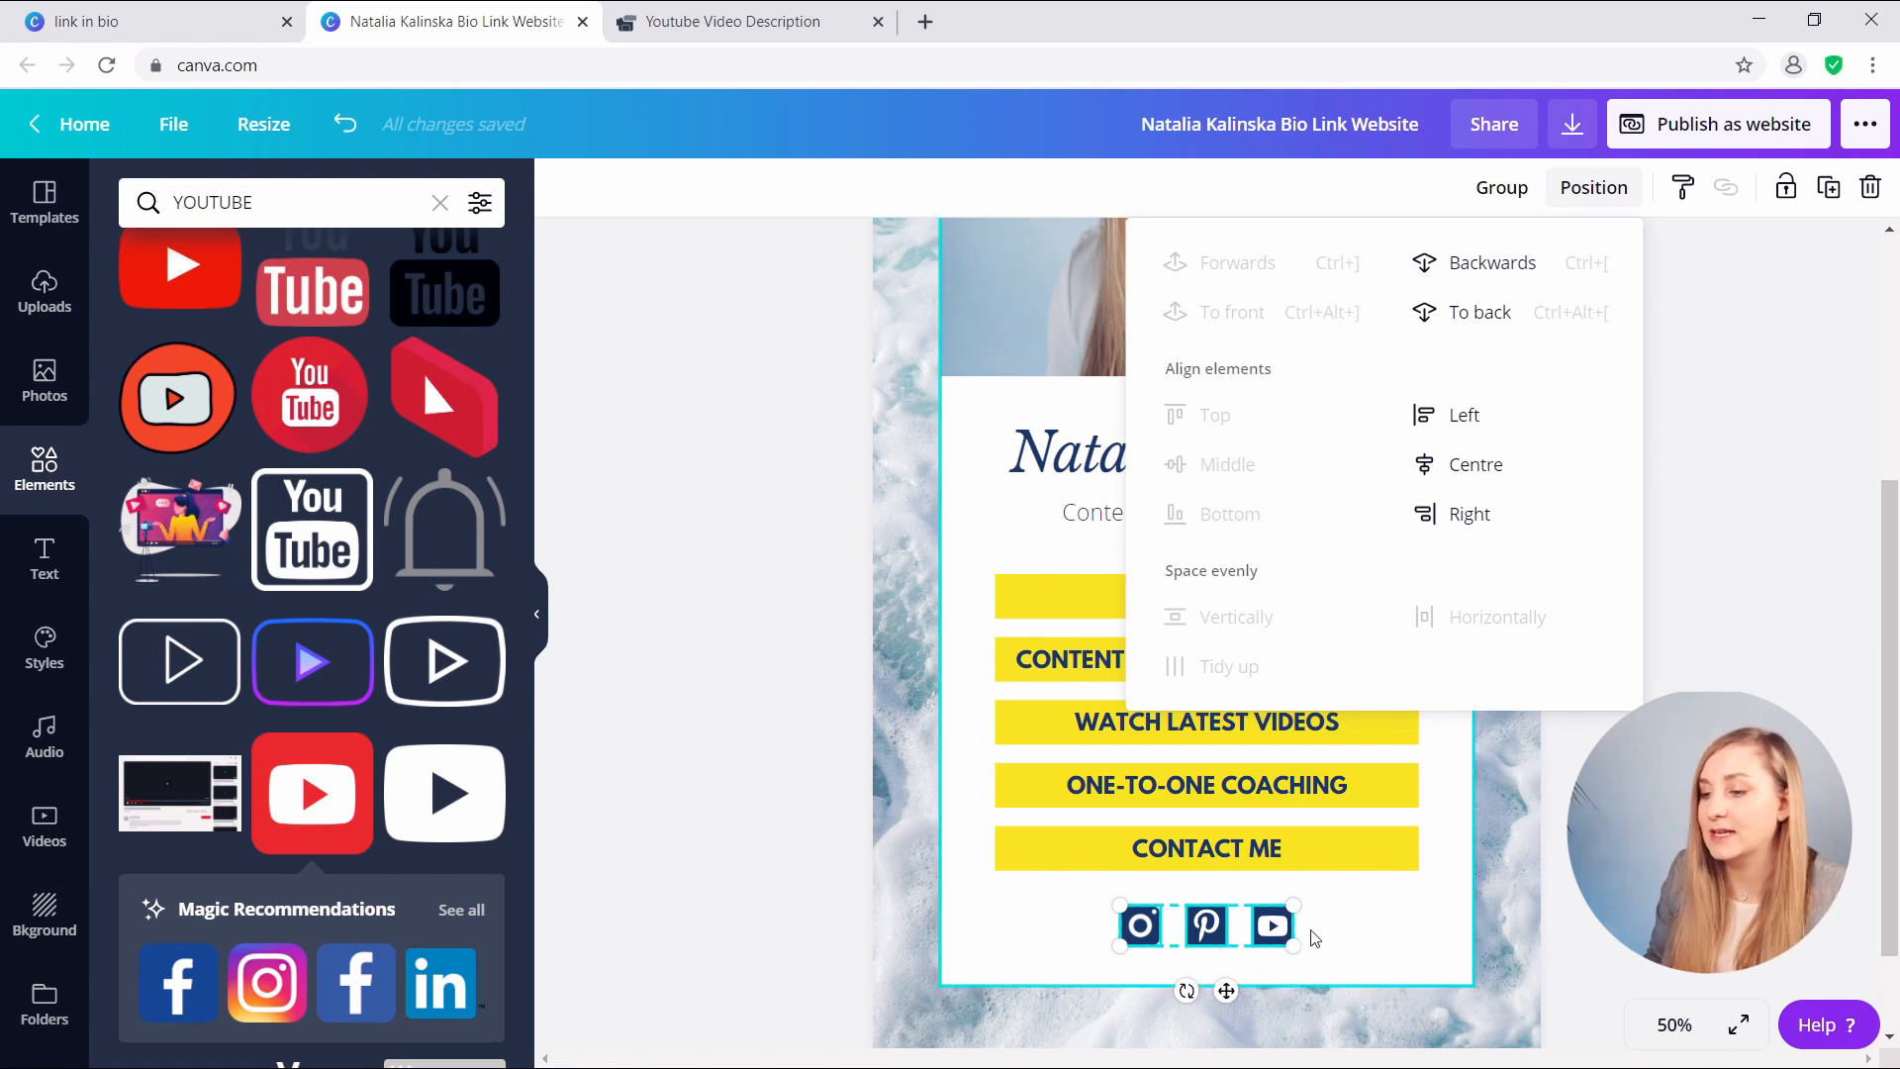
pyautogui.click(1496, 188)
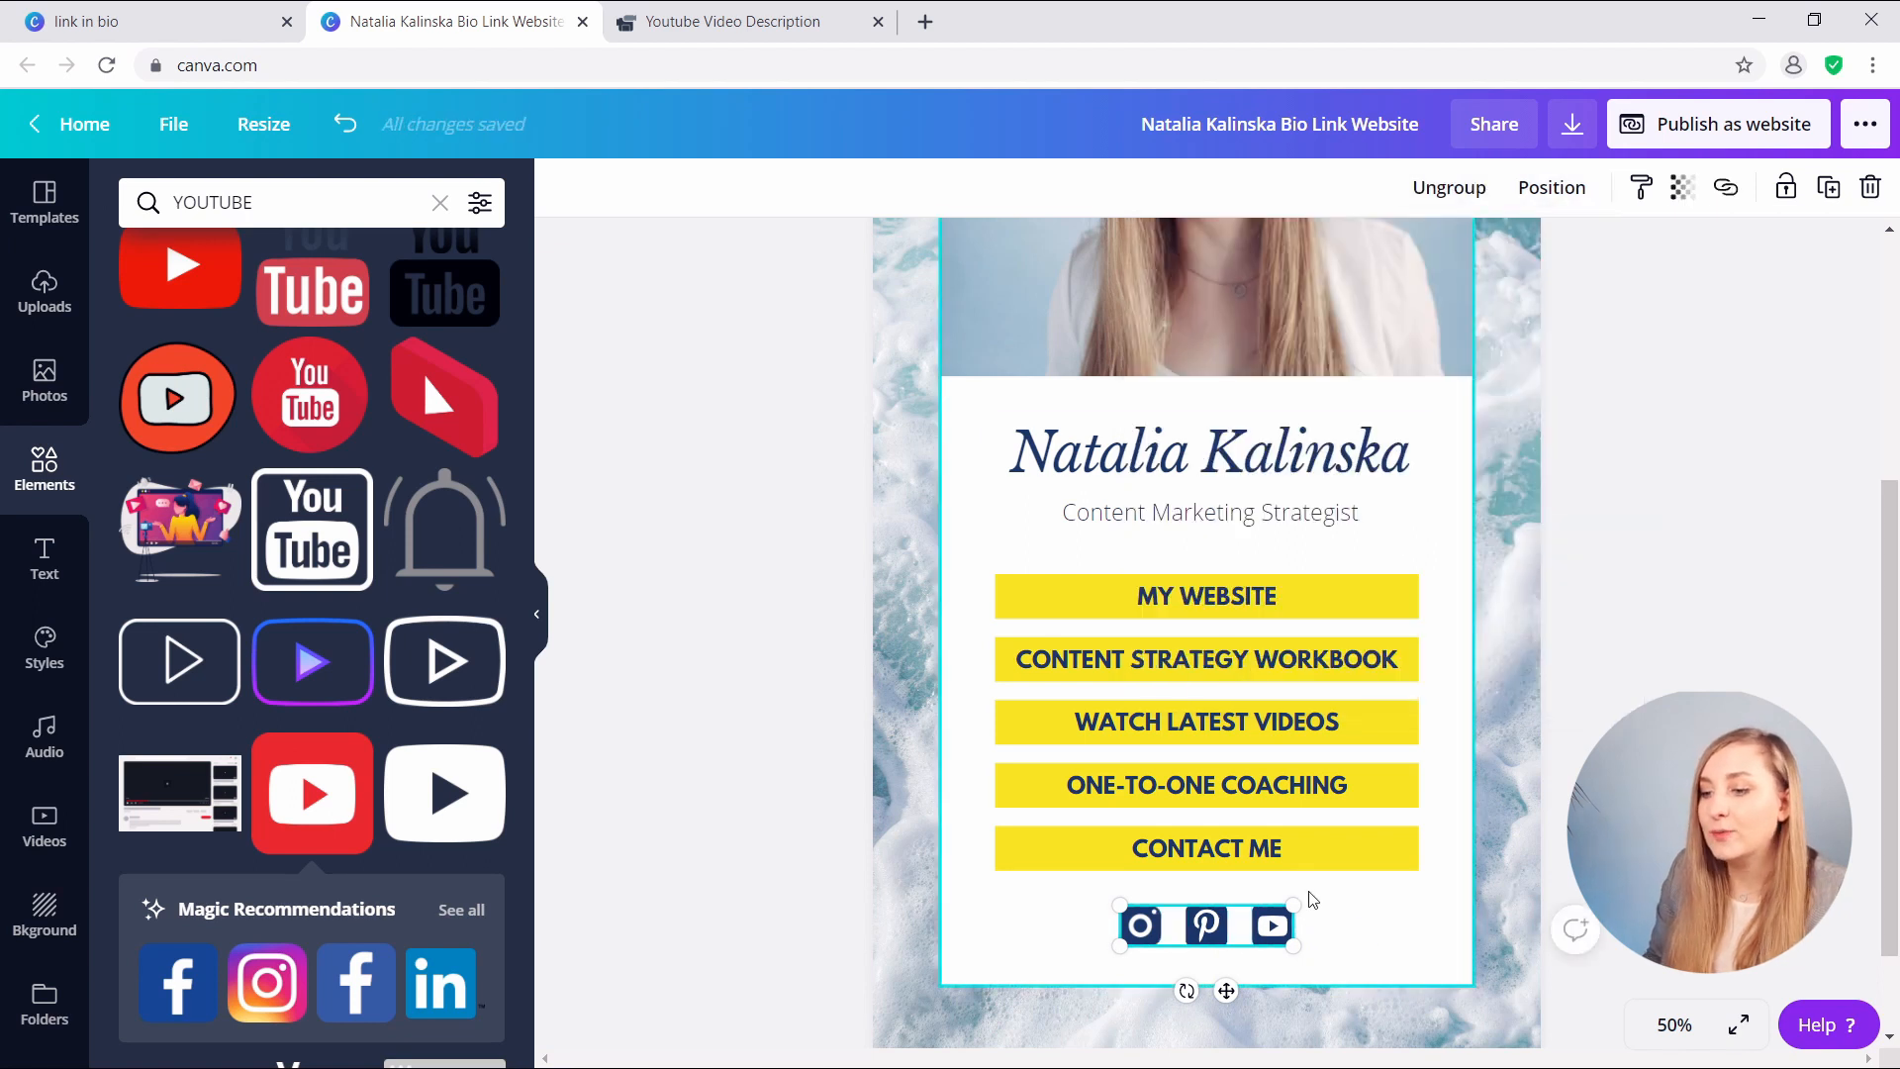
# - Centre the icon group below CONTACT ME, then select the Instagram icon inside it
pyautogui.click(1217, 940)
pyautogui.moveTo(1224, 992)
pyautogui.mouseDown()
pyautogui.moveTo(1229, 972)
pyautogui.moveTo(1224, 994)
pyautogui.mouseUp()
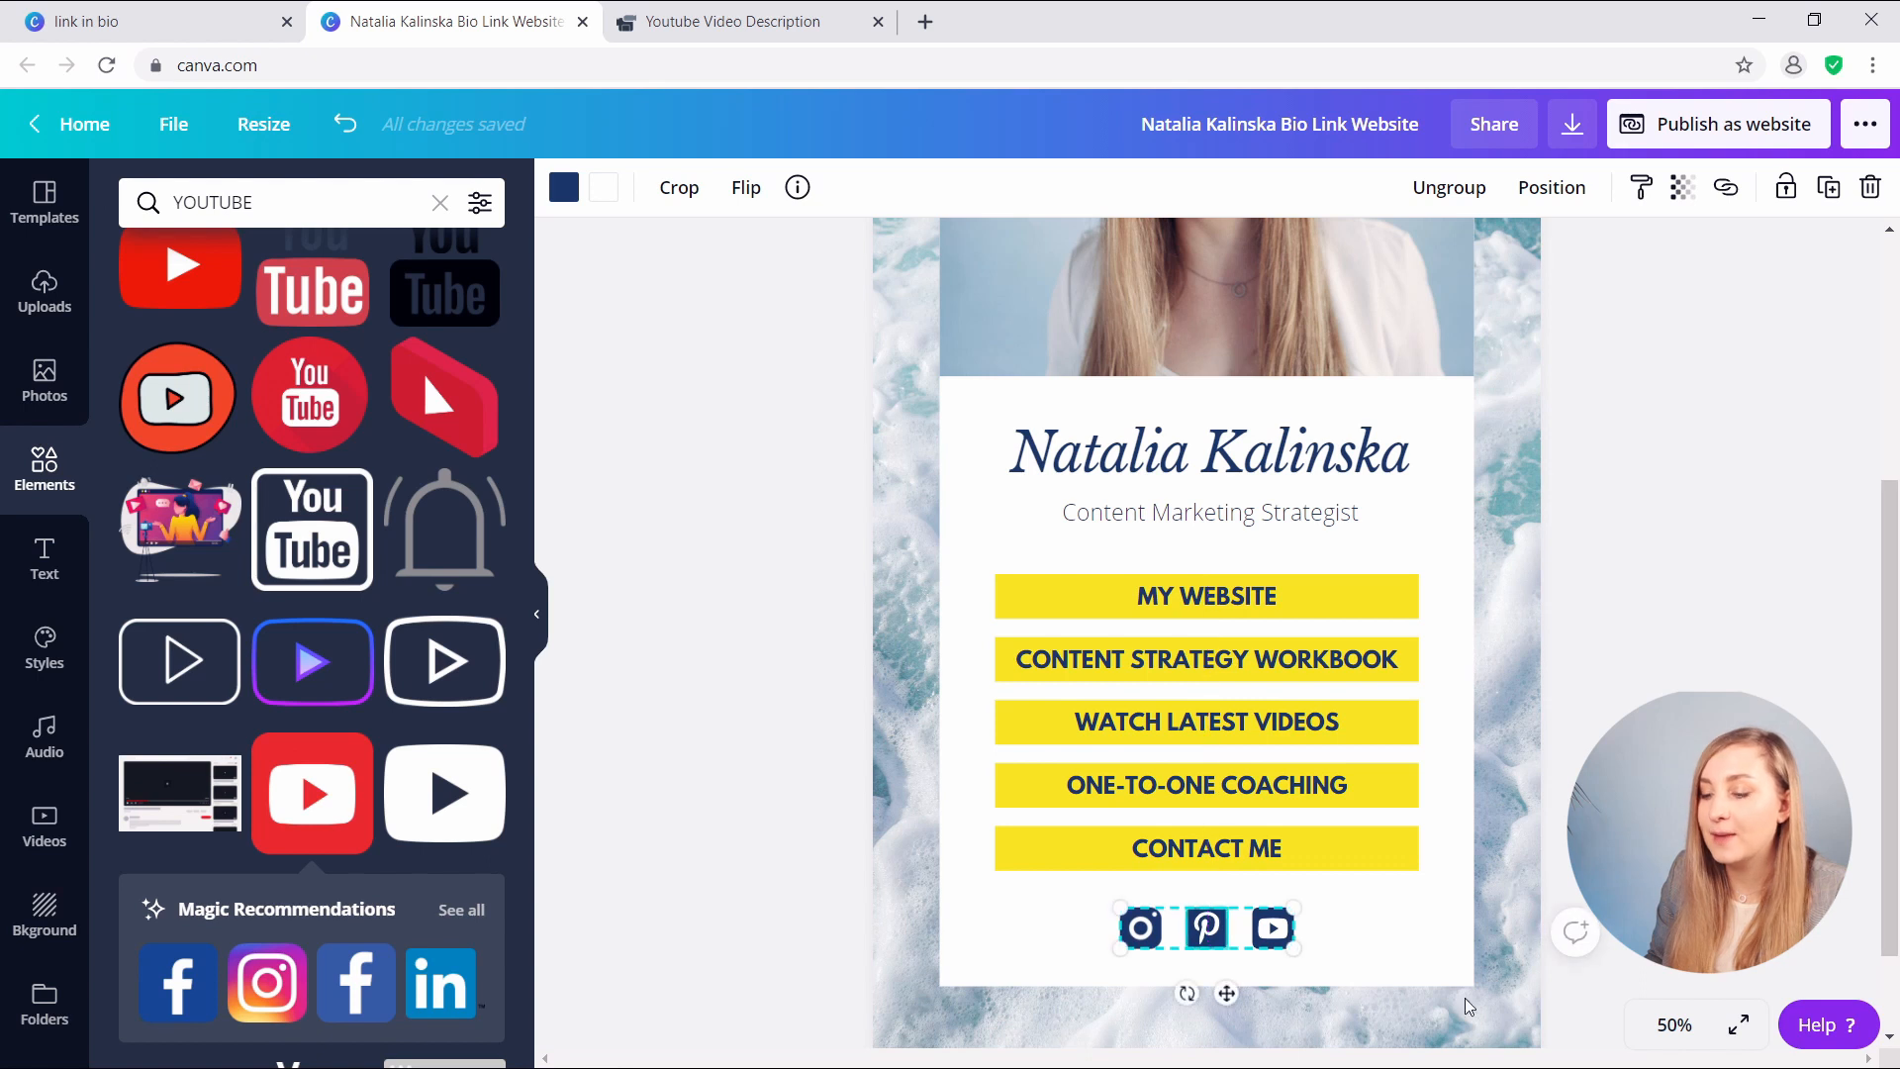
pyautogui.press('Escape')
pyautogui.click(1229, 948)
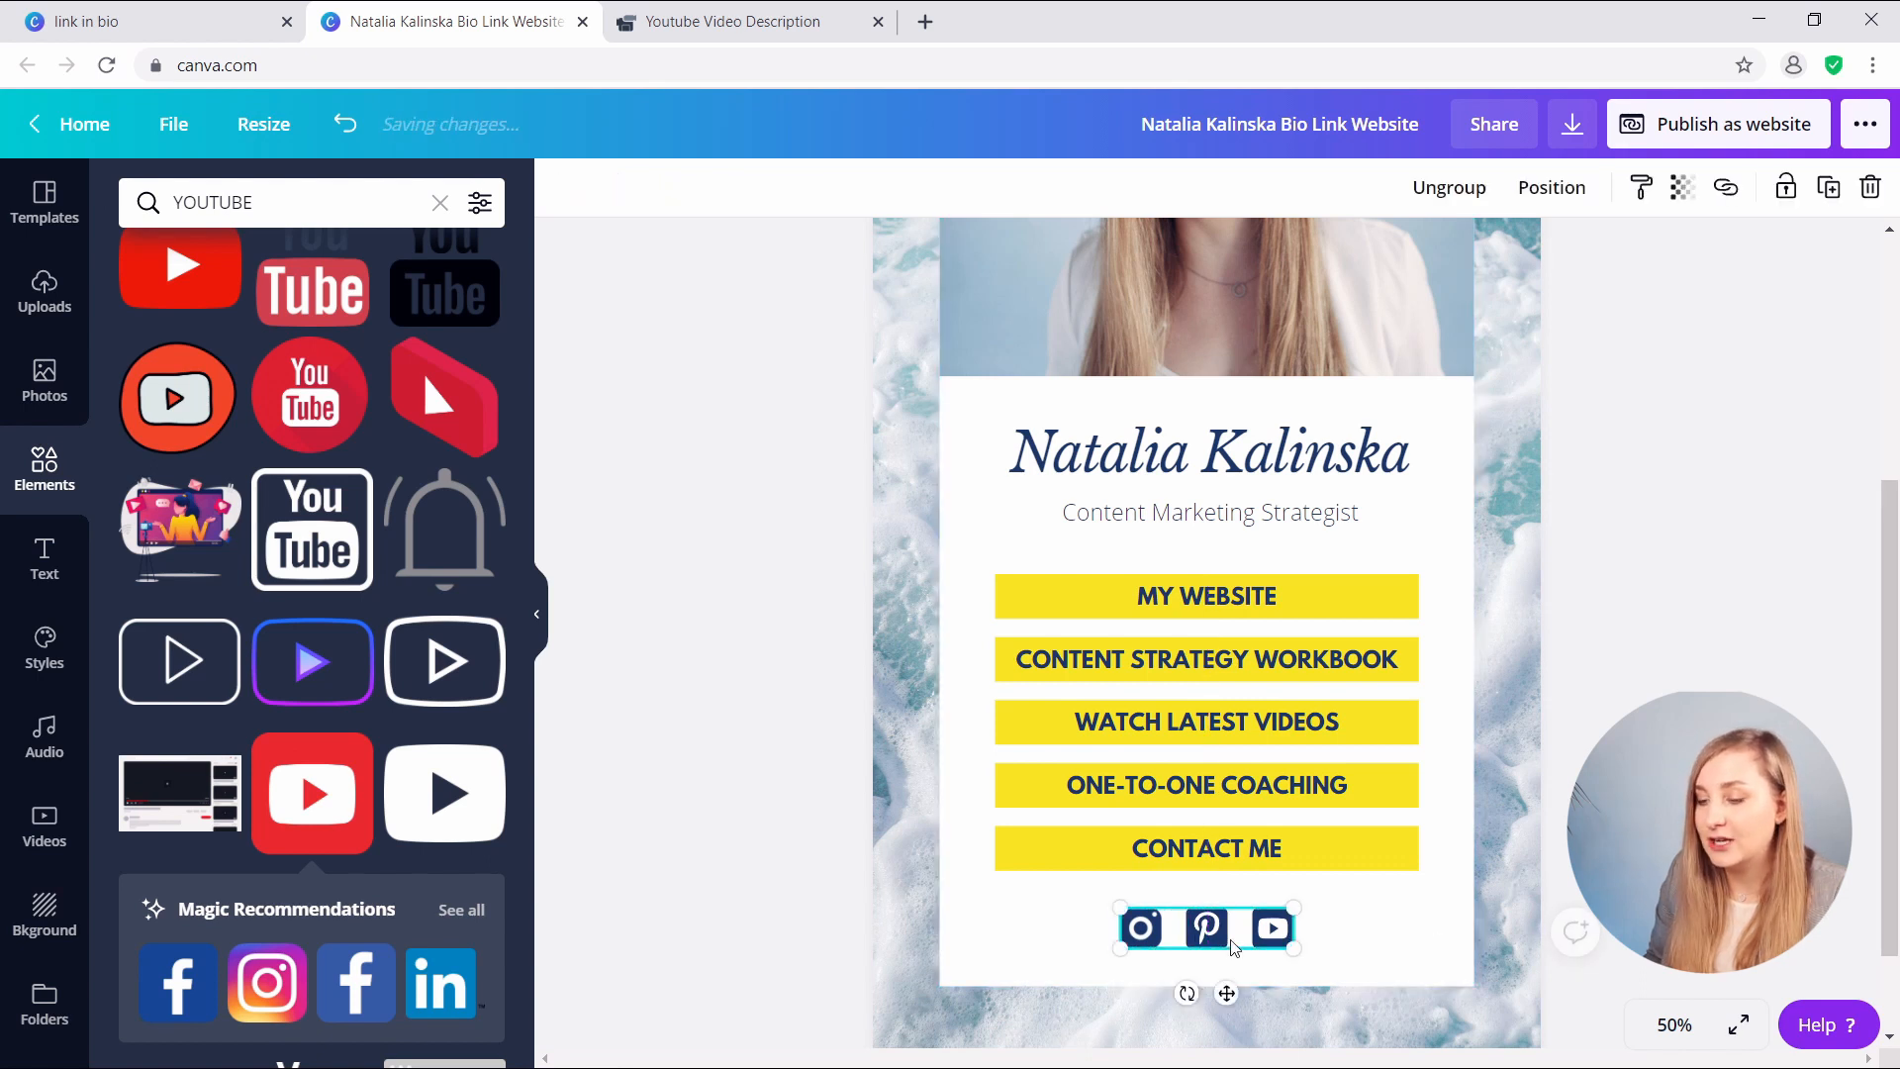
pyautogui.click(1157, 935)
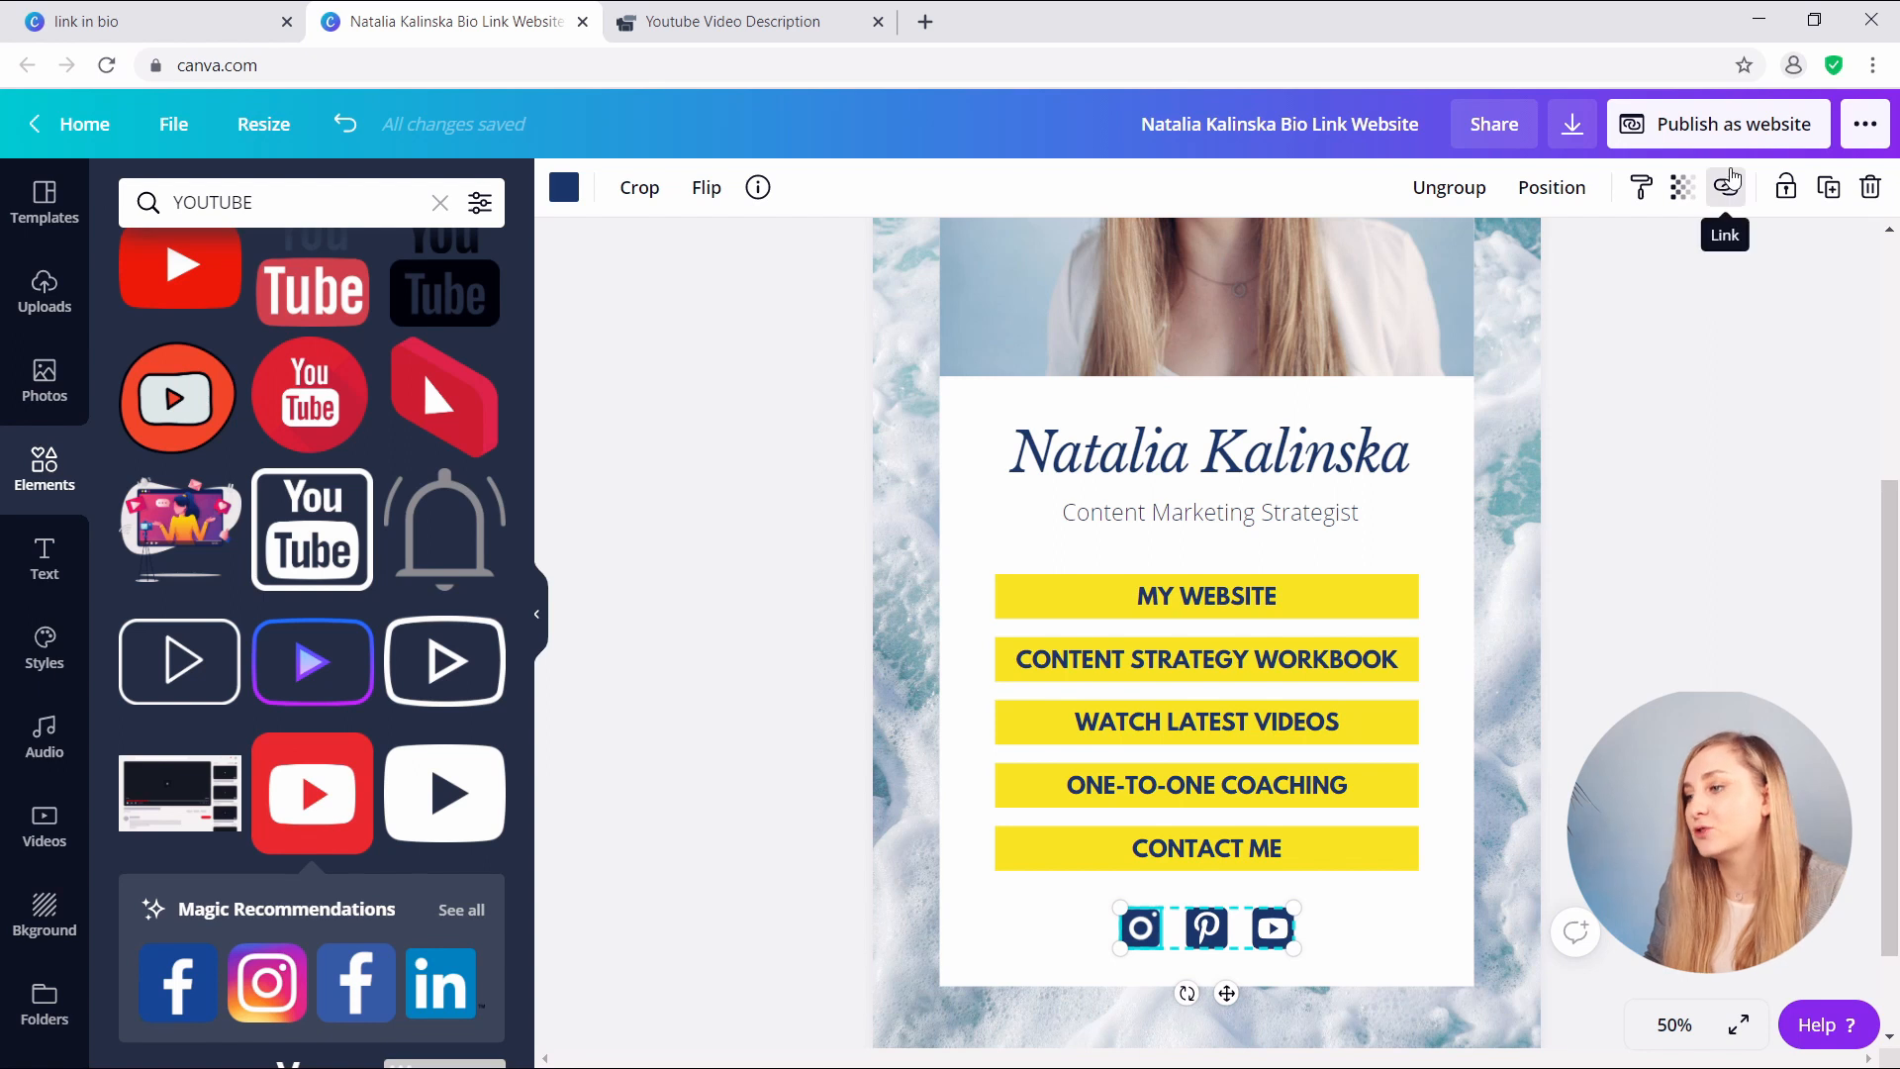
# - Link the Instagram icon to the pasted Instagram profile URL and reselect the icon group
pyautogui.click(1723, 193)
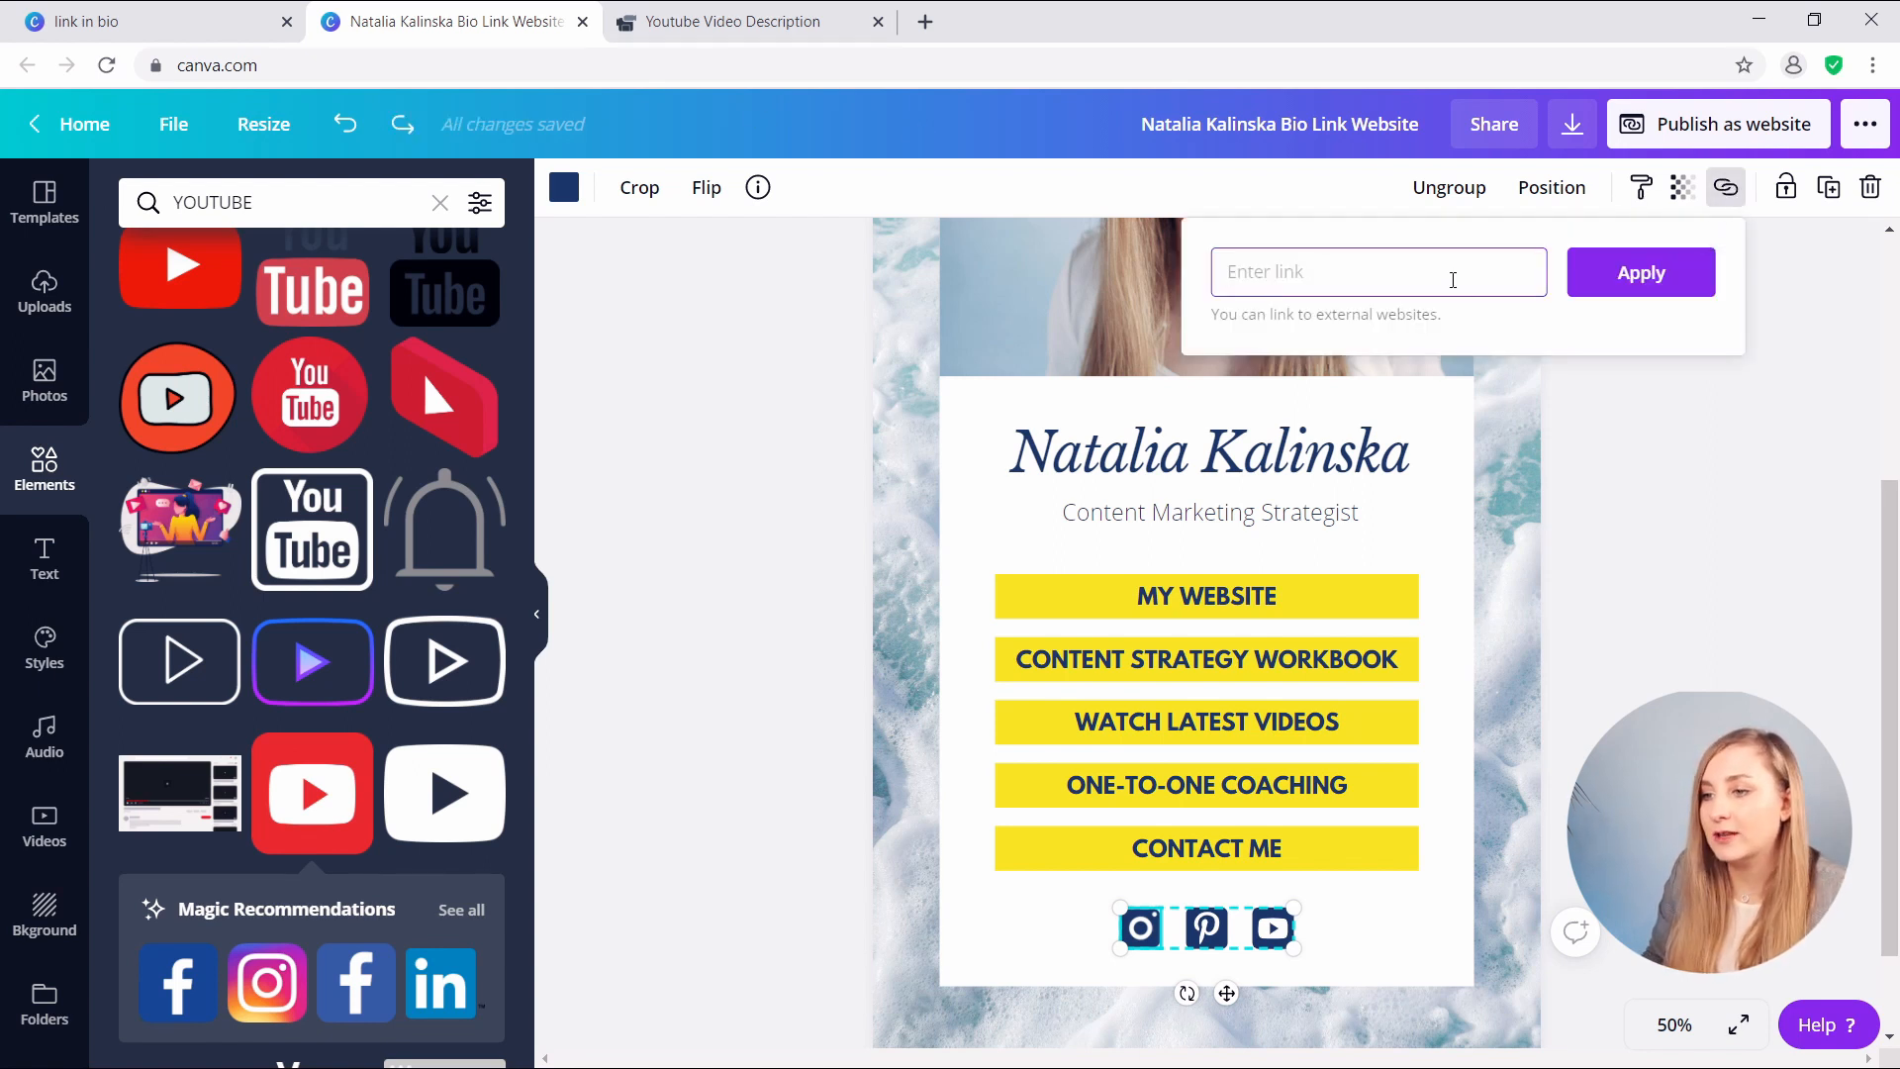
pyautogui.hotkey('ctrl', 'v')
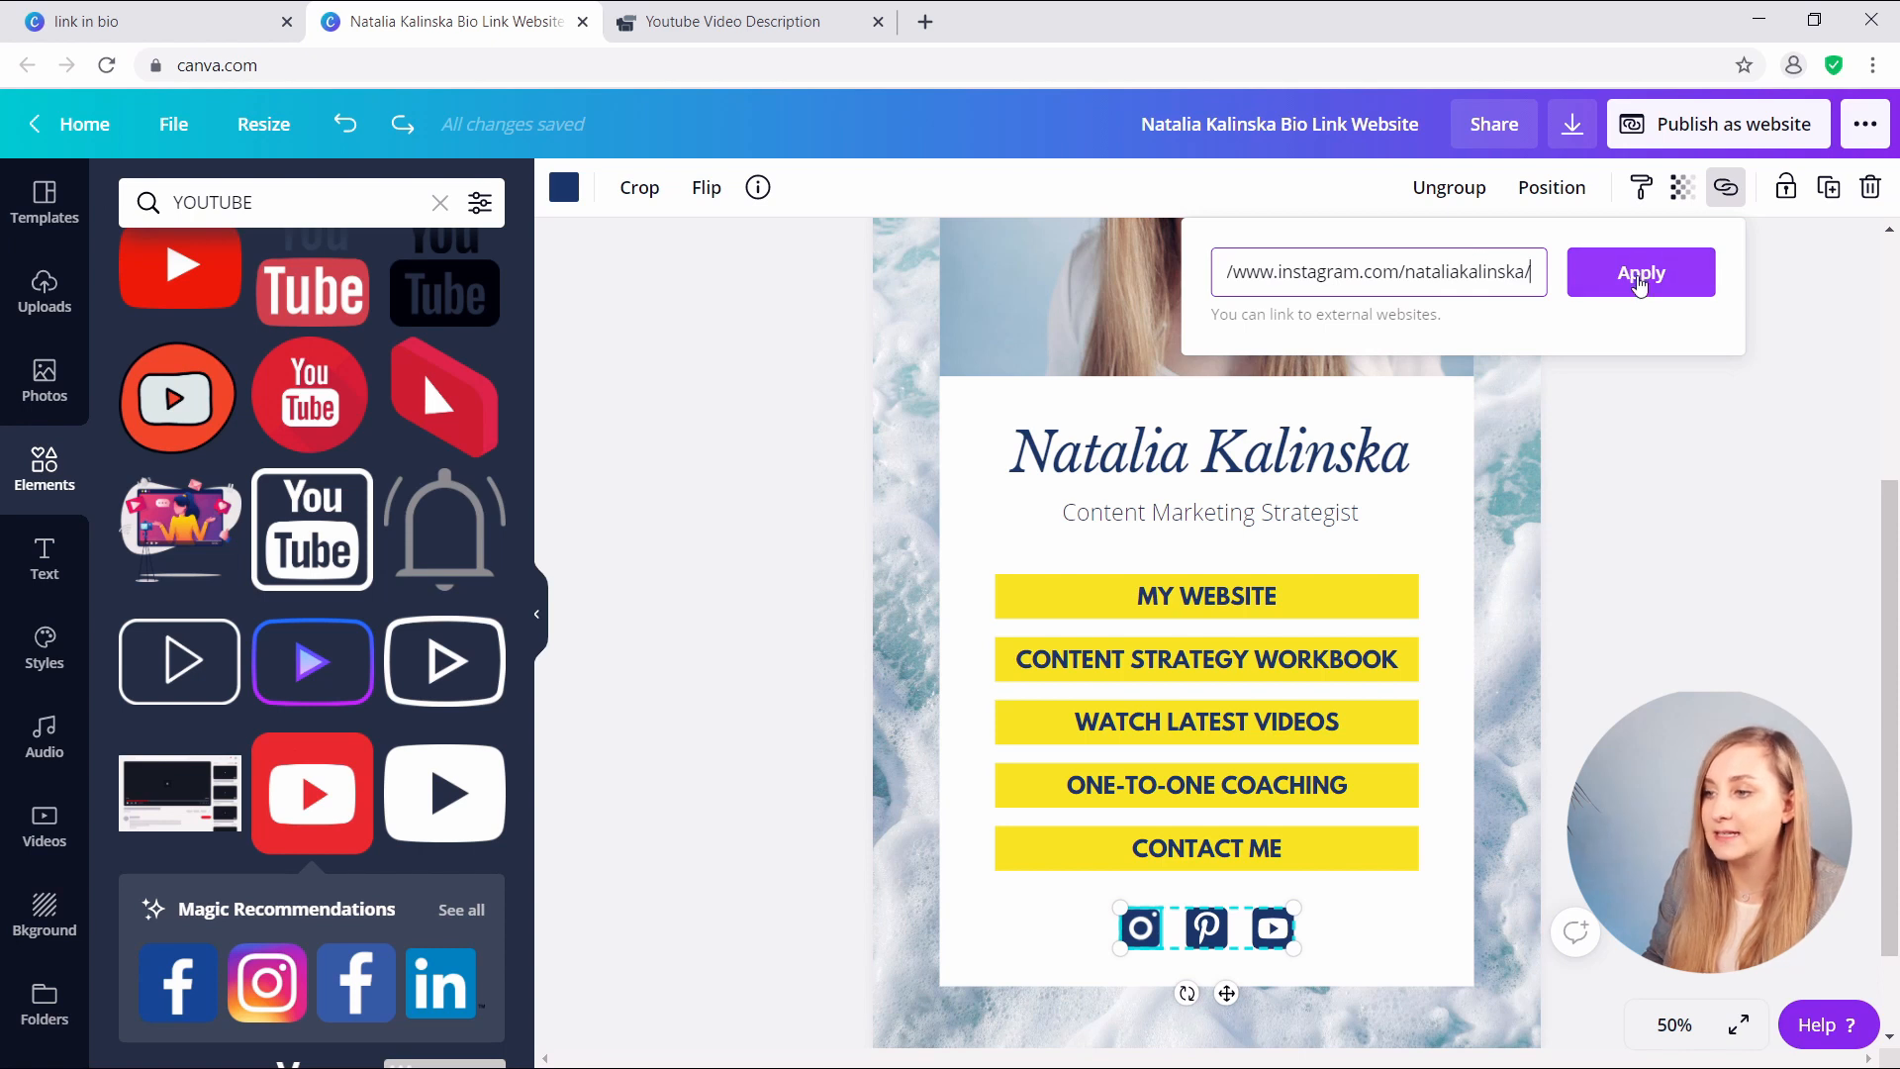
pyautogui.click(1647, 279)
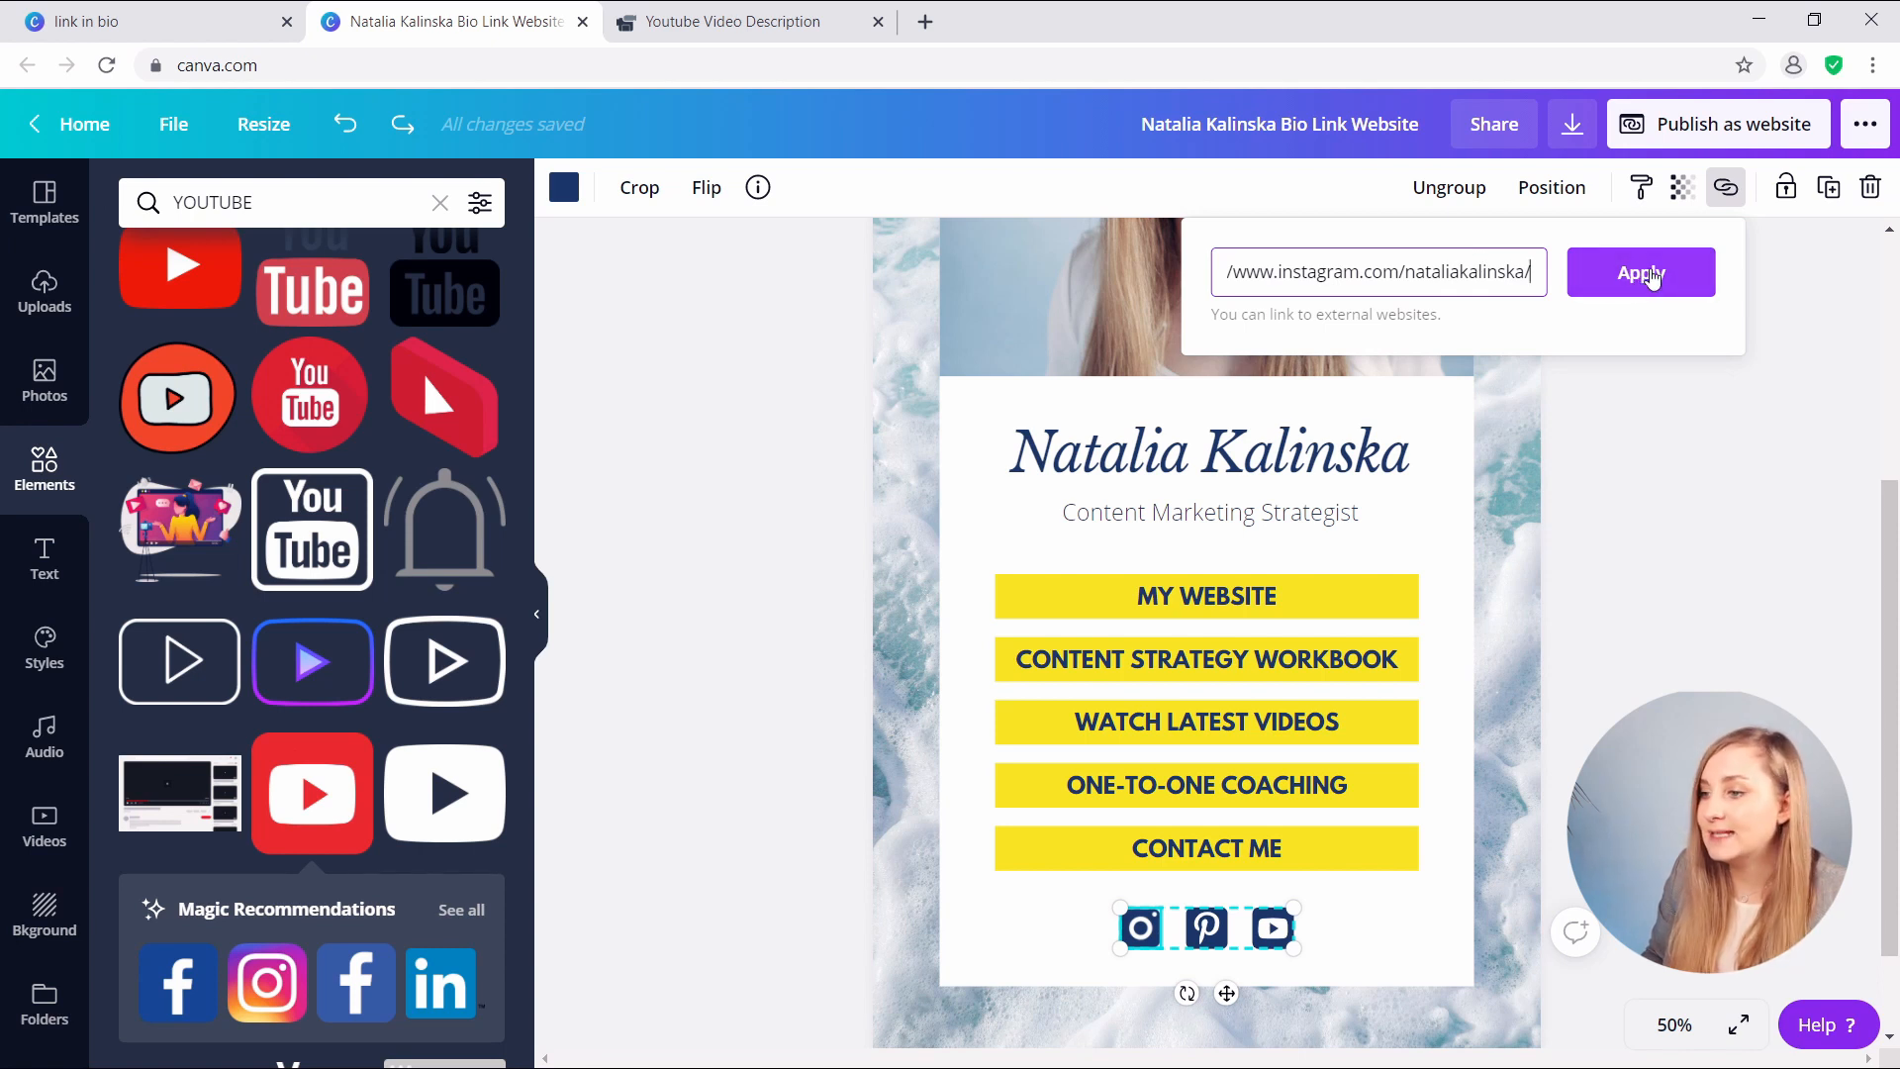
pyautogui.click(1663, 606)
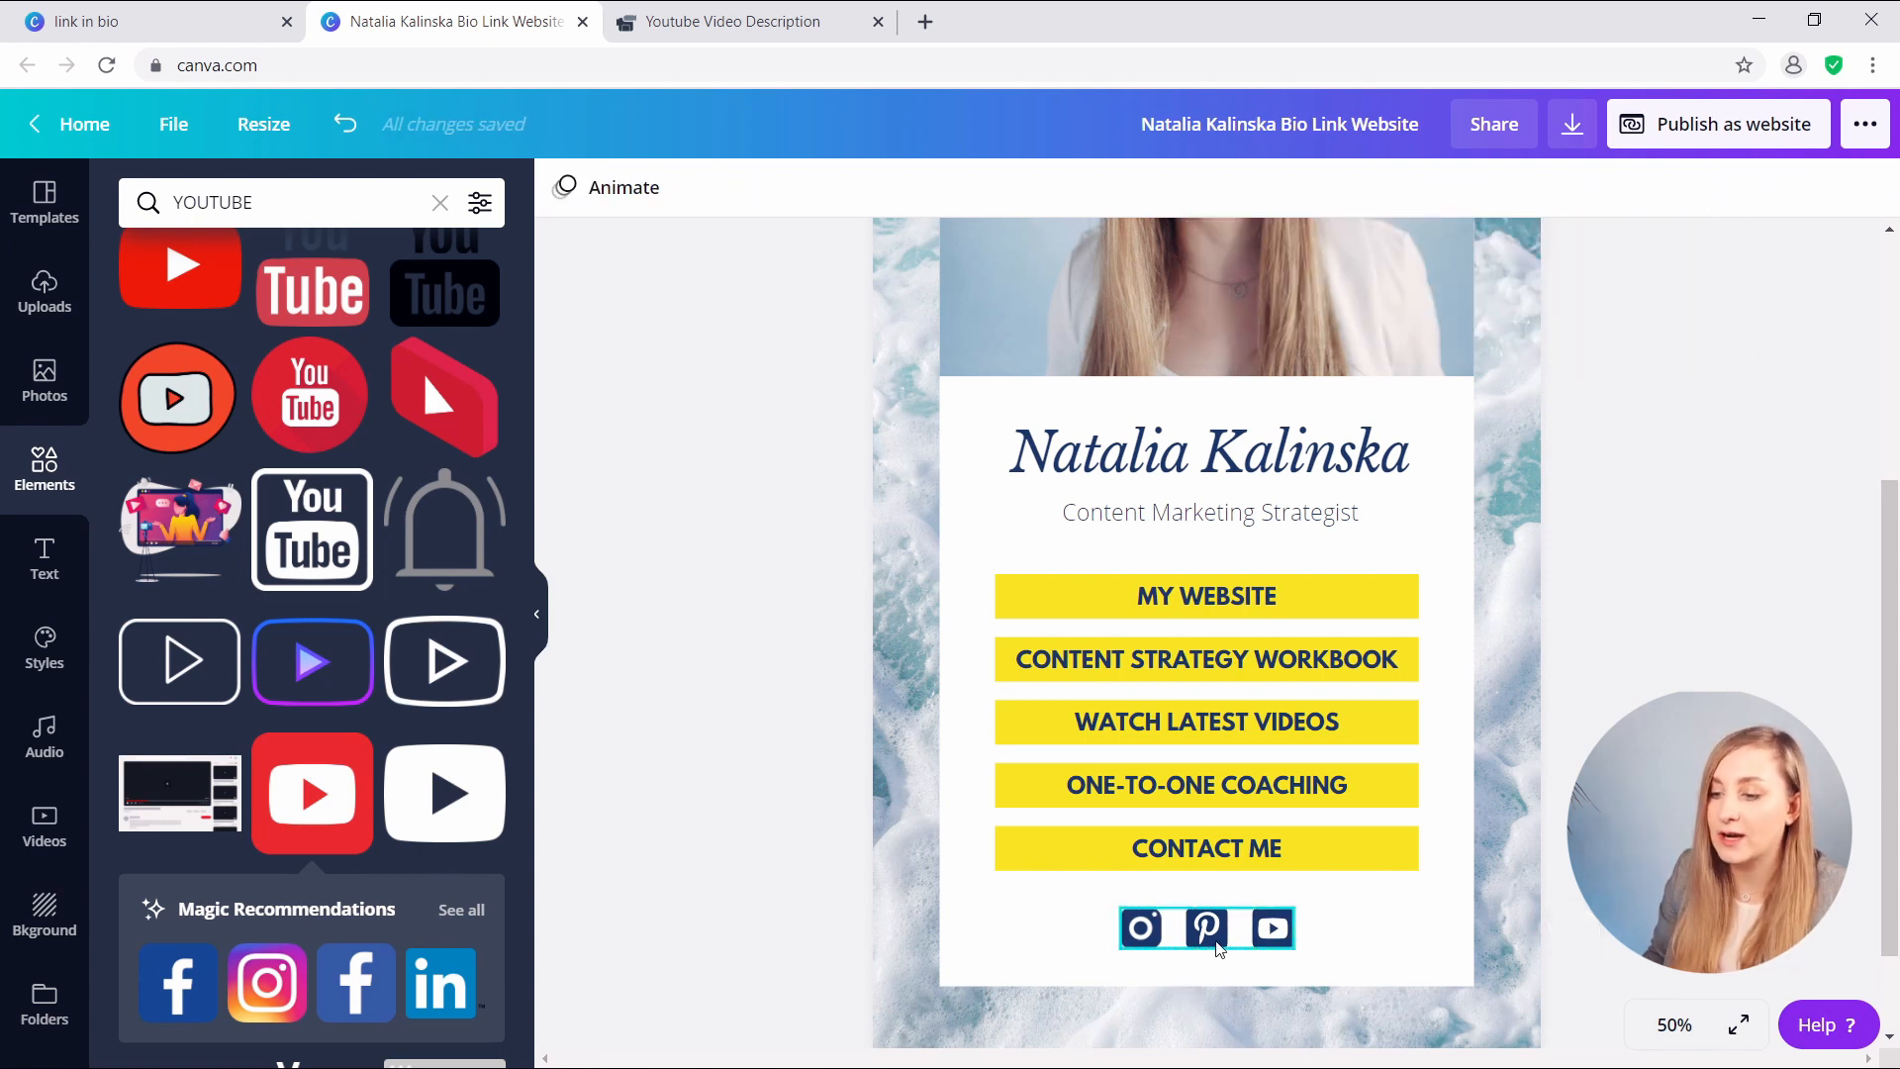
pyautogui.click(1218, 945)
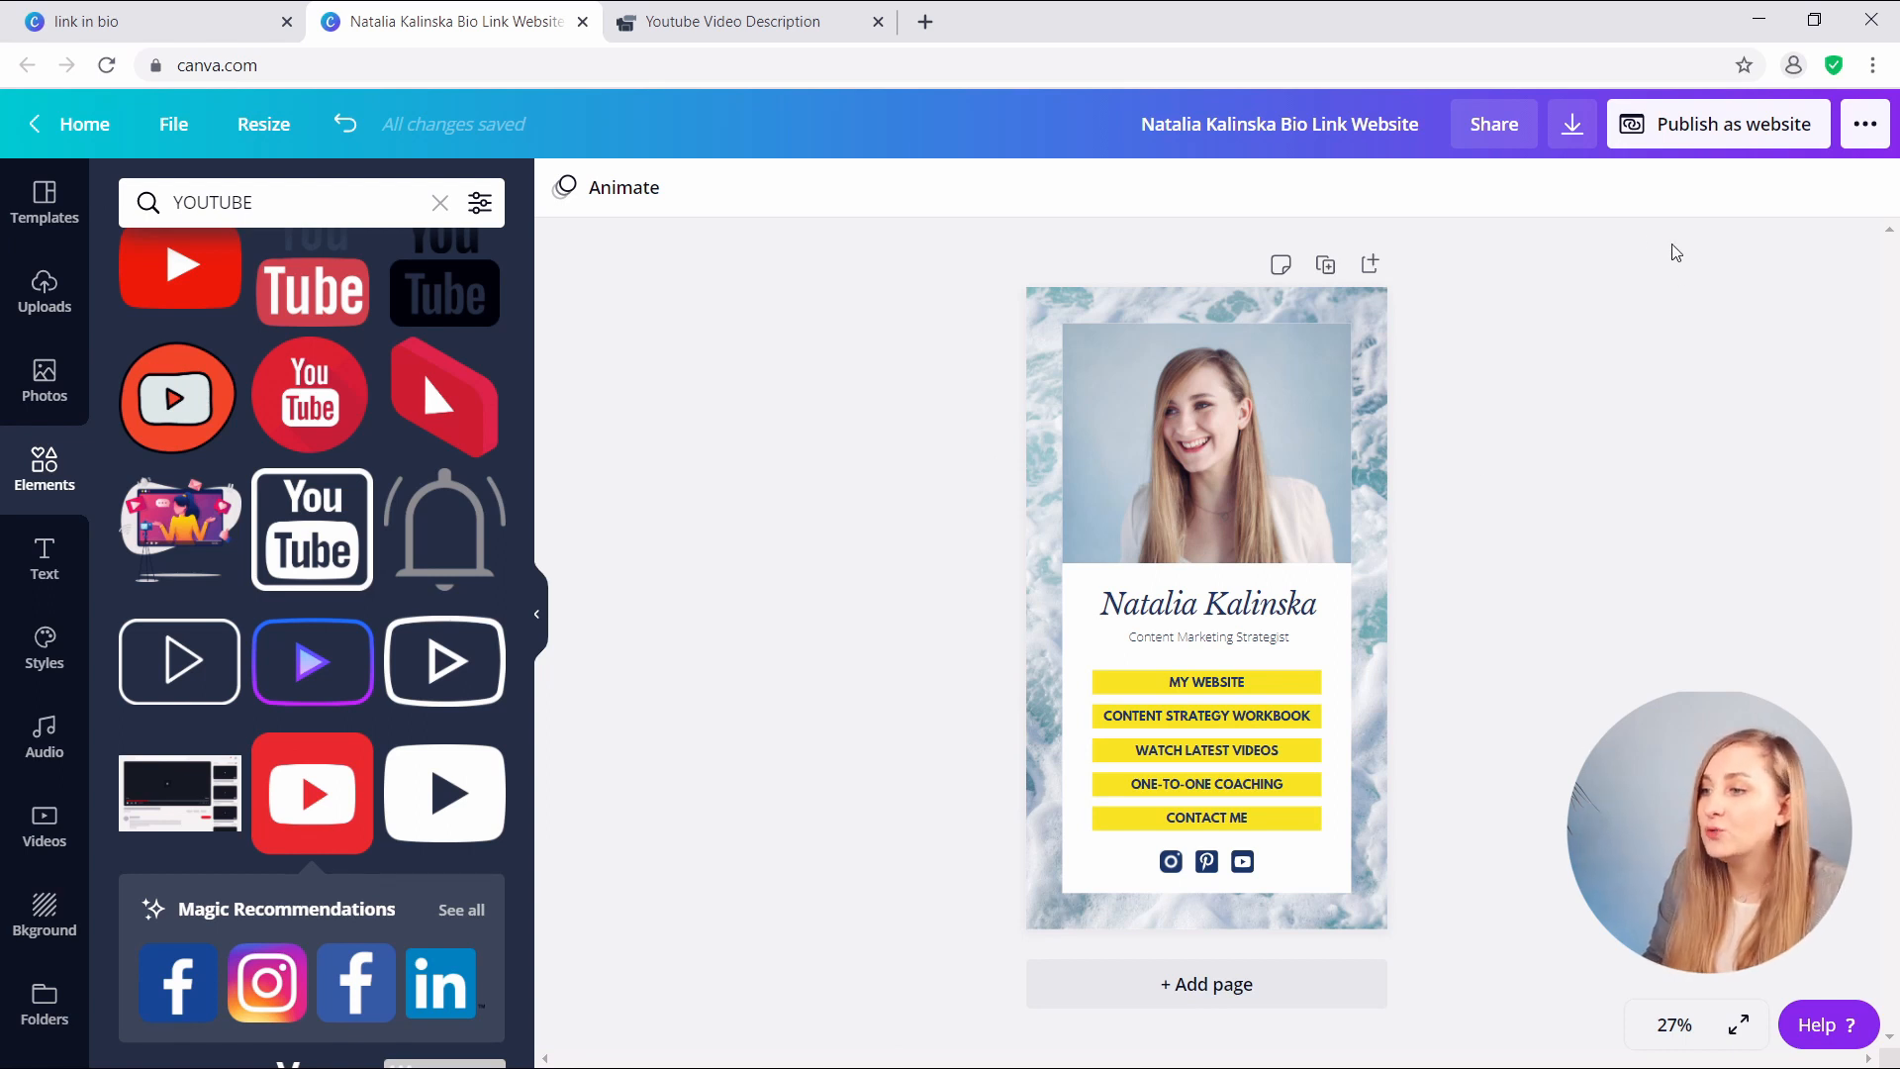
# - Preview Scrolling, Classic navigation and Standard web styles, choose Presentation, and open the live website
pyautogui.click(1666, 125)
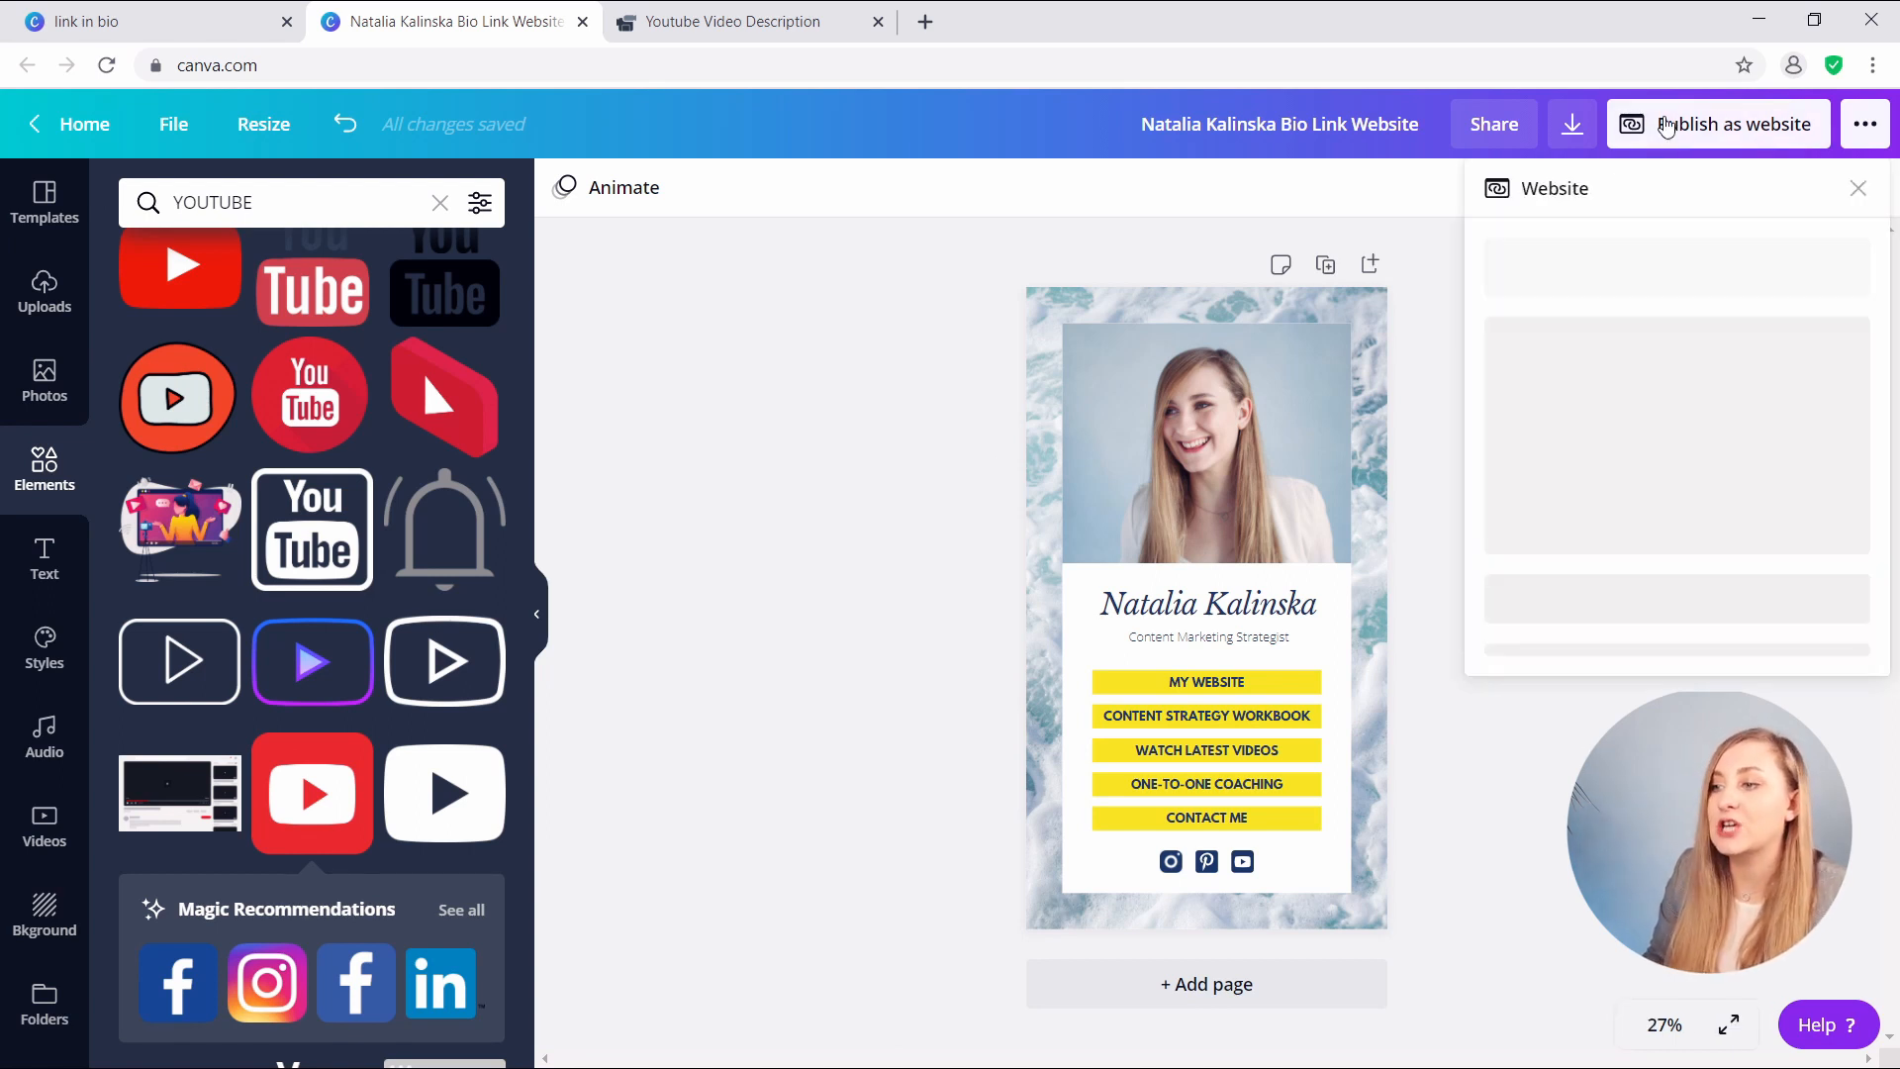
pyautogui.click(1585, 642)
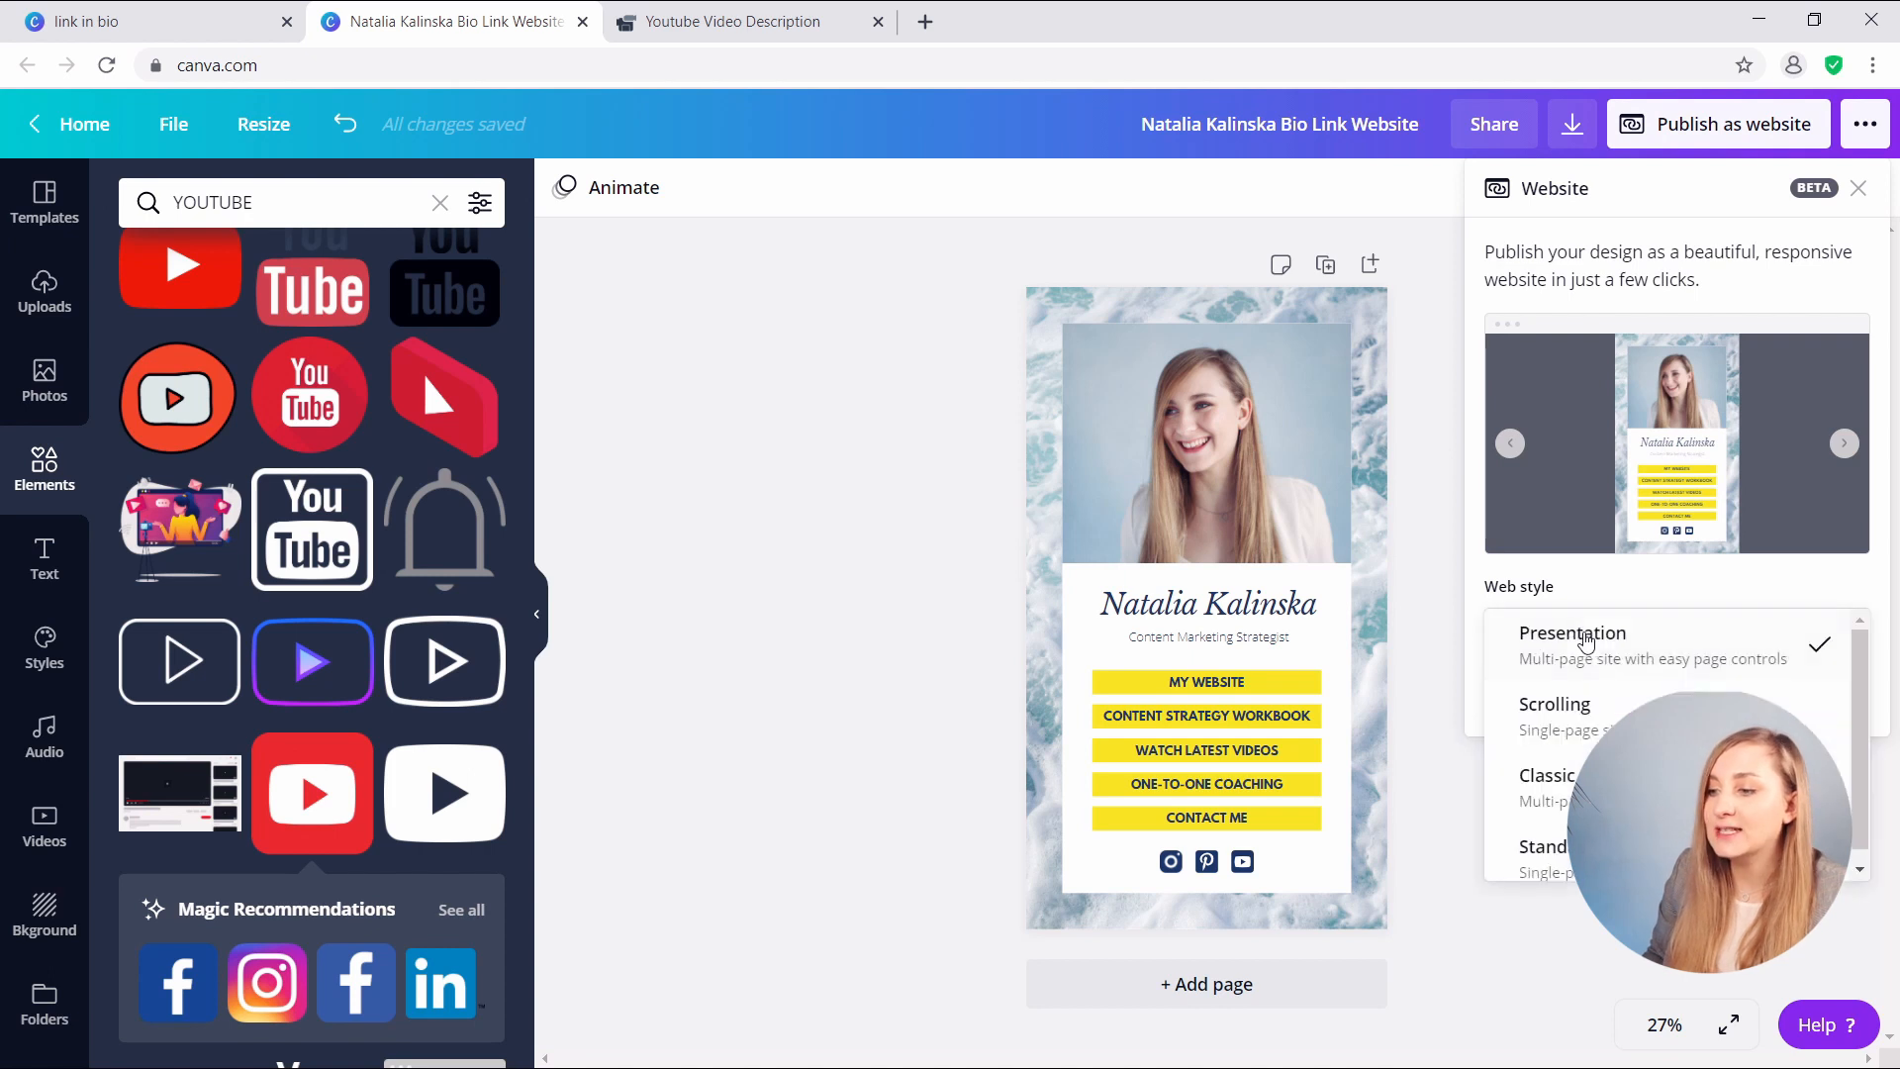
pyautogui.click(1593, 722)
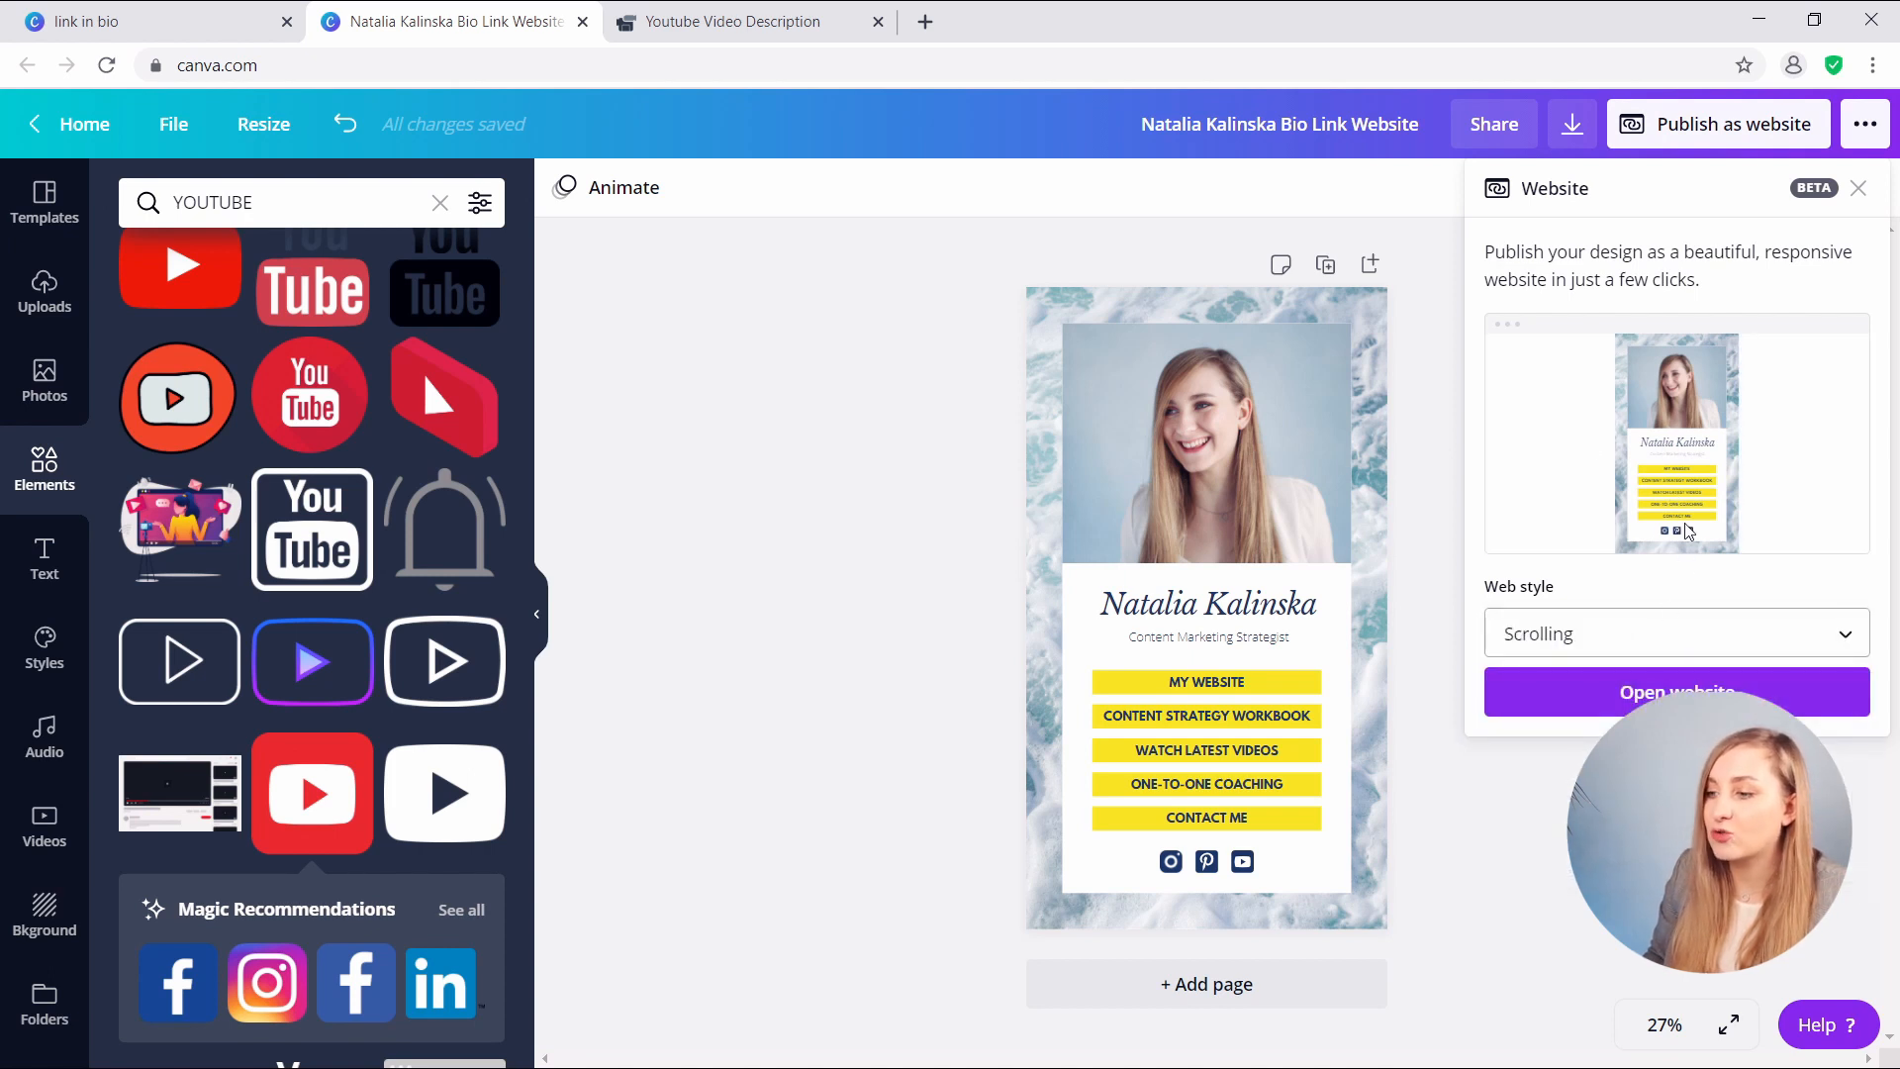
pyautogui.click(1524, 634)
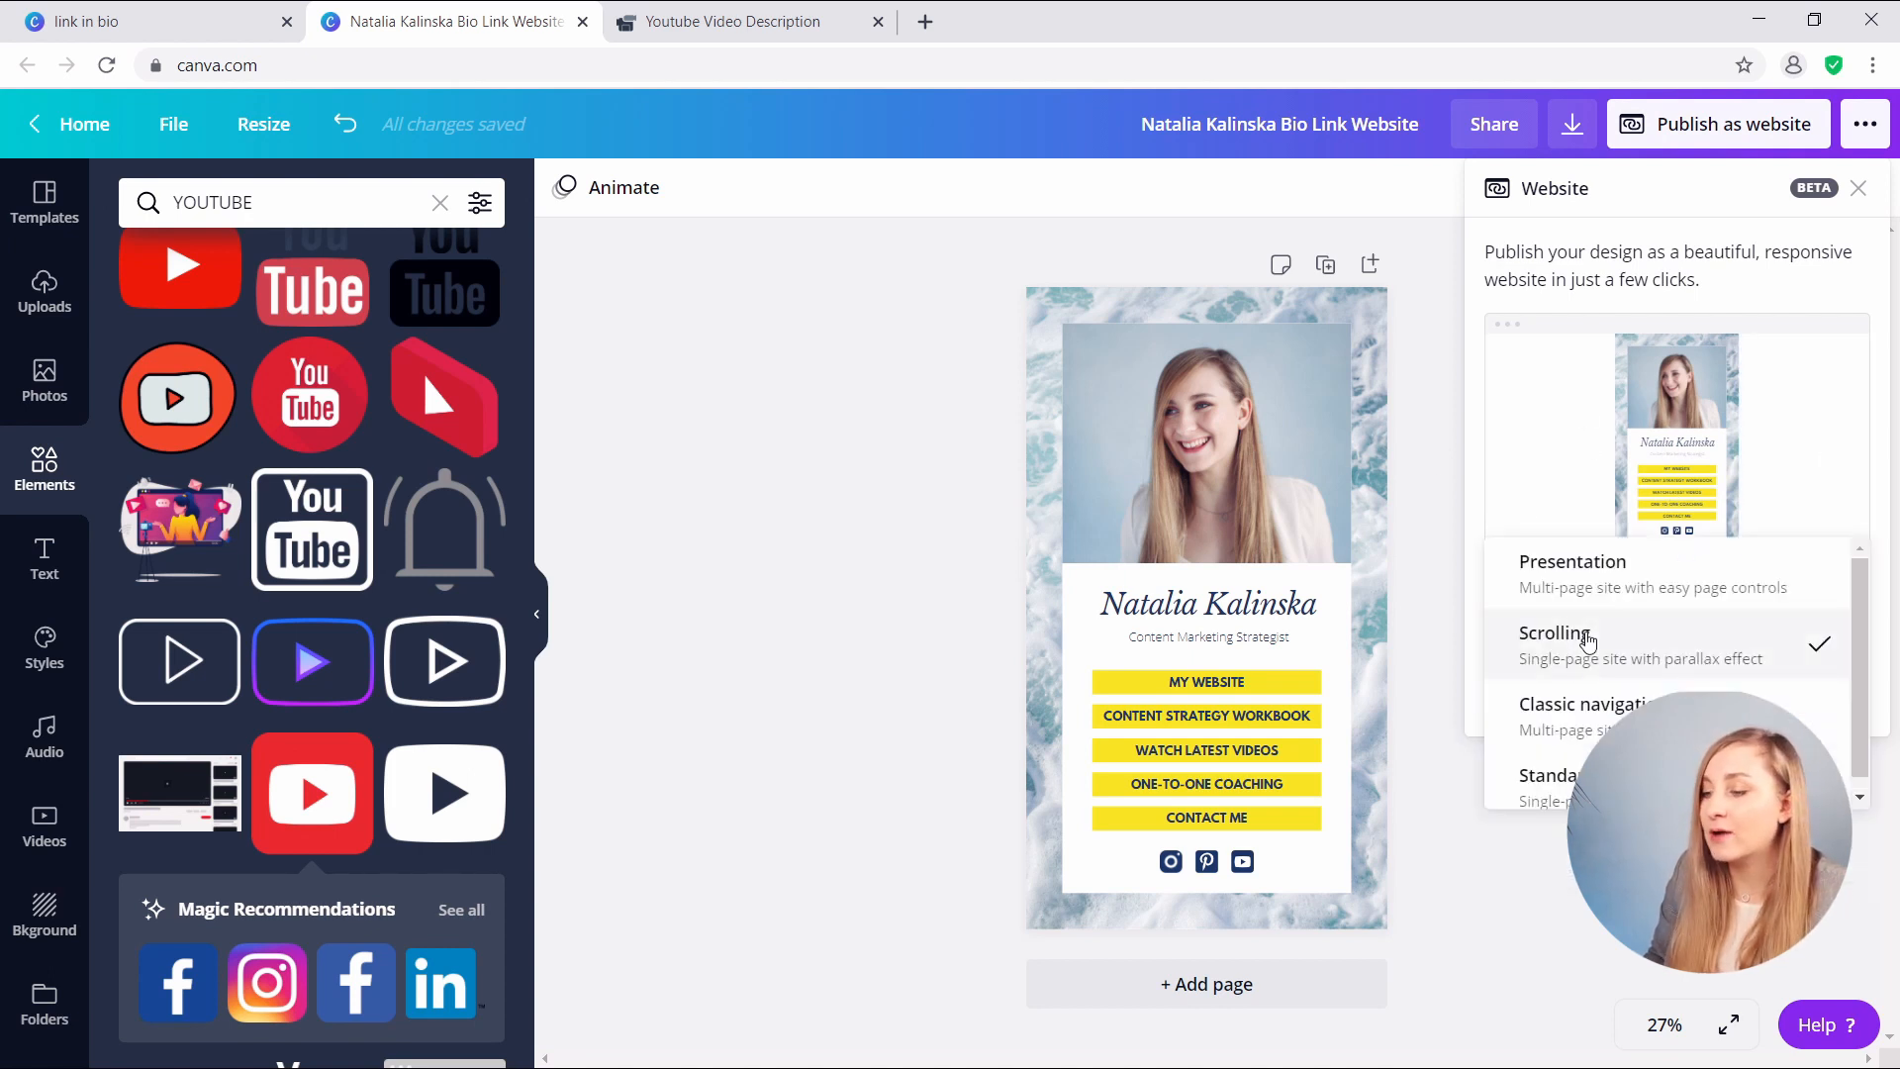
pyautogui.click(1603, 690)
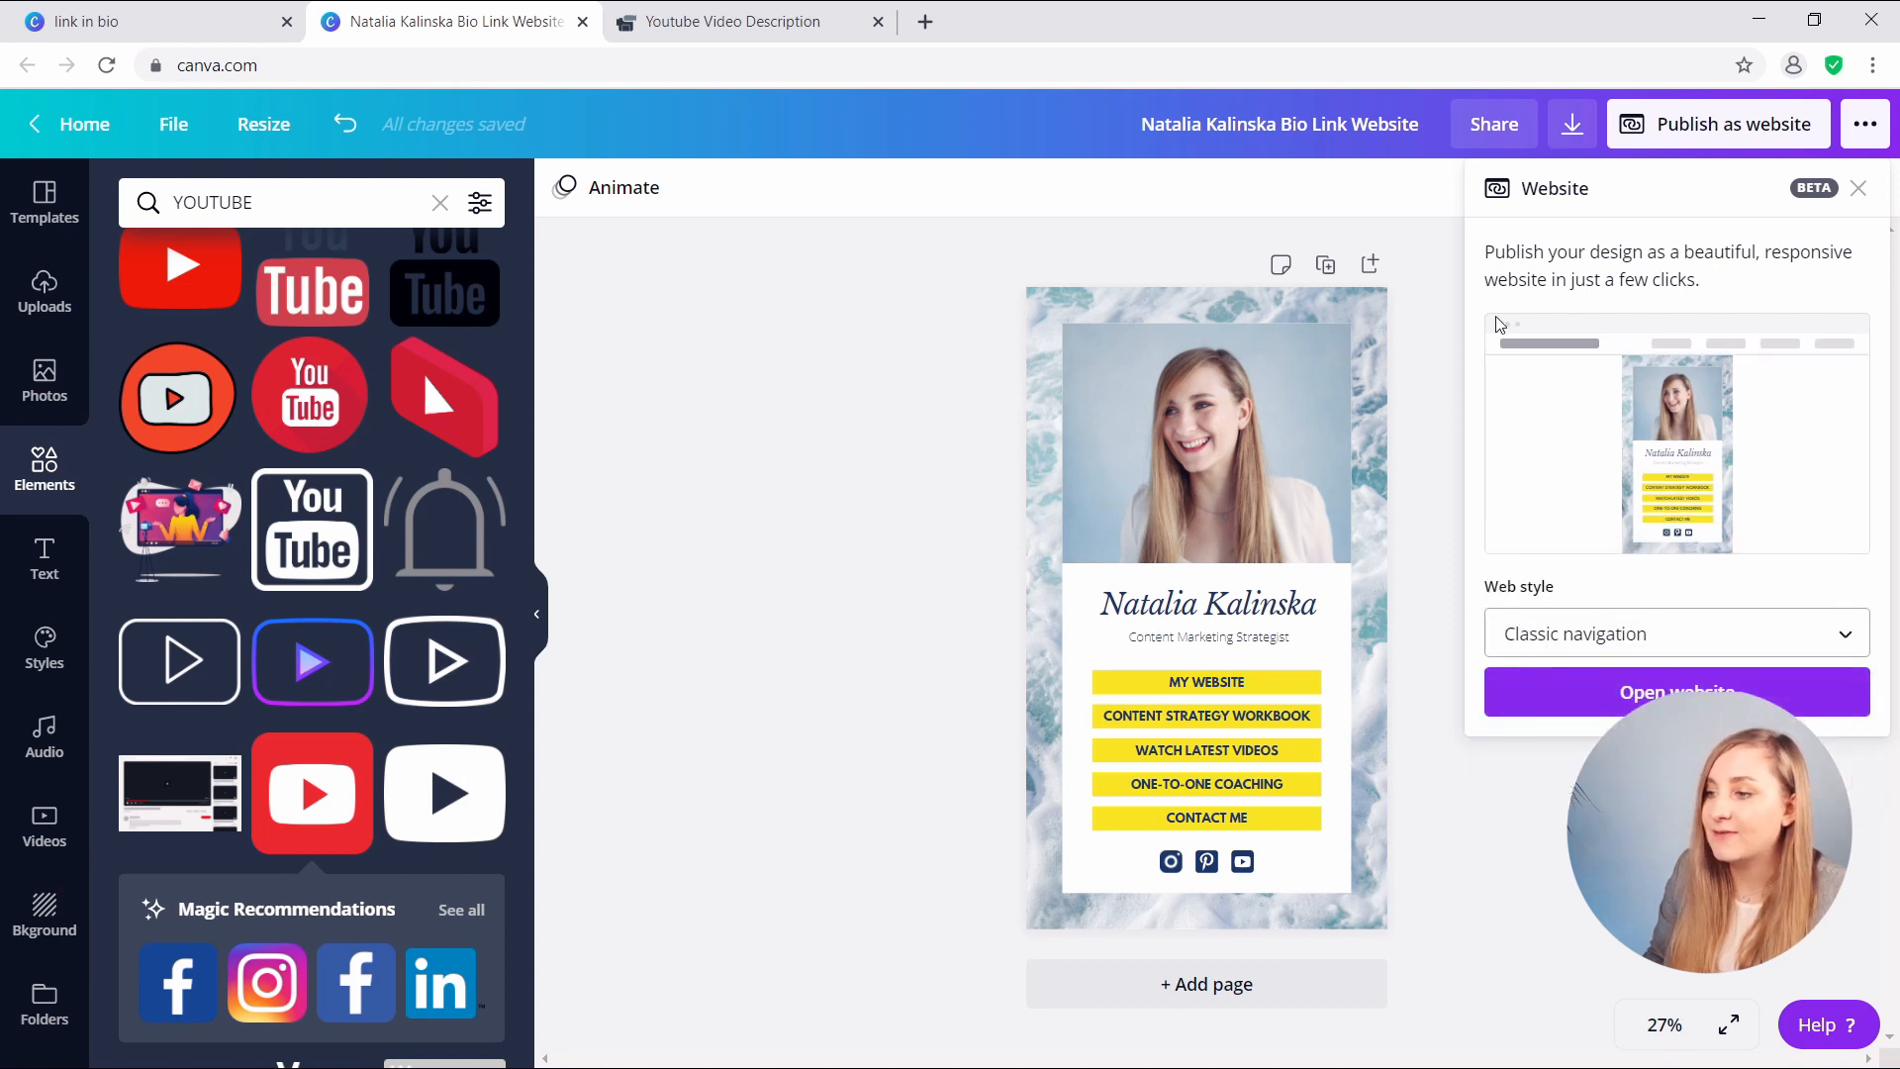
pyautogui.click(1635, 631)
pyautogui.click(1593, 704)
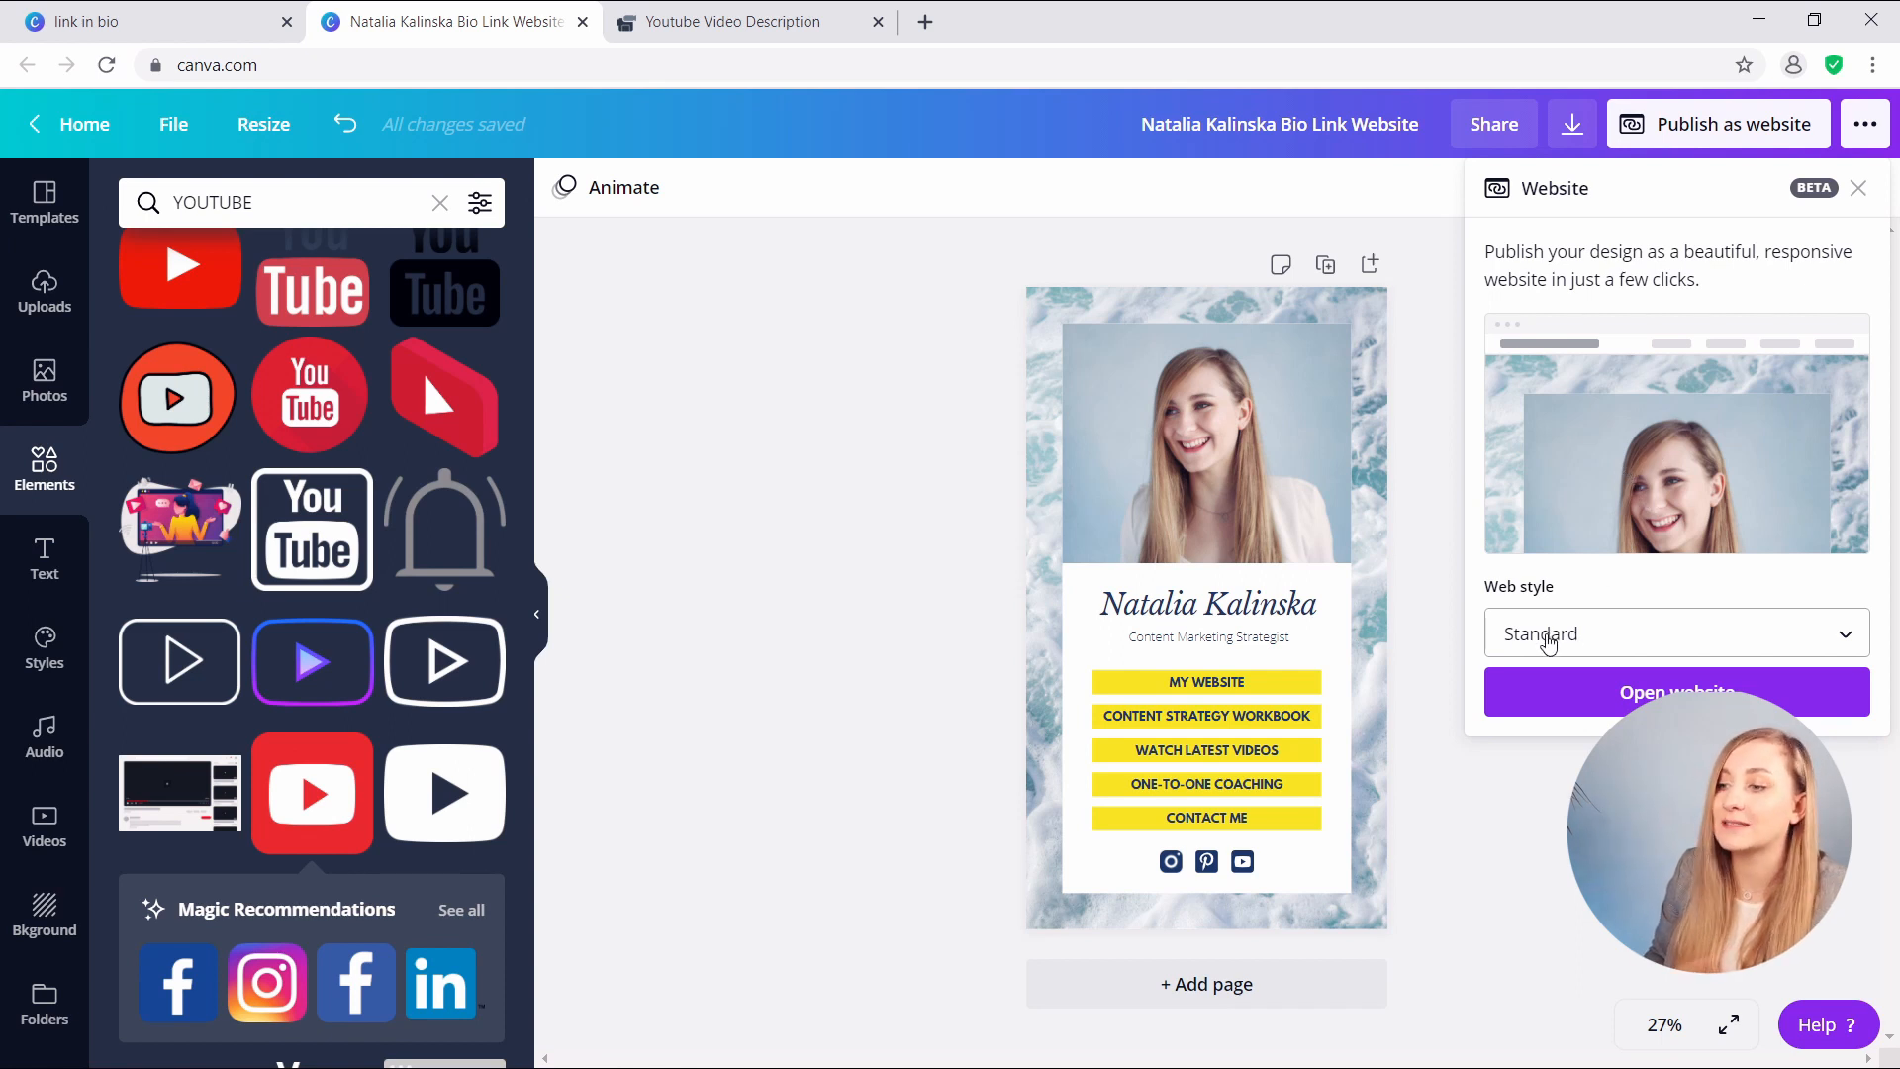
pyautogui.click(1549, 644)
pyautogui.click(1581, 440)
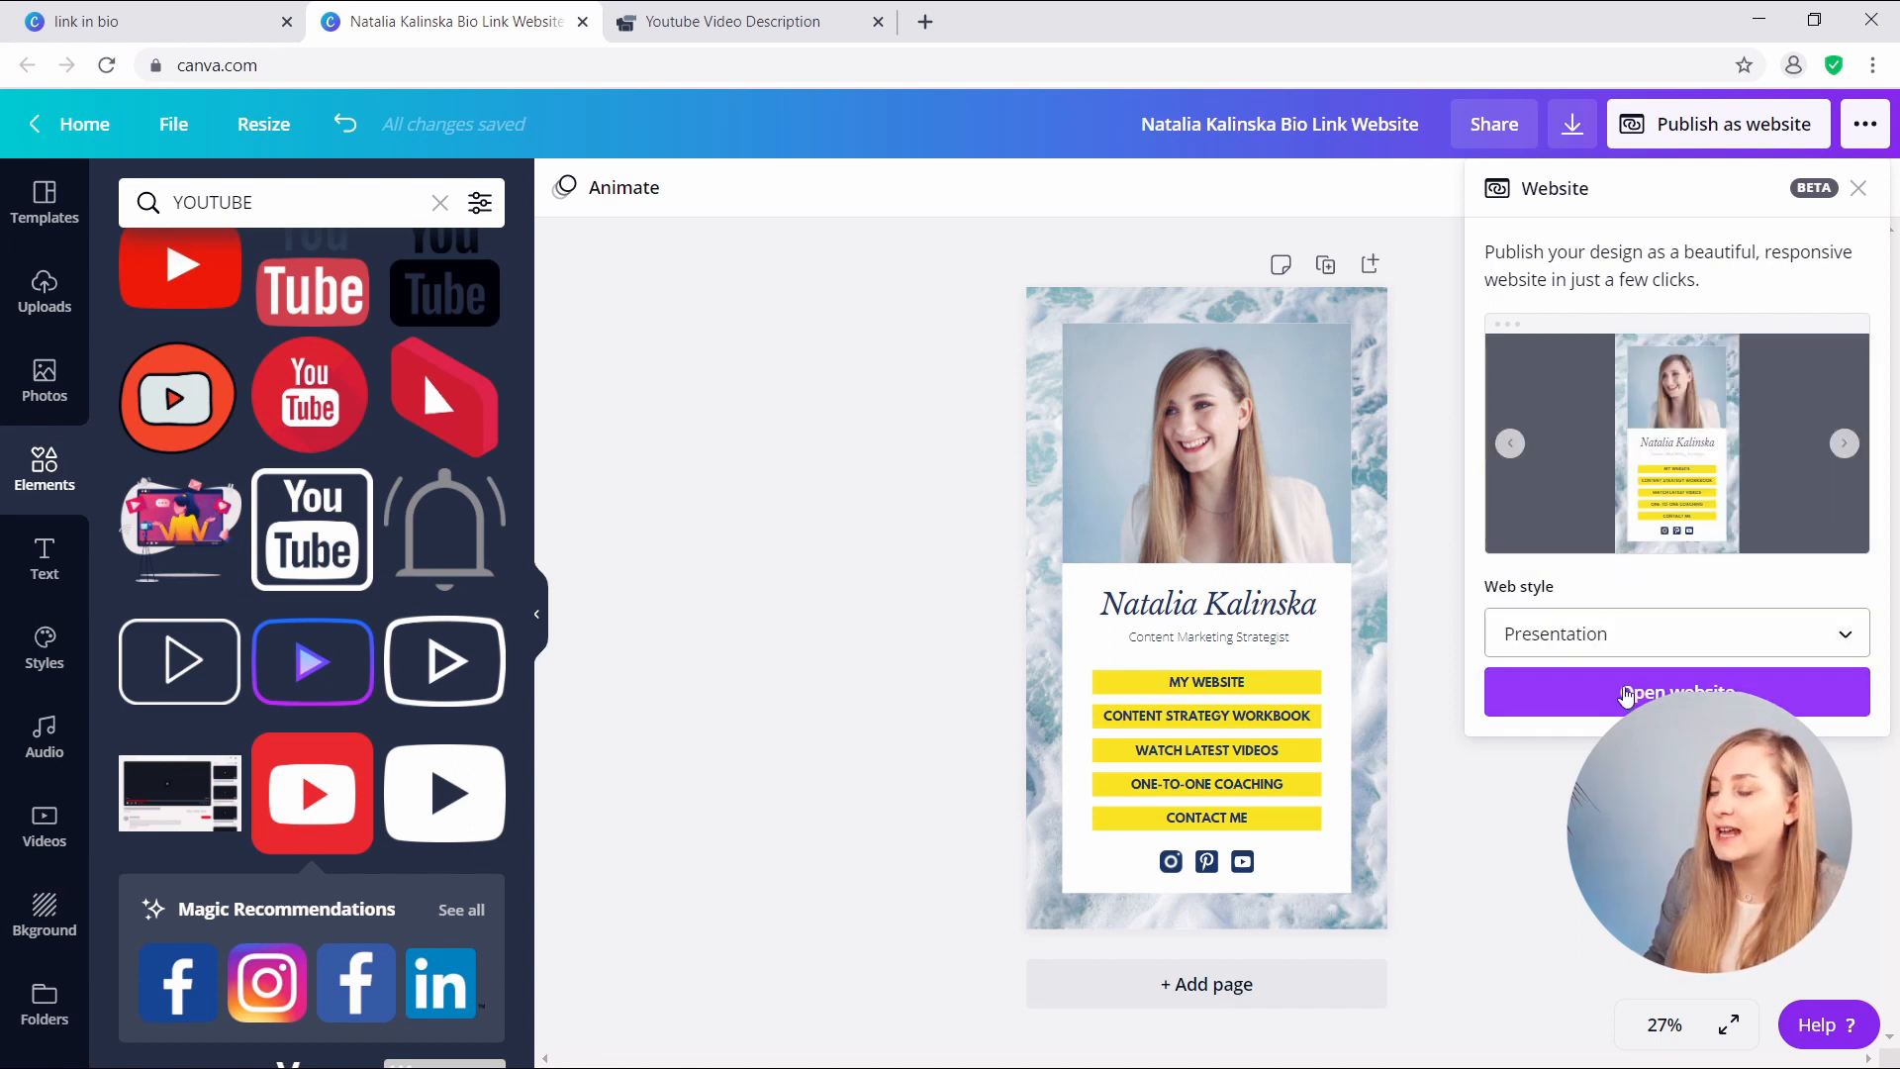
pyautogui.click(1626, 695)
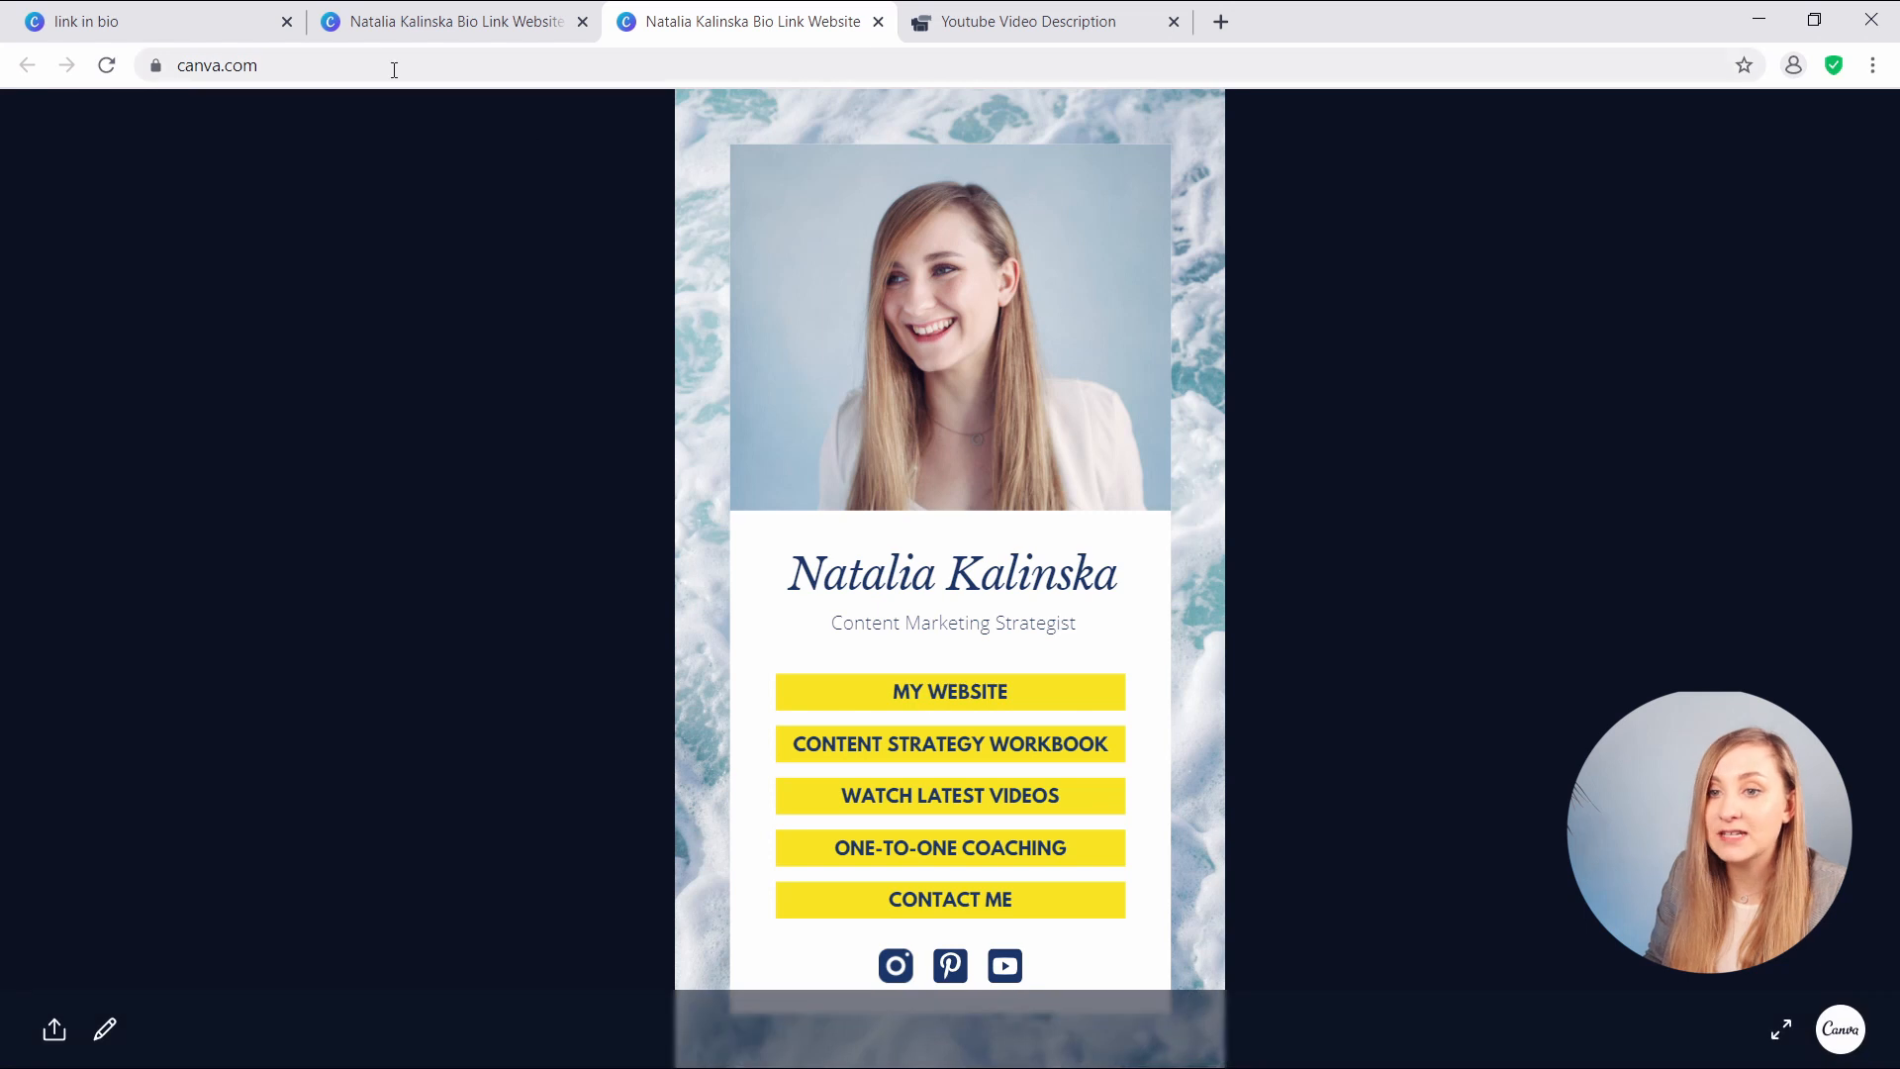
# - Cut the published site's full URL and go to the Bitly site in a new tab
pyautogui.click(485, 65)
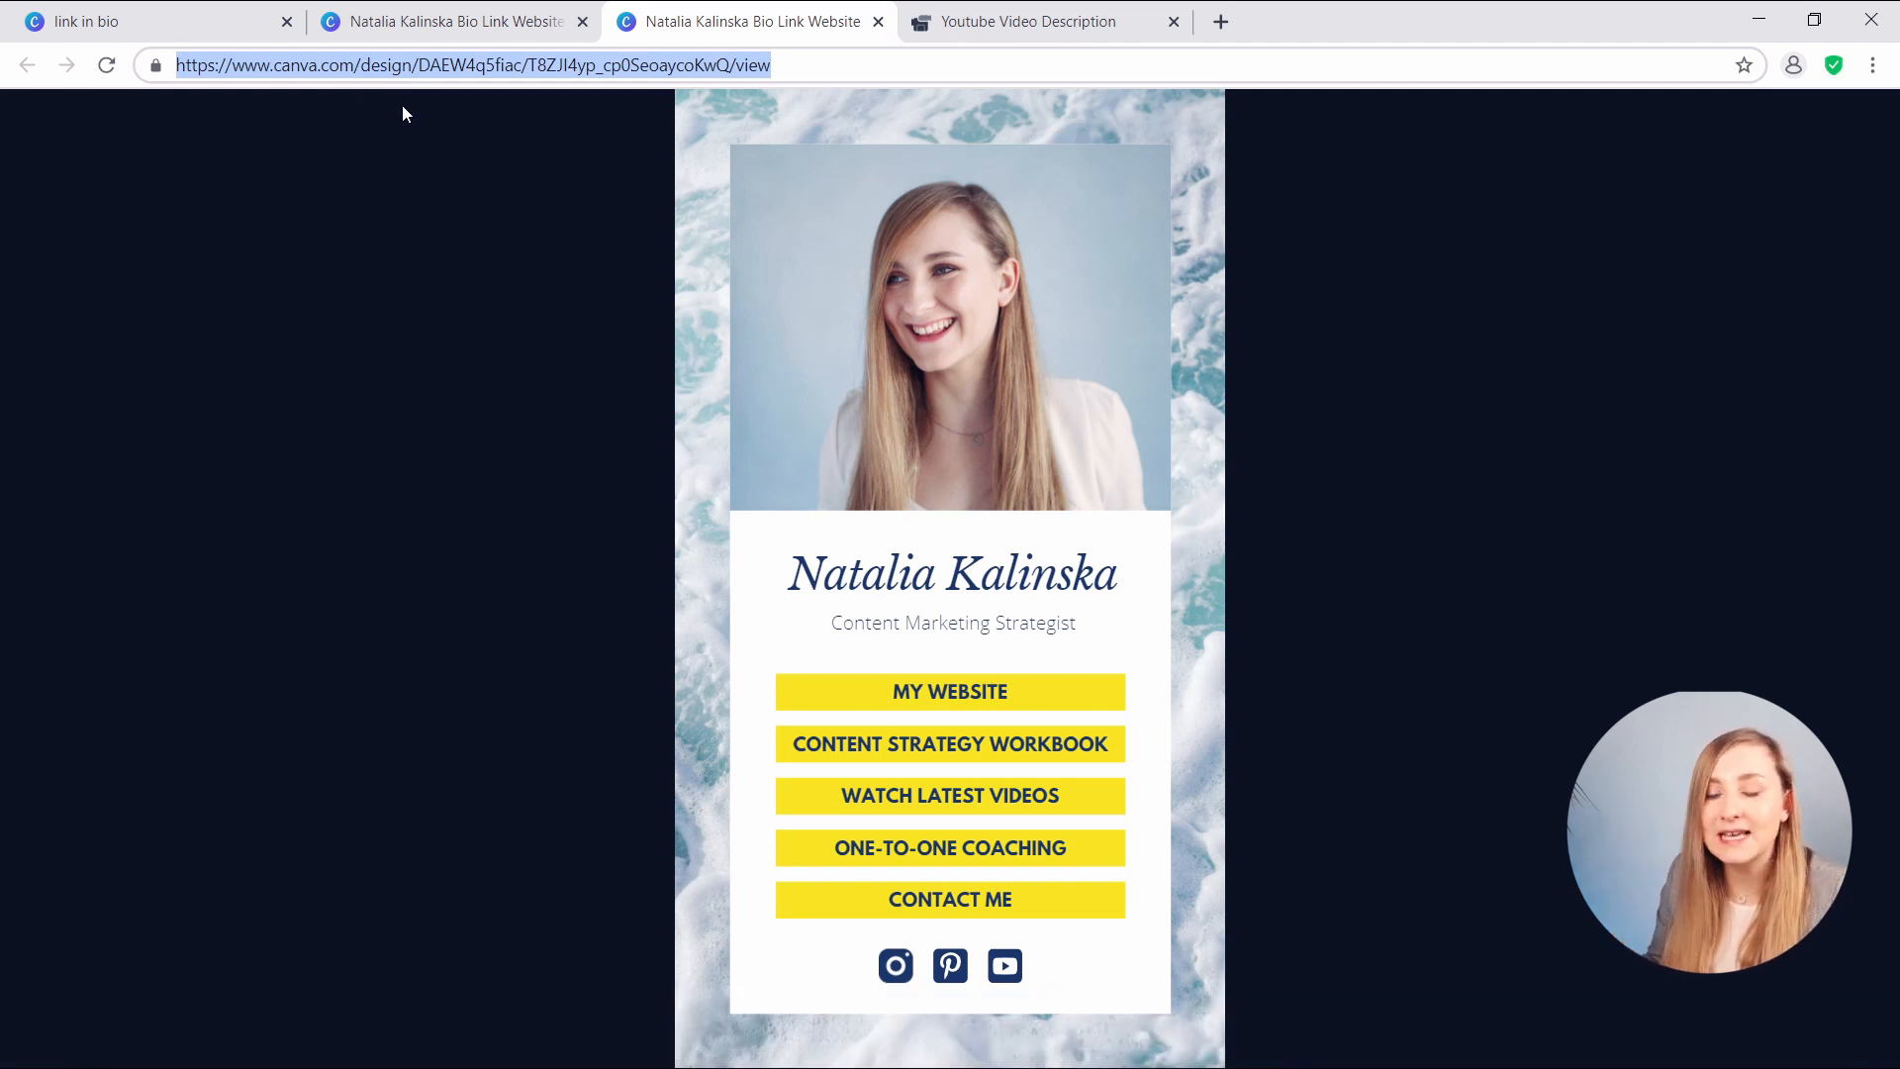
pyautogui.hotkey('ctrl', 'x')
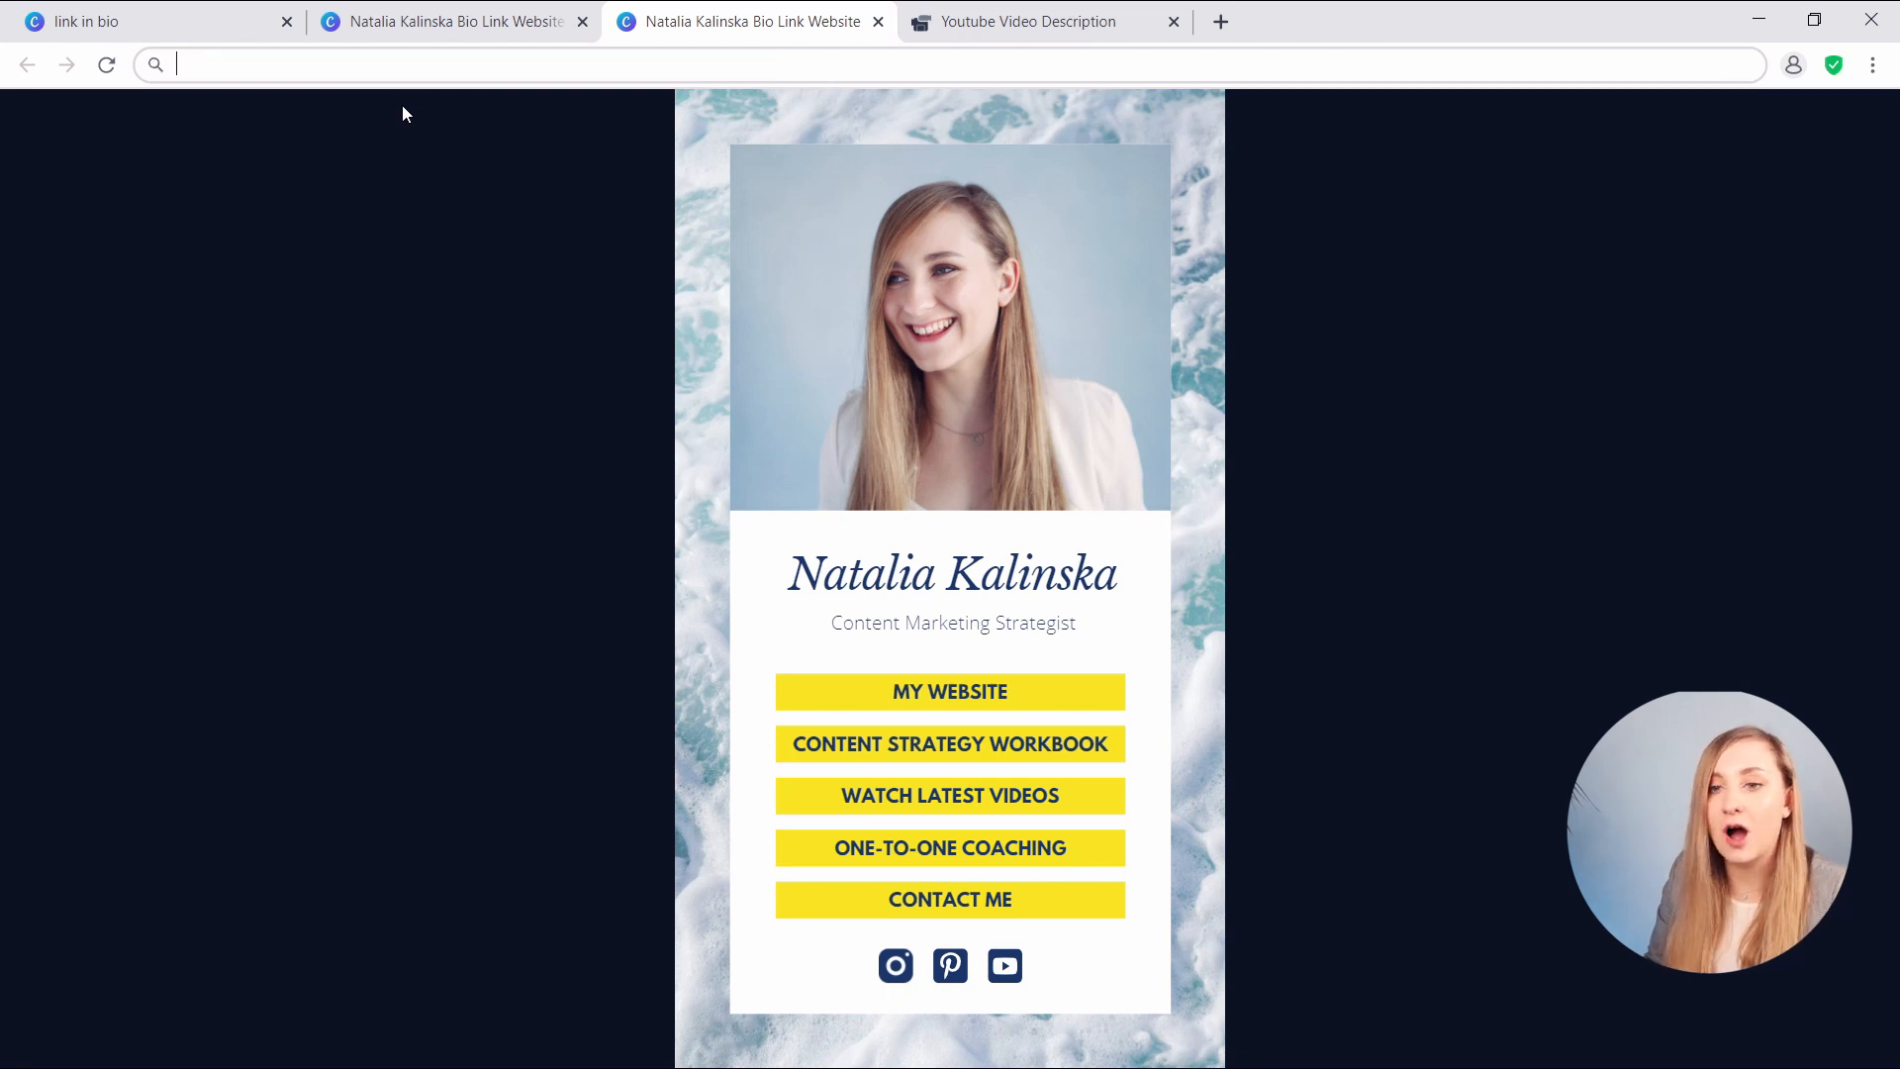
pyautogui.hotkey('ctrl', 't')
pyautogui.write('BITLY.CO')
pyautogui.press('Return')
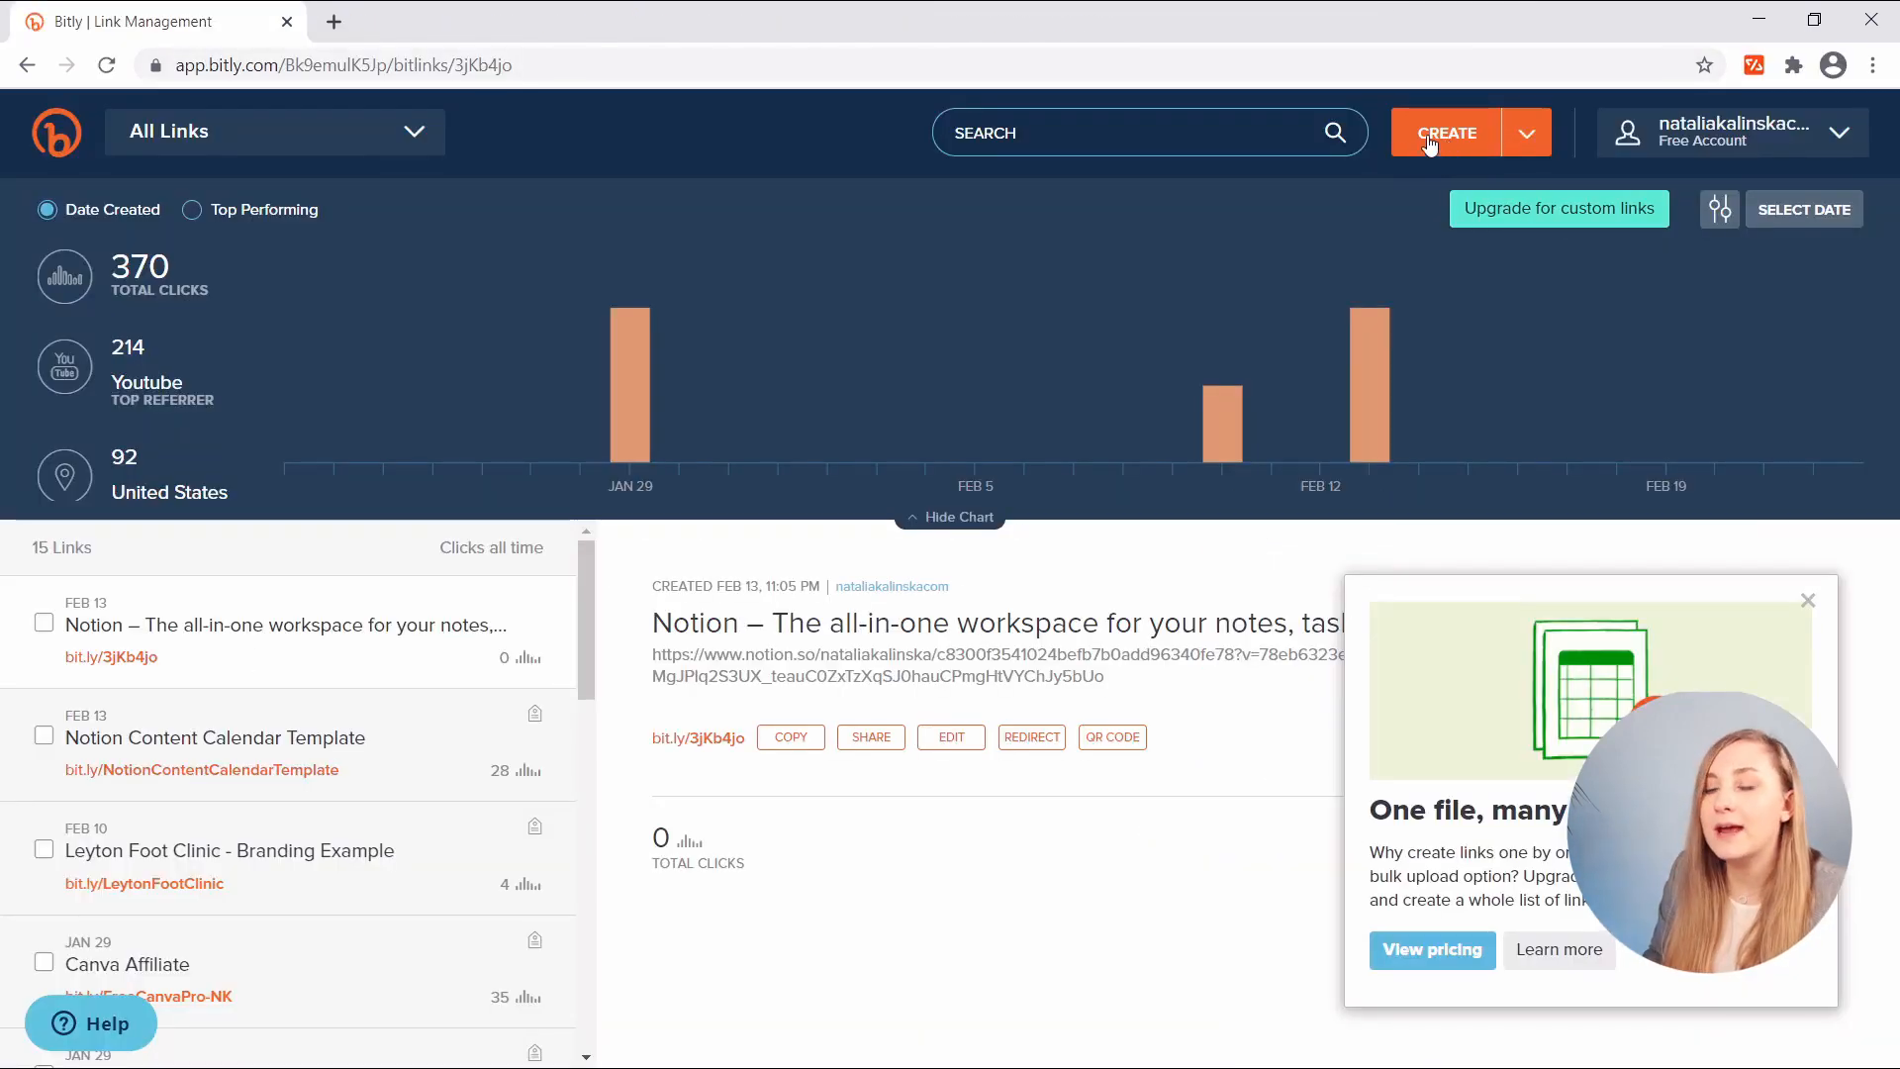
# - Create a Bitly link from the pasted Canva URL, titled 'NK Link in Bio'
pyautogui.click(1440, 139)
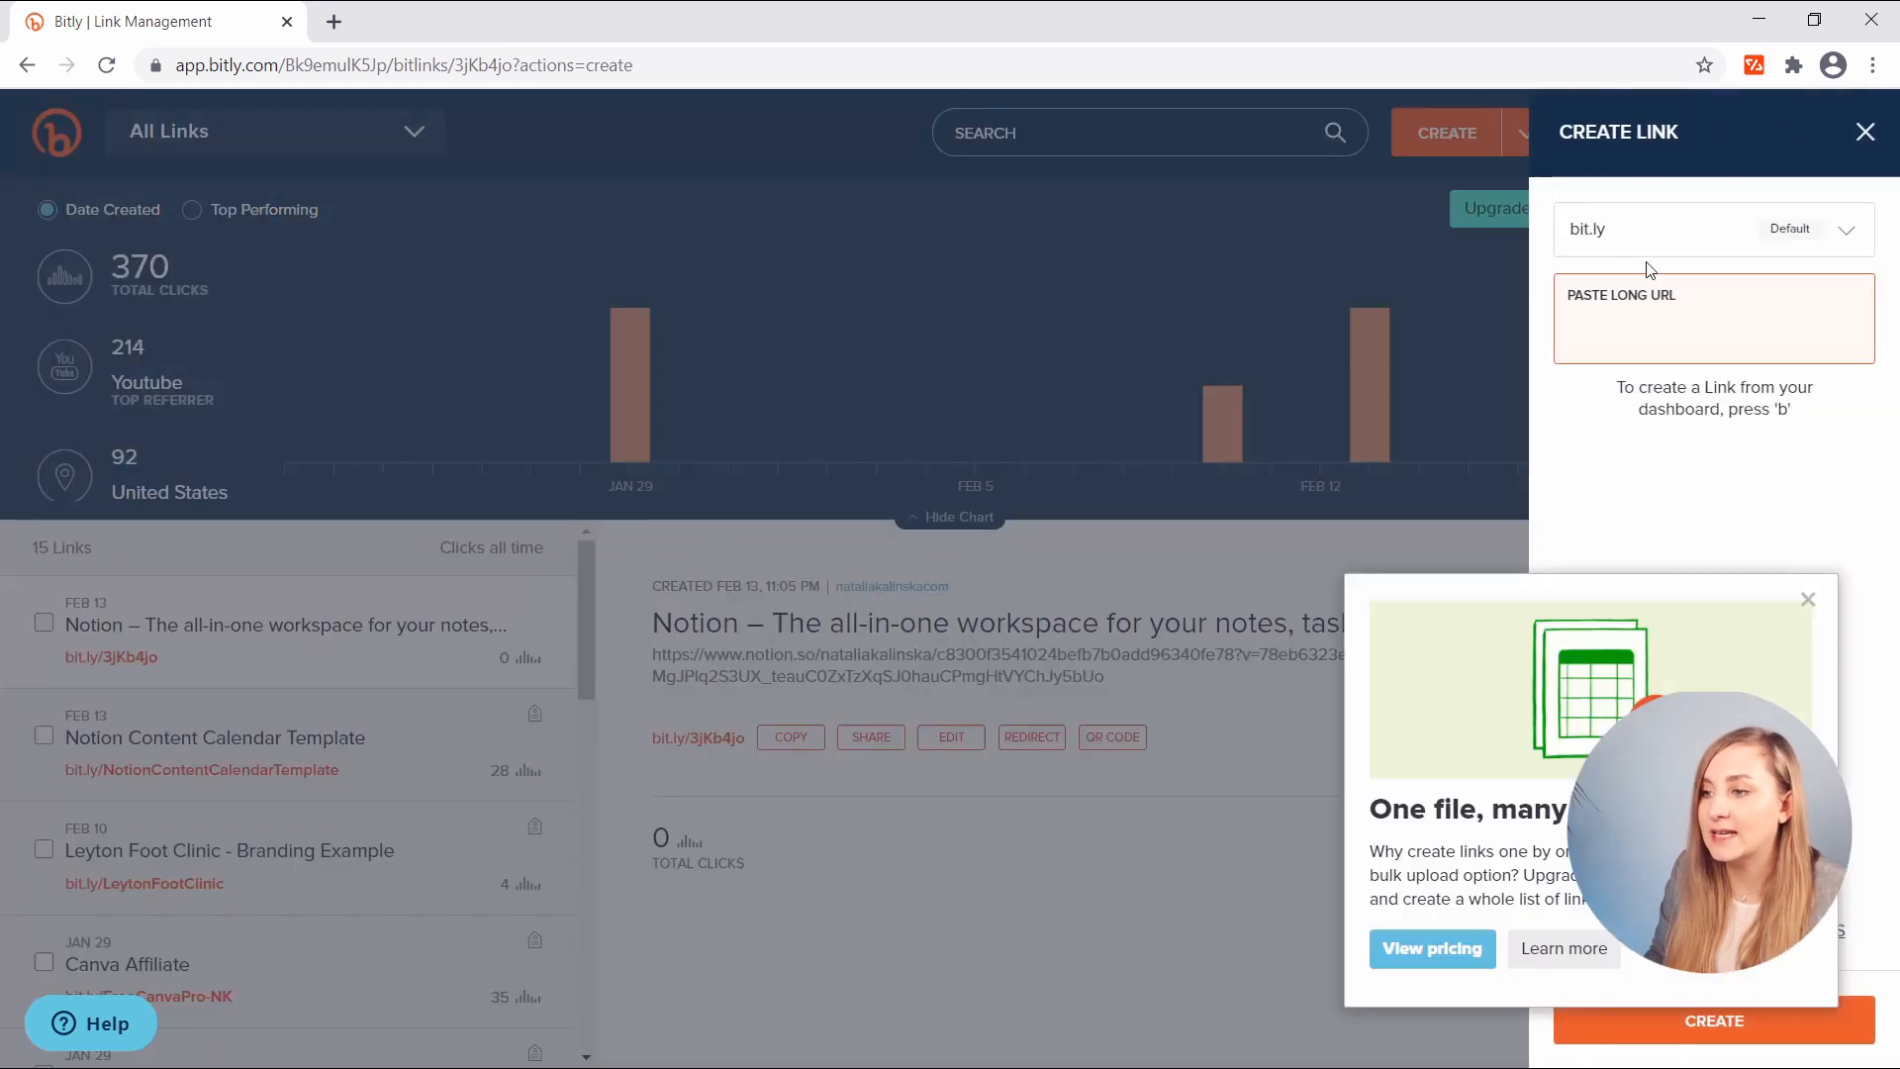
pyautogui.hotkey('ctrl', 'v')
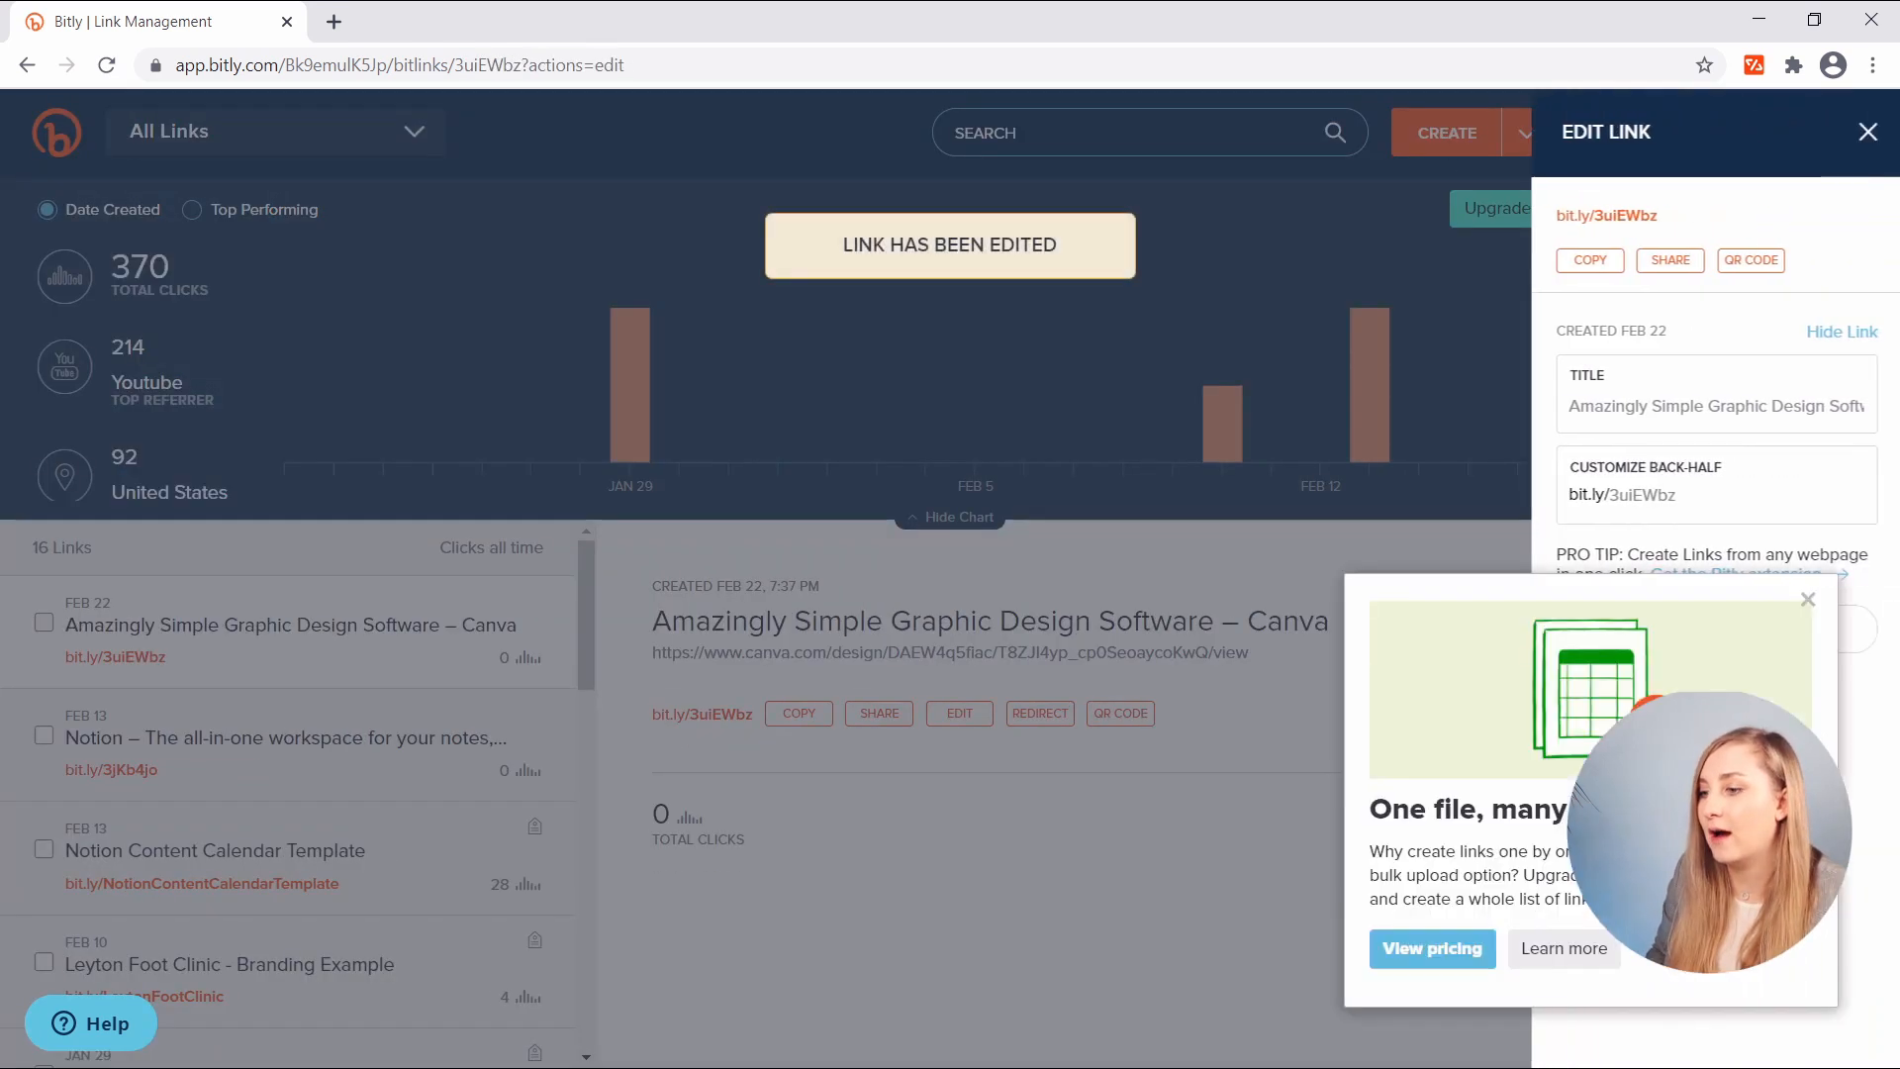
pyautogui.click(1807, 601)
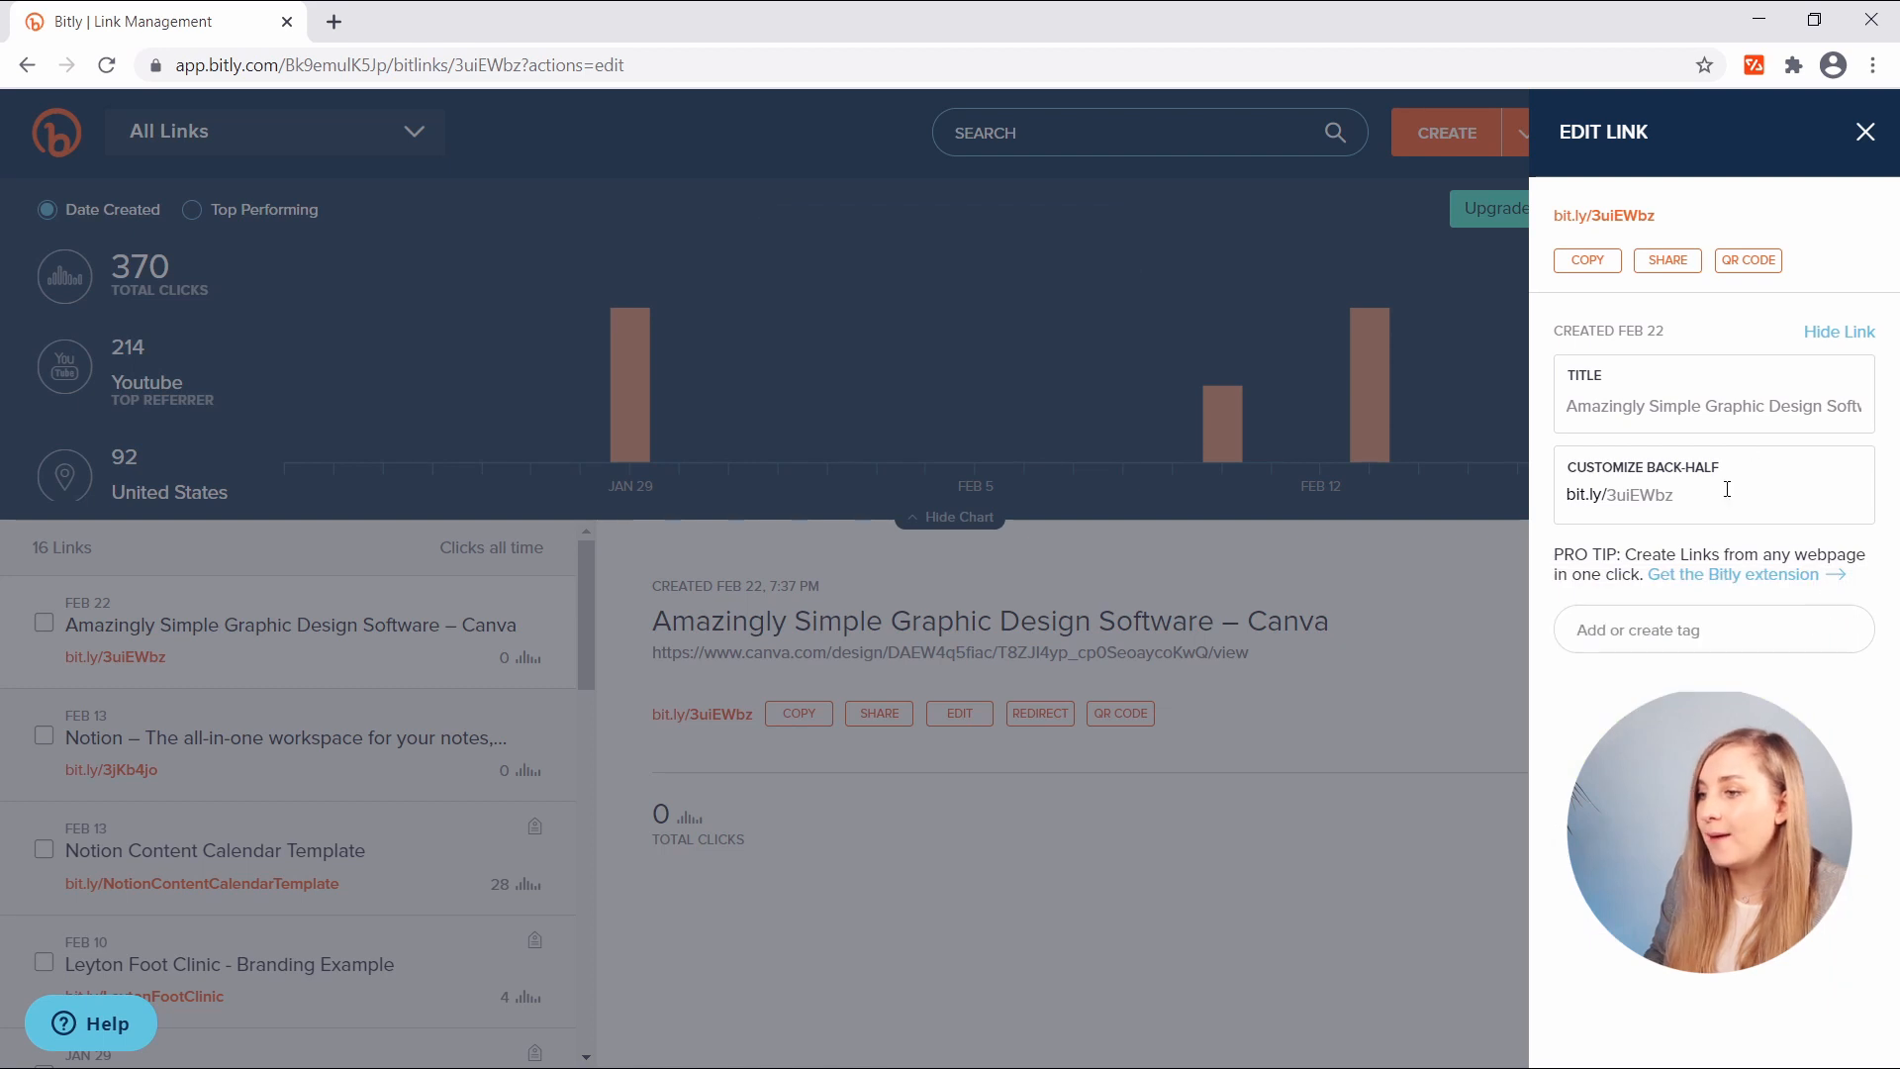
pyautogui.tripleClick(1715, 405)
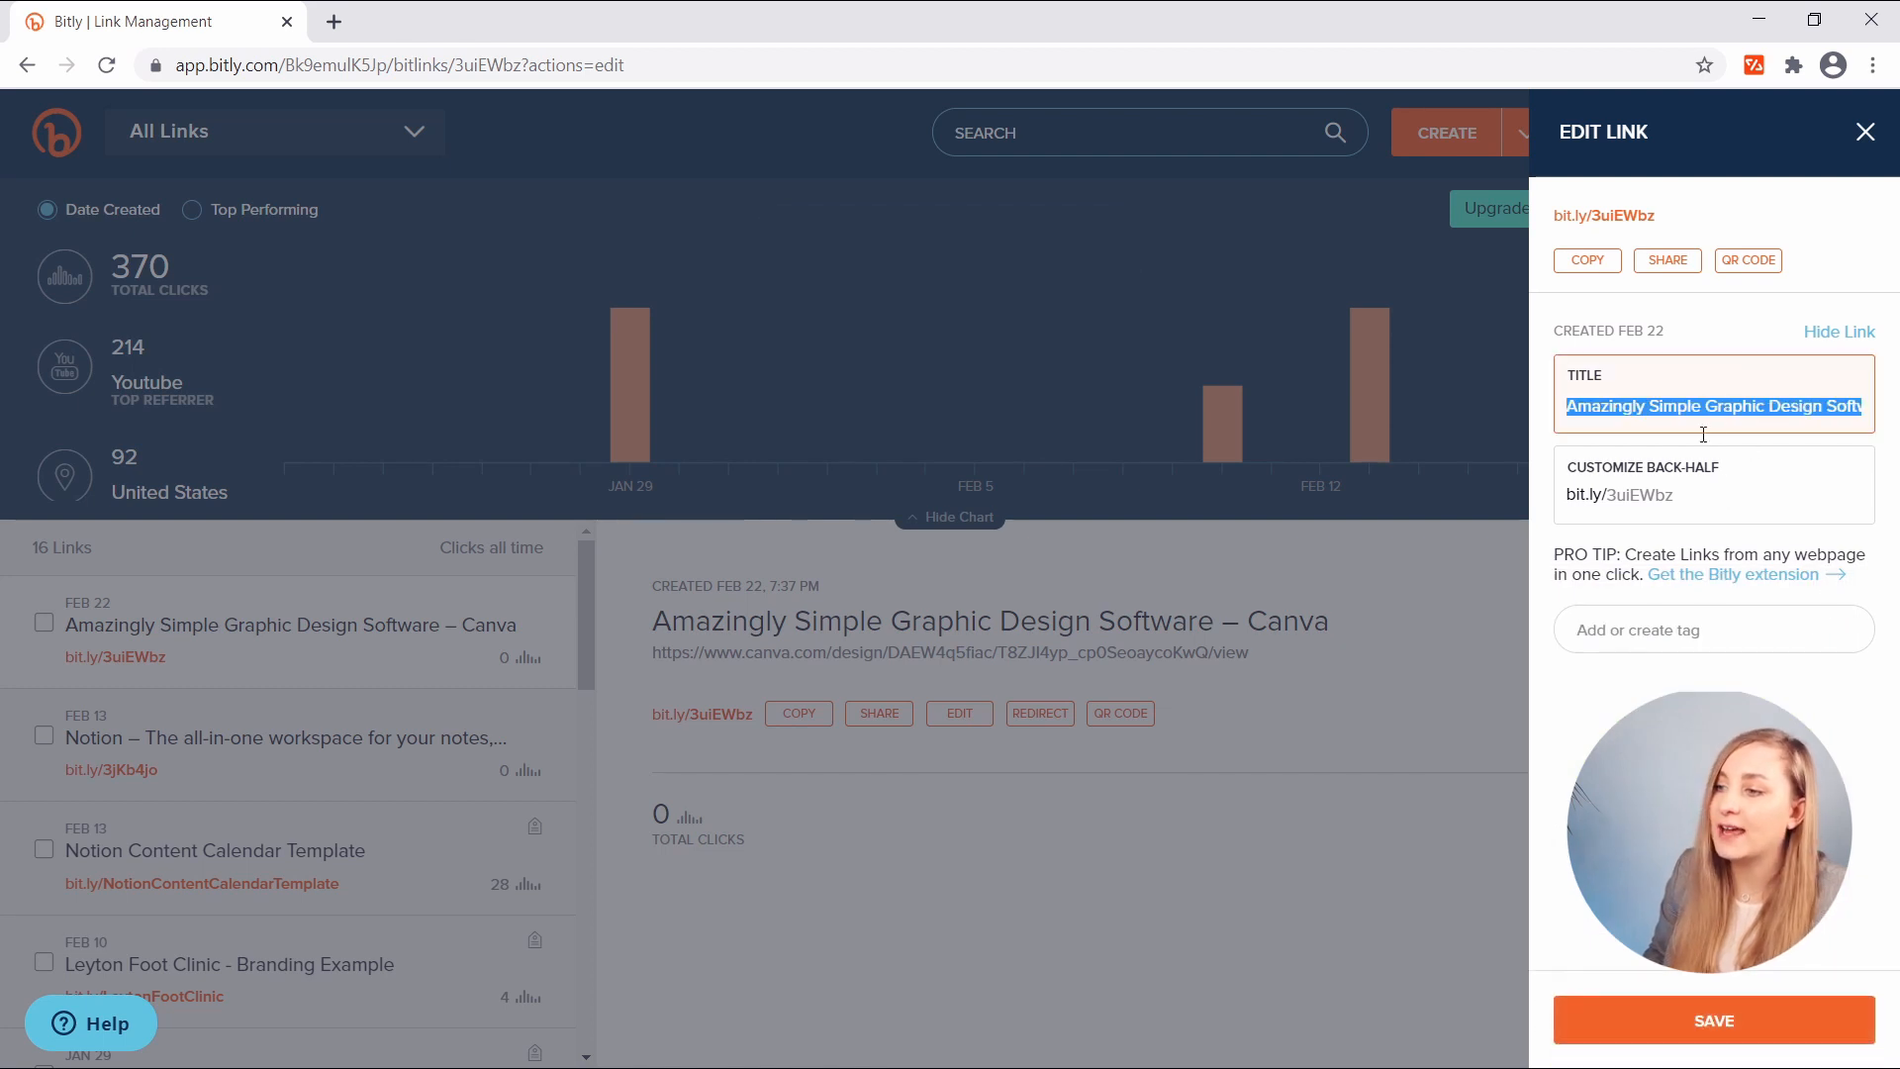
pyautogui.write('nk')
pyautogui.press('BackSpace')
pyautogui.press('BackSpace')
pyautogui.write('N')
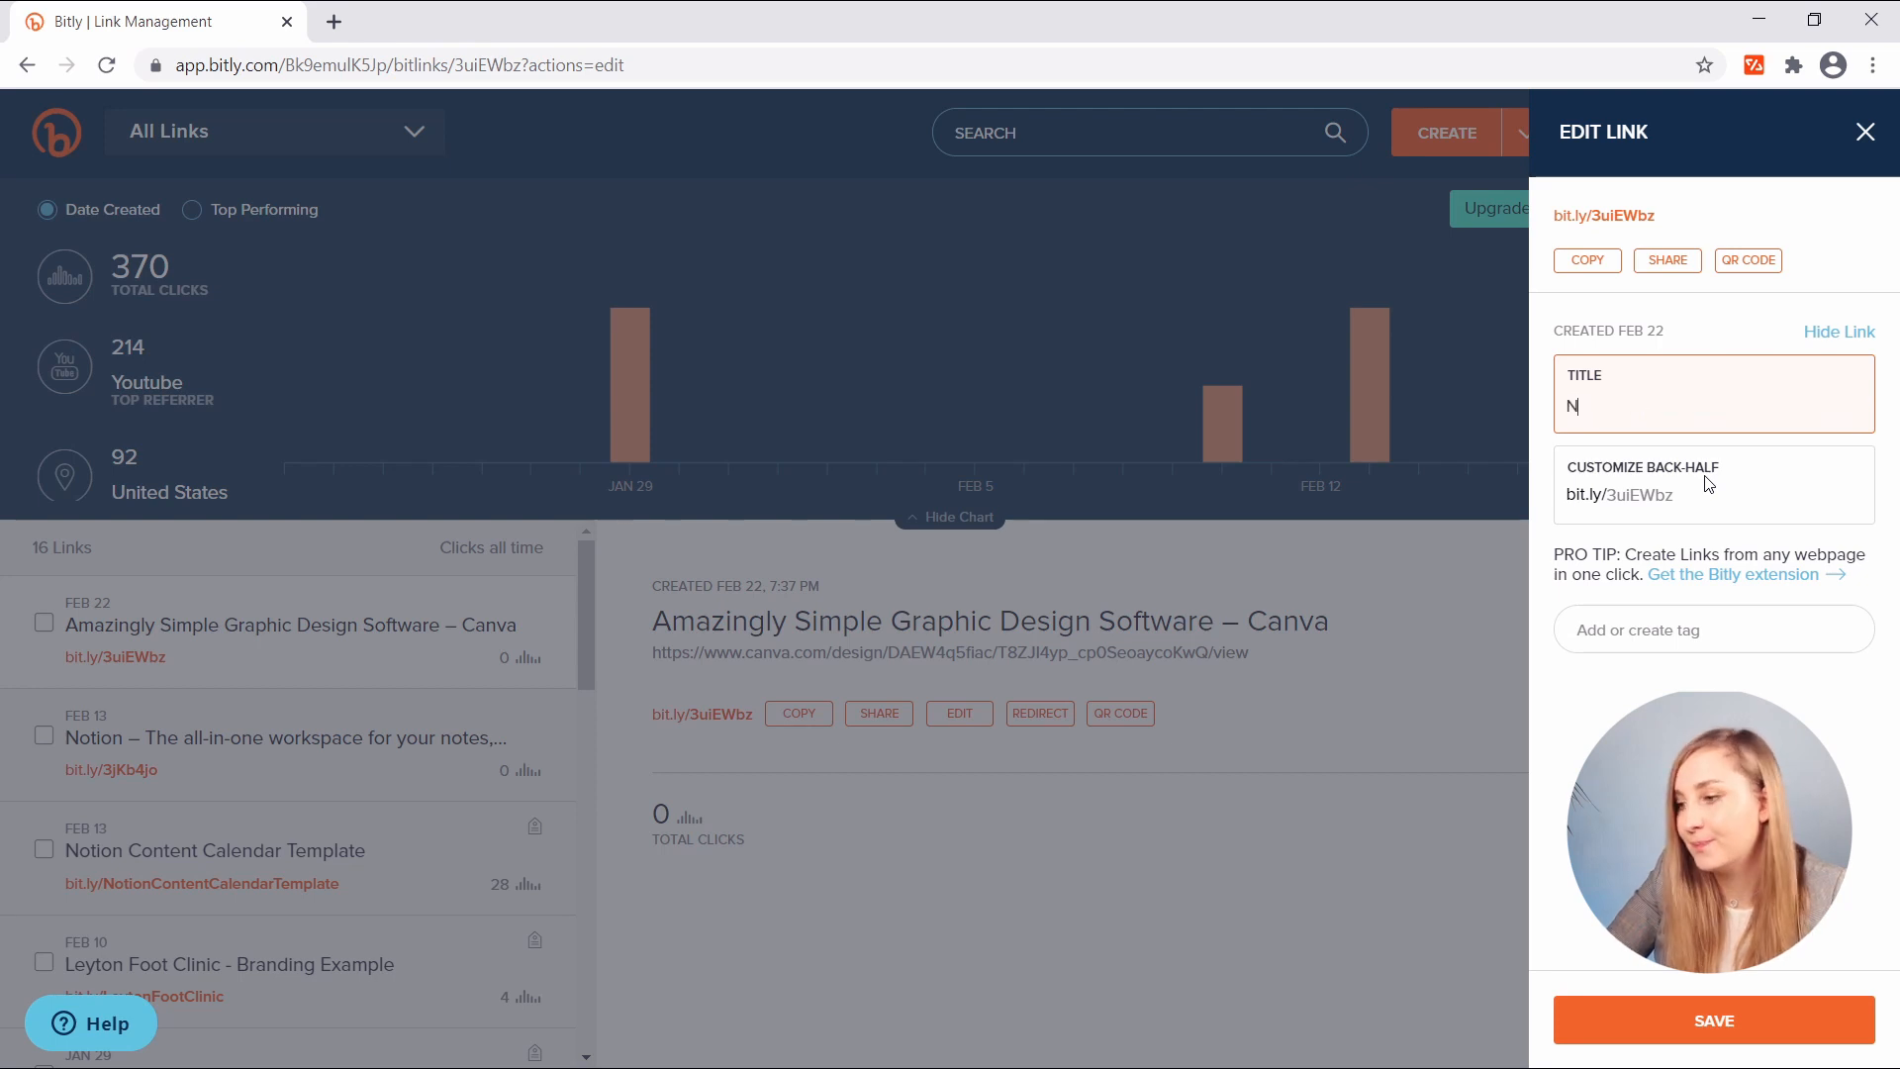
pyautogui.write('K Link in Bio')
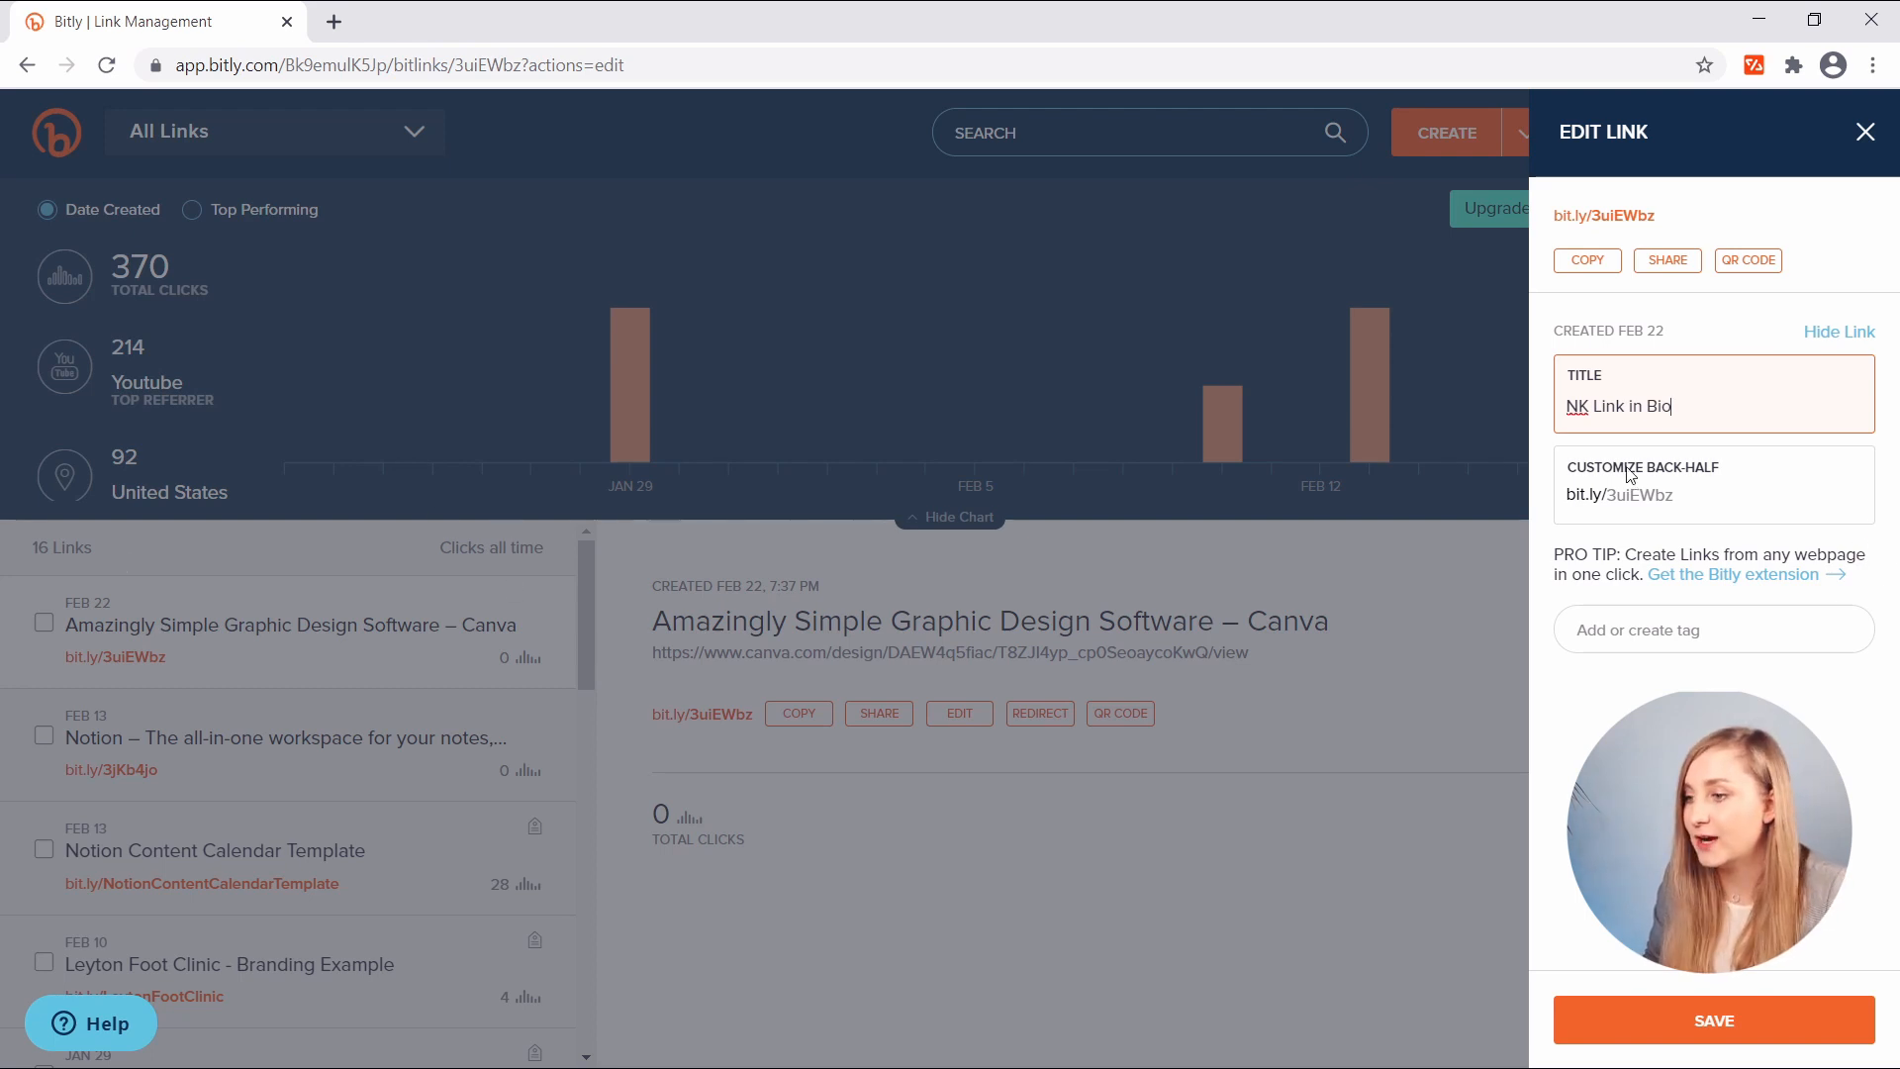
# - Set the back-half to 'NK-links', save, and copy the bit.ly/NK-links short link
pyautogui.doubleClick(1653, 500)
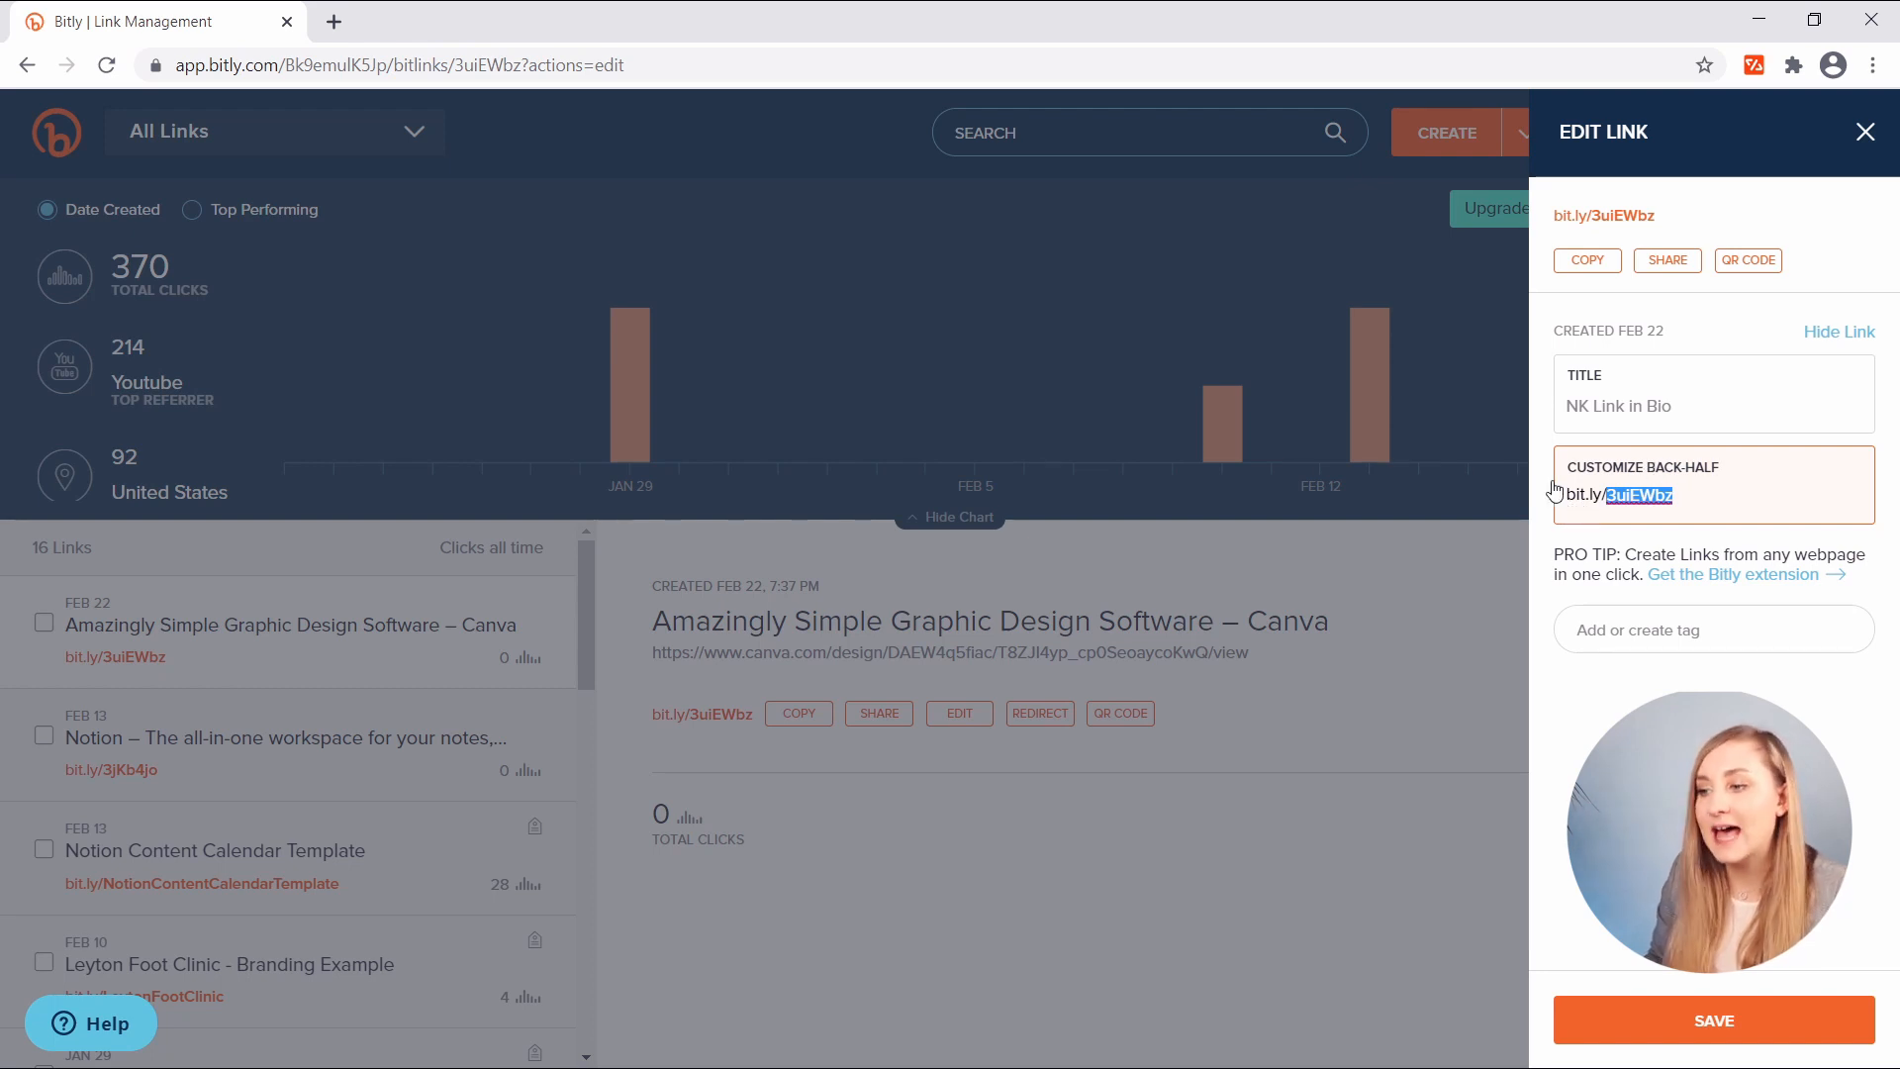
pyautogui.write('NK-link')
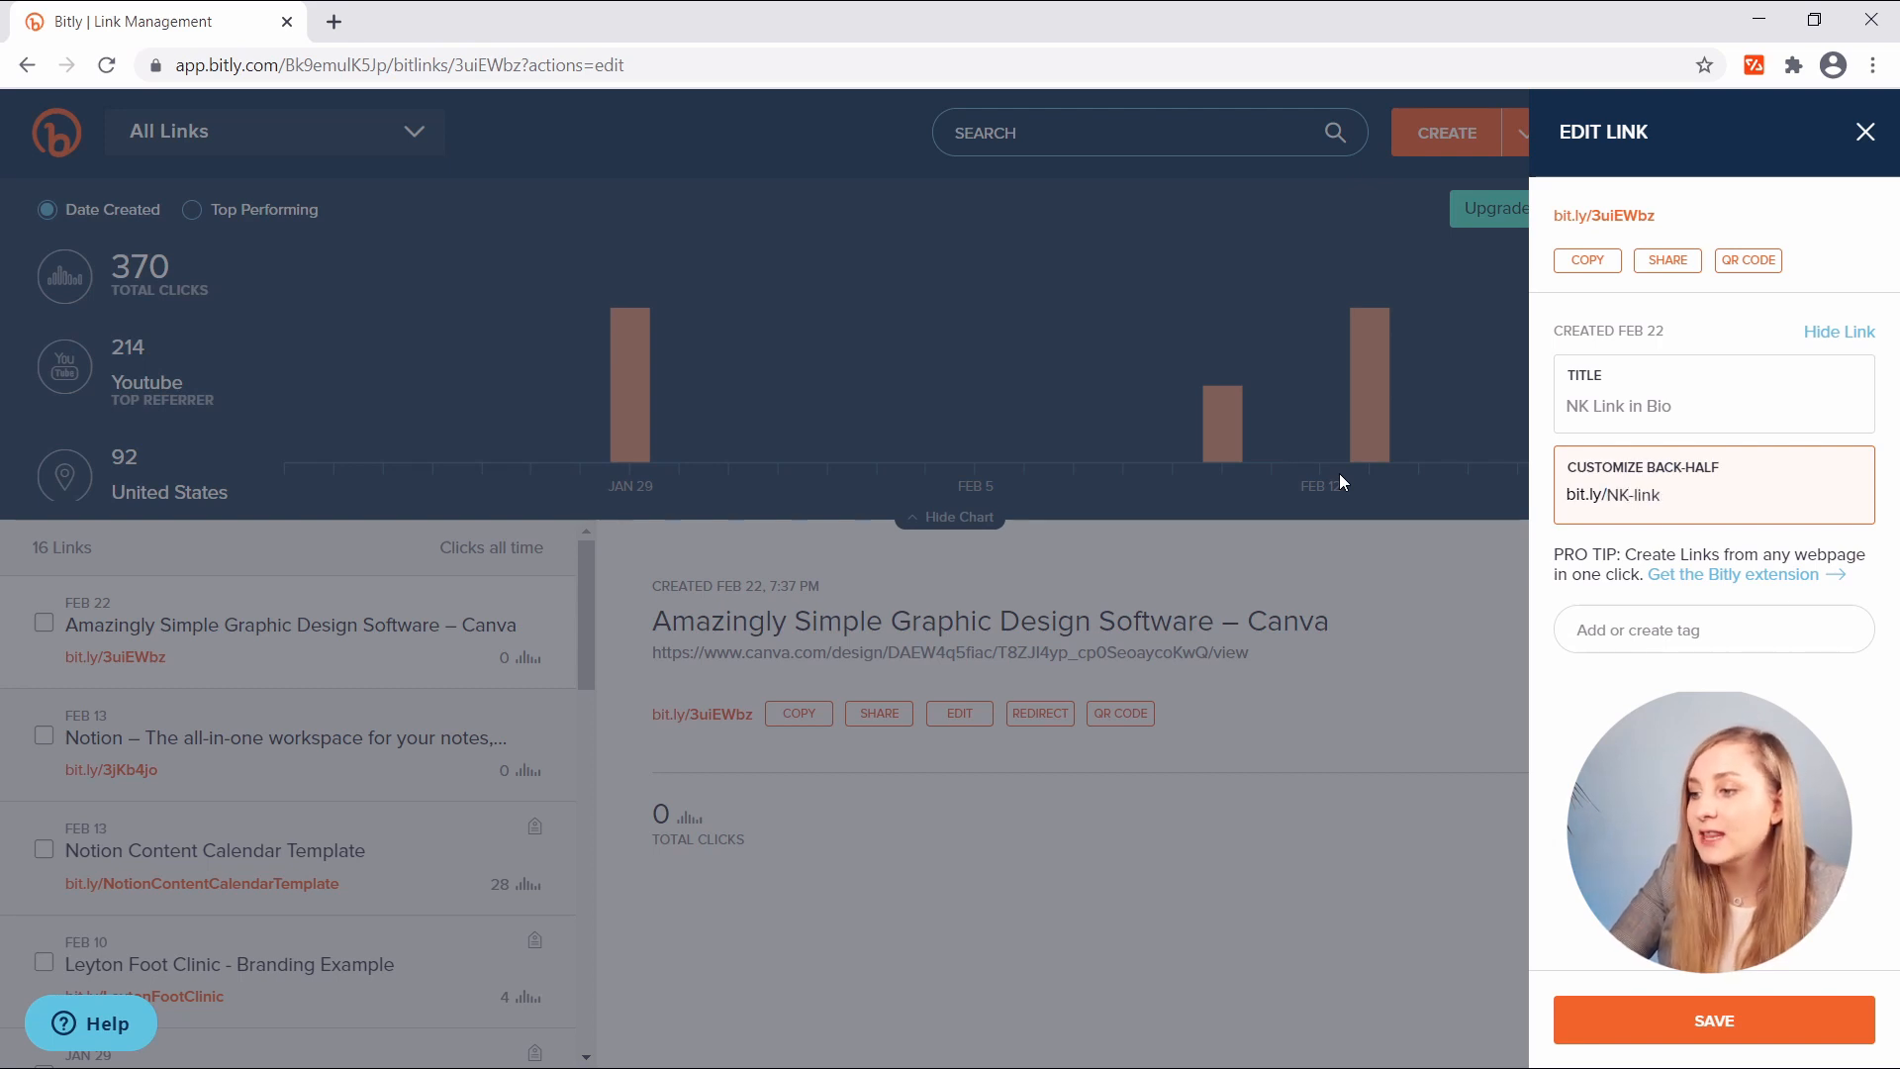
pyautogui.write('s')
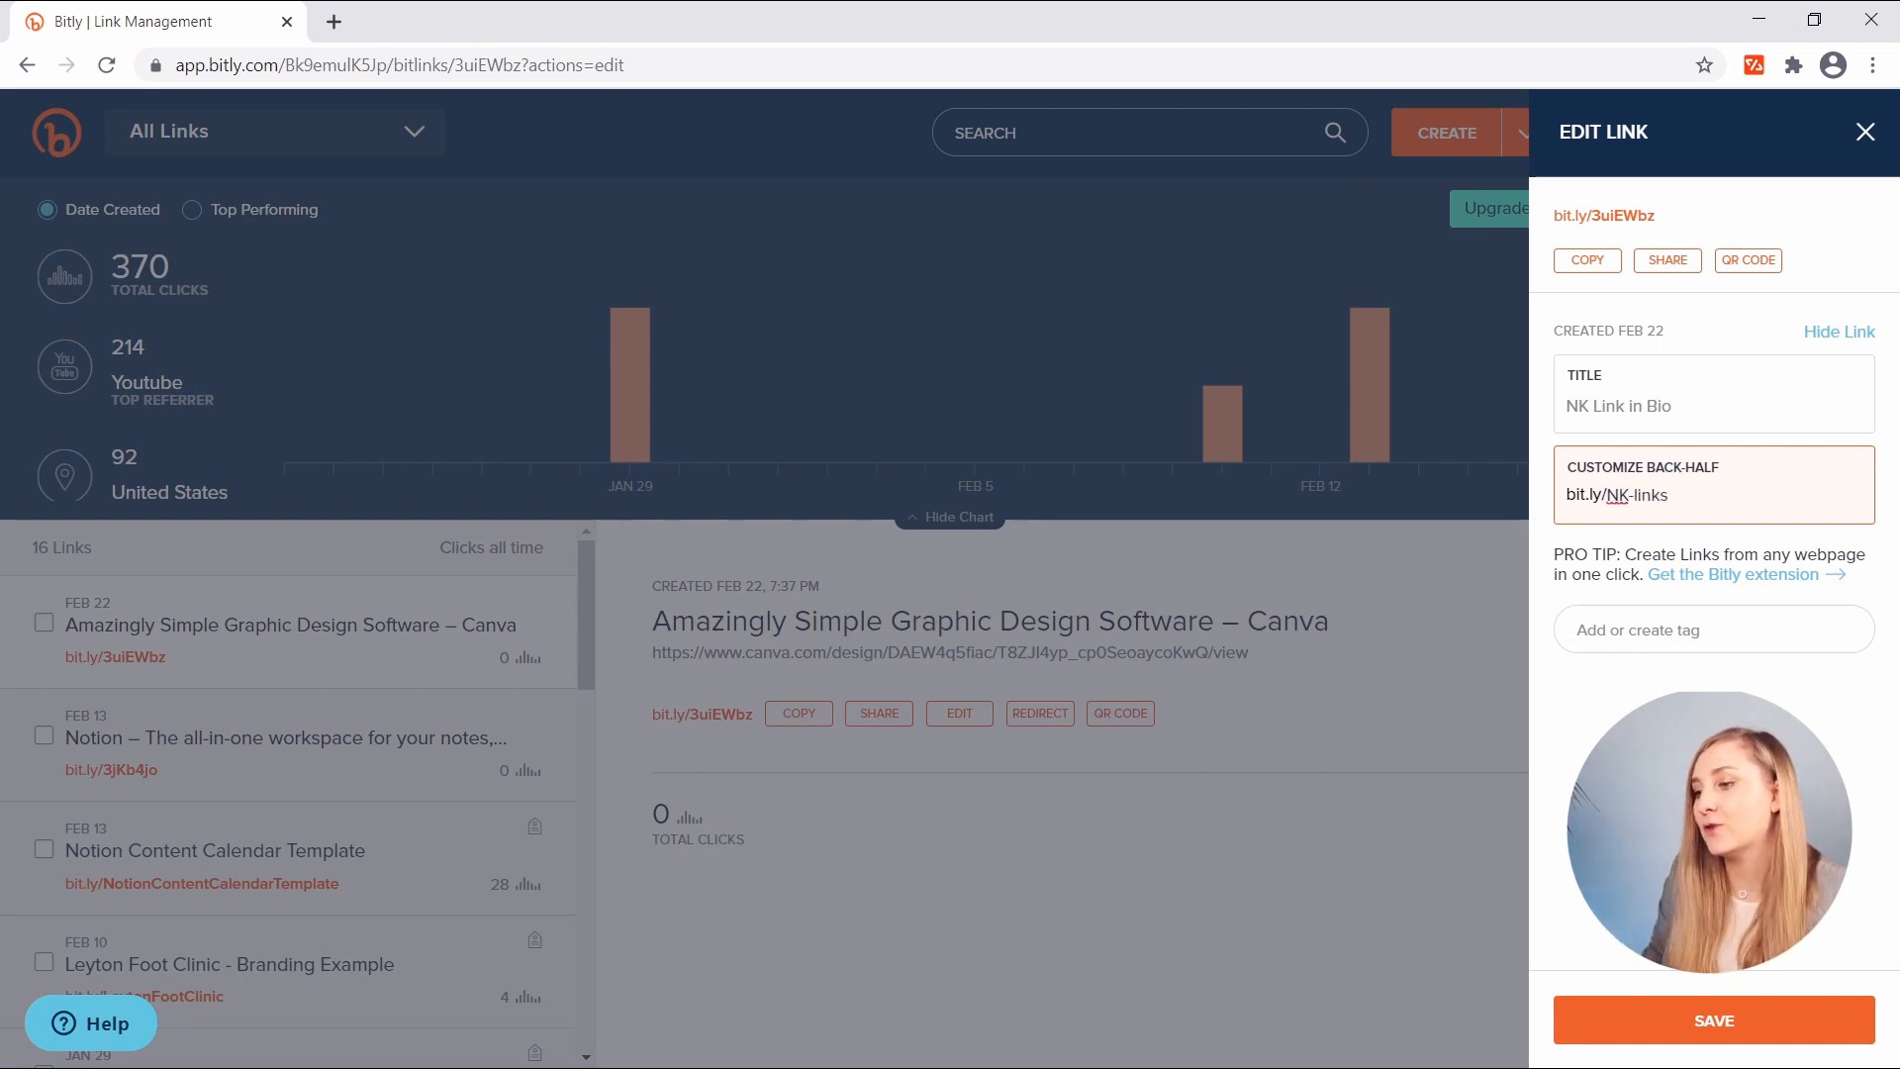
pyautogui.click(1696, 1024)
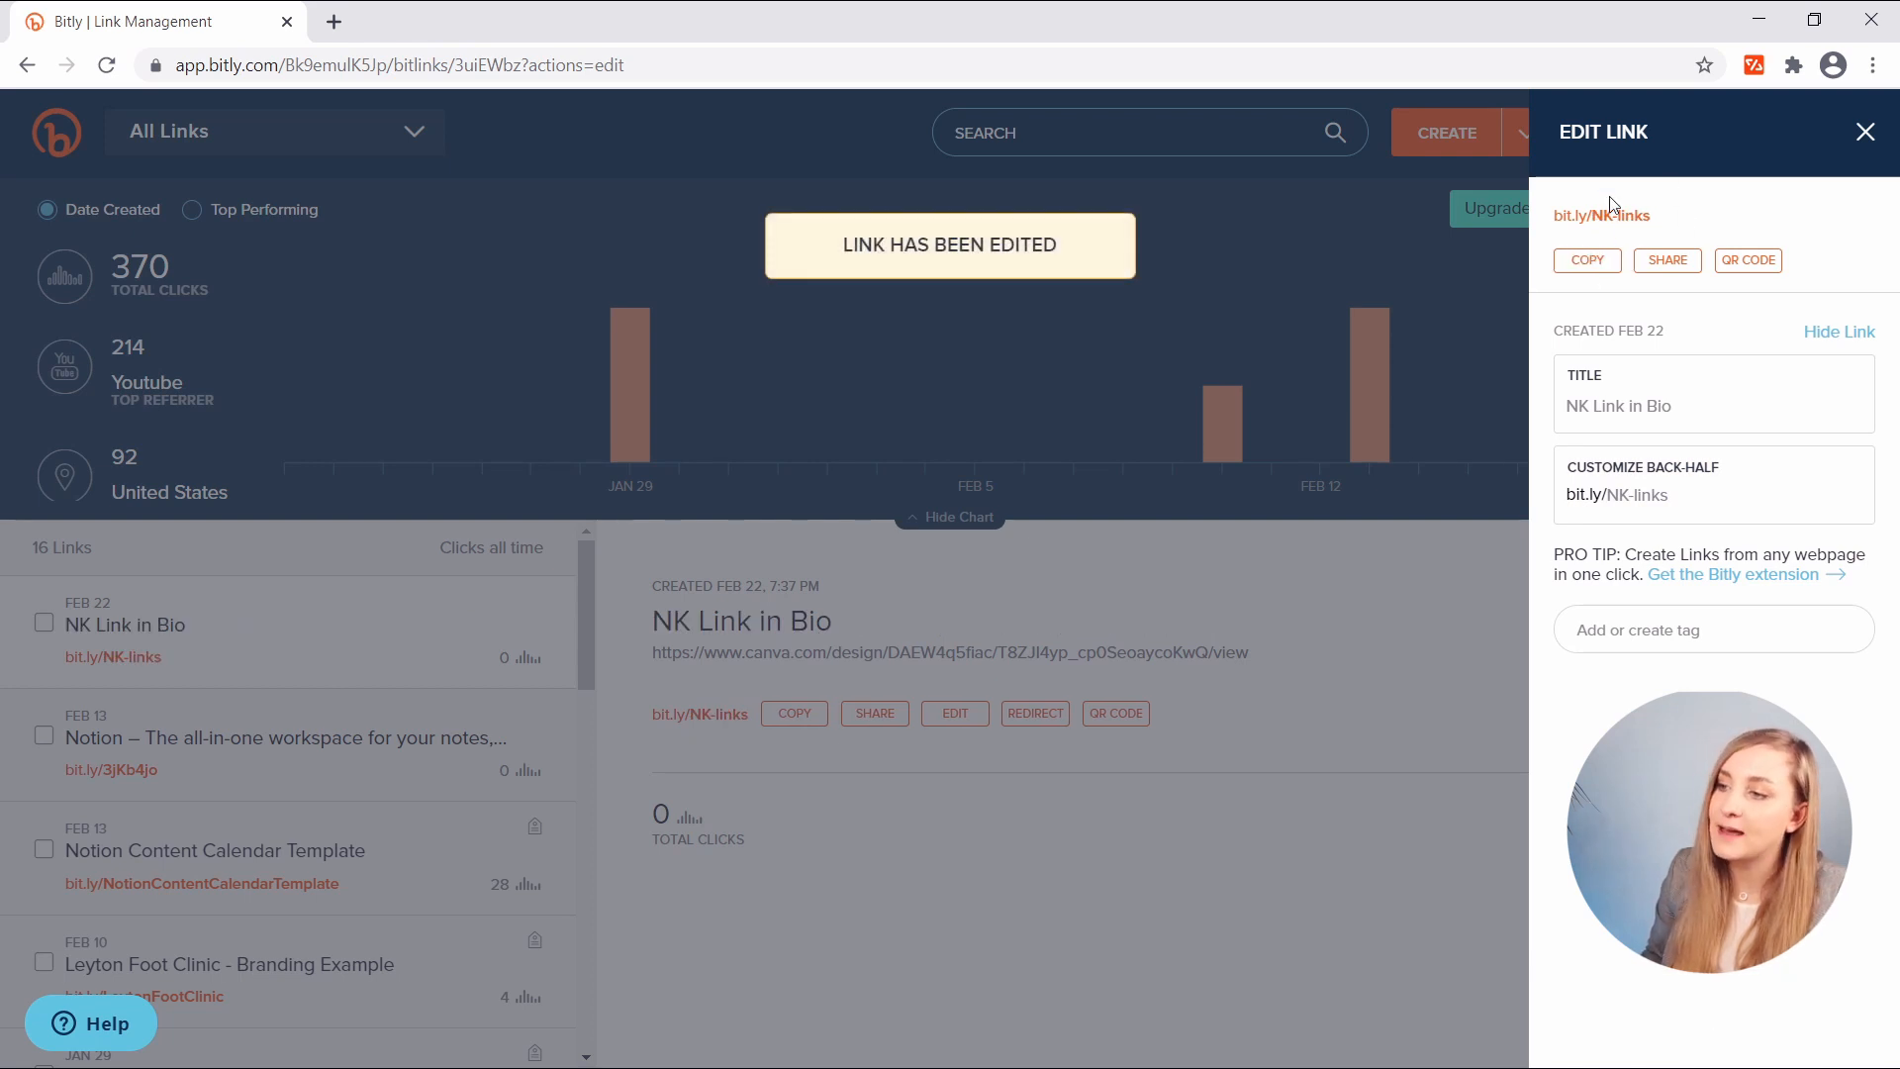
pyautogui.click(1592, 261)
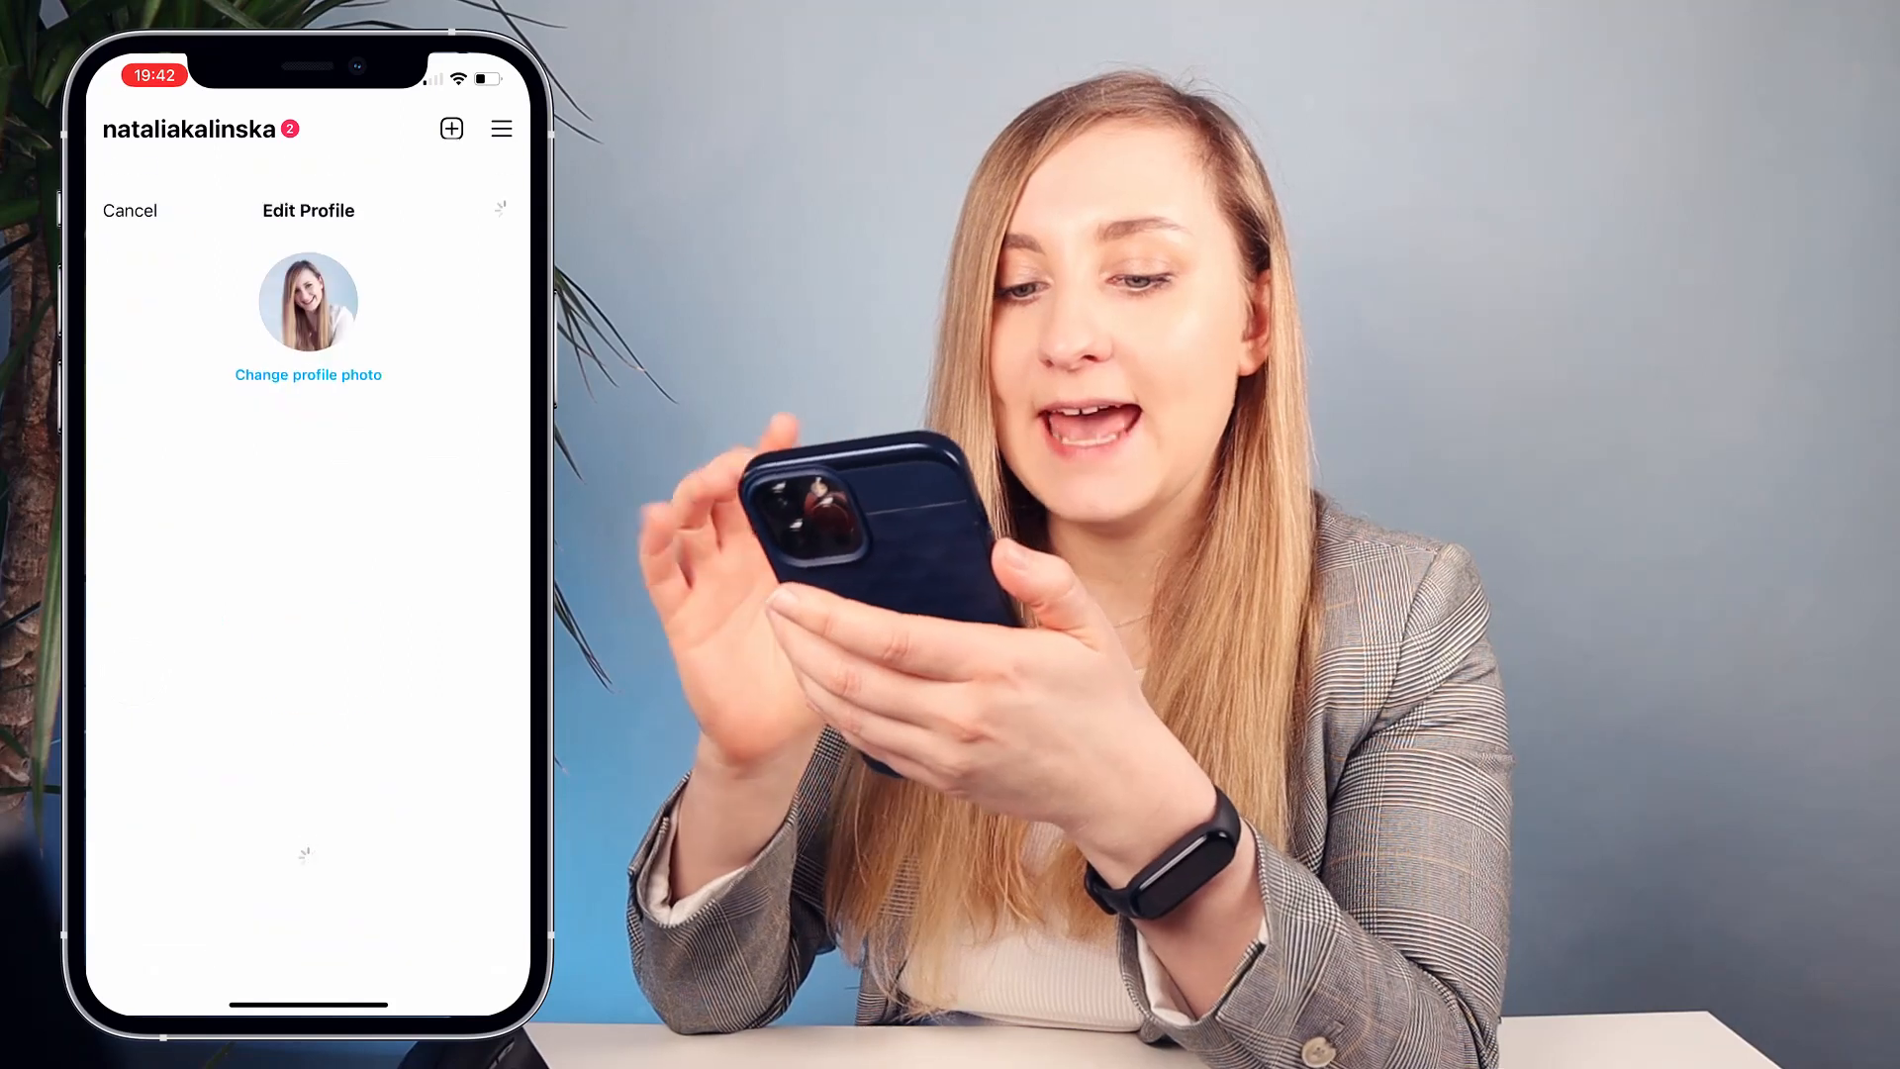
# - Replace the Instagram profile website with the pasted bit.ly/NK-links link and save
pyautogui.click(395, 439)
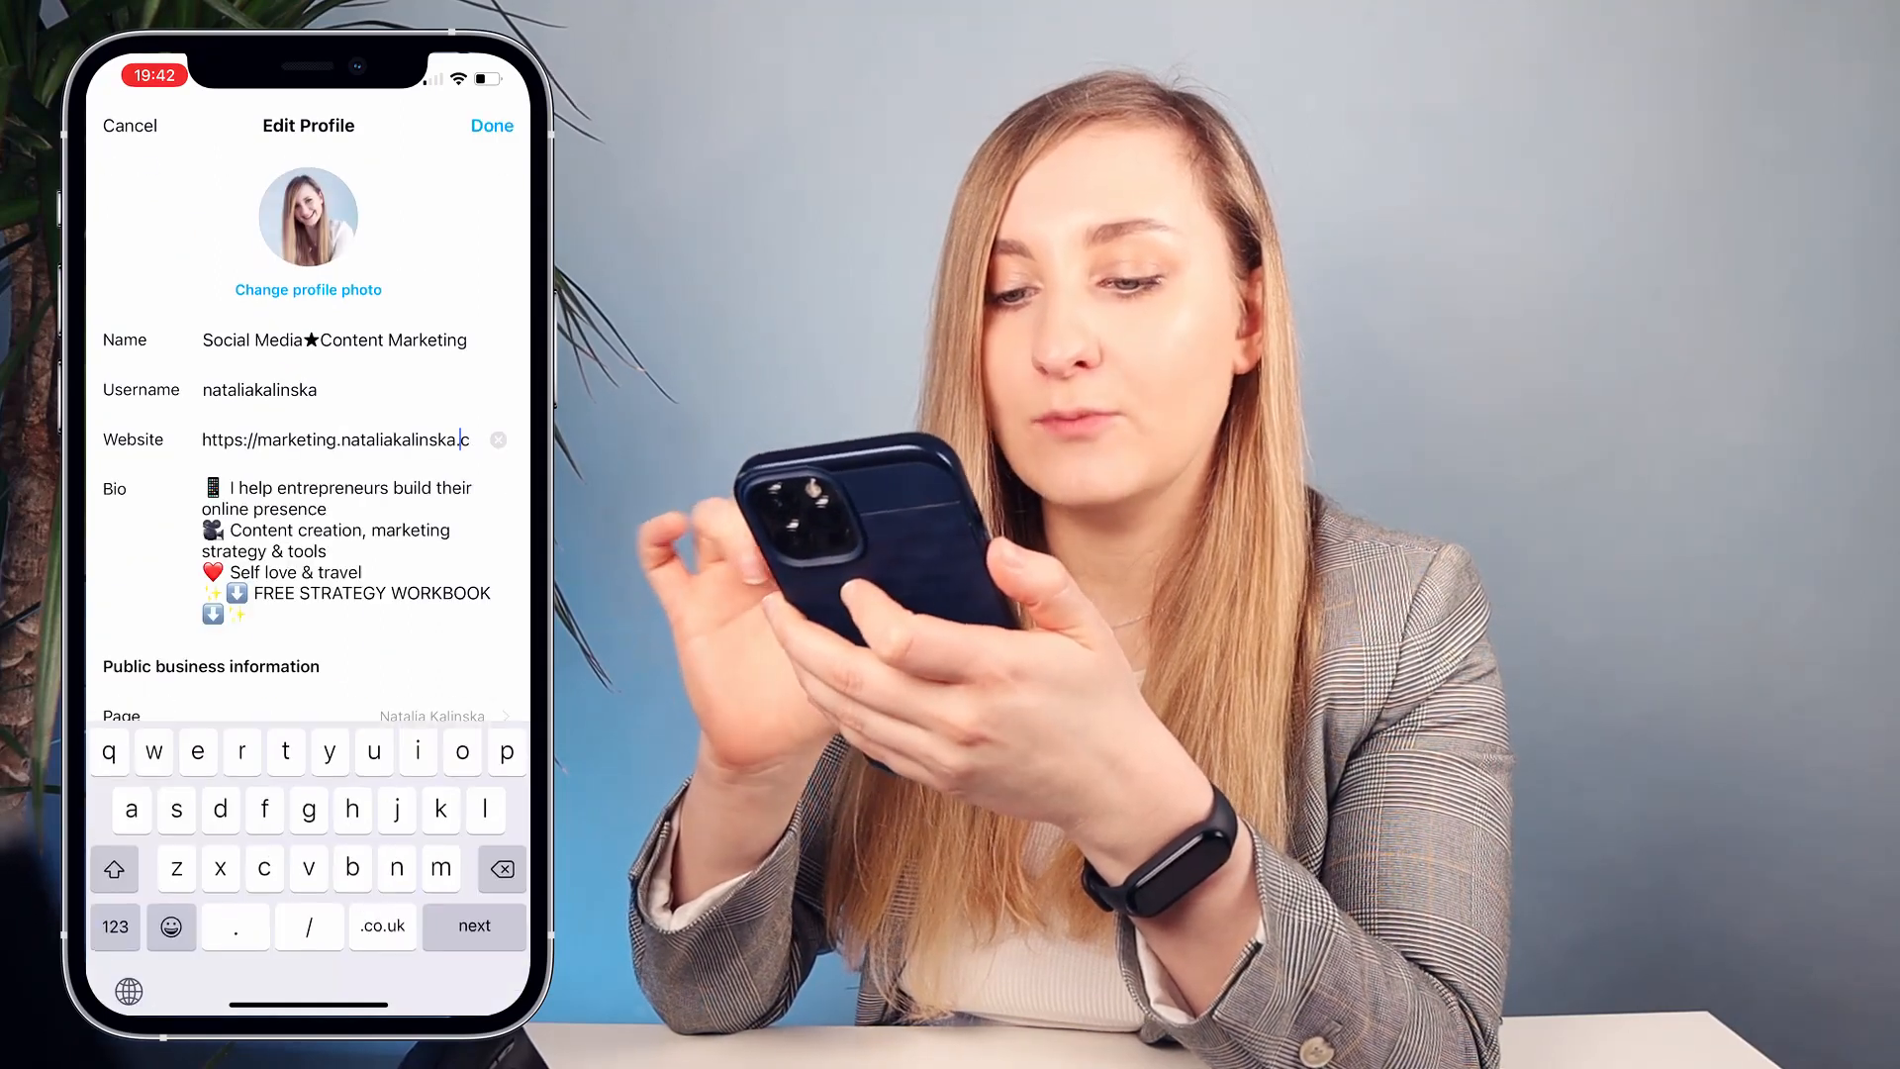
pyautogui.click(498, 440)
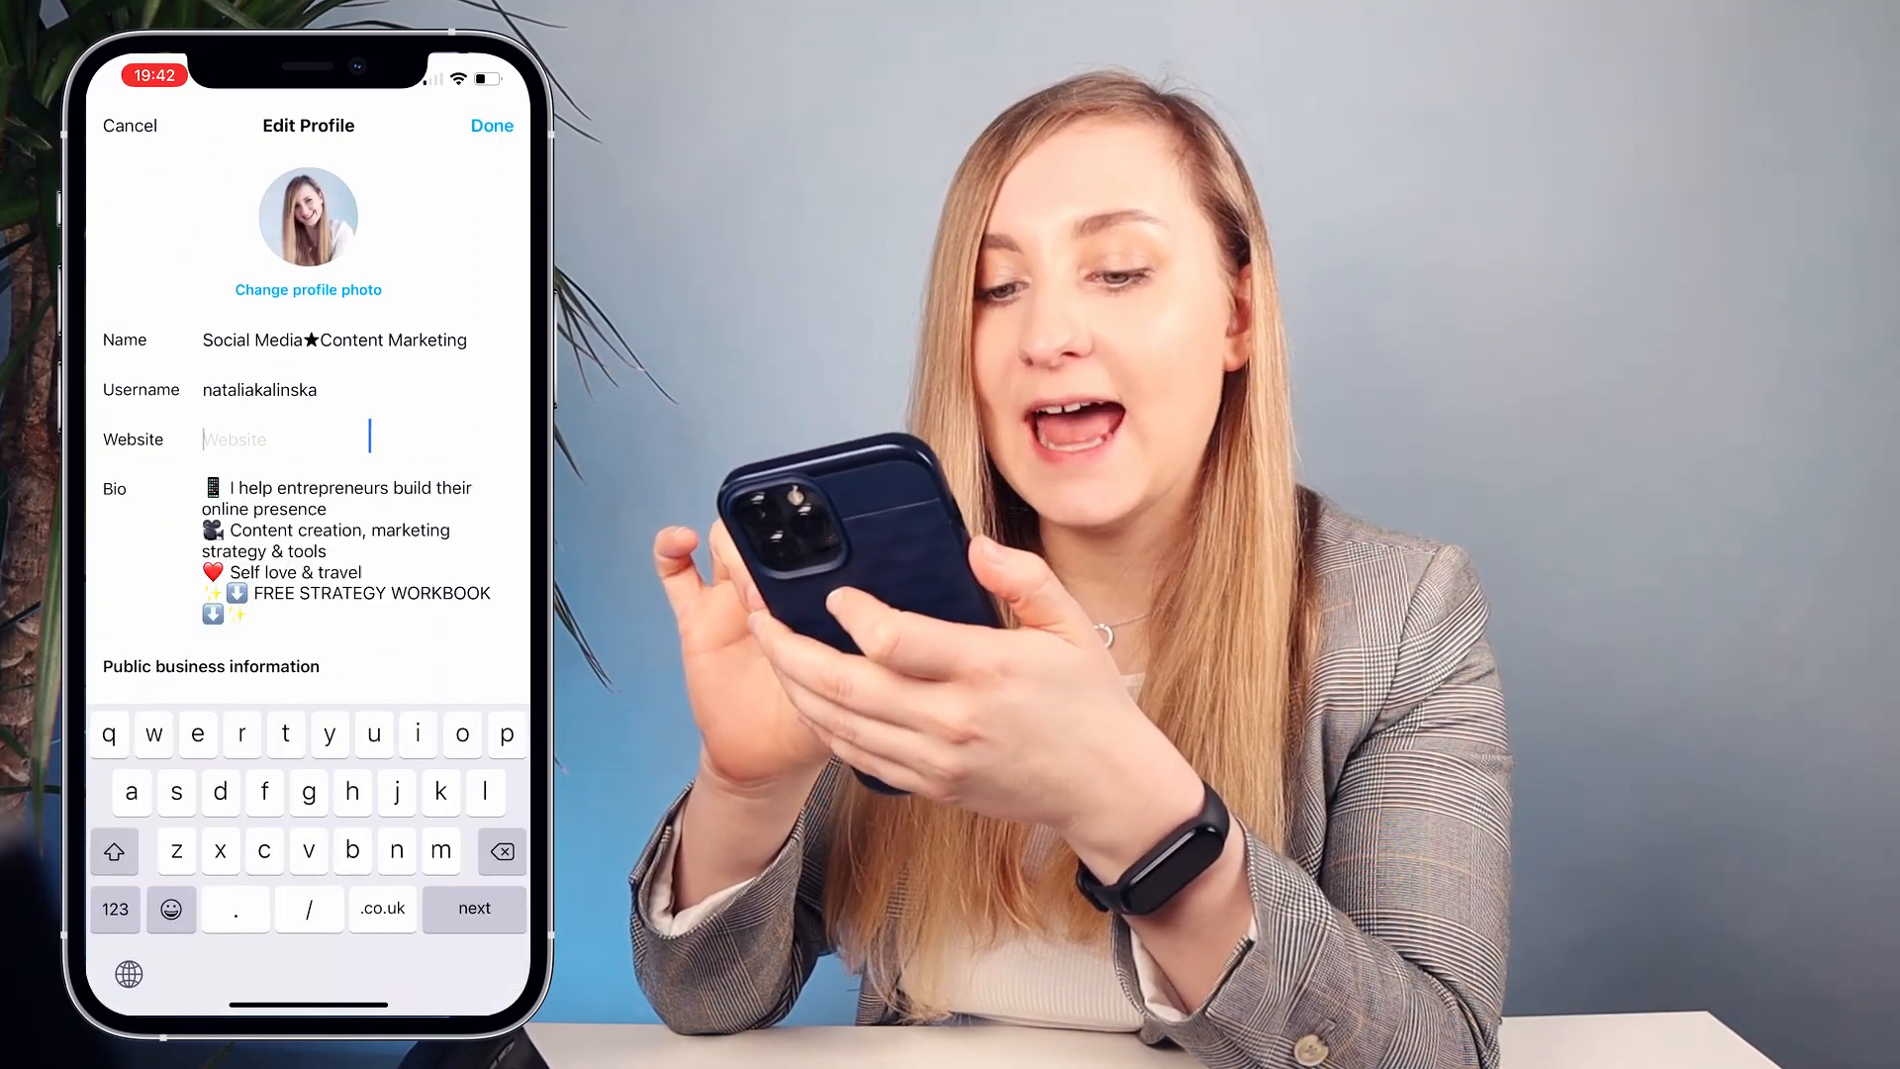
pyautogui.click(297, 439)
pyautogui.click(203, 389)
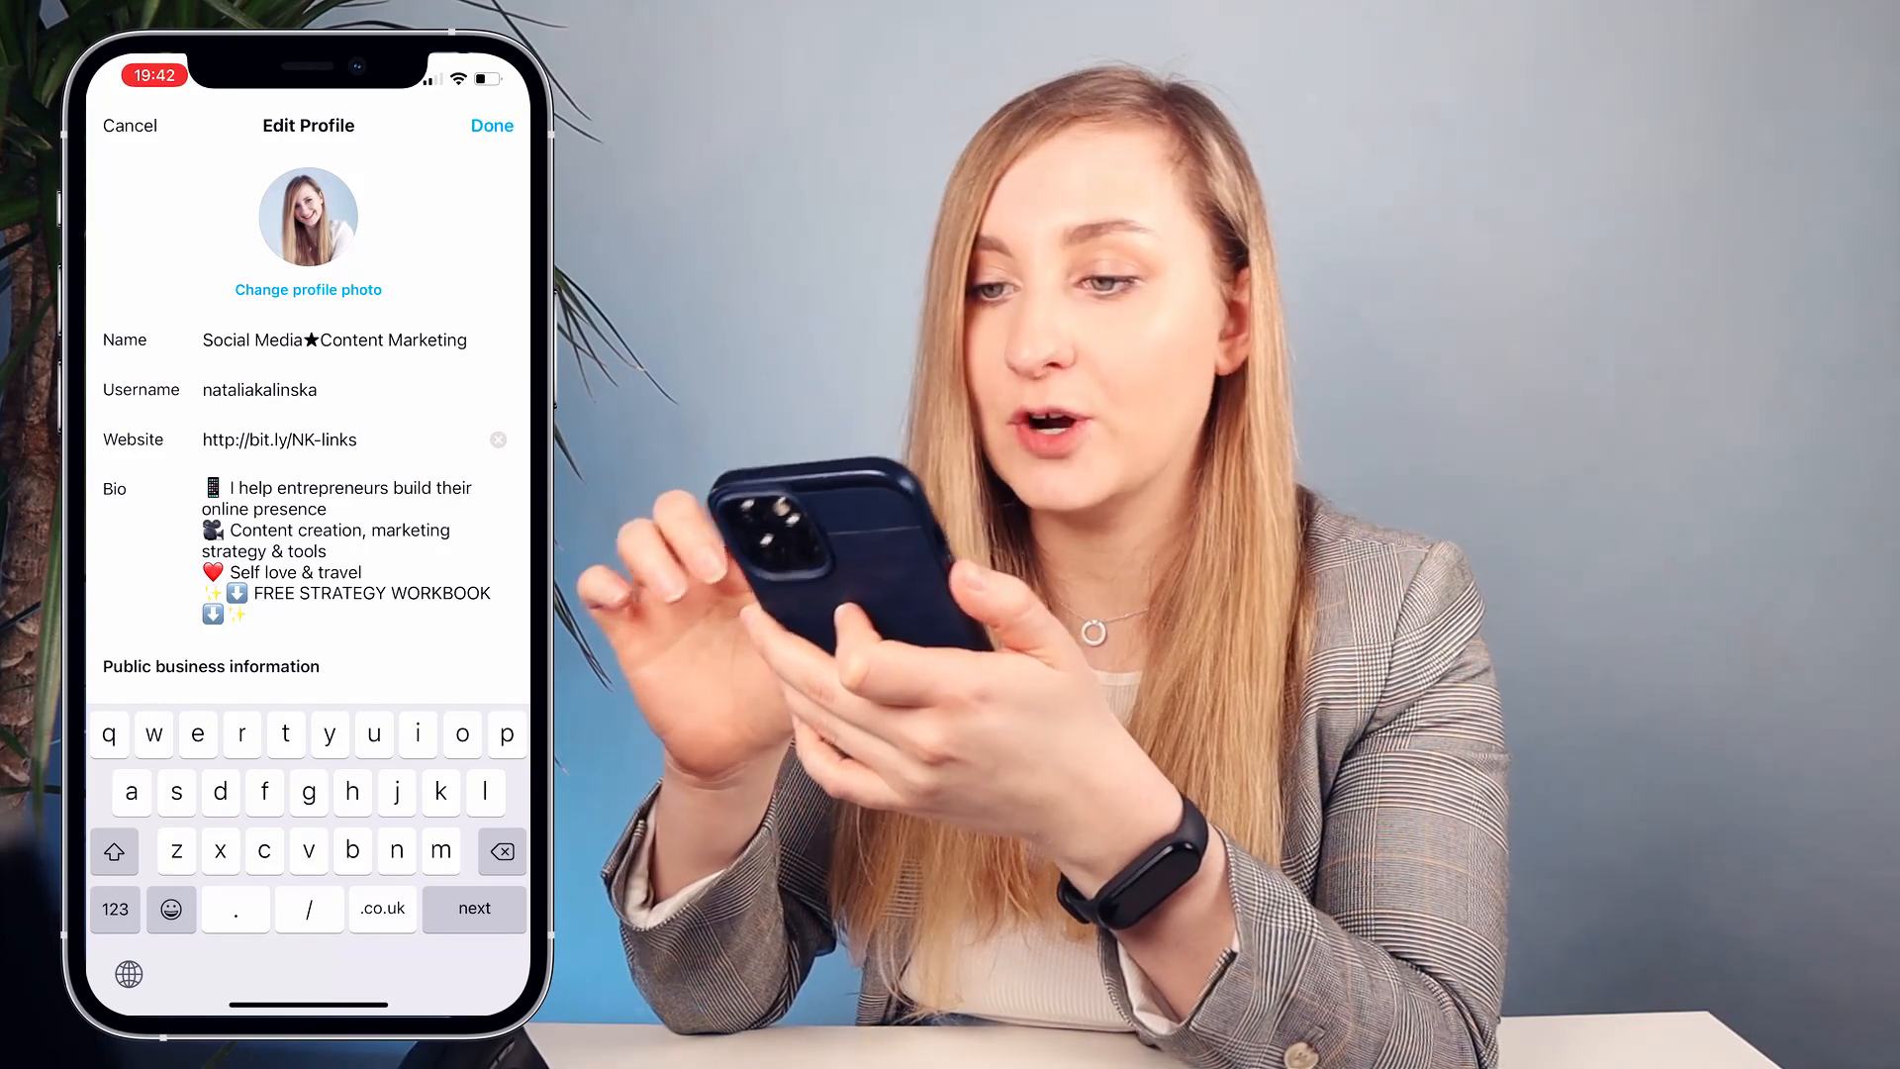
pyautogui.click(492, 125)
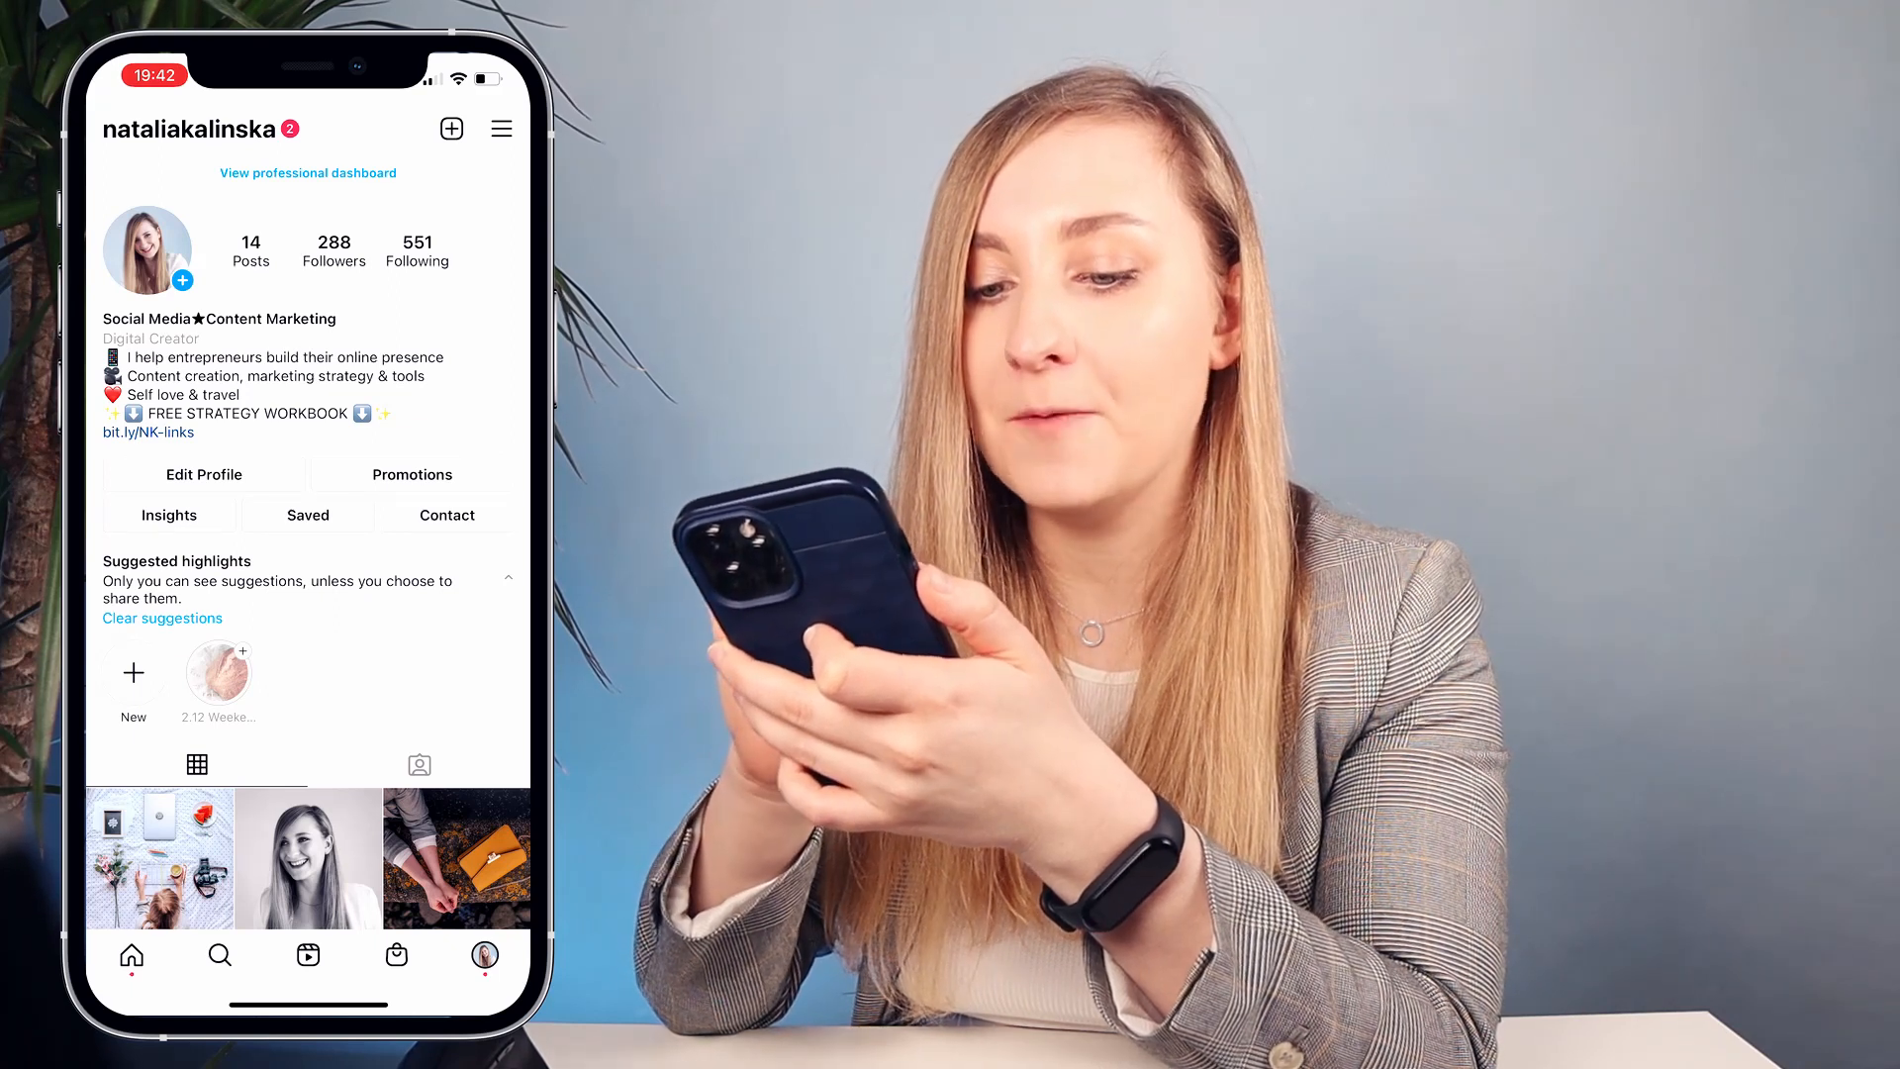
# - Test the bio link, opening the Canva page and following its YouTube link
pyautogui.click(148, 433)
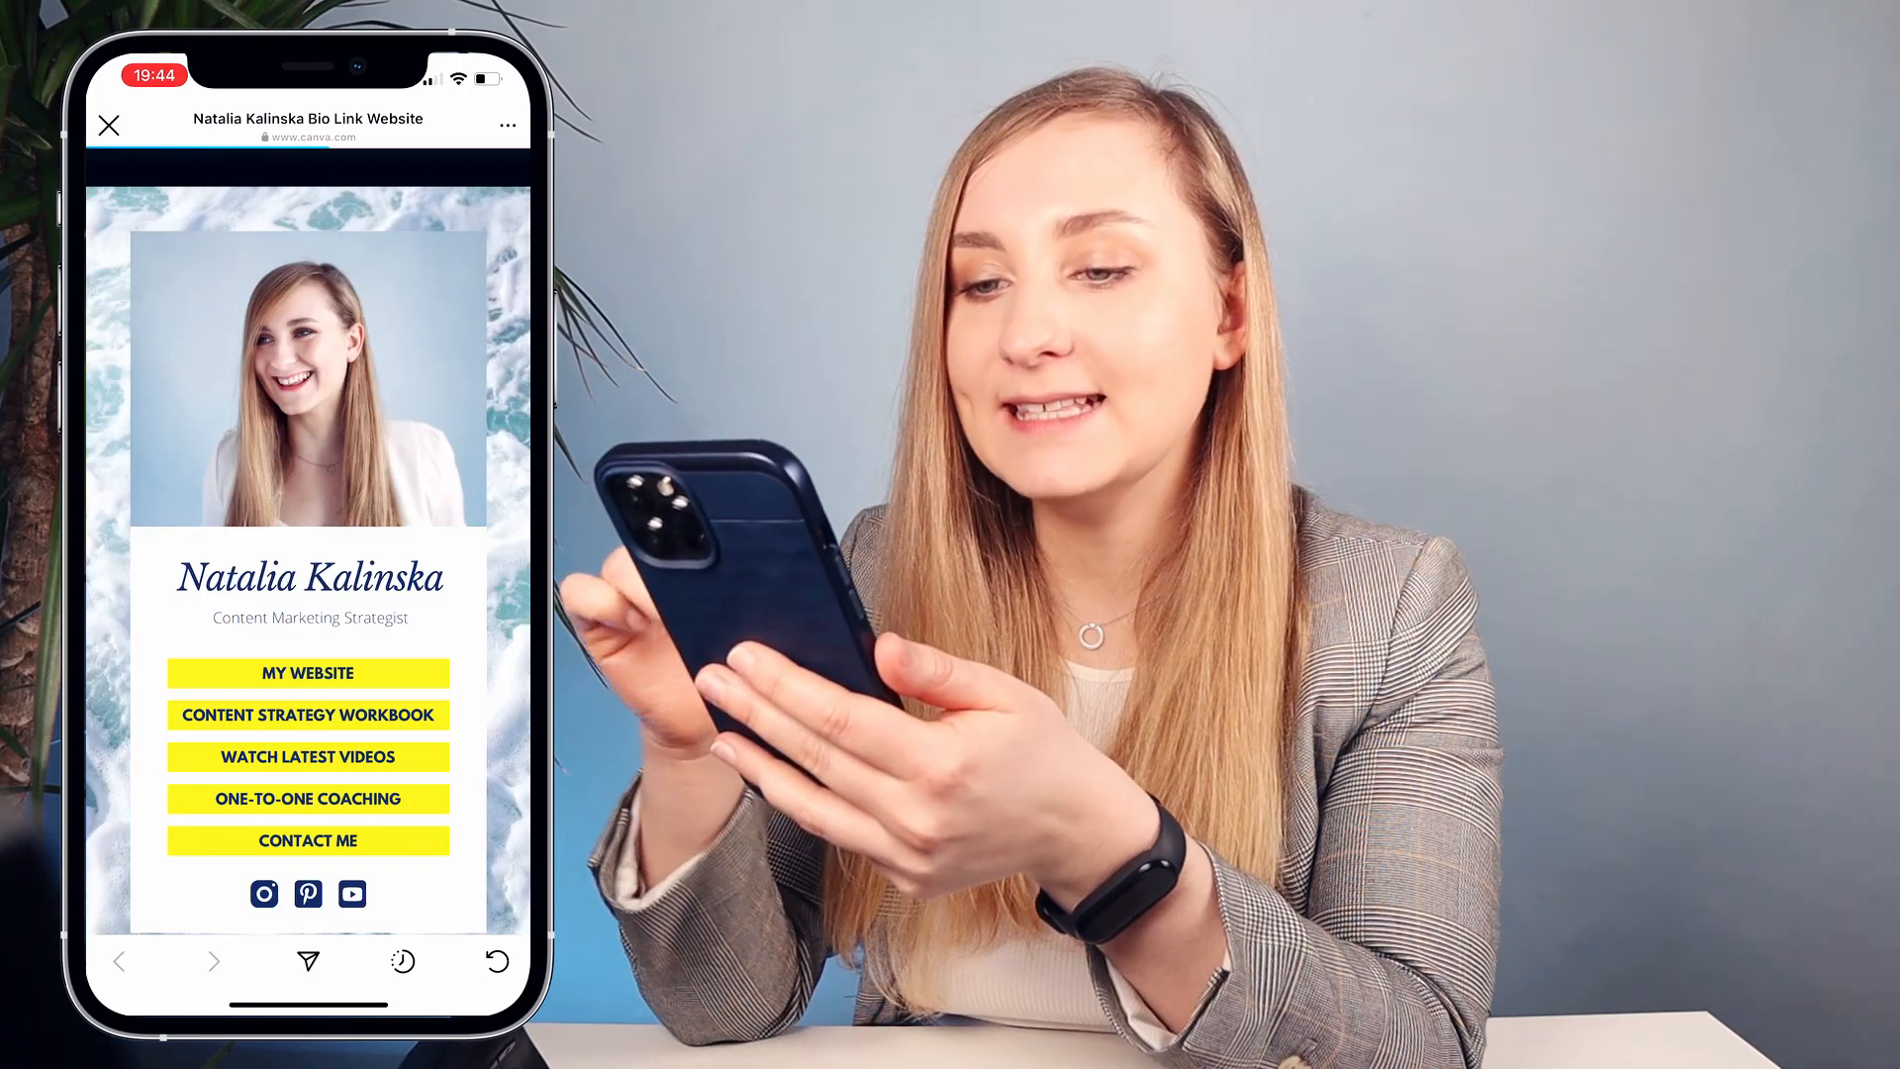
pyautogui.scroll(-1, 308, 594)
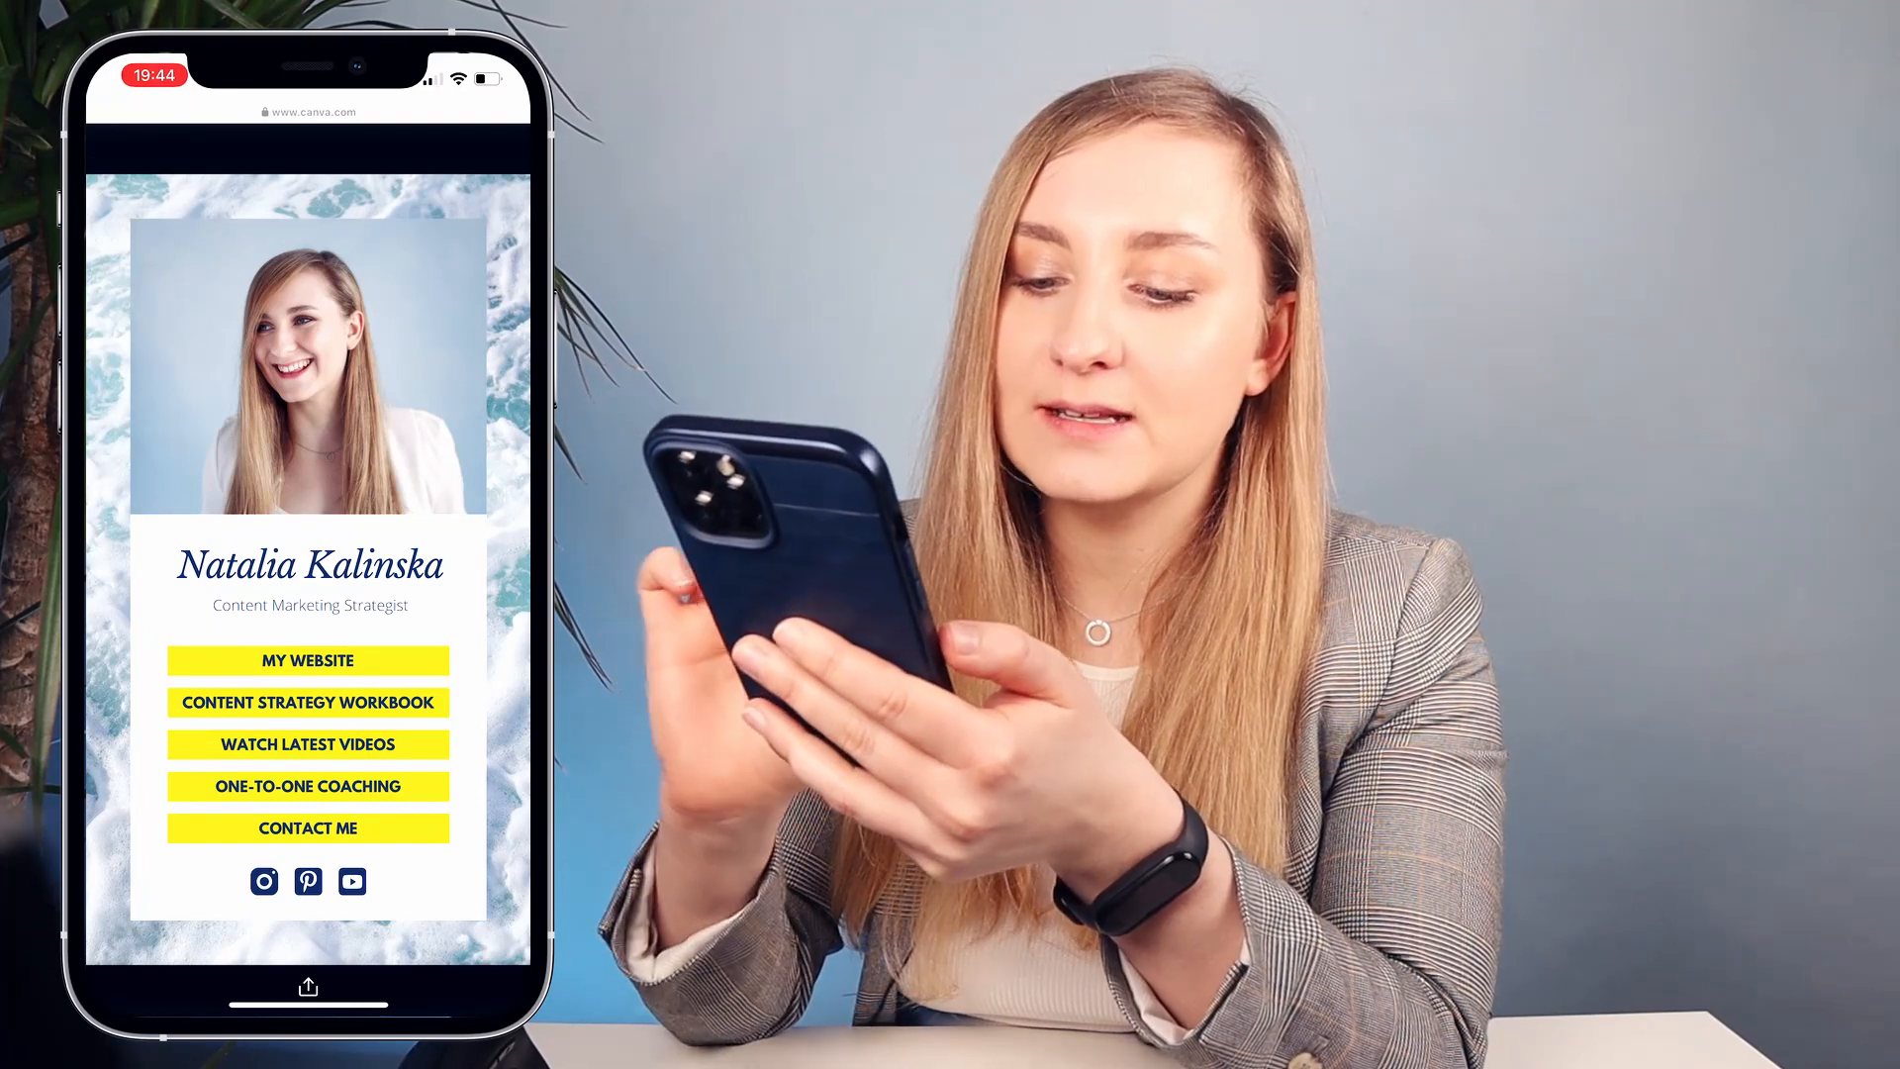
pyautogui.click(307, 744)
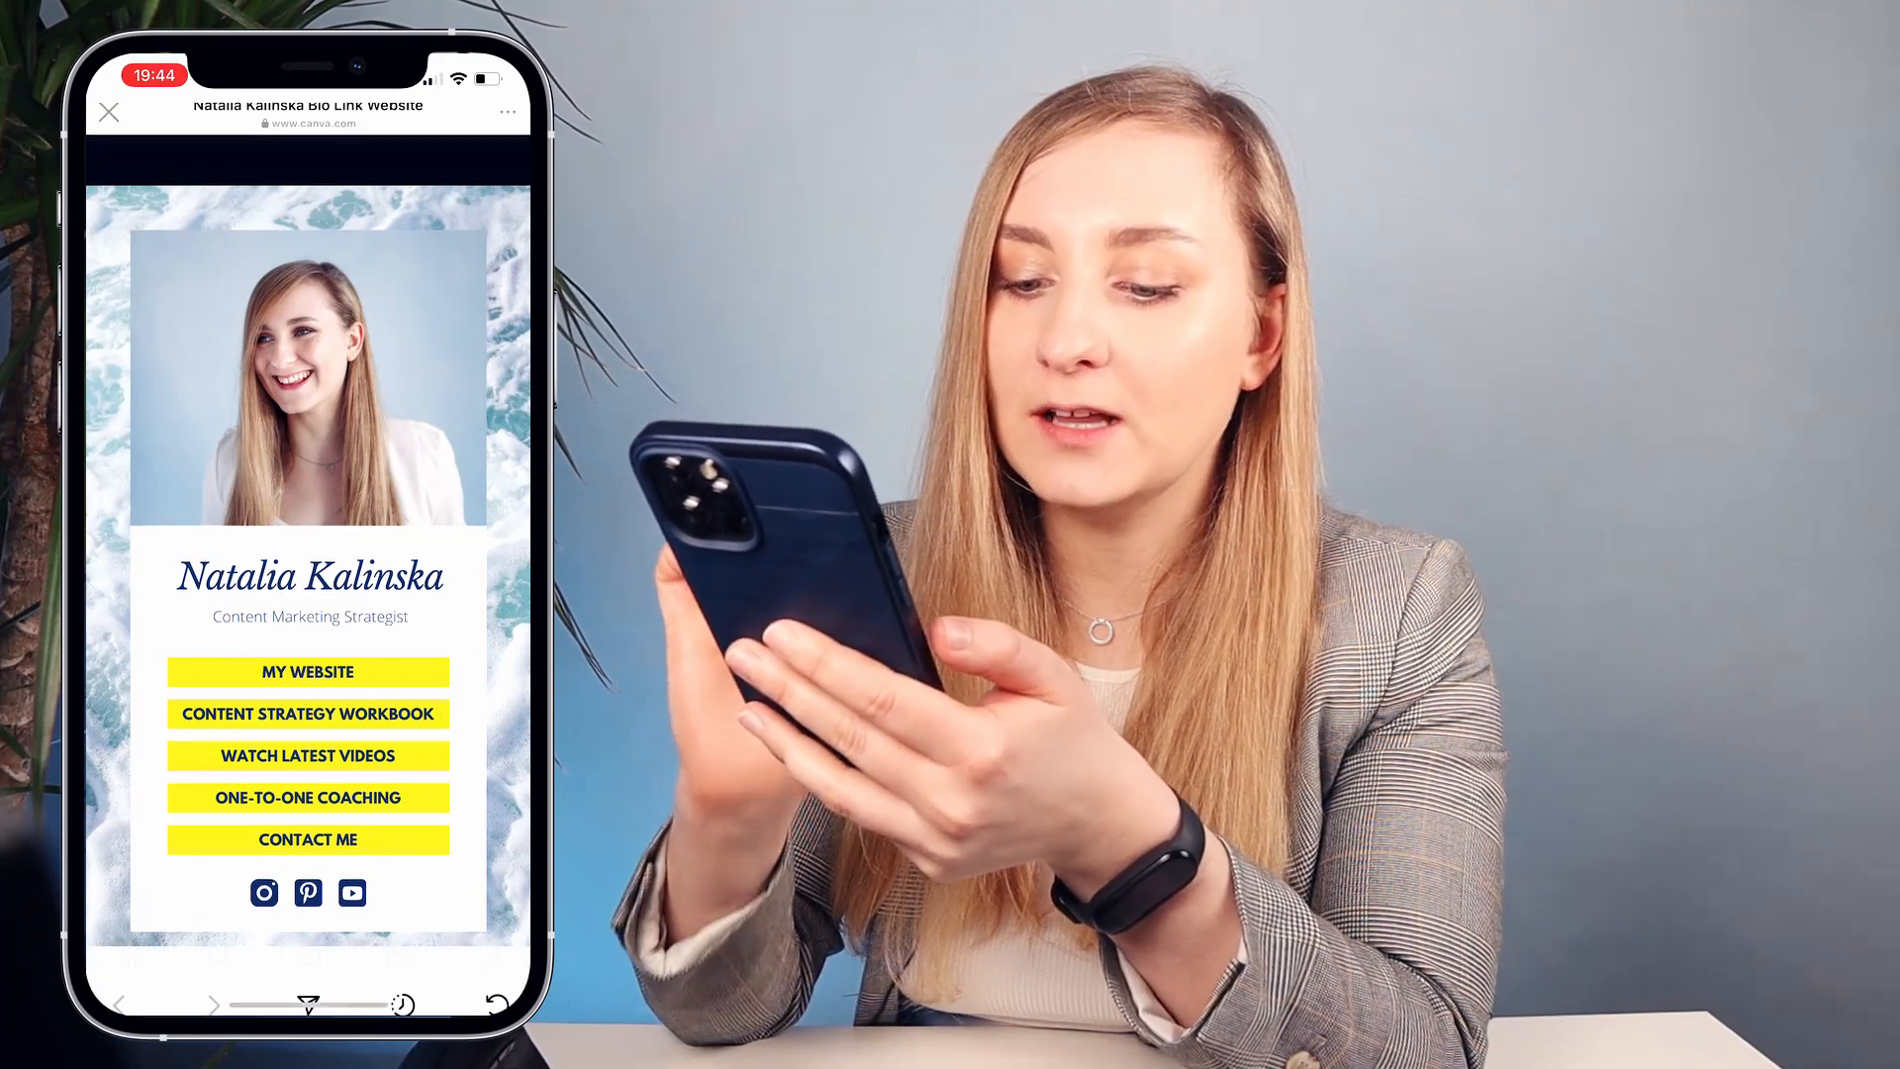